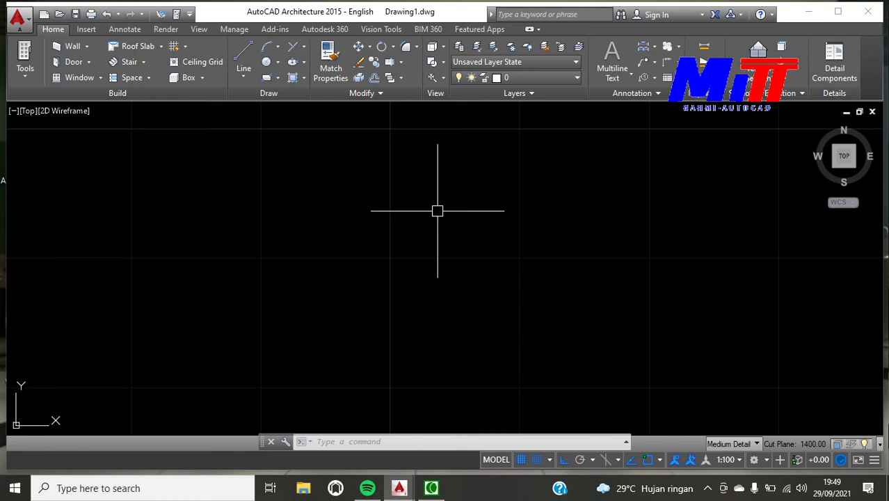
Step: Draw a 60 by 50 rectangle using RECTANG's Dimensions option
key(Escape)
text(rec)
key(Return)
click(282, 184)
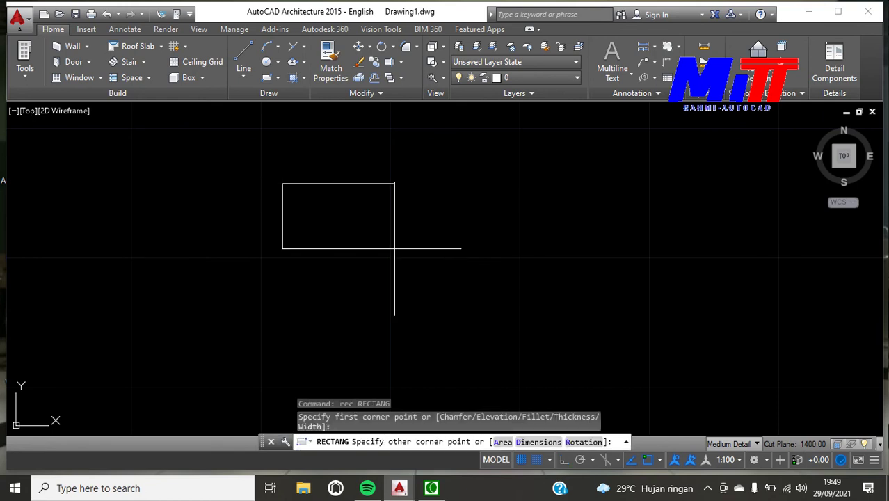
text(d)
key(Return)
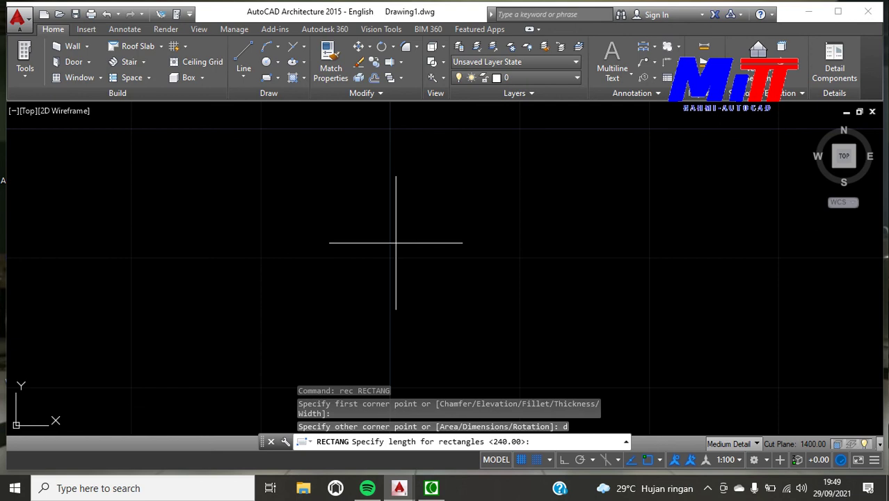
text(60)
key(Return)
text(0)
key(Return)
scroll(372, 176, up, 2)
scroll(525, 182, up, 1)
click(524, 203)
key(Escape)
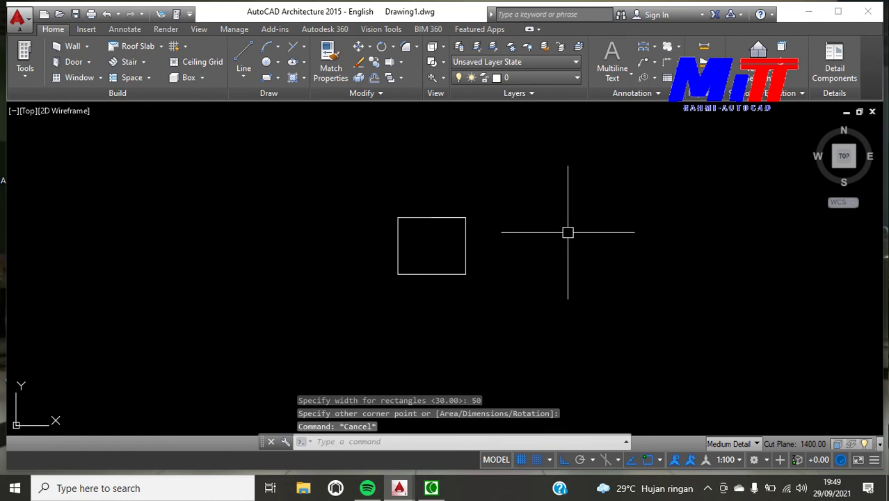
Step: Draw a 160 by 25 rectangle above and to the right of the first
text(rec)
key(Return)
click(482, 155)
text(d)
key(Return)
text(160)
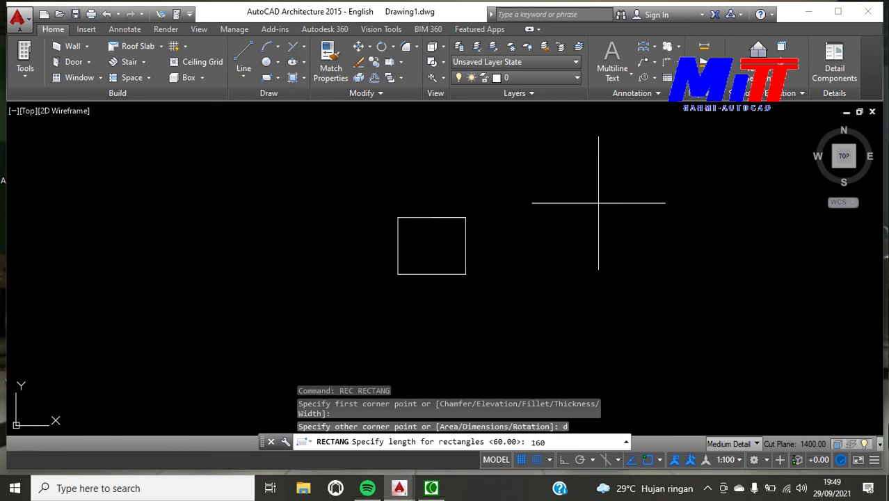
key(Return)
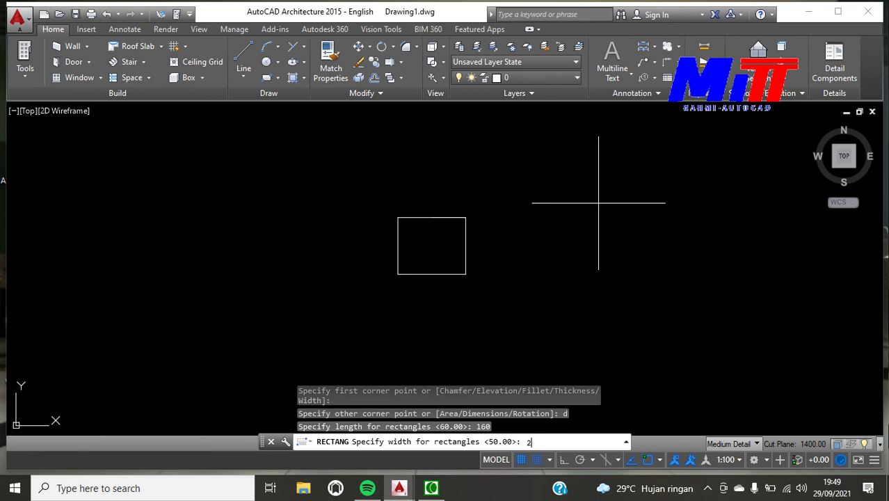
key(Return)
click(592, 197)
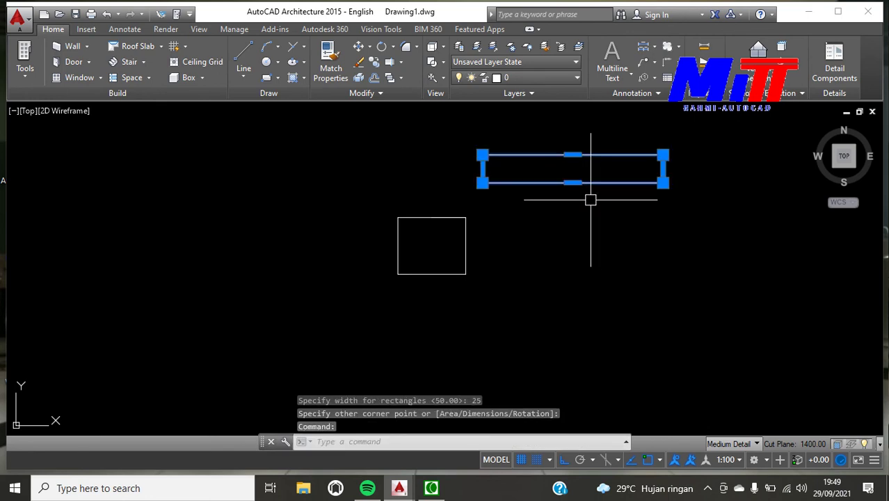
text(mm)
key(Return)
Step: Move the long rectangle centred onto the box, then shift it up 25
text(m)
key(Return)
click(573, 182)
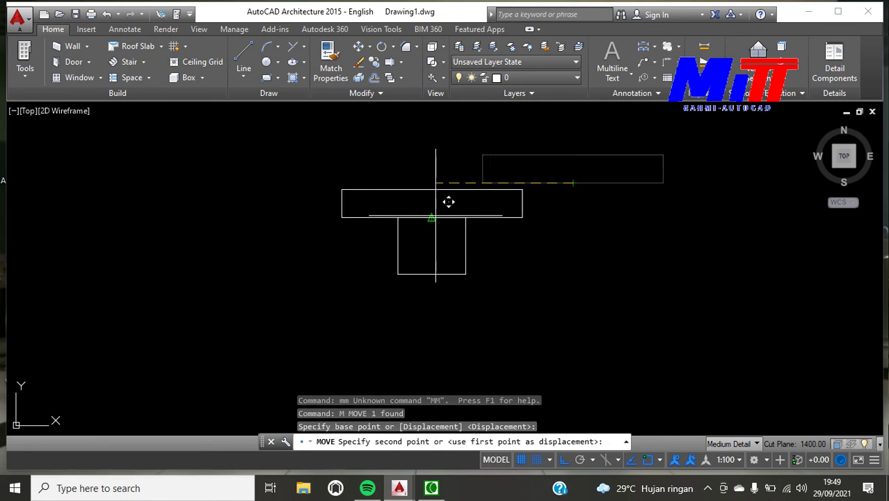
click(434, 216)
key(Escape)
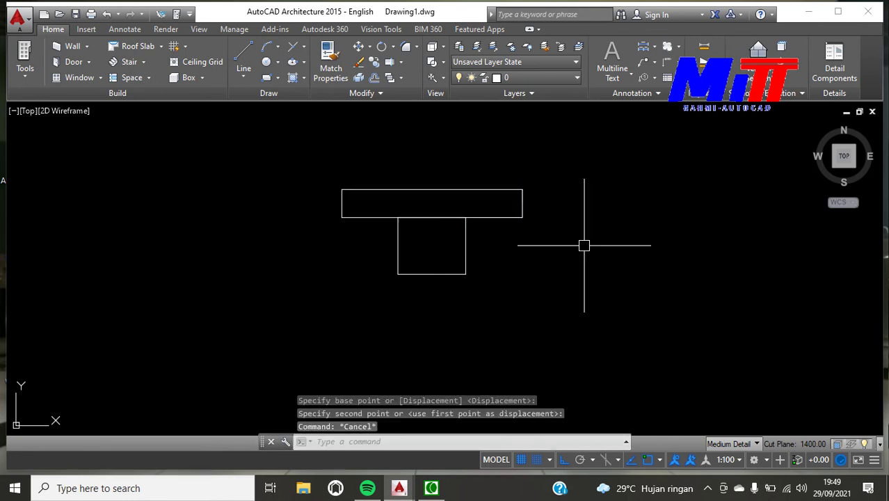
text(m)
key(Return)
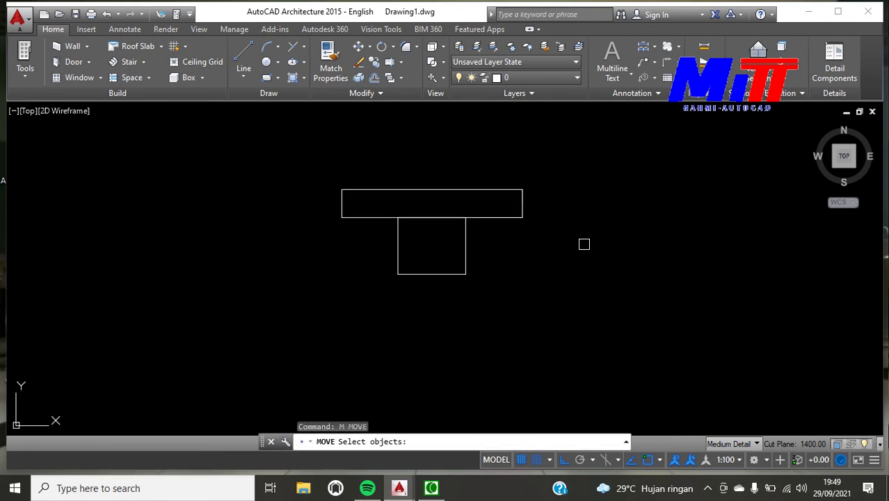
click(499, 216)
key(Return)
click(432, 217)
text(25)
key(Return)
key(Escape)
Step: Explode the flange rectangle and offset both end edges 20 units inward
click(484, 185)
text(x)
key(Return)
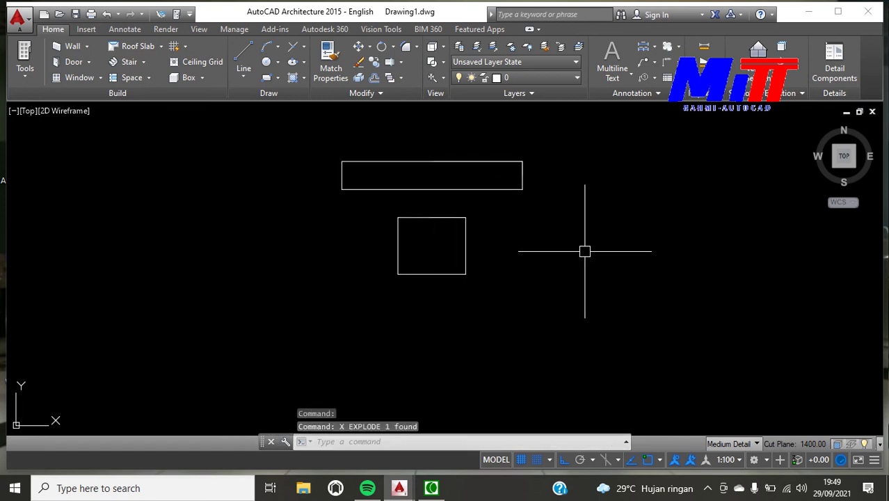
text(p)
key(Return)
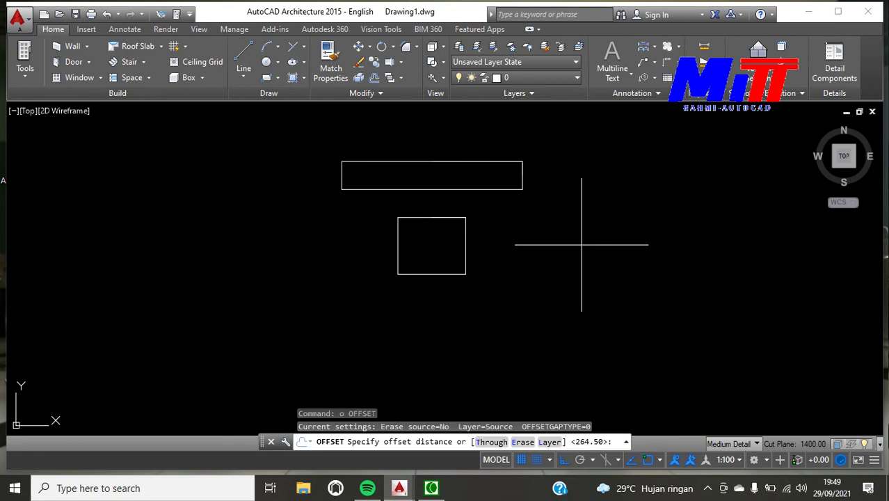
key(Return)
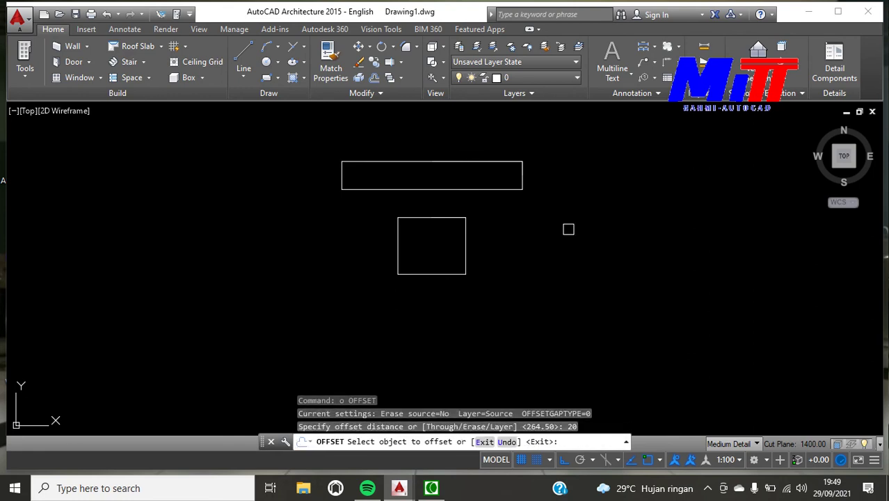
click(522, 179)
click(452, 181)
click(342, 175)
click(389, 176)
key(Escape)
Step: Draw slanted lines from the flange's inner corners down to the box's top corners
text(l)
key(Return)
click(499, 189)
click(467, 217)
key(Return)
key(Return)
click(364, 189)
click(398, 217)
key(Escape)
scroll(424, 258, down, 3)
scroll(529, 265, up, 3)
text(l)
key(Return)
Step: Draw a 50-unit base line and a 100-unit vertical line from its midpoint
click(517, 293)
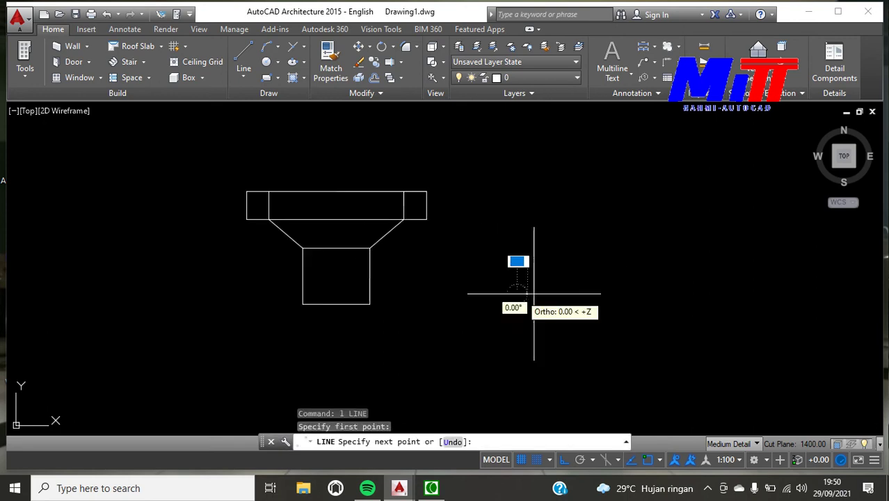
text(50)
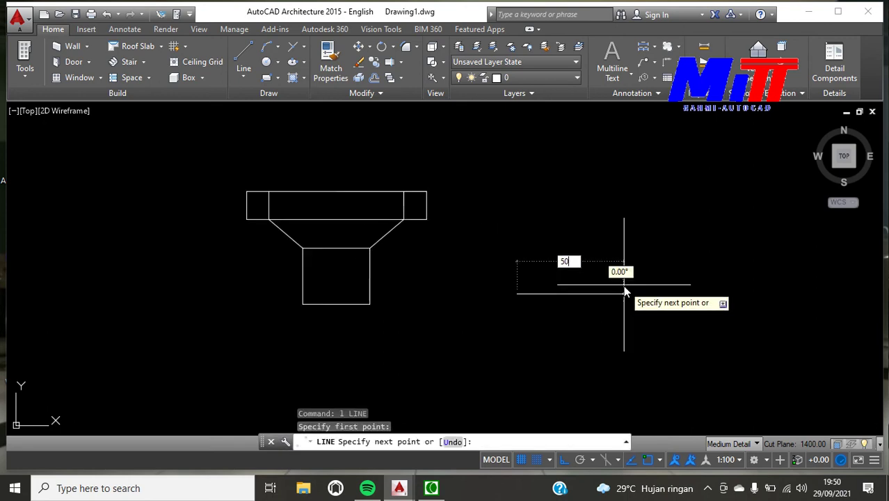
key(Return)
key(Return)
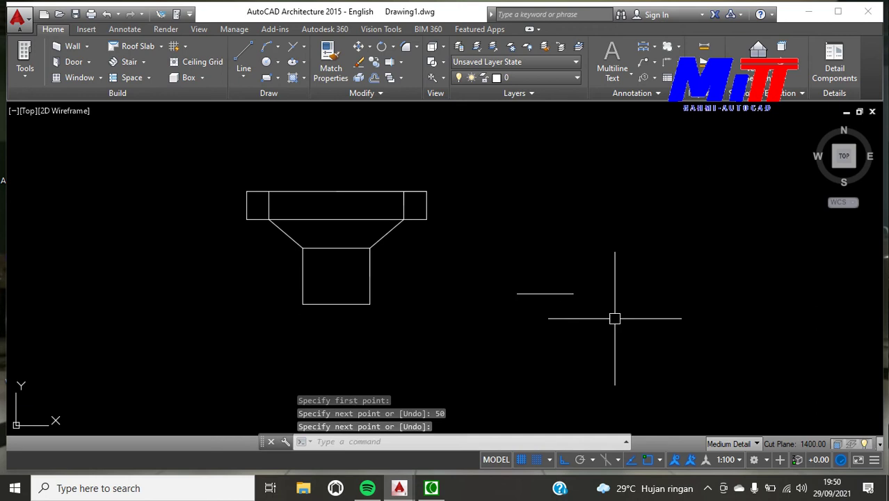
text(l)
key(Return)
click(547, 293)
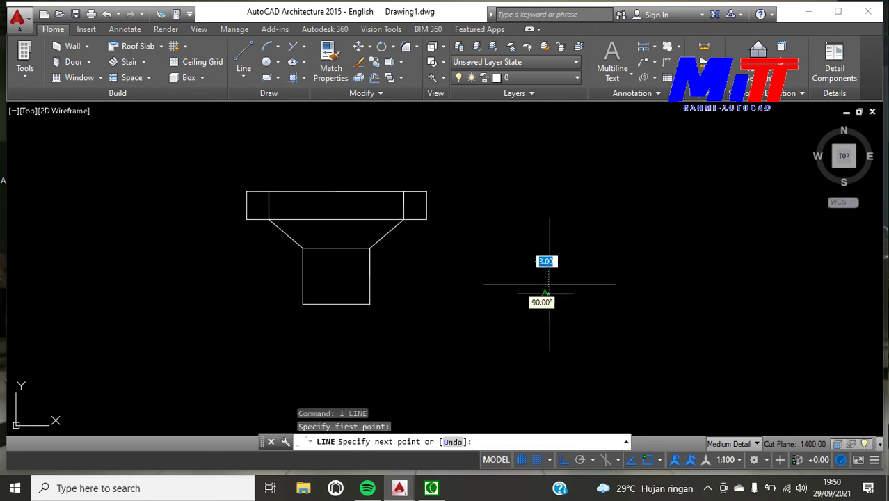
text(1)
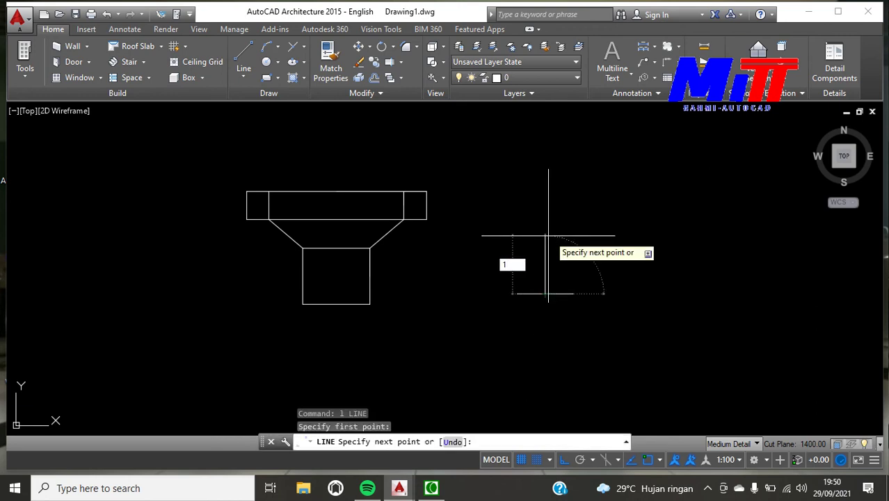
key(Return)
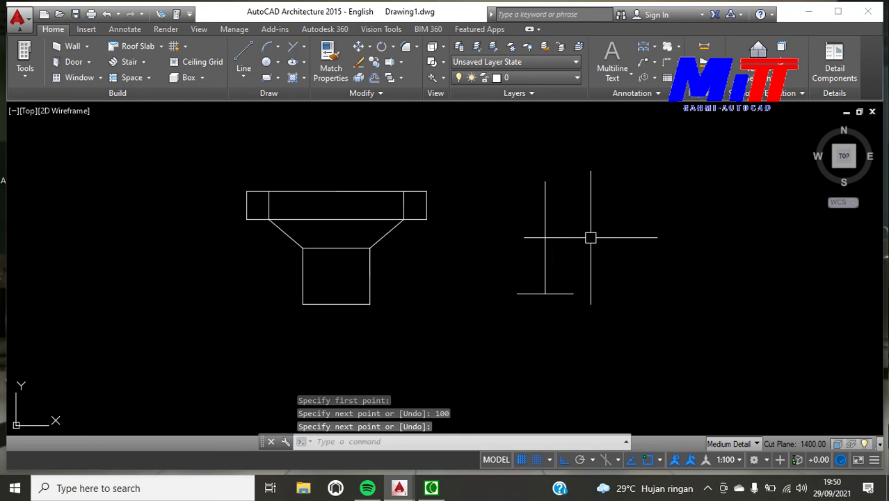
Step: Add a radius 10 circle centred on the vertical line's top
key(Return)
text(c)
key(Return)
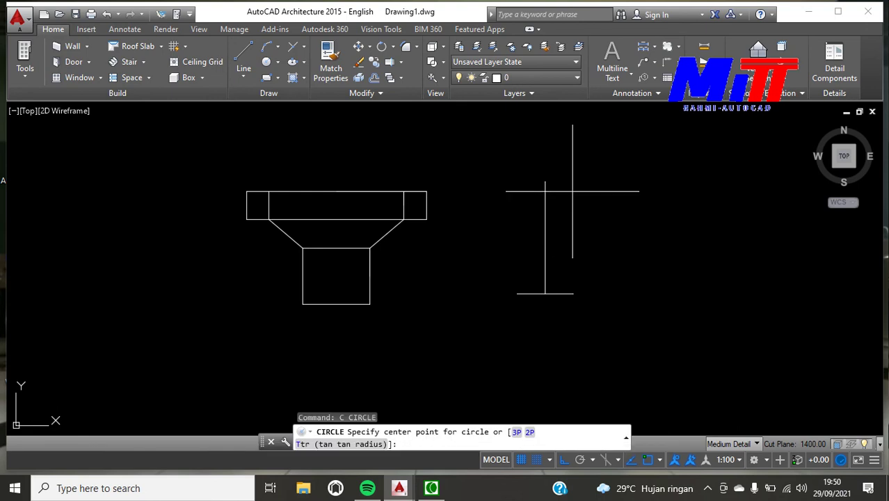
click(545, 182)
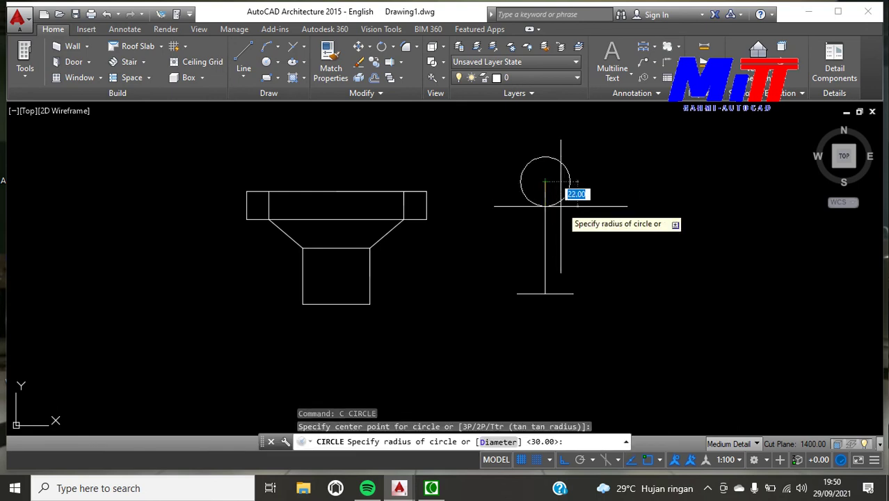
text(0)
key(Return)
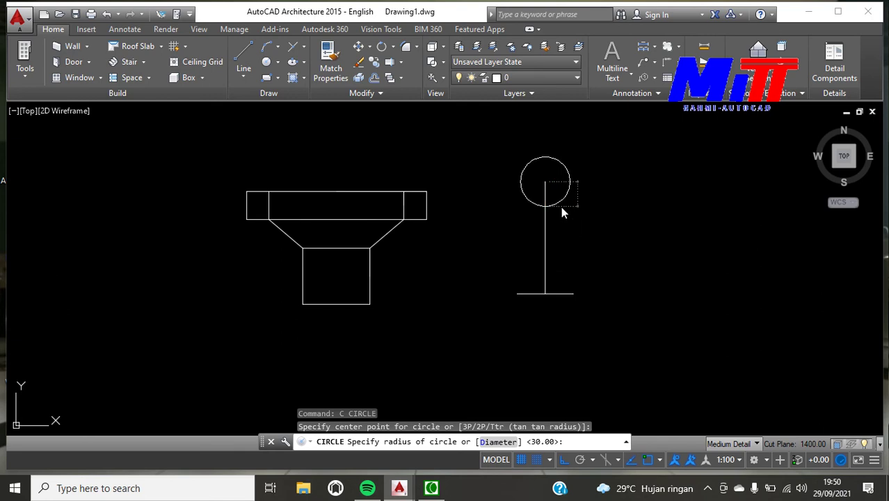
Step: Draw tapering side lines from the circle down to both ends of the base
text(l)
key(Return)
click(546, 181)
click(574, 294)
key(Return)
key(Return)
click(534, 181)
click(516, 293)
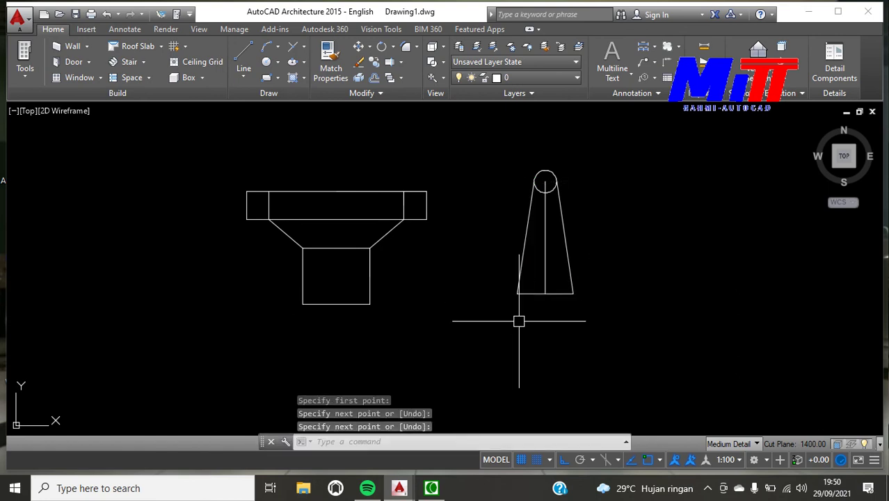
key(Escape)
scroll(484, 306, down, 2)
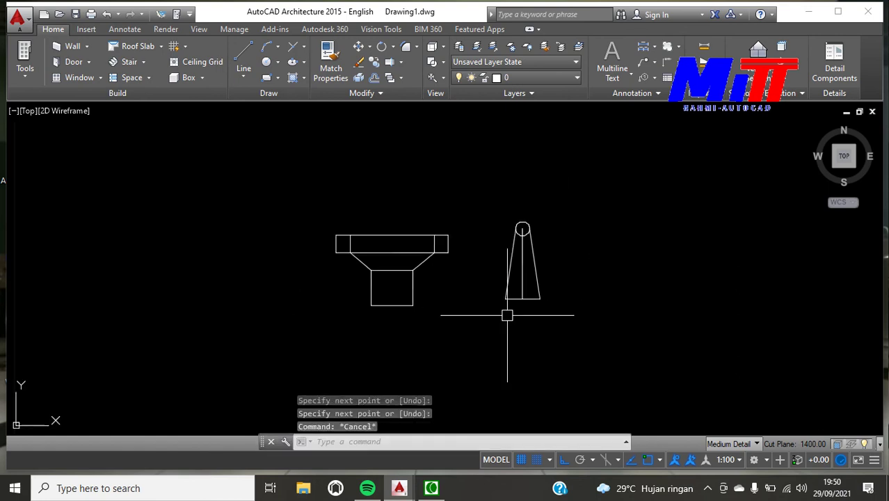
Step: Draw a 200 by 200 square right of the tapered post
text(rec)
key(Return)
click(606, 211)
text(20)
key(Escape)
text(rec)
key(Return)
click(615, 232)
text(d)
key(Return)
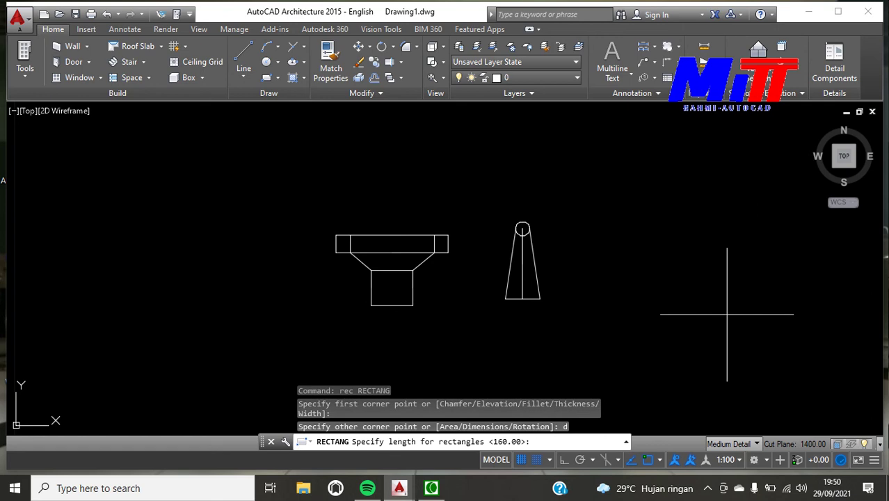
text(0)
key(Return)
text(200)
key(Return)
click(732, 308)
Step: Draw a vertical centre line from the square's top midpoint to its bottom midpoint
text(l)
key(Return)
click(685, 232)
click(685, 371)
key(Return)
scroll(608, 290, down, 5)
scroll(525, 374, up, 2)
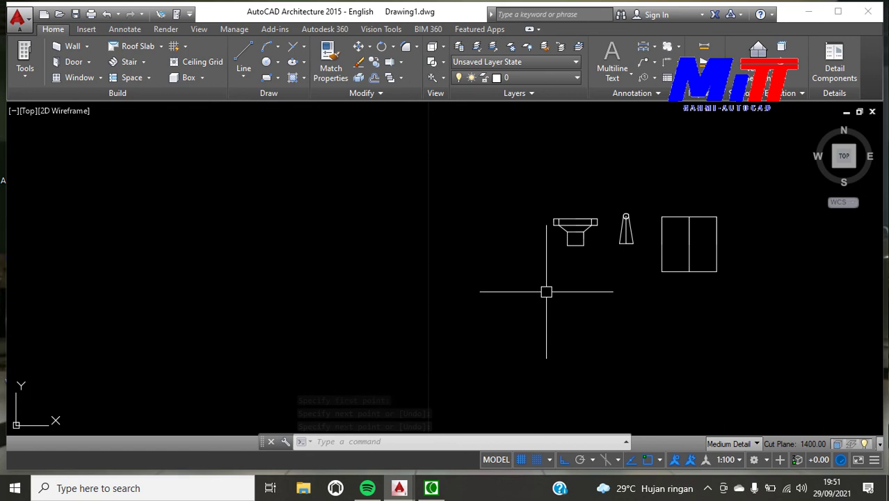
Step: Draw a 140 by 170 rectangle with RECTANG's Dimensions option
text(rec)
key(Return)
click(565, 280)
text(d)
key(Return)
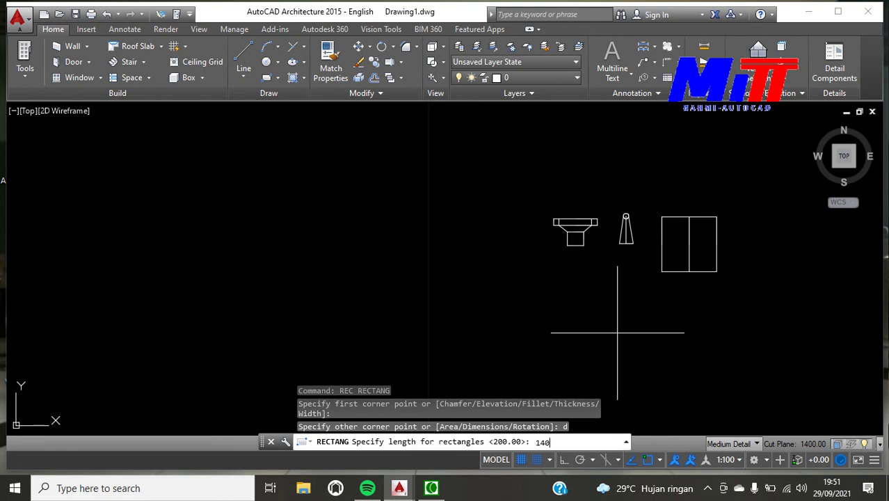
key(Return)
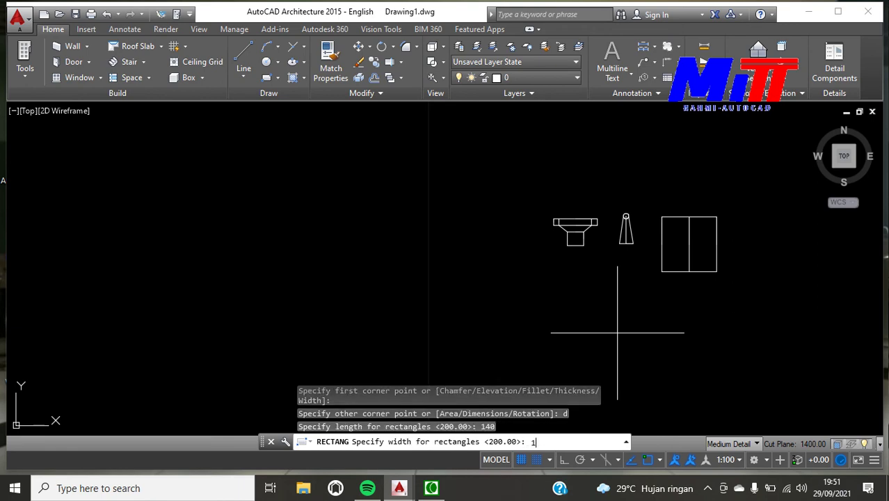
text(70)
key(Return)
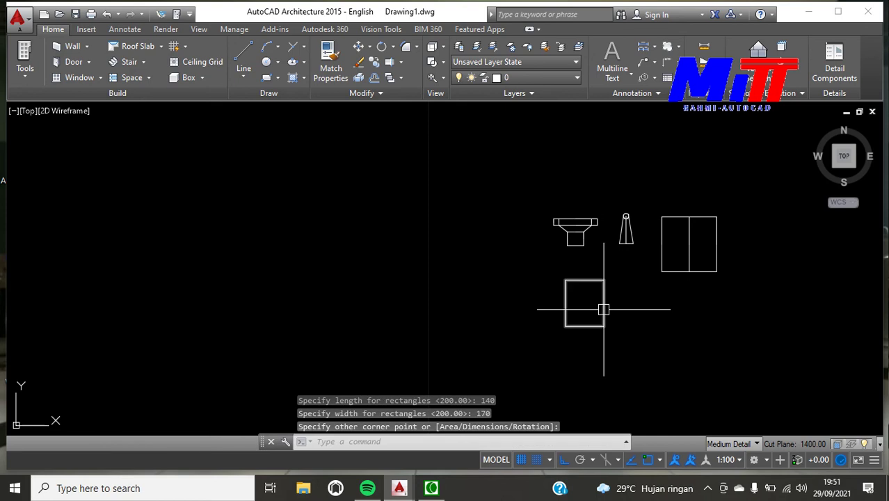
click(610, 310)
Step: Offset the rectangle 20 units inward and pan to frame the rectangles
text(o)
key(Return)
key(Return)
click(583, 304)
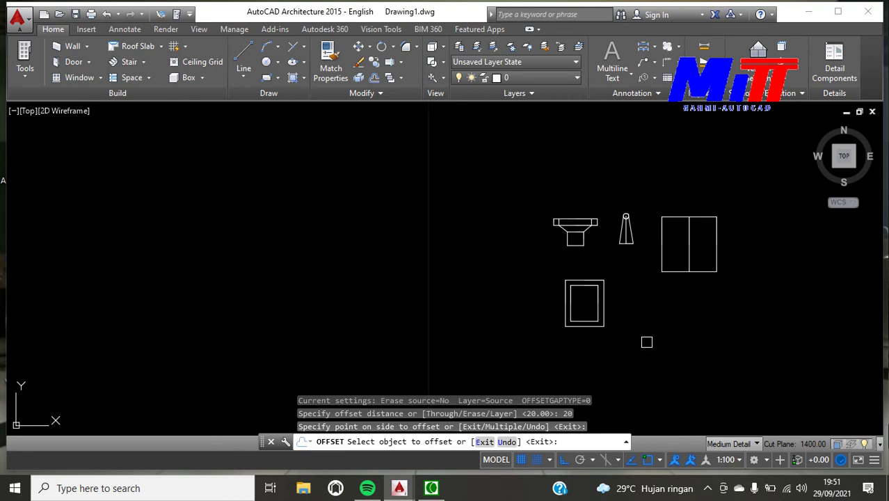
key(Escape)
scroll(613, 348, up, 3)
scroll(556, 313, down, 3)
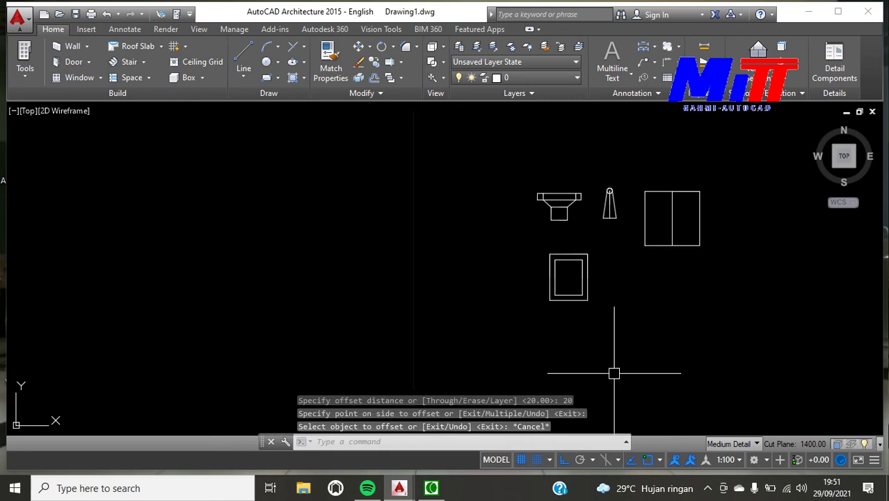
middle_drag(613, 373, 578, 256)
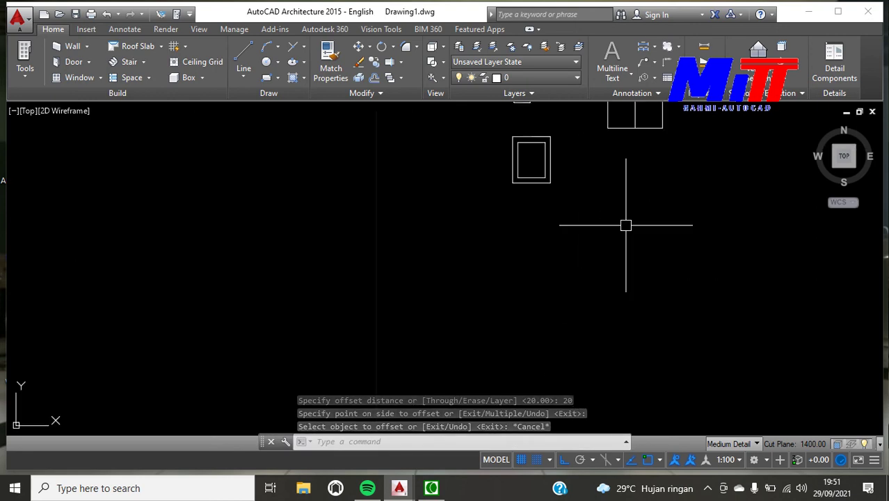
text(l)
key(Return)
Step: Draw a 740-long vertical line down from the inner rectangle's corner
click(518, 144)
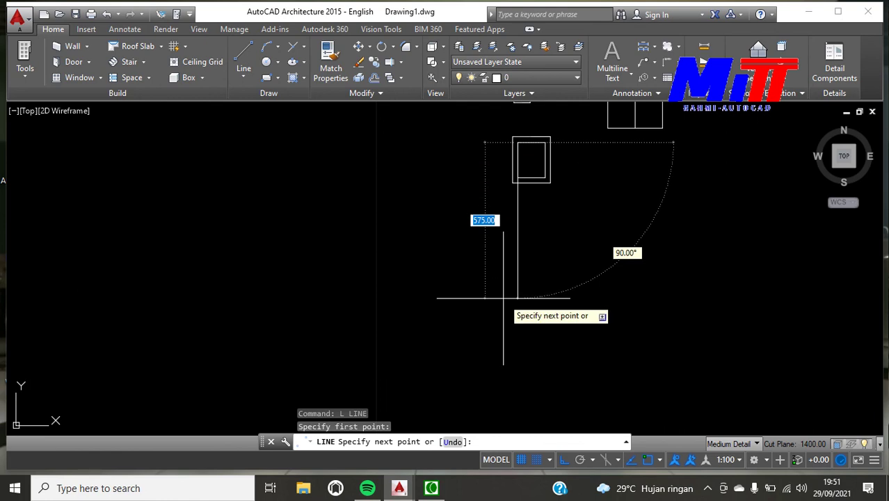
text(740)
key(Return)
Step: Offset the vertical line twice to the right, making two parallel copies
key(Return)
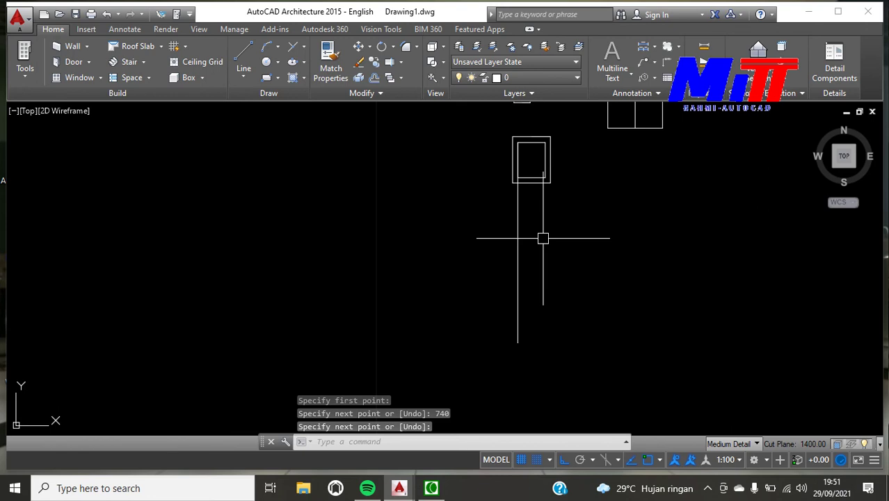
text(o)
key(Return)
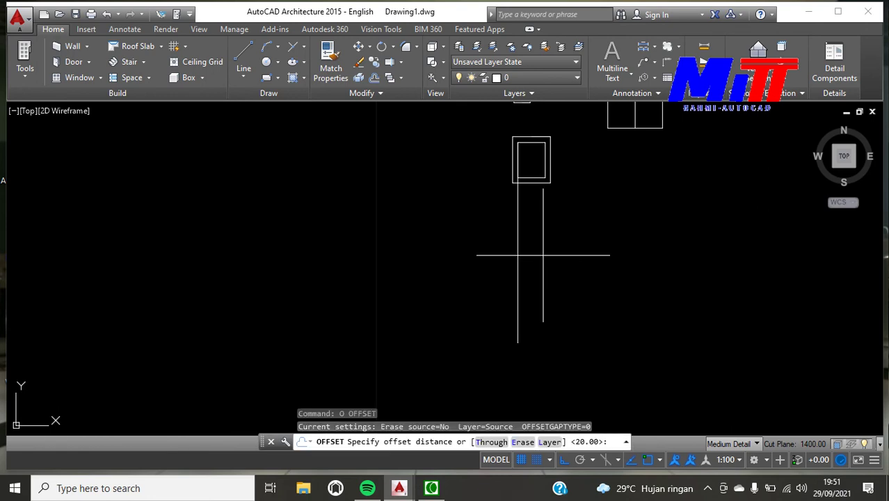
text(0)
key(Return)
click(515, 263)
click(558, 260)
click(532, 260)
click(558, 257)
key(Escape)
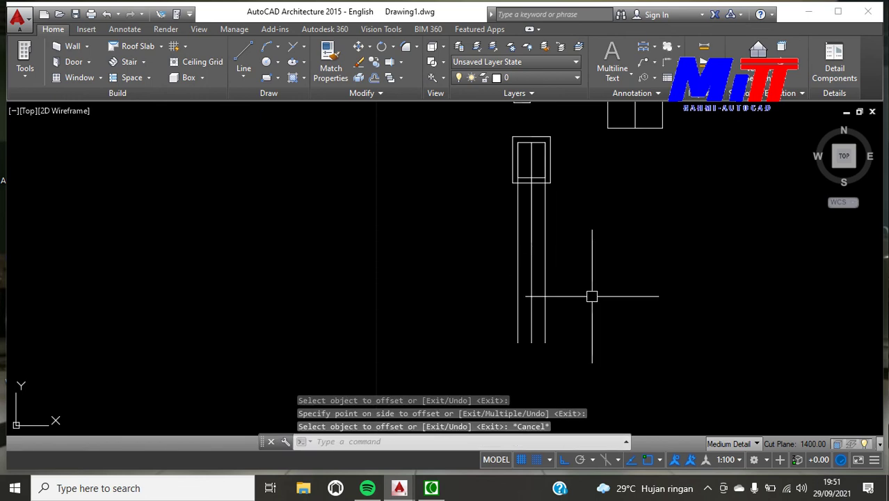
Step: Start a rectangle sized by dimensions, placing its first corner beside the long lines
text(l)
key(Return)
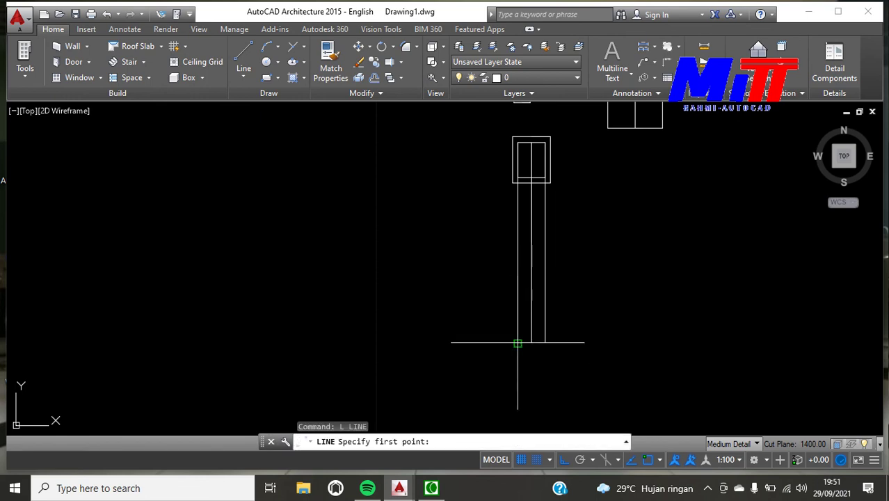
key(Escape)
text(rec)
key(Return)
click(593, 317)
text(d)
key(Return)
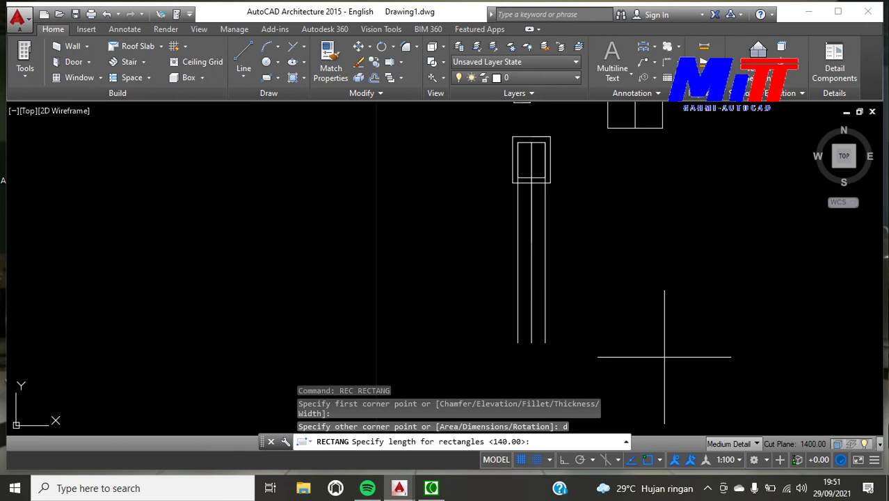
Step: Finish the 200×20 base plate rectangle and move it to the bottom of the post lines
text(0)
key(Return)
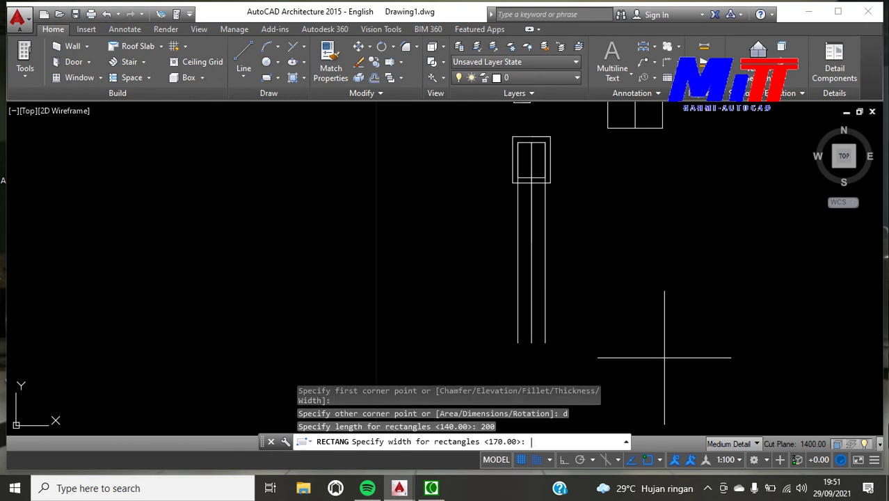
text(0)
key(Return)
click(626, 322)
text(m)
key(Return)
scroll(626, 313, up, 2)
click(615, 321)
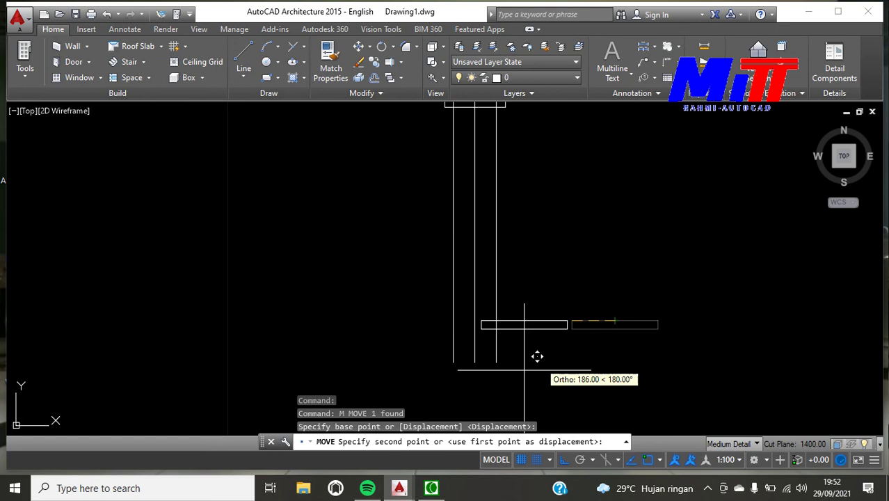
click(474, 366)
key(Escape)
Step: Erase the middle vertical line between the posts
scroll(599, 359, down, 1)
scroll(537, 206, up, 2)
scroll(542, 219, down, 2)
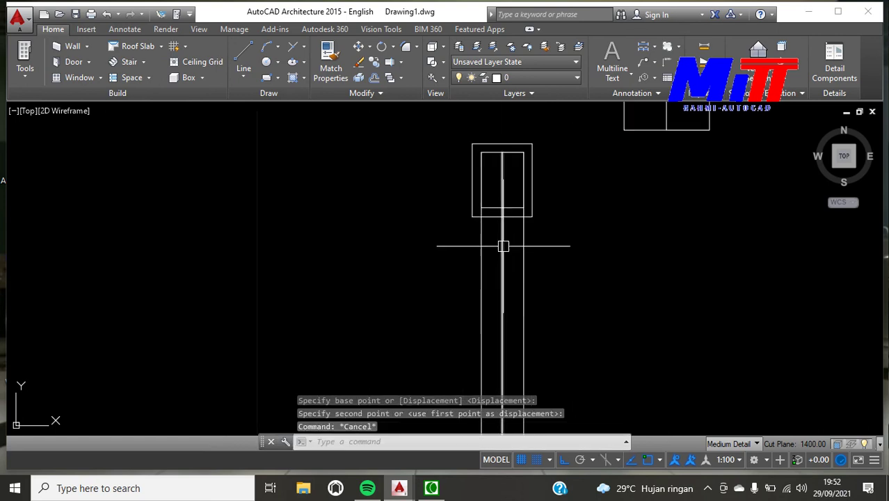
click(501, 250)
key(Delete)
Step: Trim the inner rectangle's bottom edge where it crosses the post
text(tr)
key(Return)
key(Return)
click(502, 208)
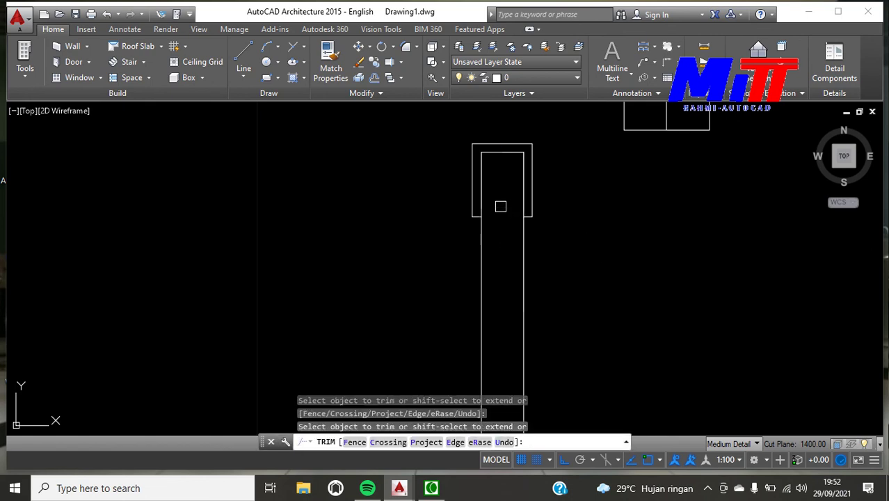
key(Escape)
scroll(505, 245, down, 2)
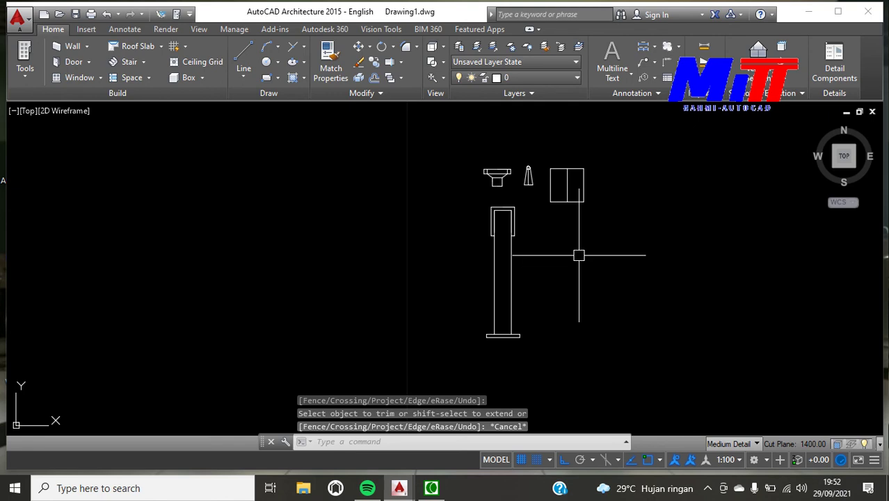
scroll(535, 332, up, 4)
Step: Draw a 40×42 rectangle using the RECTANG dimensions option
text(r)
text(c)
key(Return)
click(515, 269)
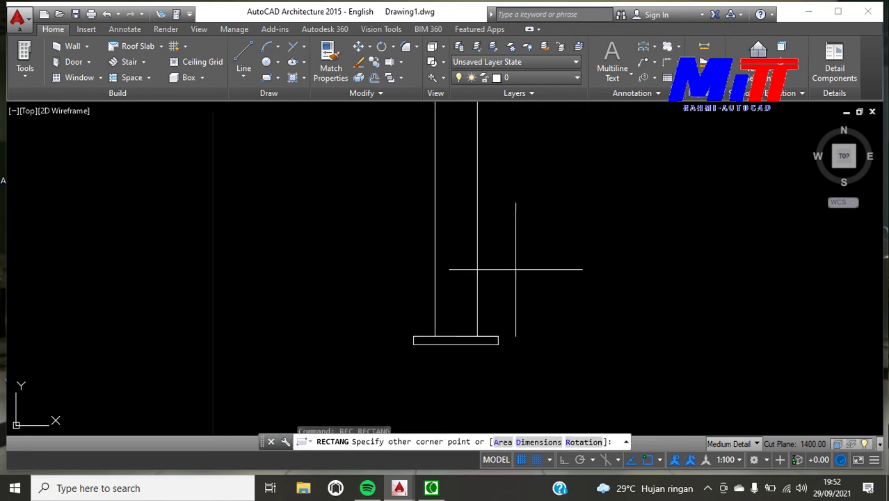
text(d)
key(Return)
text(4)
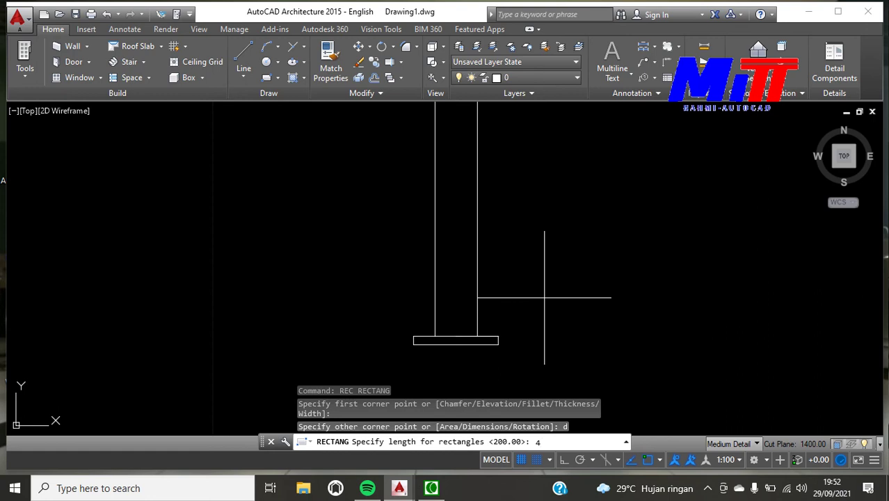
text(0)
key(Return)
text(4)
key(Return)
click(544, 295)
Step: Move the small rectangle to the base plate corner, then 130 up along the post
click(524, 287)
text(m)
key(Return)
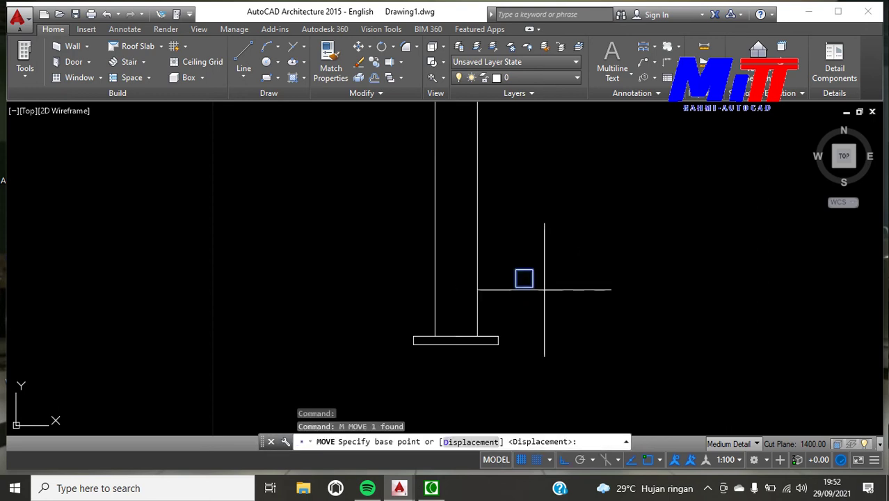
click(533, 287)
click(477, 336)
scroll(473, 330, up, 4)
click(473, 300)
text(m)
key(Return)
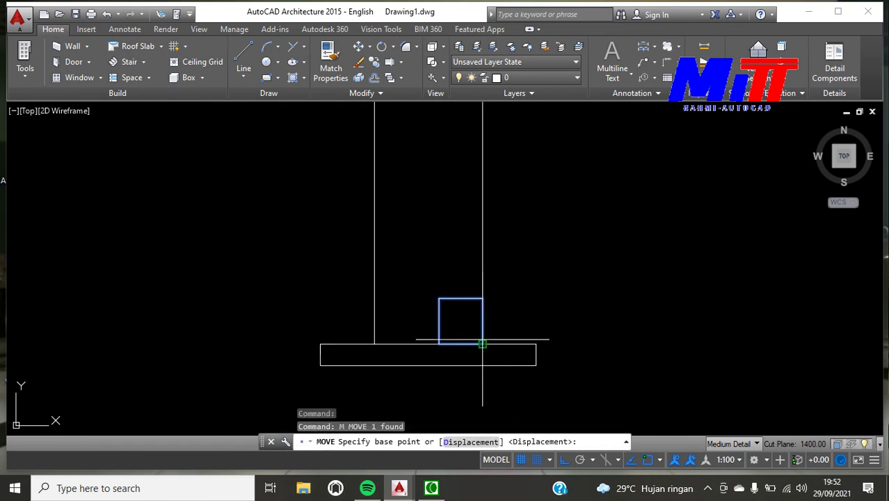
click(482, 343)
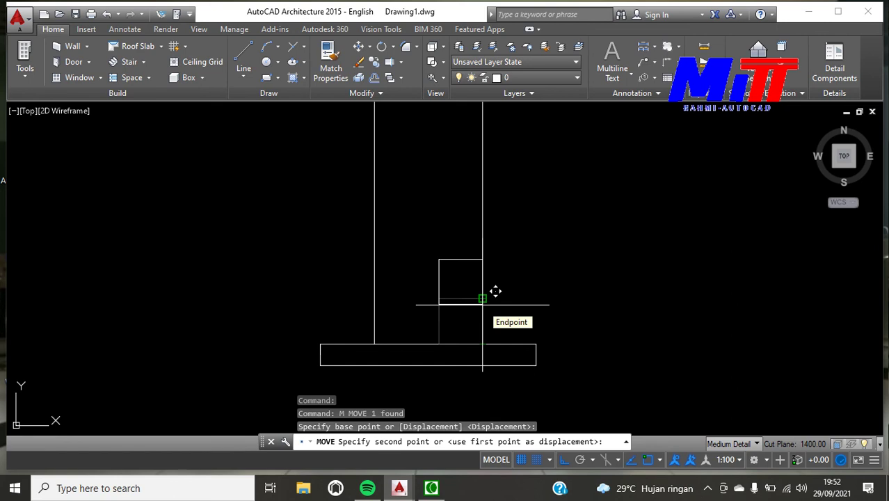
text(130)
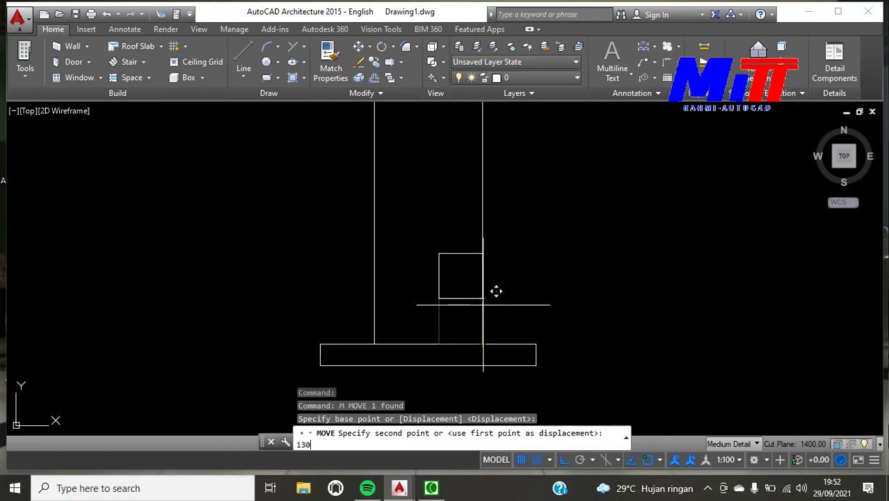
key(Return)
key(Escape)
Step: Draw a line across the middle of the small box
text(l)
key(Return)
click(439, 181)
click(482, 181)
key(Escape)
scroll(482, 230, down, 3)
scroll(513, 185, down, 2)
scroll(512, 185, up, 4)
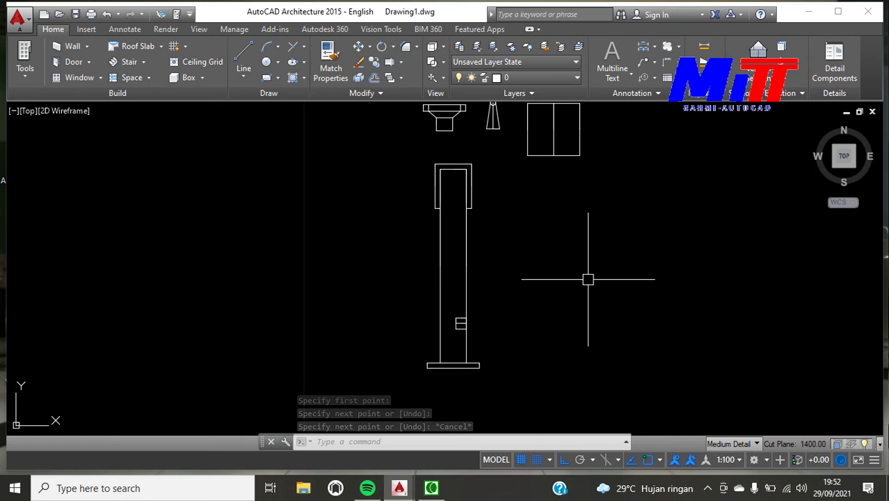
Step: Draw concentric circles of radius 70, 90 and 140 right of the post
text(c)
key(Return)
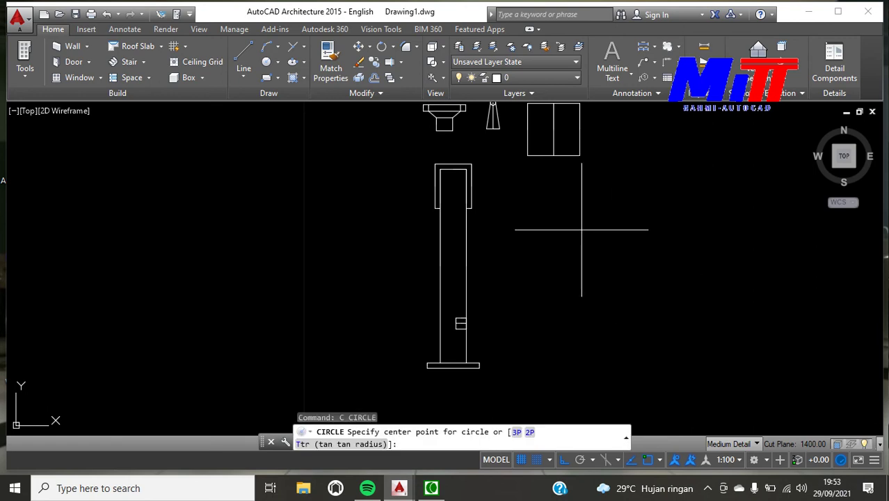
click(609, 246)
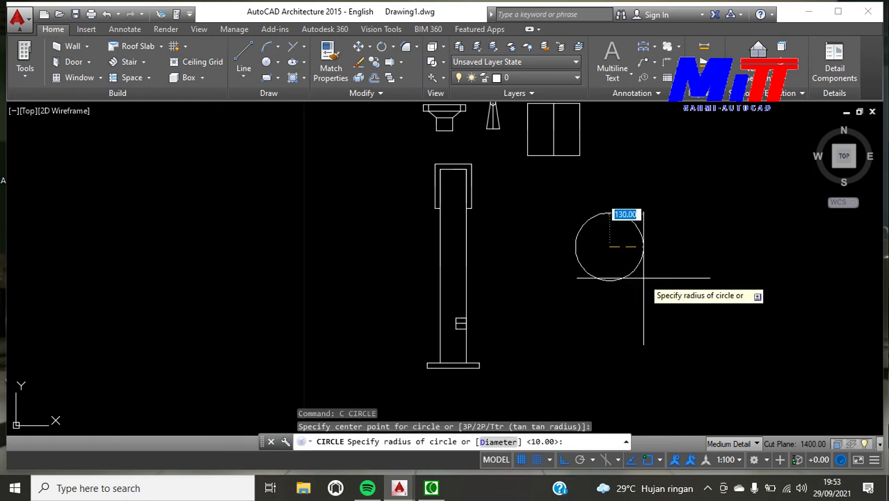
text(70)
key(Return)
key(Return)
click(609, 246)
key(Return)
key(Return)
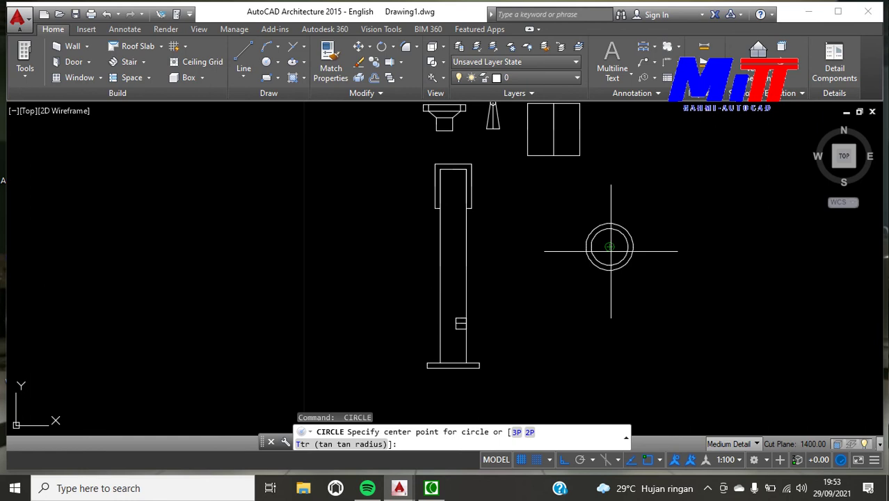
click(610, 248)
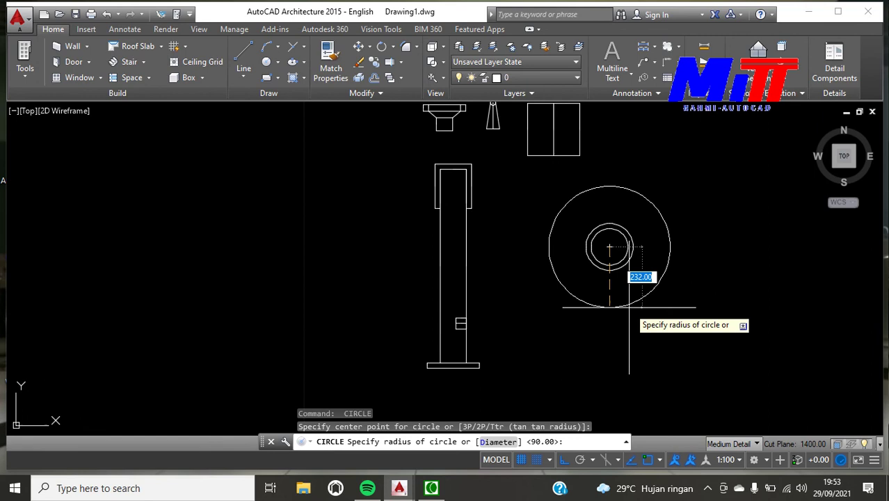
text(140)
key(Return)
key(Return)
Step: Add the 190-radius circle on the same centre and cancel the extra circle
click(610, 246)
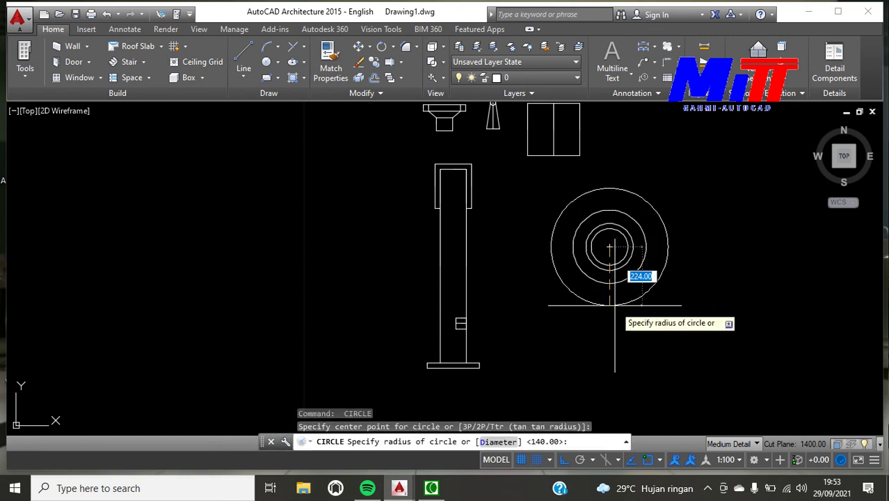
text(190)
key(Escape)
key(Return)
click(612, 251)
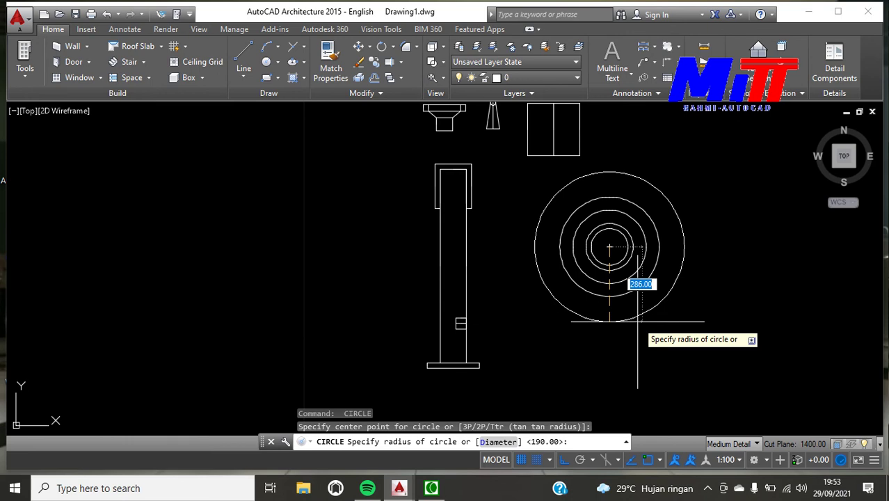
key(Escape)
scroll(637, 222, down, 2)
scroll(637, 223, up, 3)
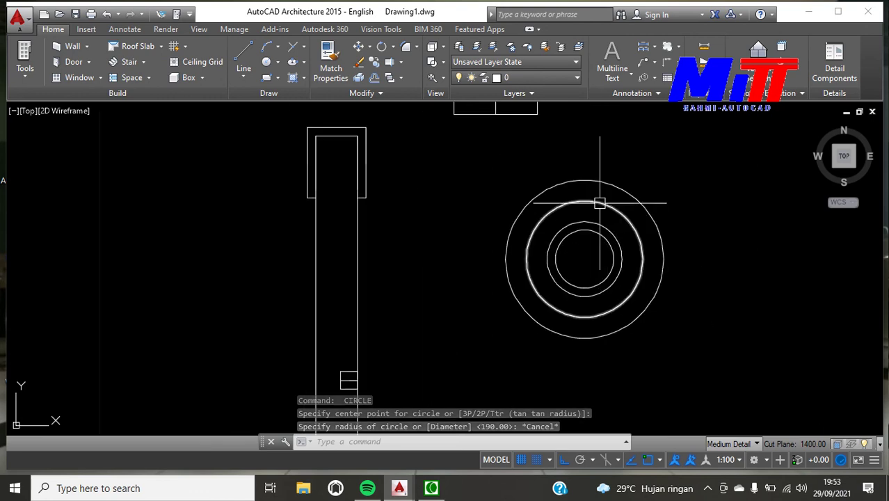
mouse_move(602, 209)
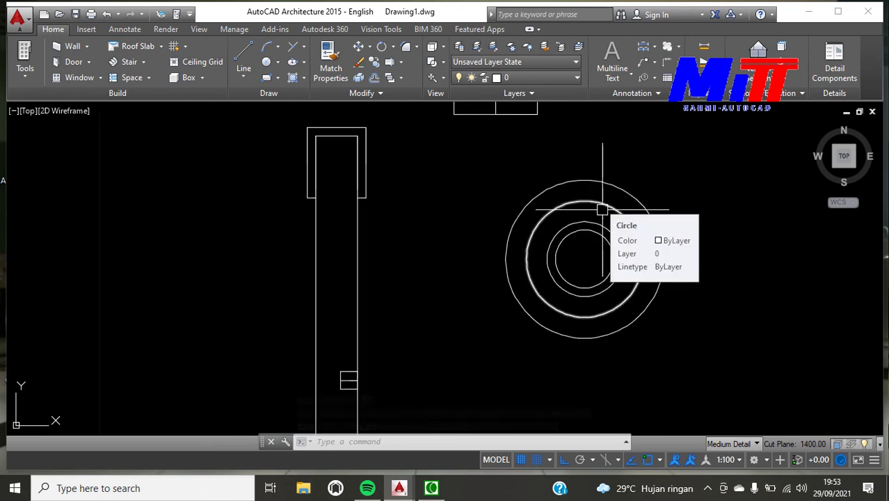
Step: Draw a radial line from the outer circle's top to the centre and rotate it 20°
text(l)
key(Return)
click(585, 180)
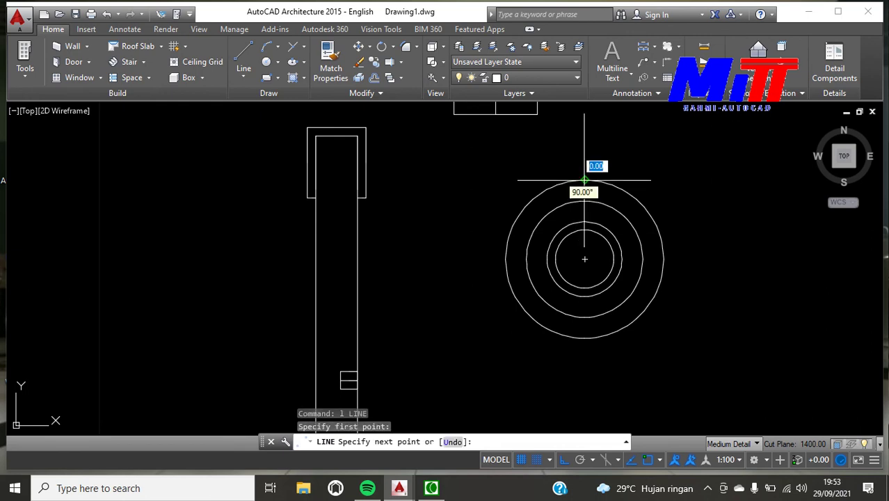
click(584, 258)
key(Escape)
text(r)
key(Return)
click(586, 217)
key(Return)
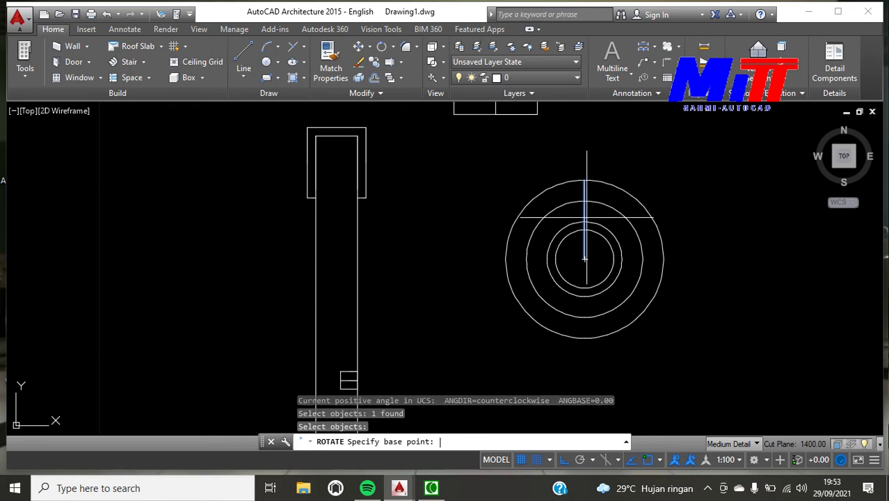
click(585, 260)
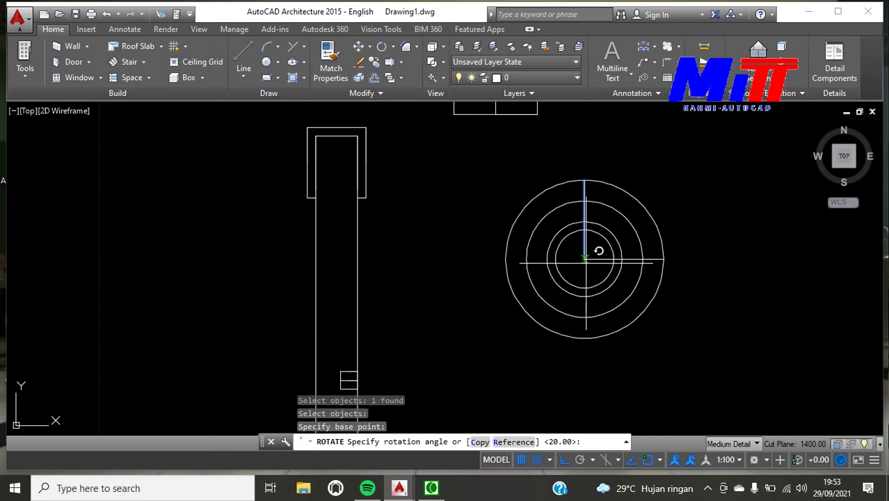
text(20)
key(Return)
key(Escape)
Step: Draw a small radius-30 circle centred on the rotated radial line
text(c)
key(Return)
scroll(567, 196, up, 4)
click(561, 218)
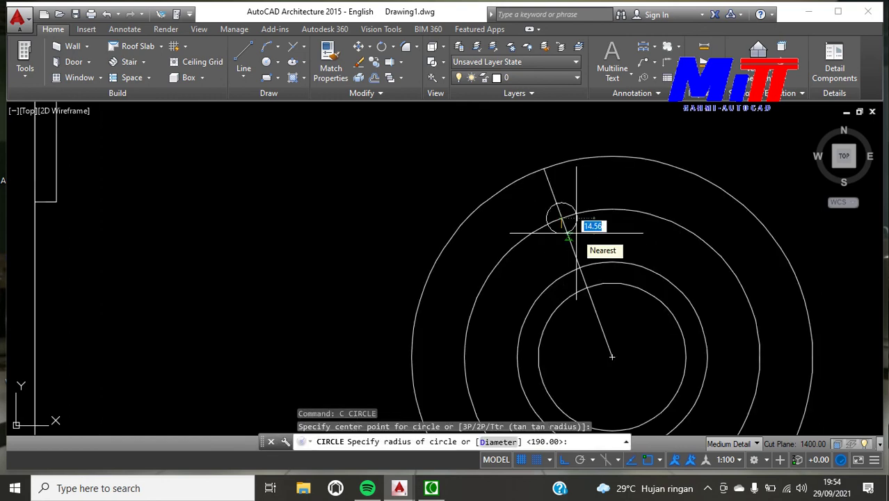
text(30)
key(Return)
scroll(584, 240, down, 5)
scroll(601, 235, up, 2)
scroll(602, 235, up, 2)
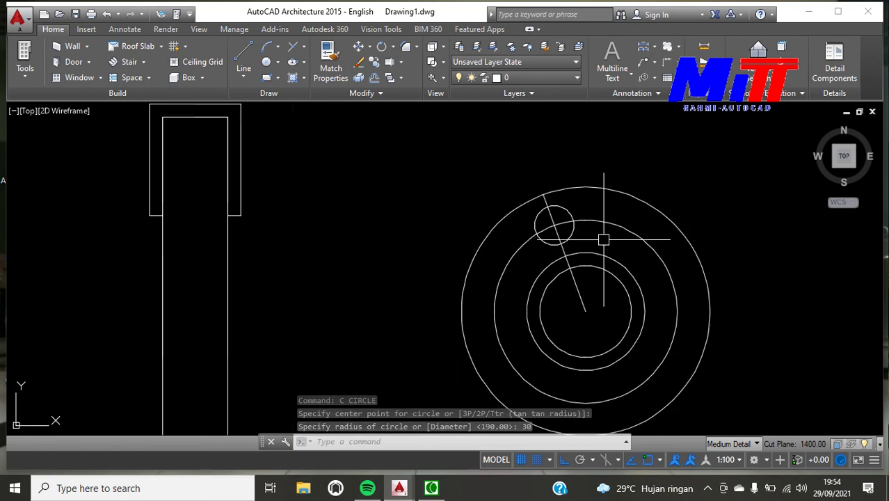
click(567, 236)
key(Escape)
Step: Polar-array the small circle 8 times around the circles' centre with ARRAYCLASSIC
text(ar)
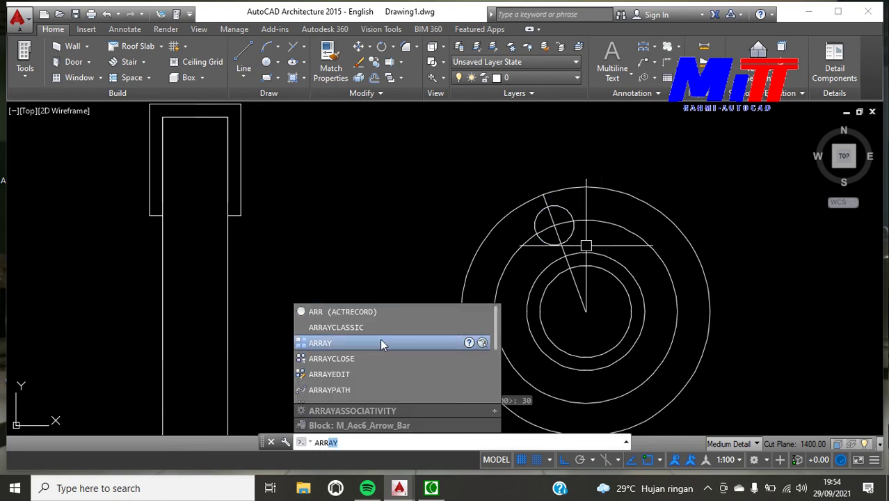
click(379, 328)
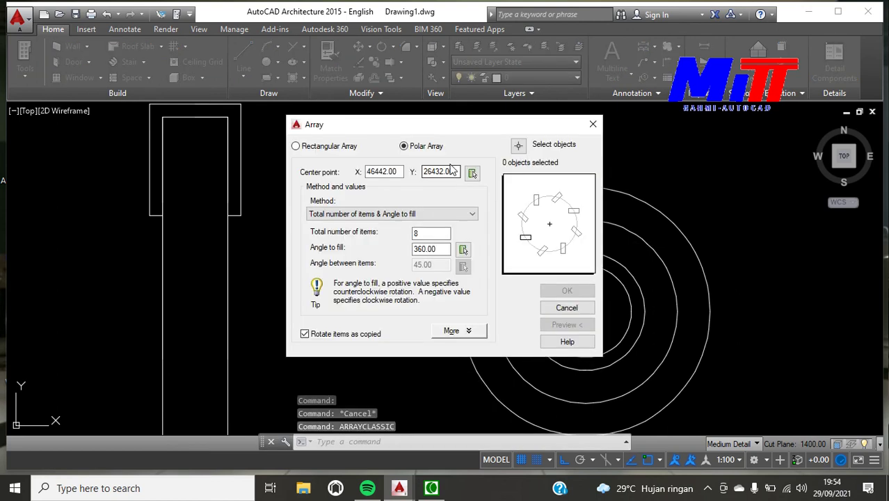
click(518, 145)
click(561, 206)
key(Return)
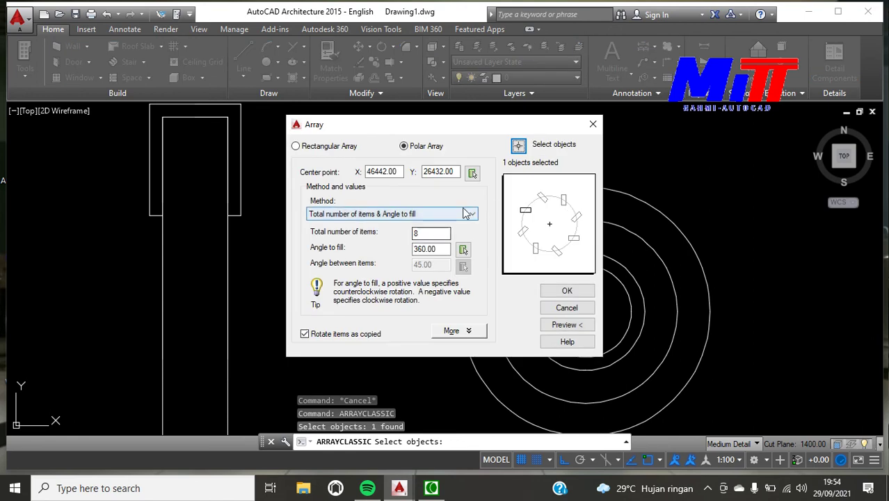
click(473, 173)
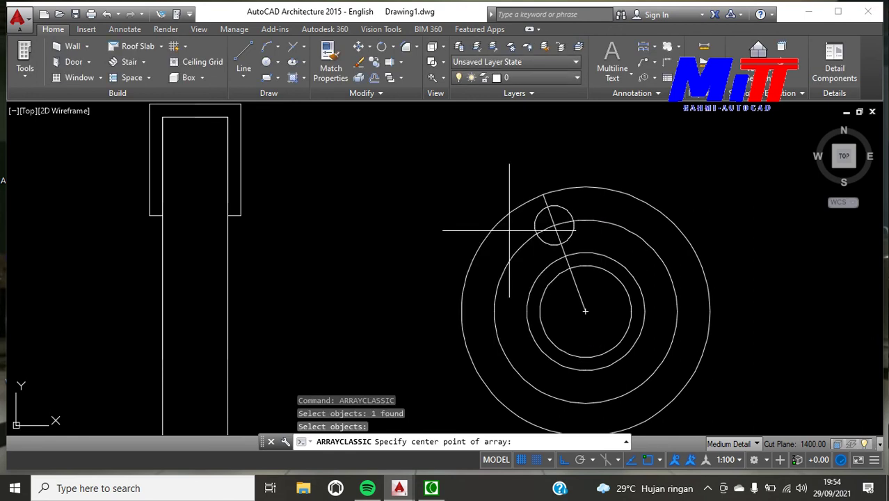
click(586, 308)
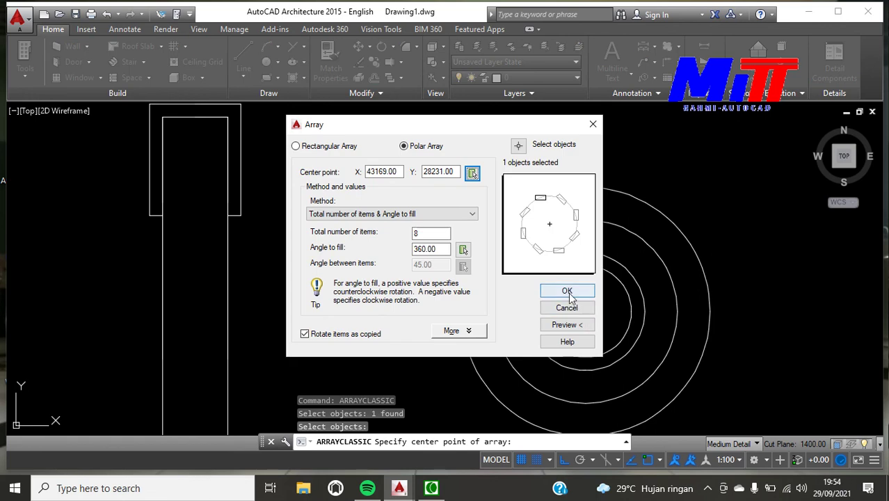
click(567, 291)
key(Escape)
Step: Erase the radial guide line and pan to an empty drawing area
click(584, 302)
key(Delete)
scroll(588, 299, down, 4)
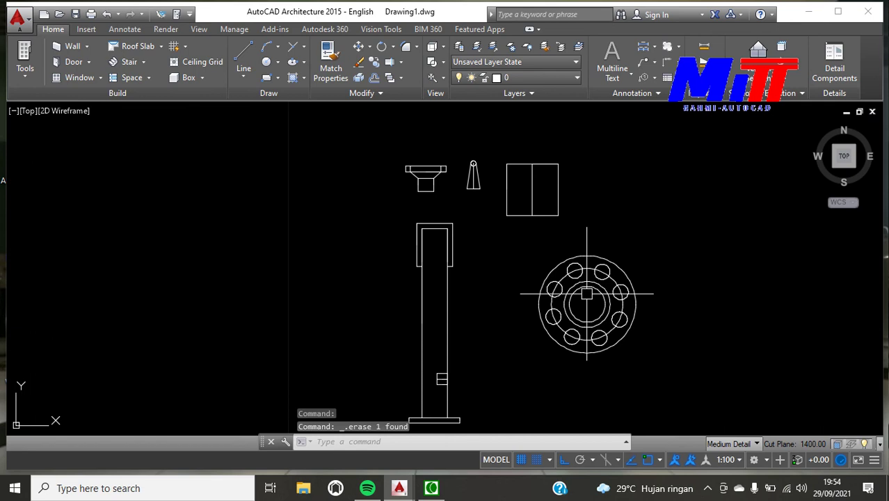
scroll(586, 294, down, 2)
scroll(587, 294, down, 2)
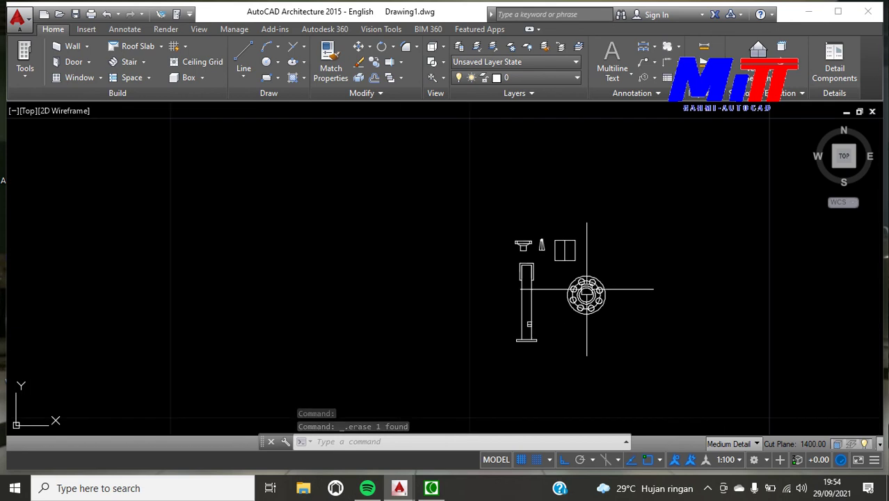
scroll(554, 364, up, 1)
middle_drag(555, 364, 530, 119)
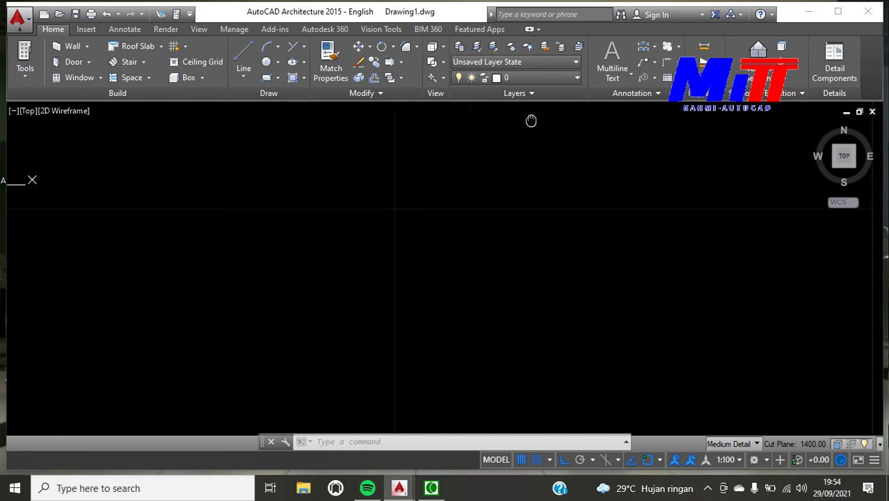
Step: Draw a 50 by 700 flange rectangle and explode it into separate lines
key(Escape)
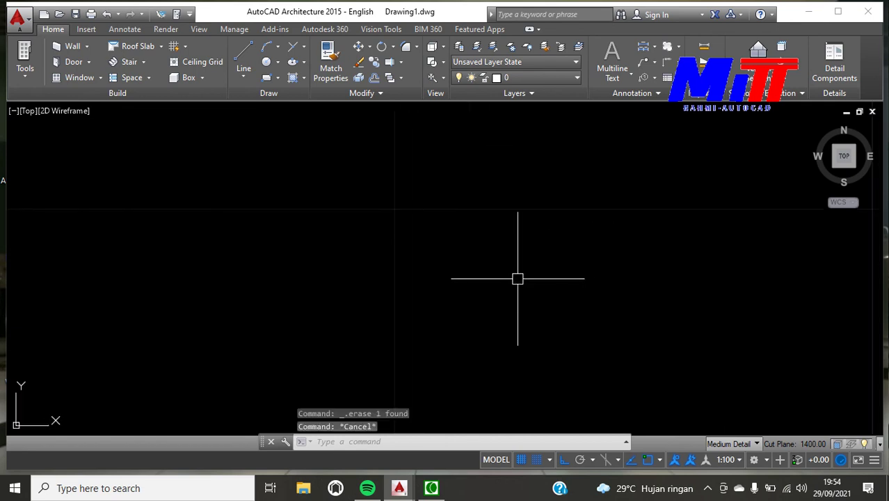
text(rec)
key(Return)
click(410, 178)
text(d)
key(Return)
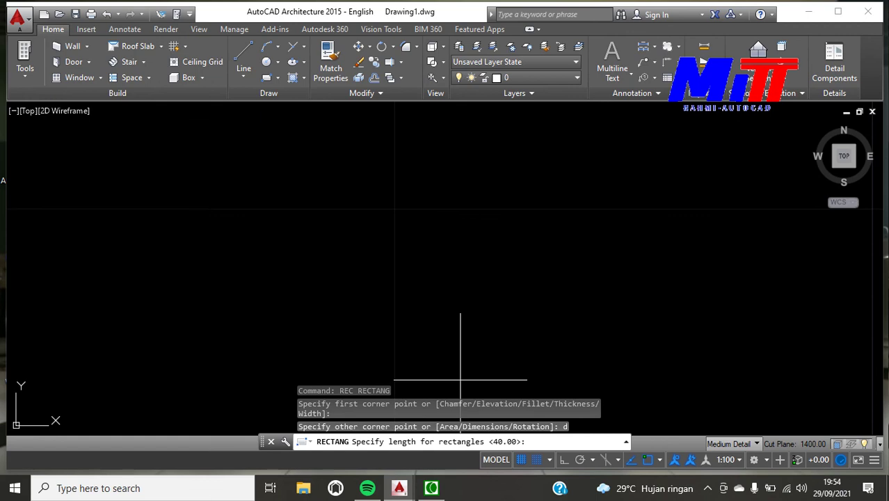
text(0)
key(Return)
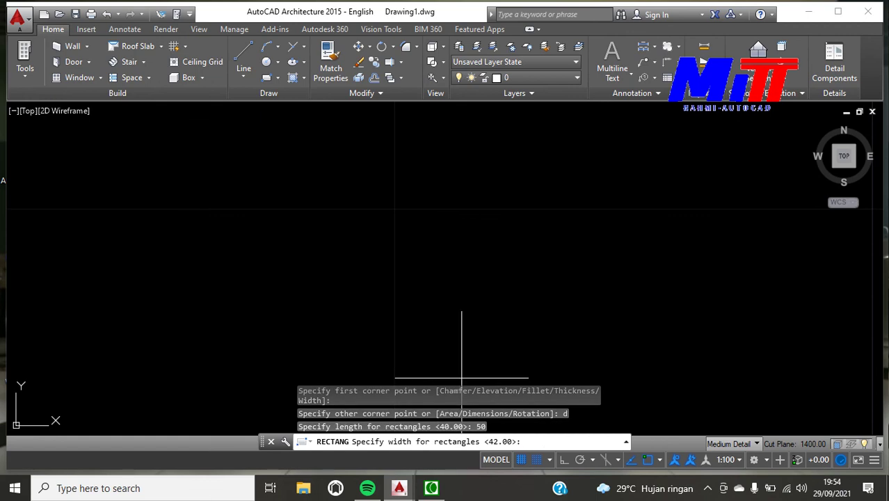
text(700)
key(Return)
scroll(438, 202, up, 2)
click(424, 209)
text(x)
key(Return)
Step: Offset the flange's top and bottom edges 50 inward to form end bands
text(o)
key(Return)
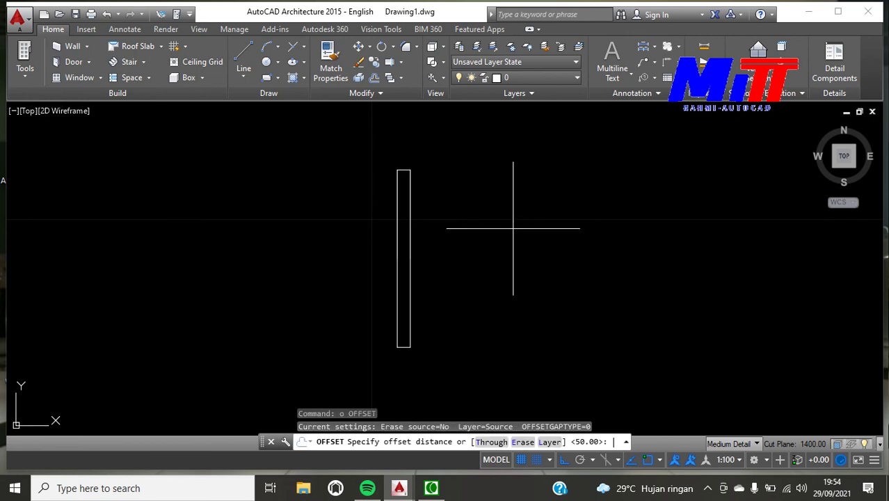
text(50)
key(Return)
scroll(432, 183, up, 3)
click(368, 152)
click(364, 207)
scroll(359, 328, down, 3)
scroll(359, 328, up, 3)
click(371, 257)
click(374, 202)
key(Escape)
scroll(374, 204, down, 2)
scroll(400, 209, down, 1)
scroll(417, 170, up, 2)
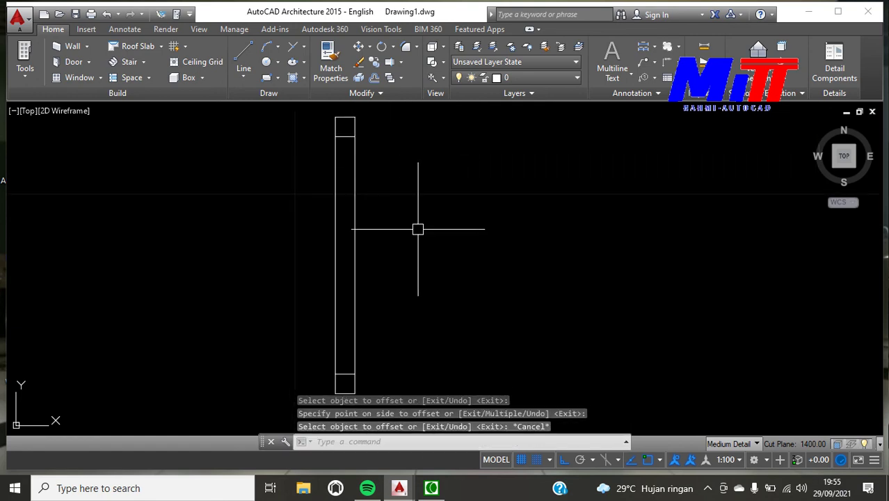
Step: Draw a 500-long vertical line and move it onto the flange's right edge
text(l)
key(Return)
click(428, 149)
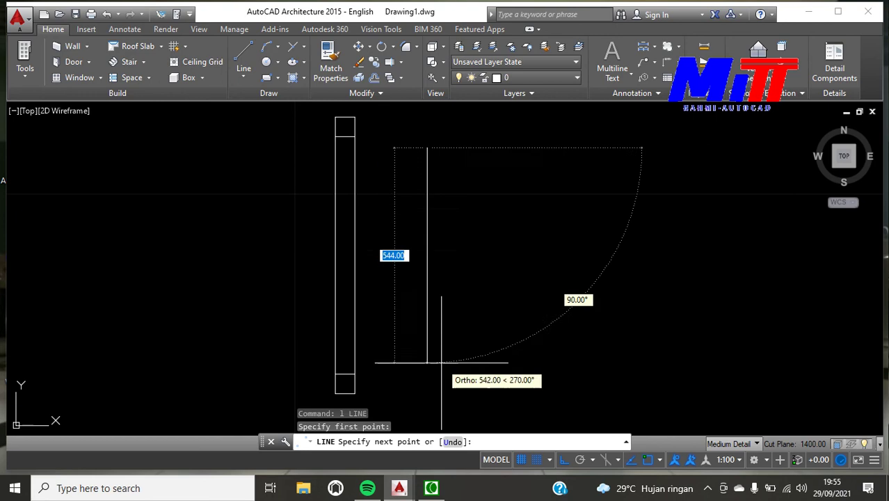
text(5)
key(Return)
Step: Offset the 500 line 100 to the right as a parallel copy
key(Return)
click(427, 236)
click(427, 246)
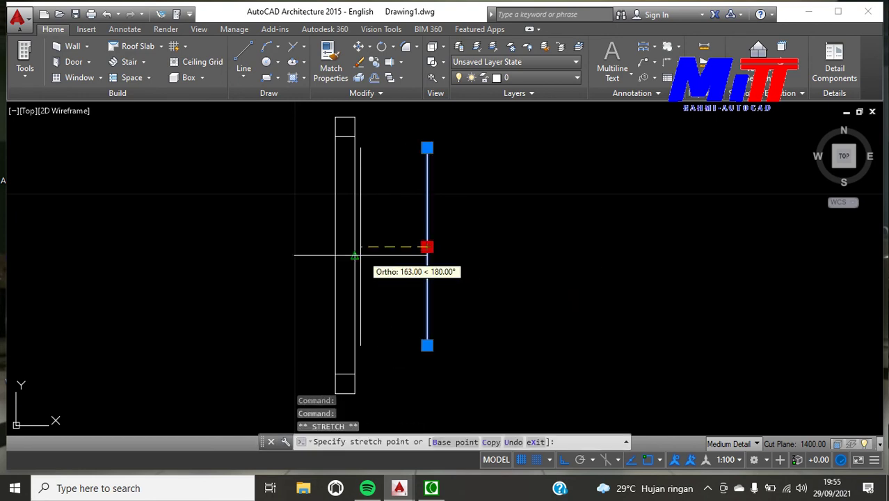
click(353, 248)
key(Escape)
text(o)
key(Return)
text(100)
key(Return)
click(347, 259)
click(489, 268)
key(Escape)
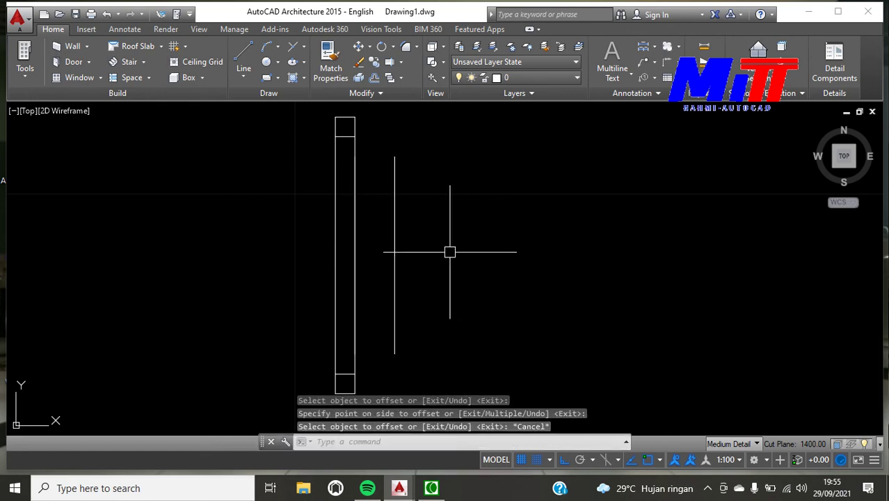
Step: Draw upper and lower taper lines from the flange corners to the offset line's ends
text(l)
key(Return)
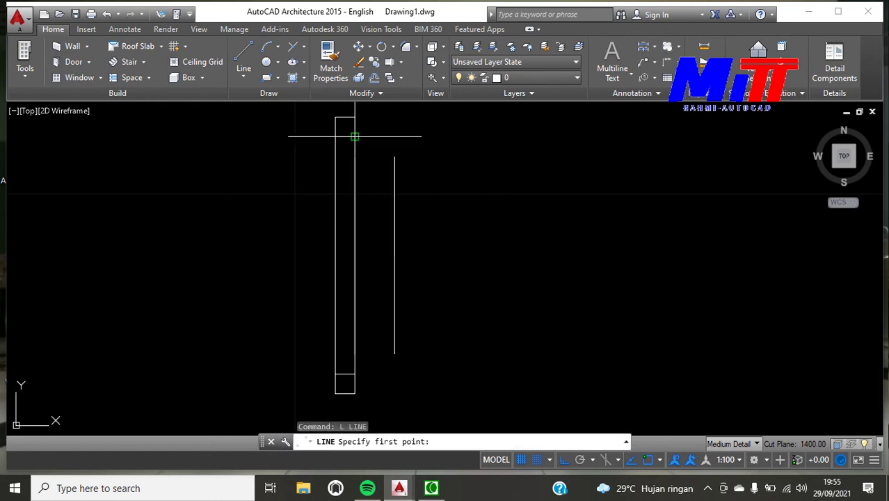
click(355, 136)
click(395, 157)
key(Return)
key(Return)
click(354, 373)
click(394, 352)
Step: Start the vessel-body rectangle right of the neck using the Dimensions option
key(Return)
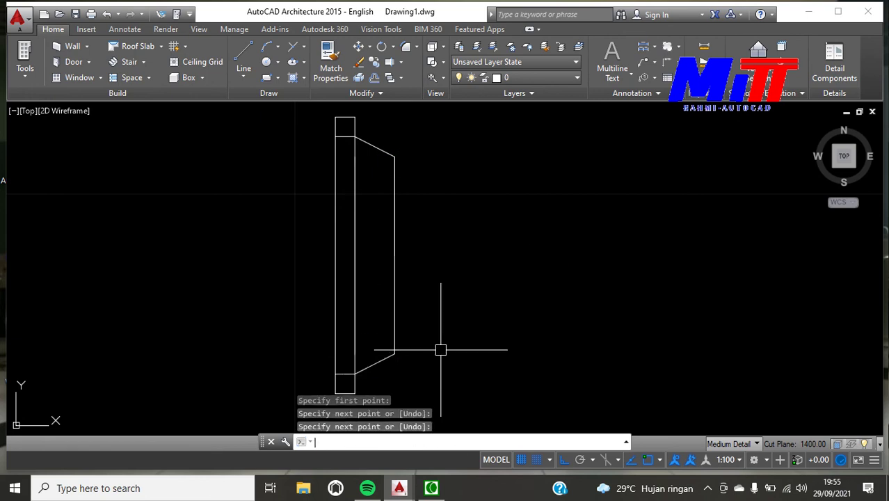
text(rec)
key(Return)
click(486, 139)
text(d)
key(Return)
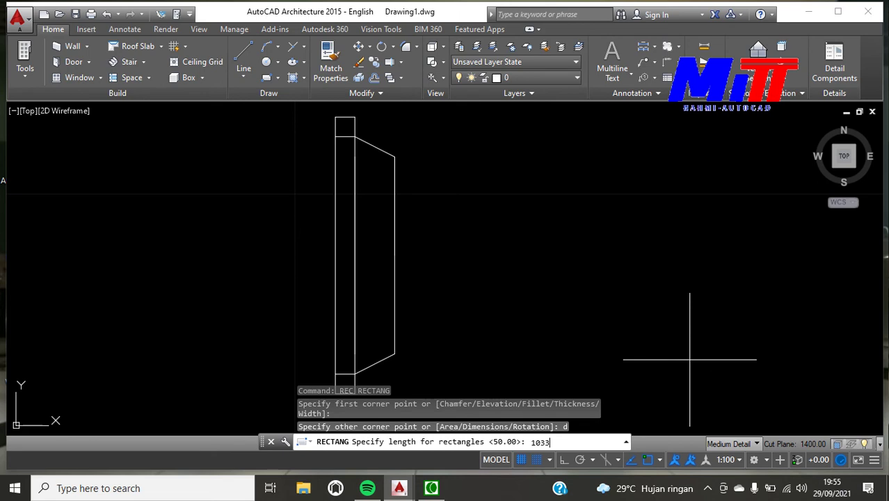
Step: Finish the 1033 by 500 body rectangle and move it beside the tapered neck
key(Return)
key(Return)
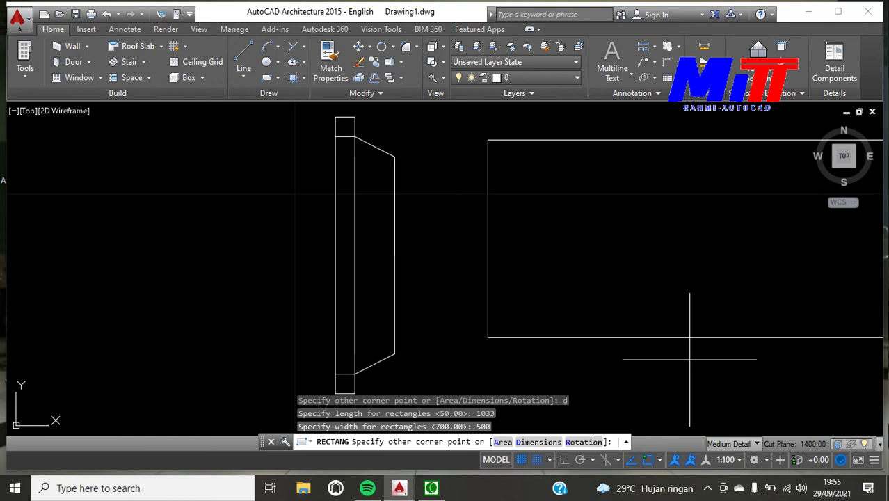
scroll(613, 368, down, 3)
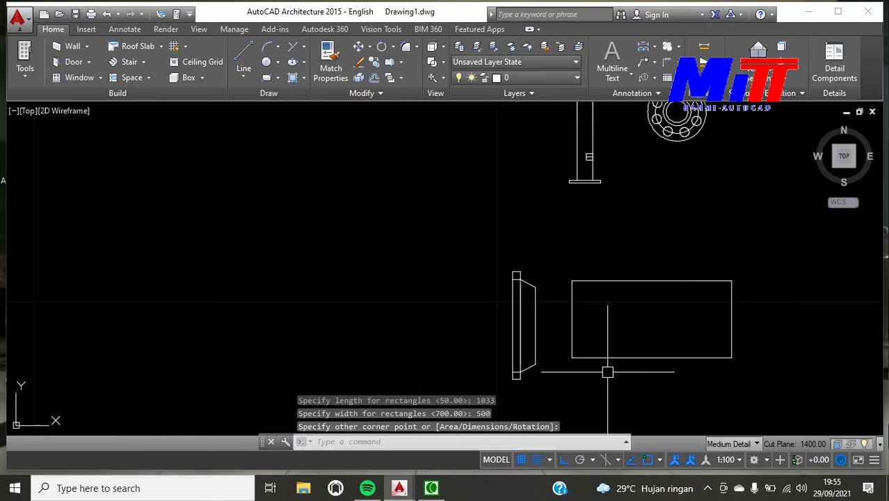
click(571, 318)
click(571, 318)
text(m)
key(Return)
click(572, 318)
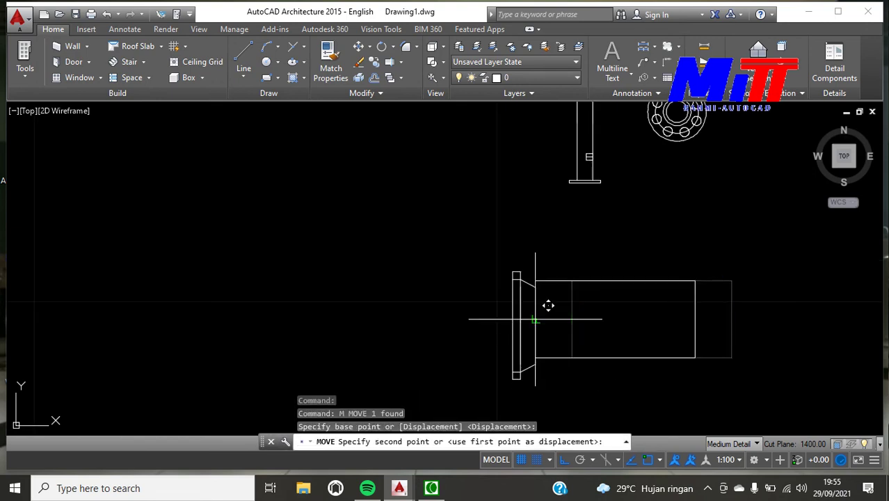
click(535, 319)
Step: Move the body rectangle again so its left-edge midpoint meets the neck's end
click(572, 282)
text(m)
key(Return)
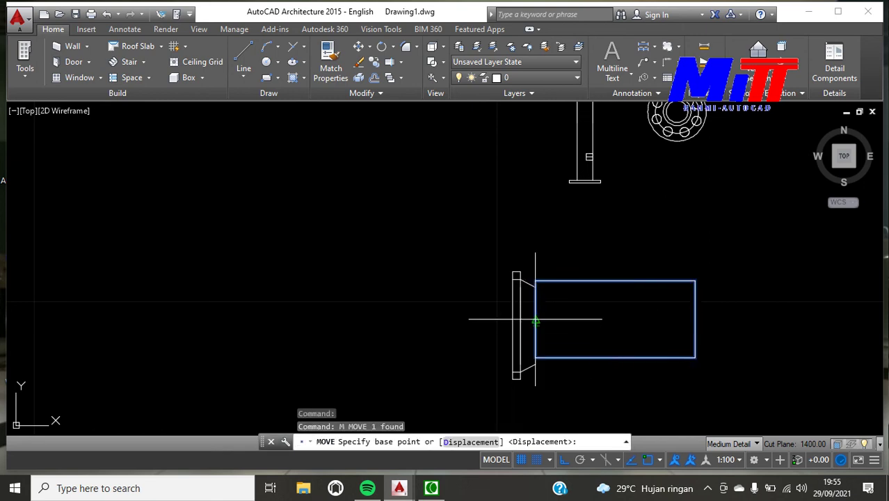
click(535, 320)
scroll(570, 317, up, 2)
scroll(561, 320, up, 2)
click(542, 318)
key(Escape)
Step: Explode the body rectangle and offset its right edge 400 inward
scroll(557, 306, down, 2)
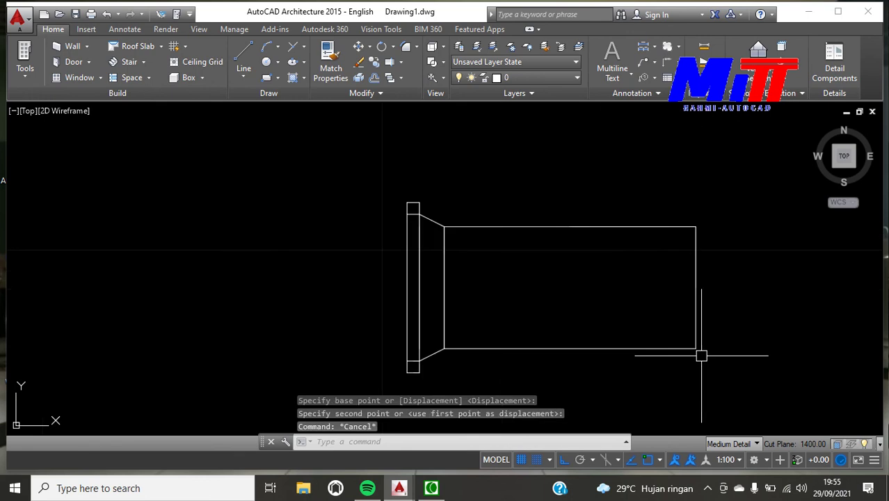
click(696, 310)
text(x)
key(Return)
key(Return)
text(400)
key(Return)
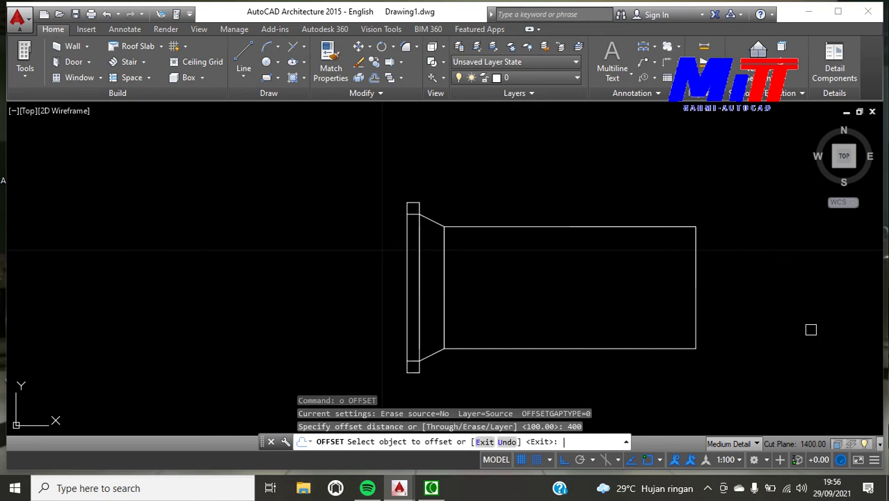
click(695, 308)
click(611, 311)
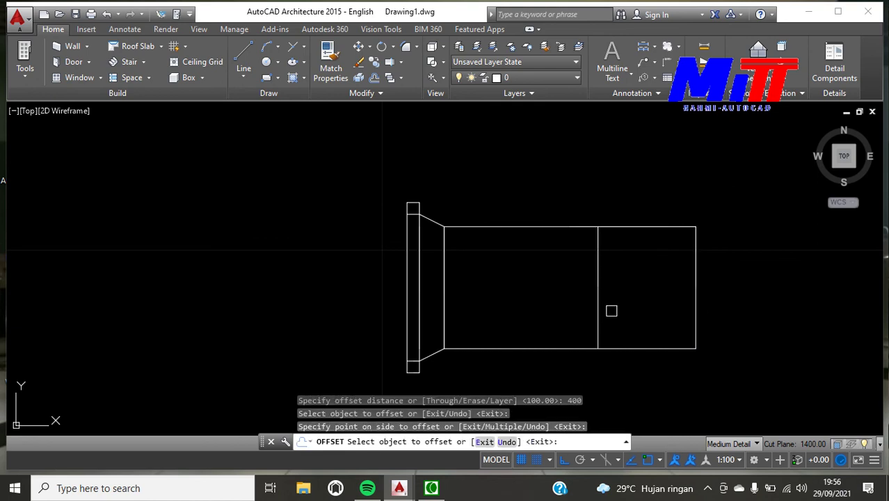
key(Escape)
scroll(610, 308, down, 3)
scroll(710, 316, up, 3)
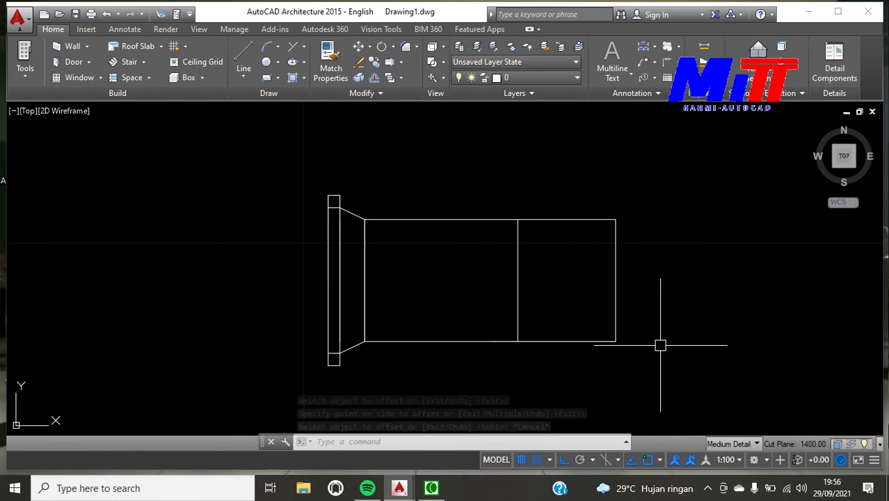
text(l)
key(Return)
Step: Draw a horizontal centre line across the body and offset it 130 downward
click(364, 281)
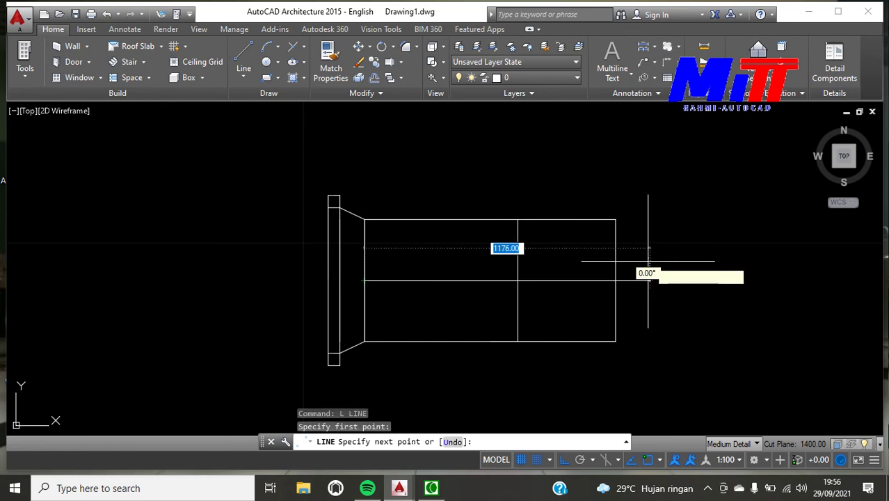
click(616, 280)
key(Return)
text(o)
key(Return)
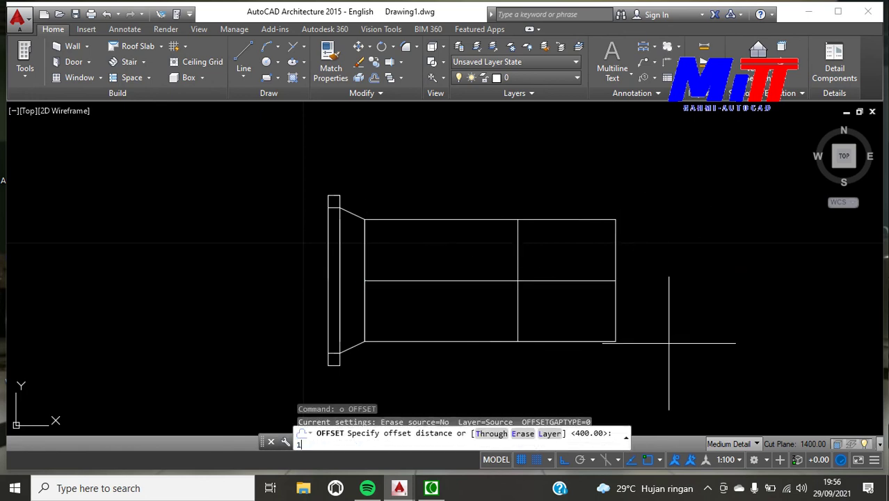
text(130)
key(Return)
click(534, 280)
click(534, 295)
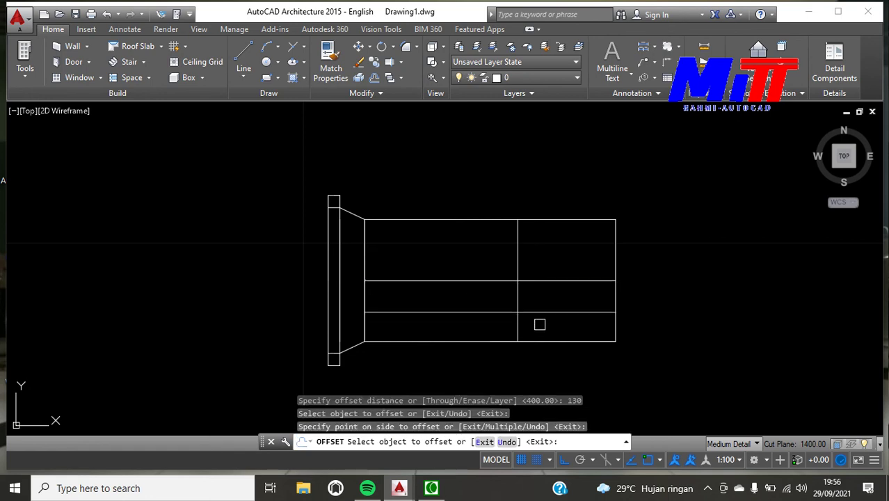
key(Return)
key(Return)
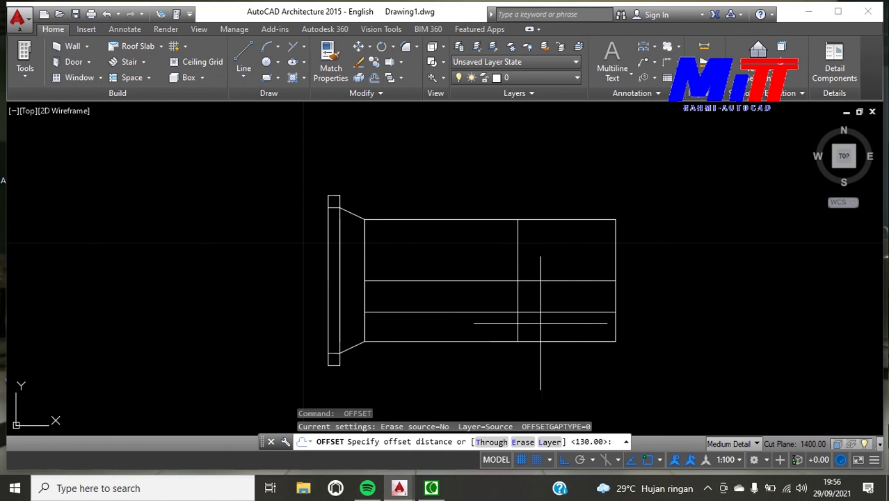
text(100)
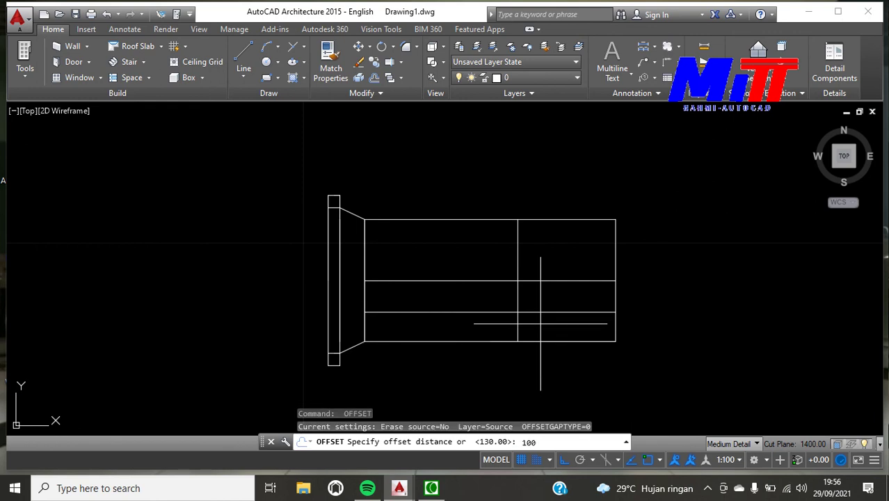
key(Return)
key(Escape)
Step: Draw a vertical construction line from the top edge's midpoint to the body's bottom edge
text(l)
key(Return)
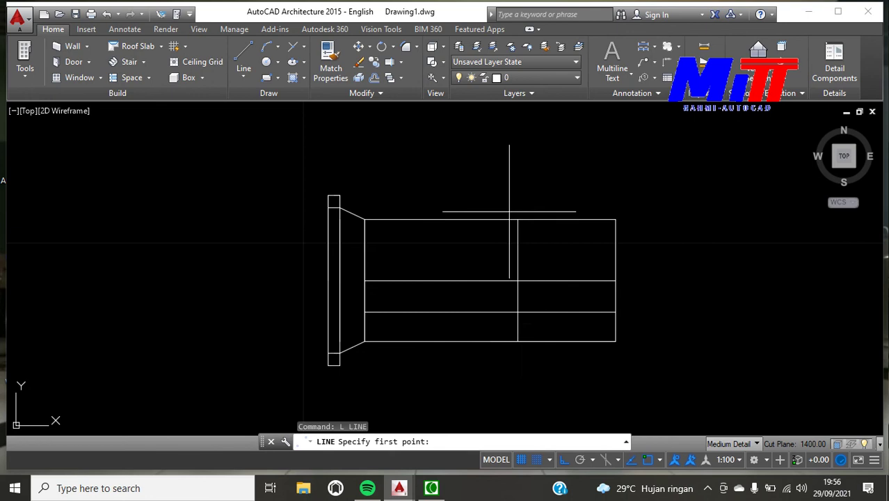
click(490, 221)
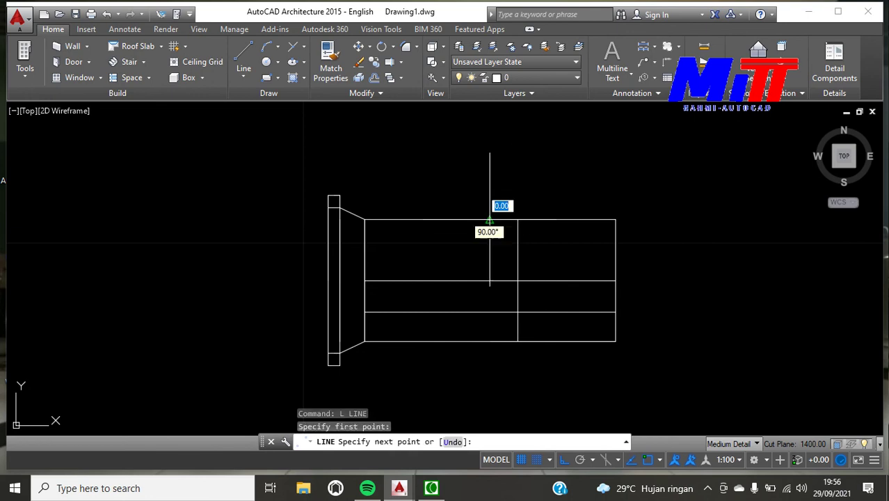
click(490, 341)
key(Escape)
Step: Move the post so its top sits at the body's lower line midpoint
scroll(495, 379, down, 4)
click(451, 174)
click(486, 267)
text(m)
key(Return)
scroll(474, 167, up, 4)
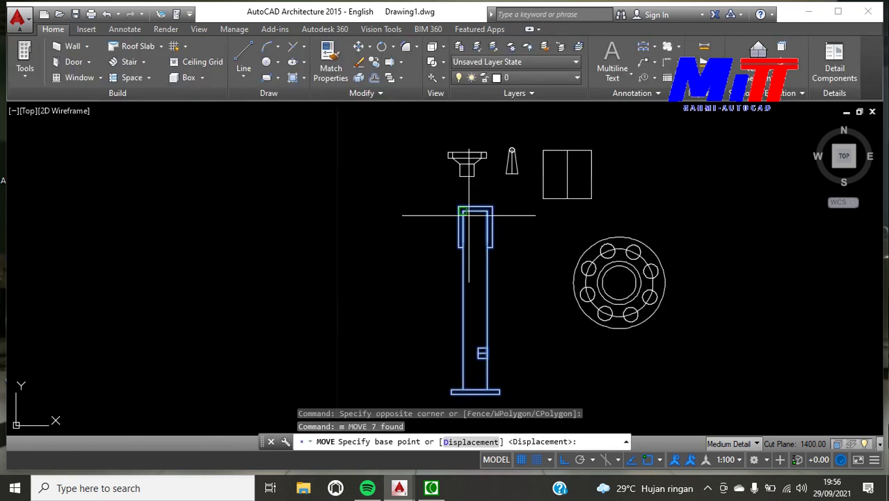
click(475, 207)
scroll(465, 268, up, 5)
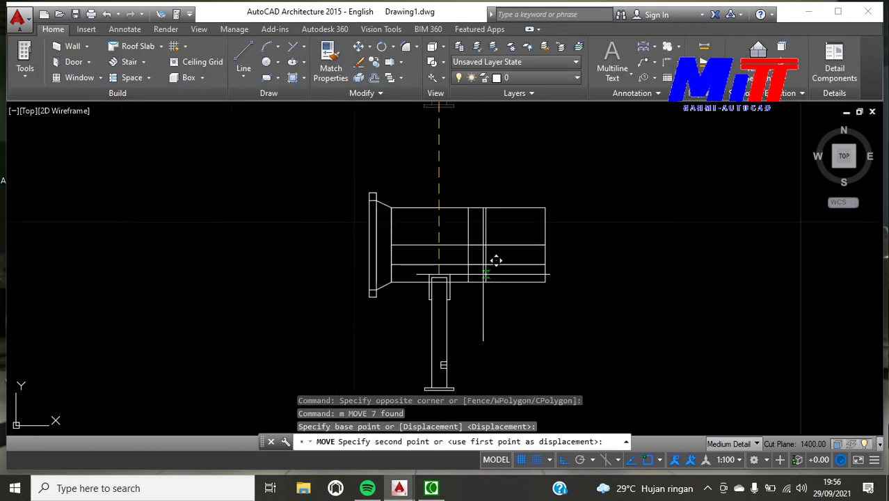
scroll(458, 263, up, 2)
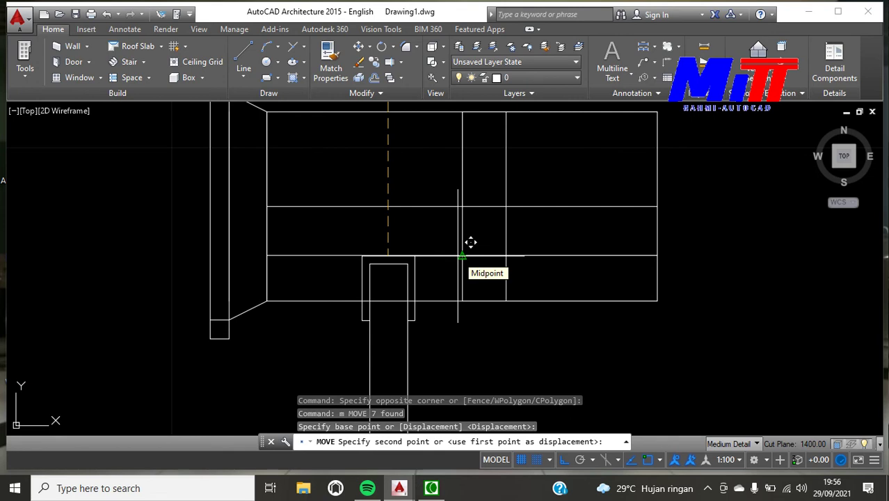
click(471, 242)
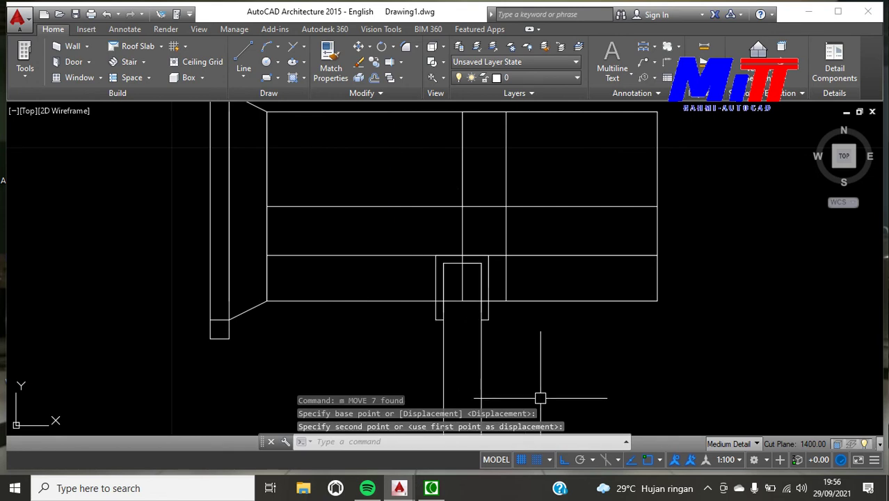
Step: Erase the vertical and horizontal construction lines
click(463, 154)
key(Delete)
scroll(588, 354, down, 3)
scroll(543, 309, down, 2)
scroll(542, 304, up, 2)
click(542, 310)
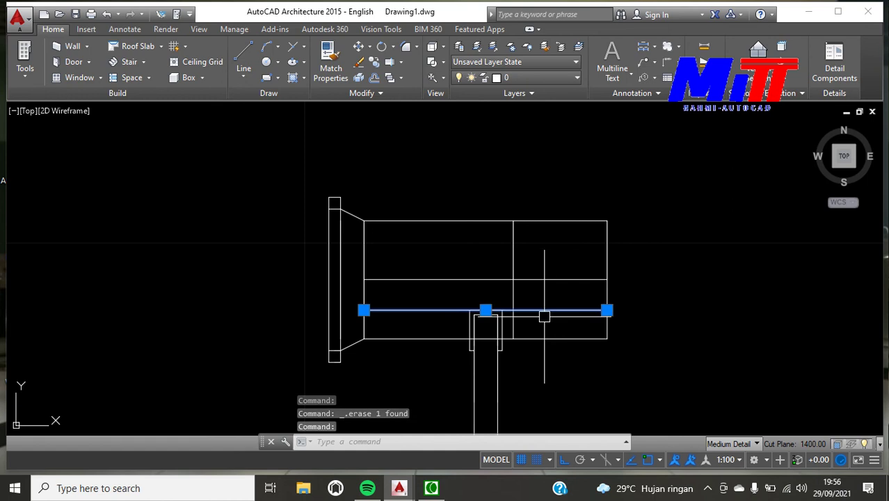
key(Delete)
scroll(540, 400, down, 2)
scroll(537, 389, up, 2)
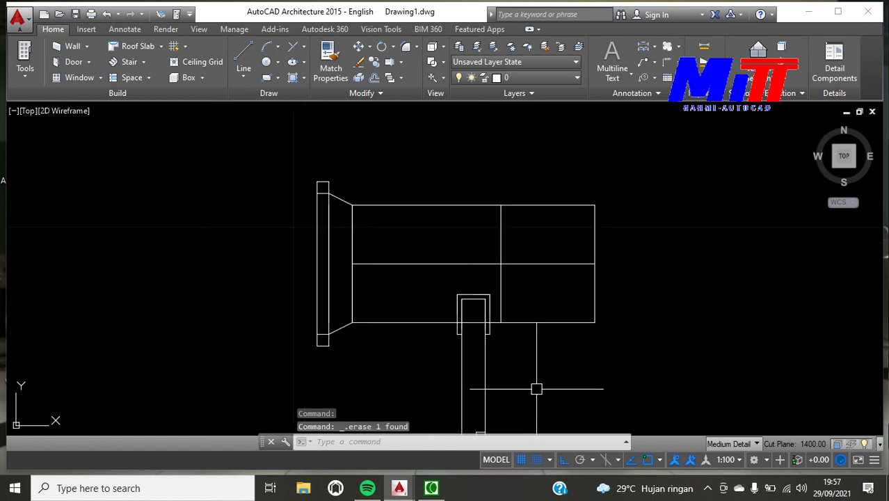
scroll(597, 256, up, 2)
Step: Draw a 1700 by 550 rectangle in free space to the right
middle_drag(703, 370, 480, 315)
scroll(512, 332, down, 4)
text(rec)
key(Return)
click(518, 248)
text(d)
key(Return)
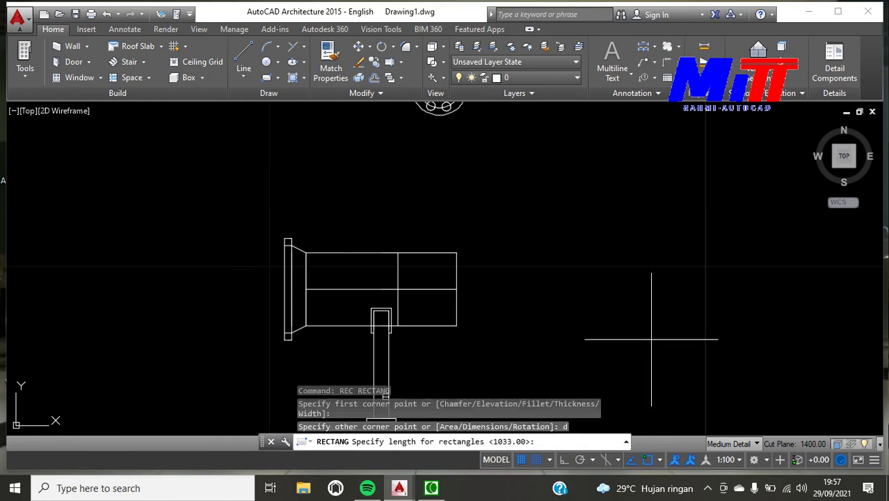
text(00)
key(Return)
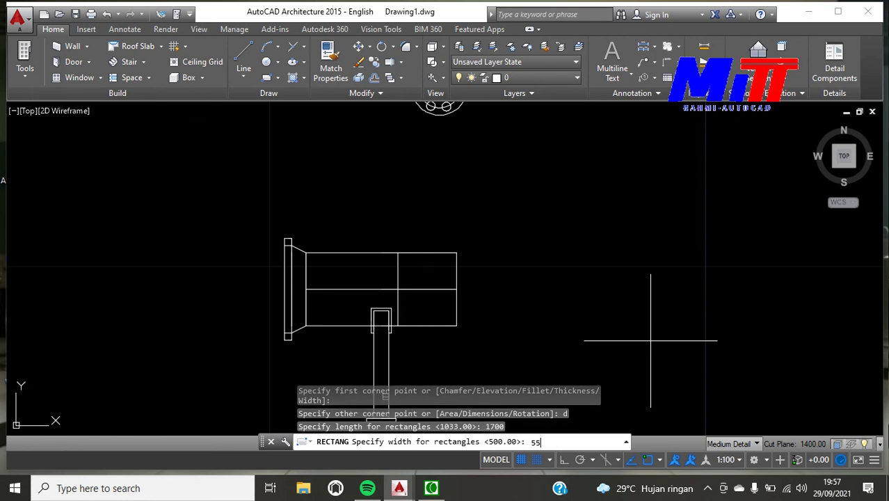
text(0)
key(Return)
click(558, 298)
Step: Move the rectangle by its top-left corner onto the body's top-right corner
text(m)
key(Return)
scroll(518, 249, up, 3)
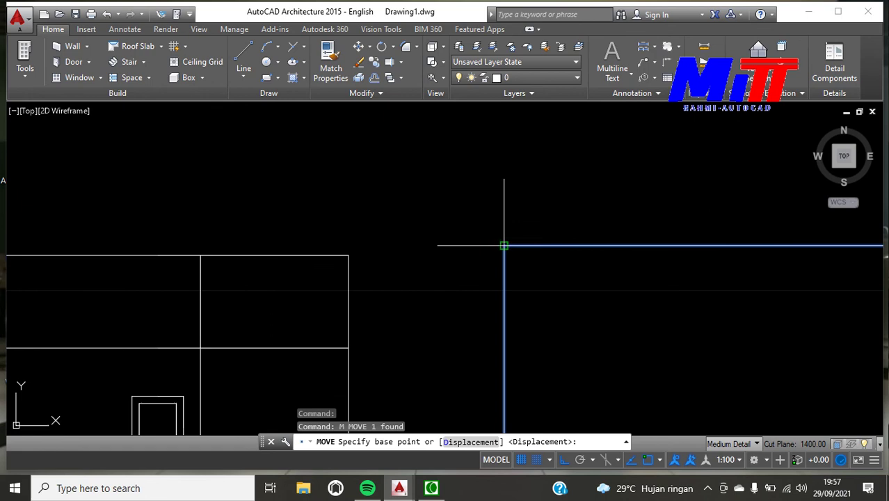
click(503, 245)
click(349, 256)
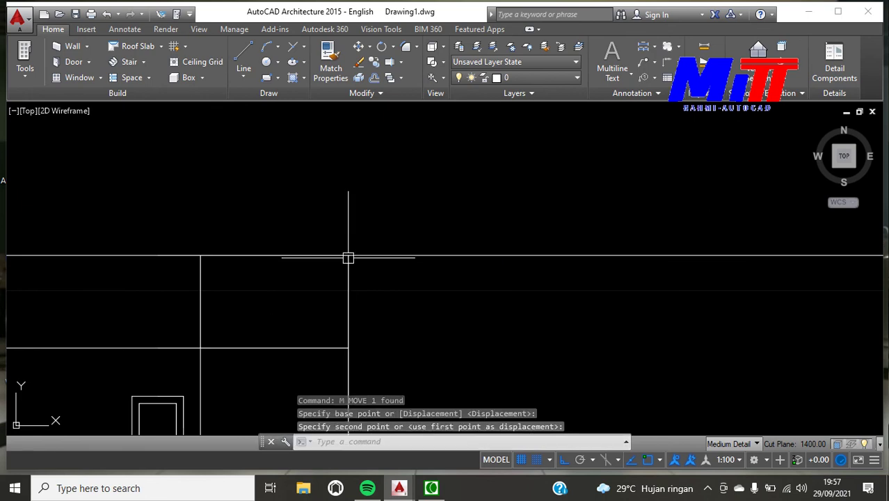
key(Escape)
scroll(413, 224, down, 3)
scroll(419, 297, down, 1)
scroll(317, 248, up, 2)
Step: Trim away the short piece of the body's lower edge
text(tr)
key(Return)
Step: Draw a sloped line from the body's lower corner to the new section's bottom
key(Return)
click(300, 241)
key(Escape)
text(l)
key(Return)
scroll(268, 237, up, 4)
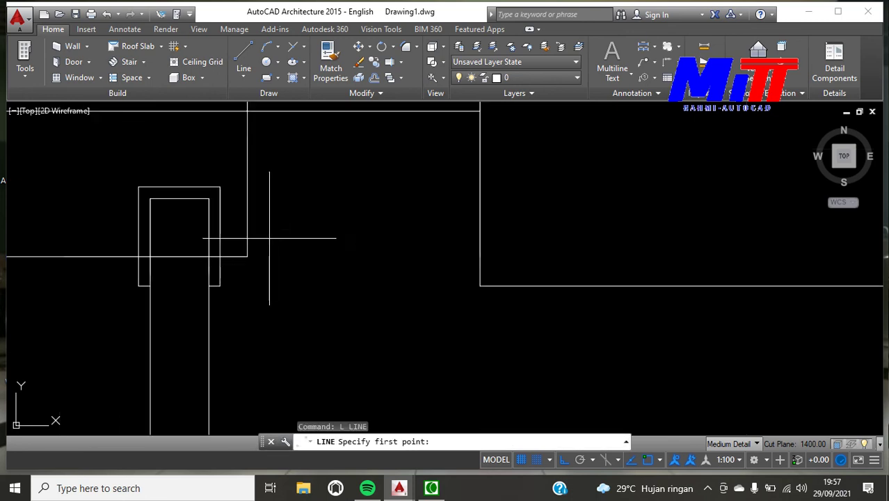
click(247, 257)
click(480, 287)
key(Escape)
scroll(459, 352, down, 4)
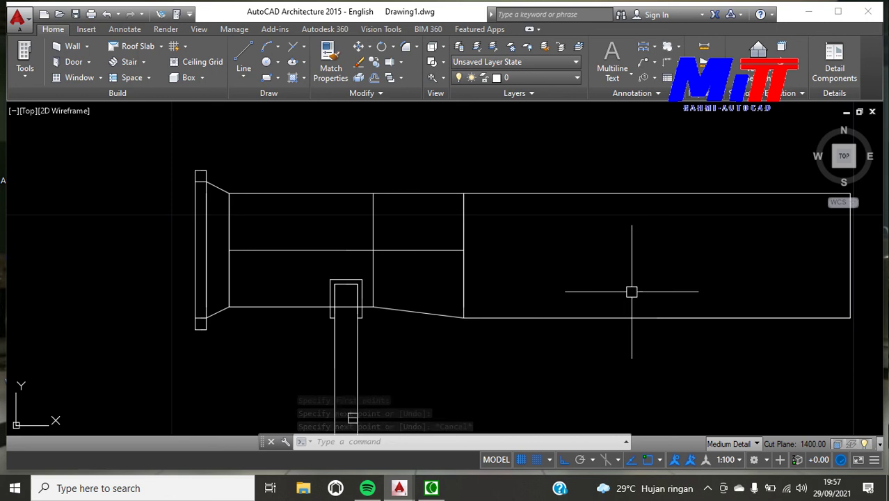
Step: Explode the right-hand rectangle into separate lines
click(598, 317)
text(x)
key(Return)
scroll(501, 341, down, 3)
scroll(689, 334, up, 3)
scroll(676, 343, up, 2)
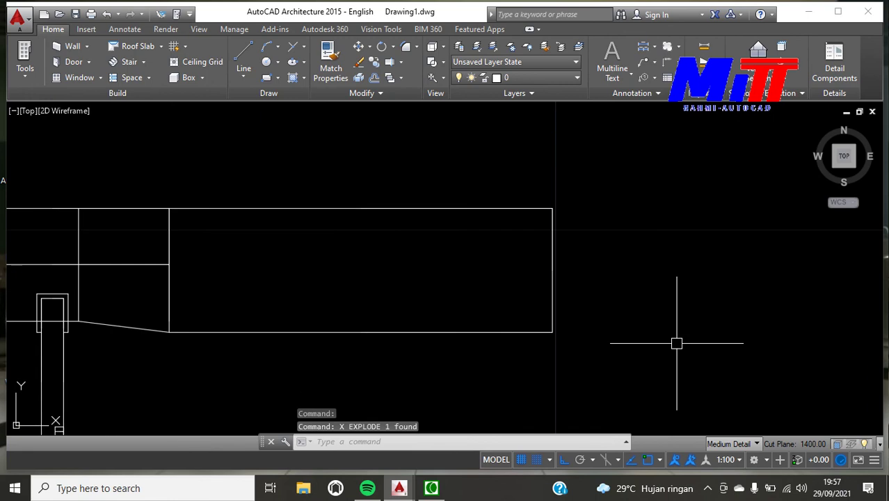
Step: Offset the section's right edge 700 inward as a vertical division line
text(o)
key(Return)
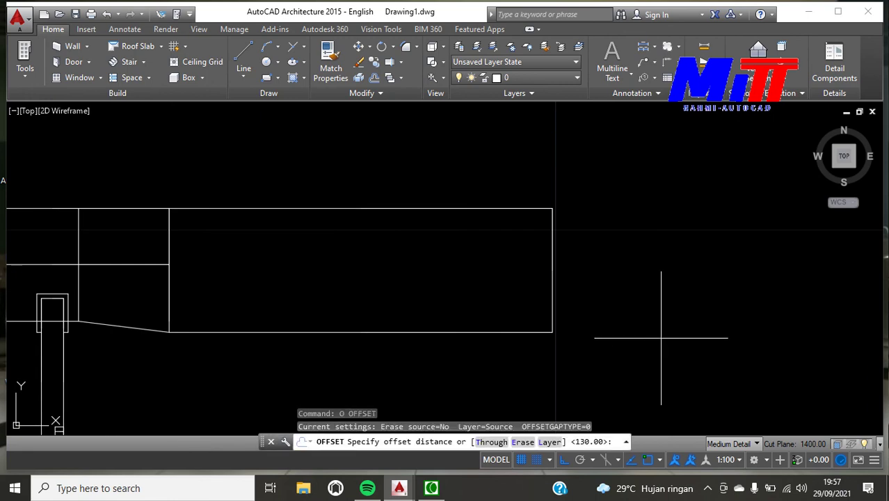
text(700)
key(Return)
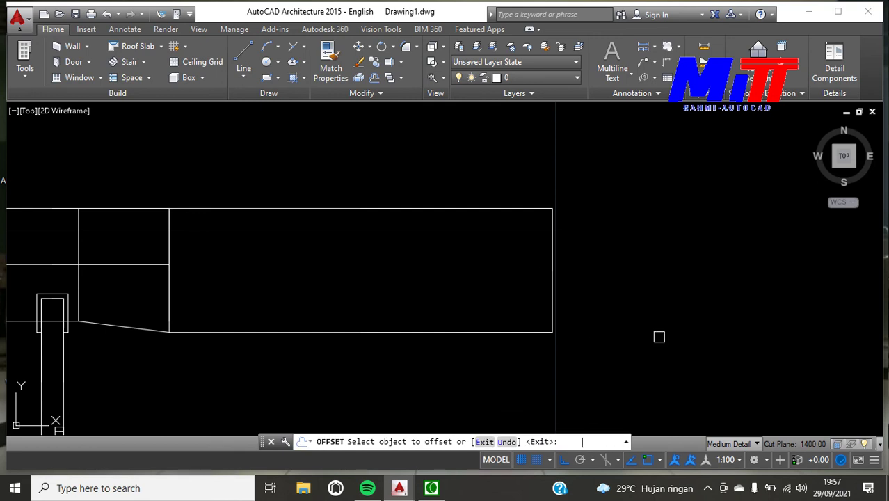
click(547, 263)
click(431, 271)
key(Return)
Step: Offset the new division line a further 200 to the left
key(Return)
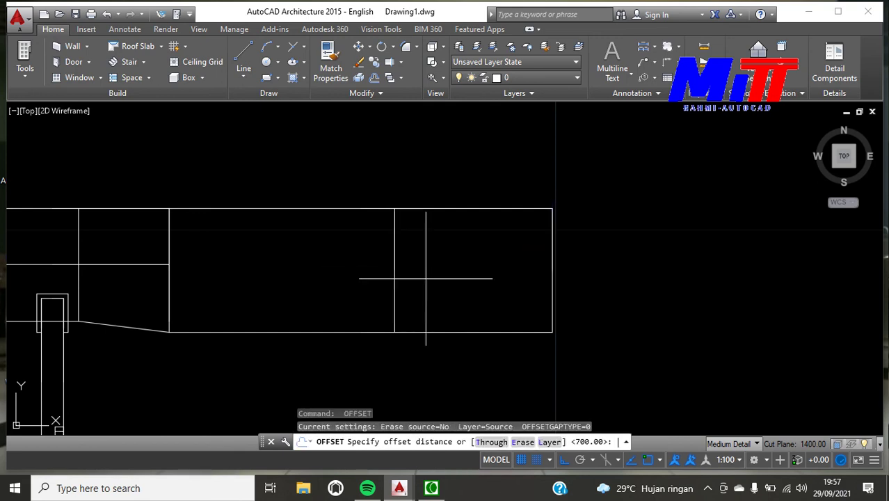
text(20)
key(Return)
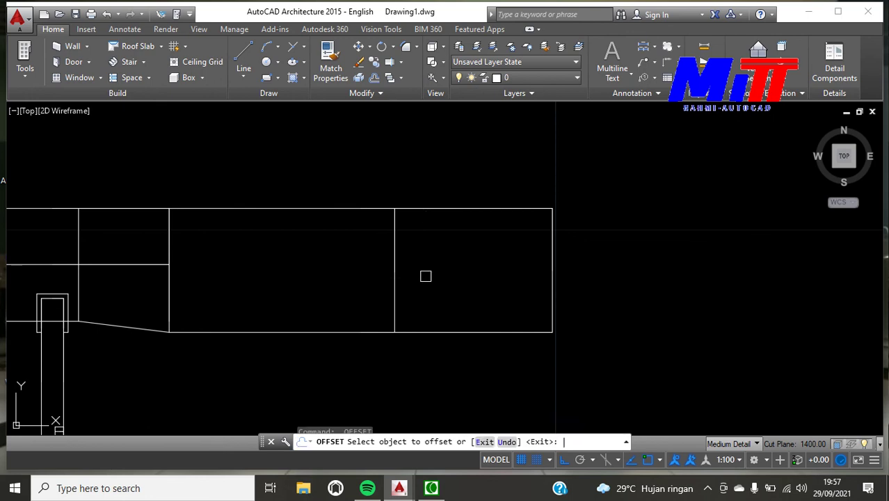
key(Escape)
text(o)
key(Return)
text(200)
key(Return)
text(b)
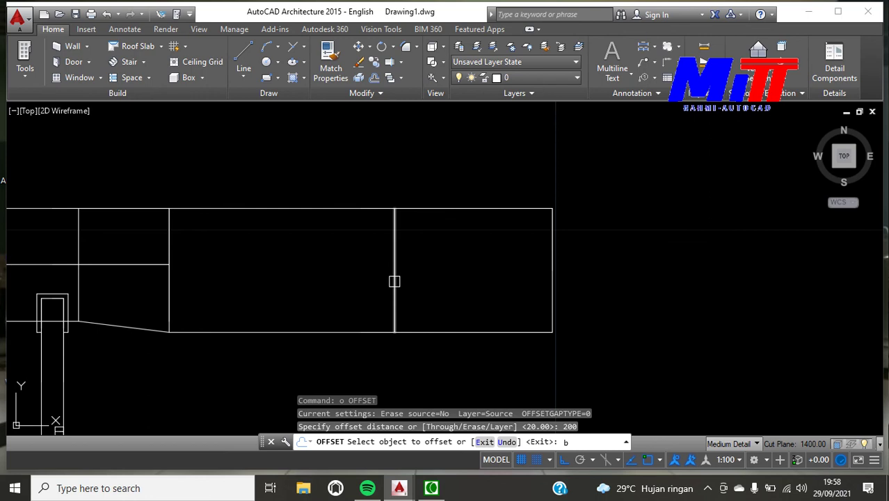
key(Escape)
text(O)
key(Return)
text(2)
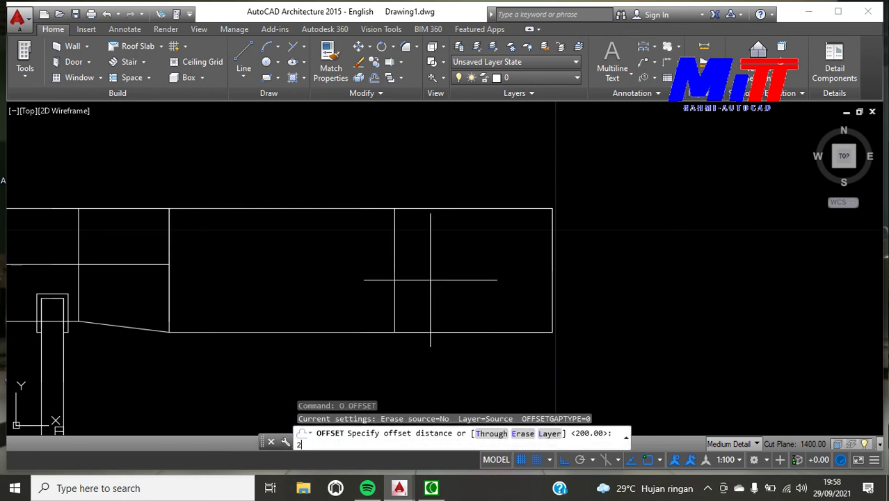
key(Return)
click(394, 274)
click(362, 275)
key(Return)
key(Return)
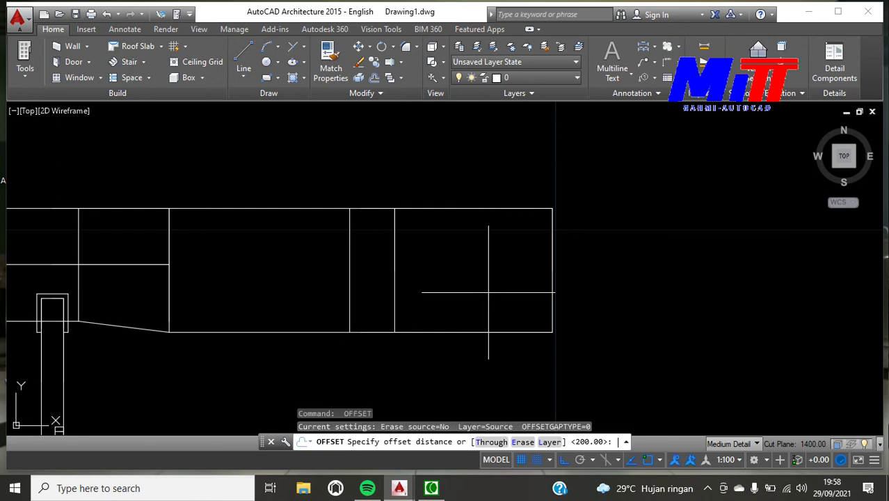
Step: Offset the section's right edge 500 inward for a third vertical line
text(500)
key(Return)
click(552, 272)
click(453, 279)
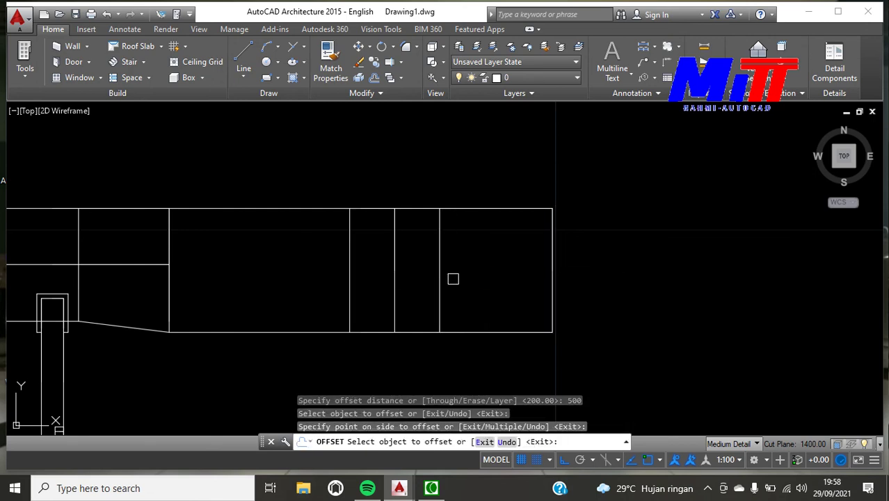
key(Escape)
scroll(403, 272, down, 2)
scroll(412, 278, up, 2)
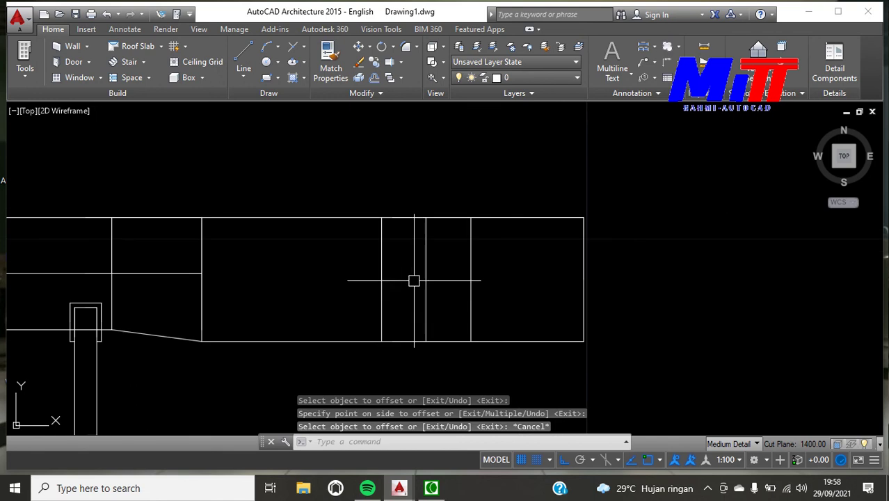
Step: Extend the middle horizontal line with a line to the section's right end
text(l)
key(Return)
scroll(209, 280, up, 4)
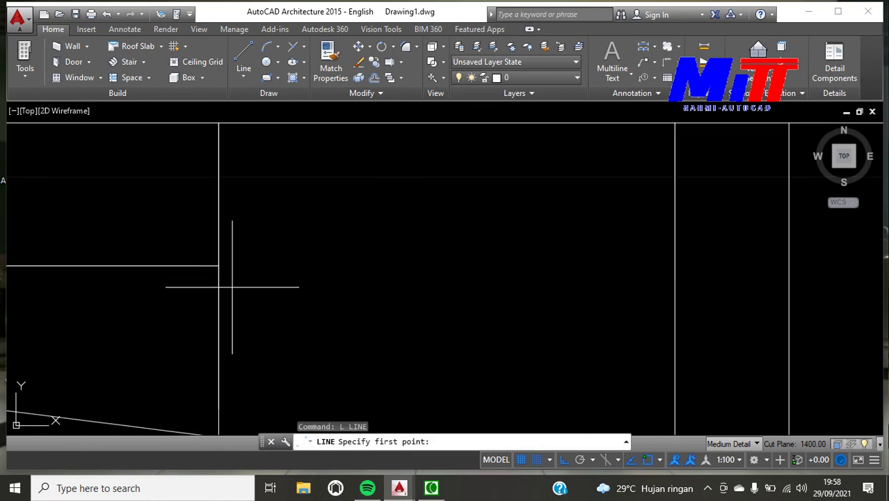
click(218, 282)
scroll(218, 279, down, 3)
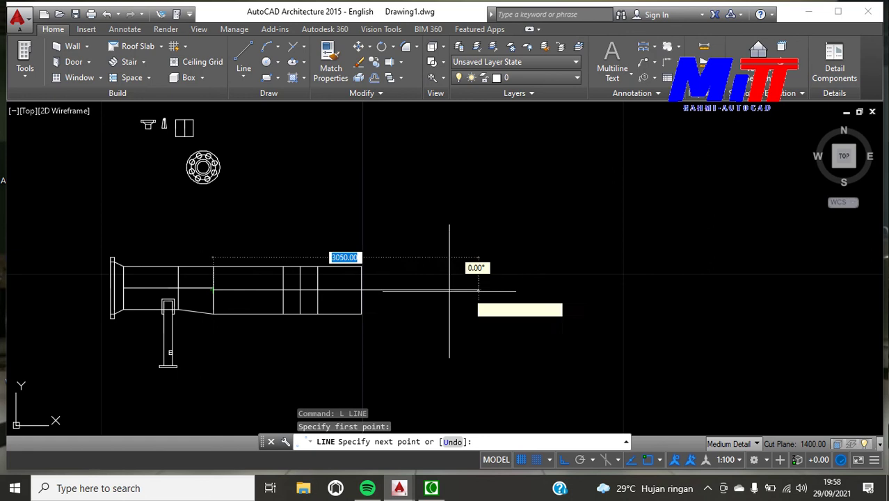
scroll(366, 285, up, 4)
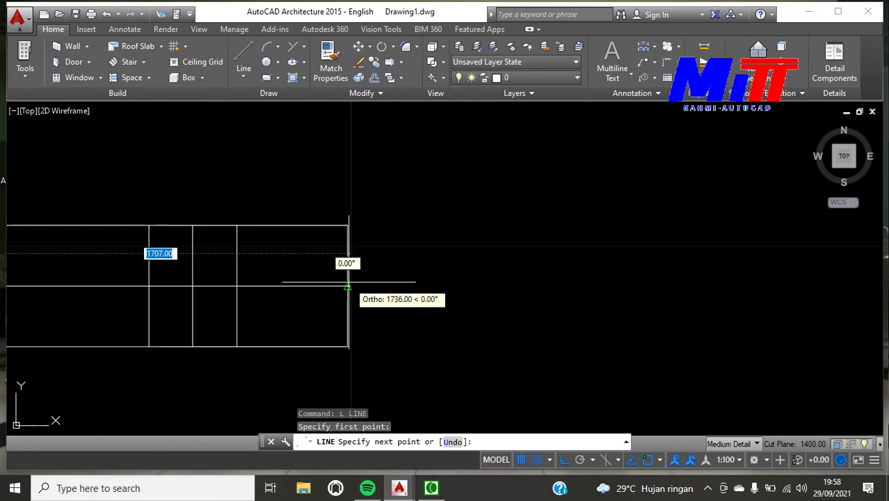
click(348, 286)
key(Escape)
scroll(377, 327, down, 5)
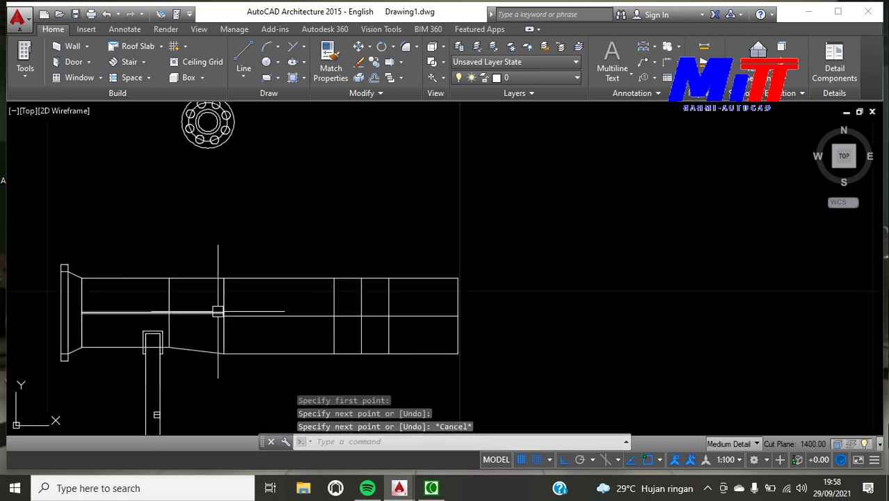
scroll(145, 235, up, 3)
scroll(182, 357, up, 3)
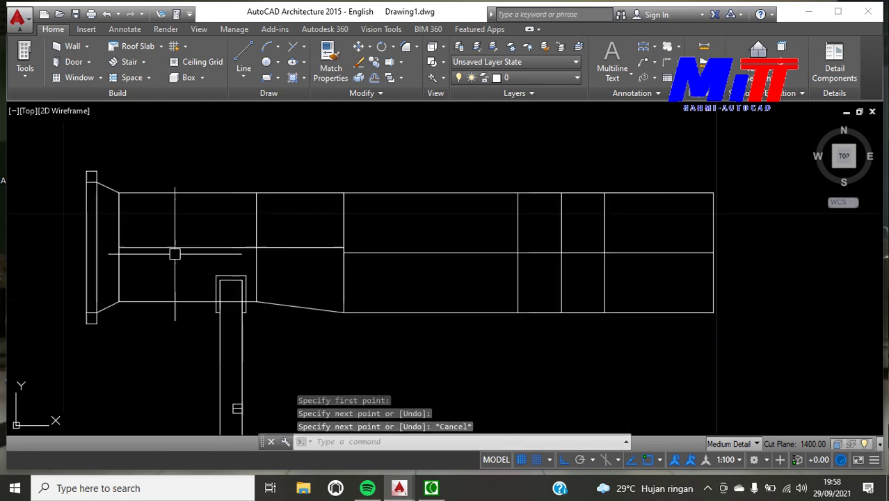
click(203, 269)
Step: Window-select the support post and begin a copy, then cancel it
scroll(240, 383, down, 2)
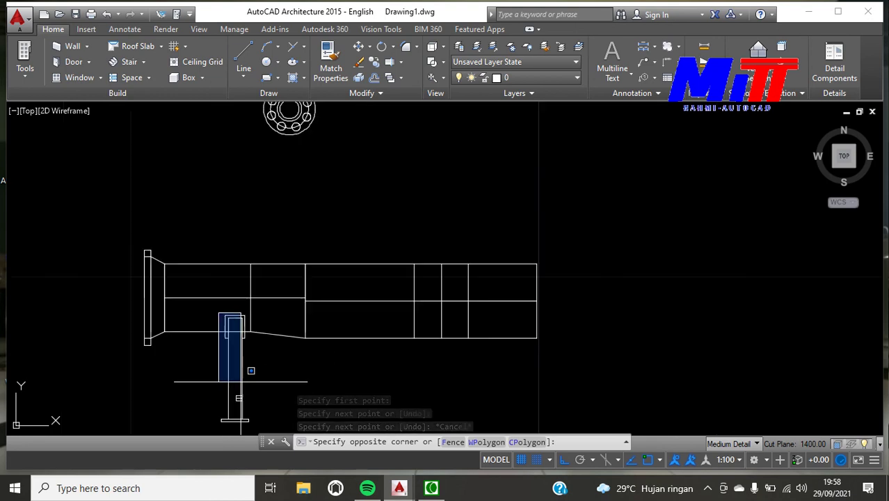
click(282, 426)
text(co)
key(Return)
scroll(256, 281, up, 1)
scroll(257, 280, up, 1)
click(250, 288)
scroll(250, 288, down, 2)
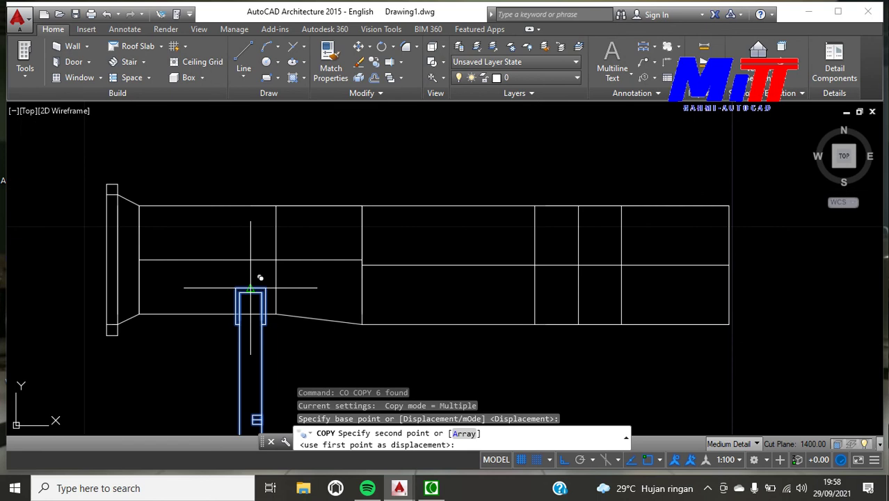
key(Escape)
scroll(251, 296, down, 1)
scroll(484, 278, up, 3)
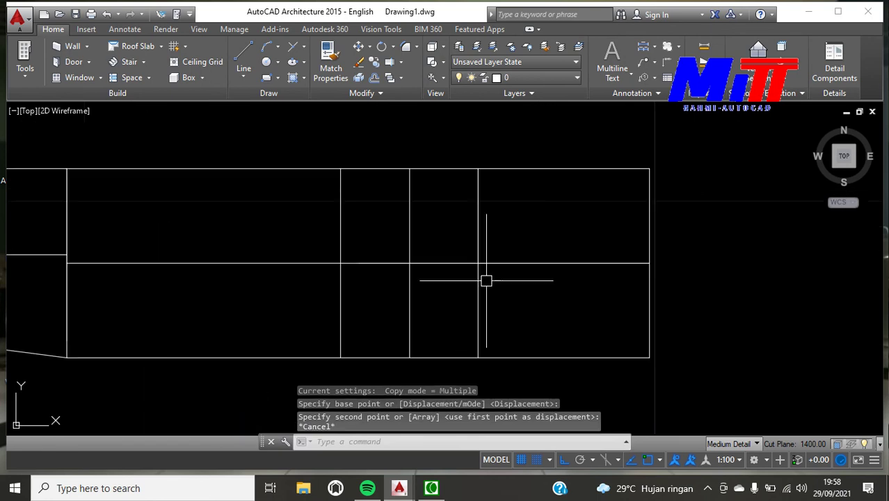
Step: Offset the vessel's middle horizontal line 130 downward as a guide line
text(o)
key(Return)
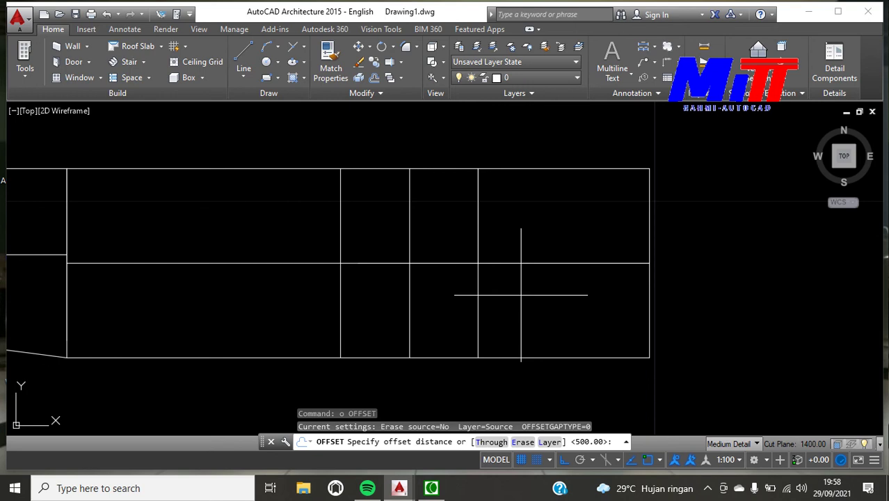
text(130)
key(Return)
click(429, 264)
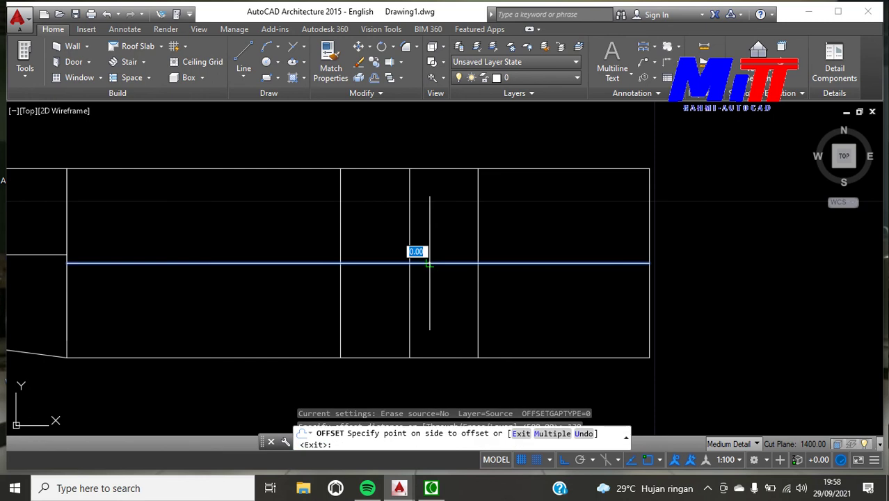
click(432, 281)
key(Escape)
scroll(440, 288, down, 2)
scroll(251, 305, up, 2)
scroll(251, 304, down, 1)
Step: Copy the whole support post from its top to the guide point under the right section
click(256, 309)
scroll(274, 327, down, 2)
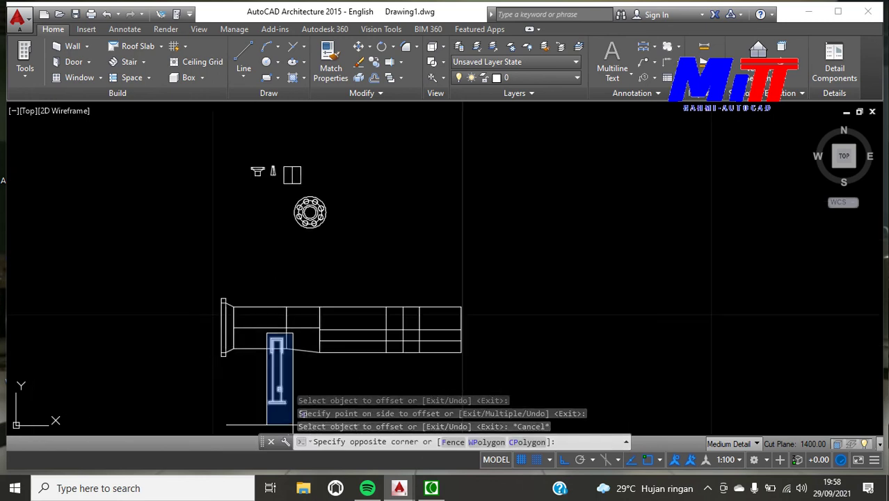
click(293, 424)
text(co)
key(Return)
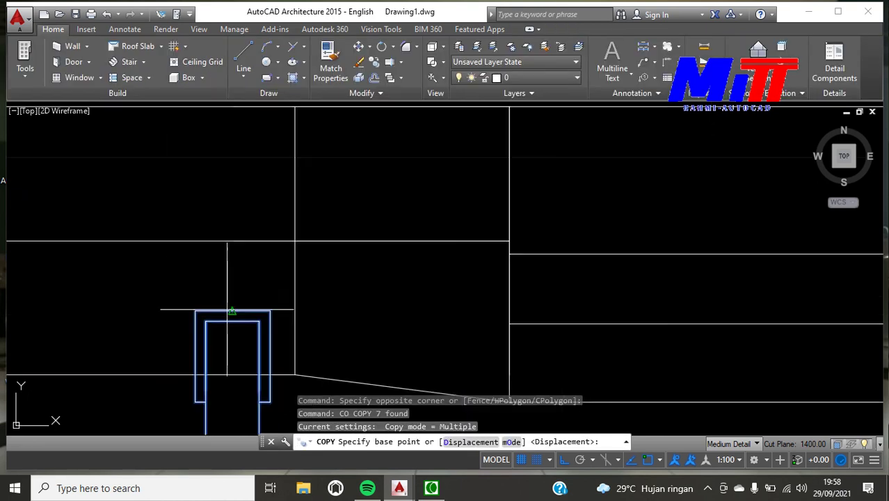
click(233, 311)
scroll(234, 312, down, 5)
scroll(378, 317, up, 3)
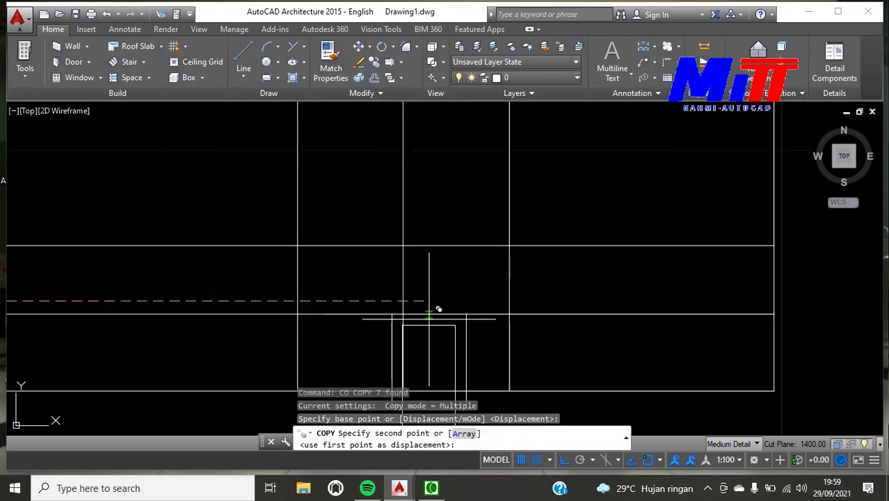
click(430, 326)
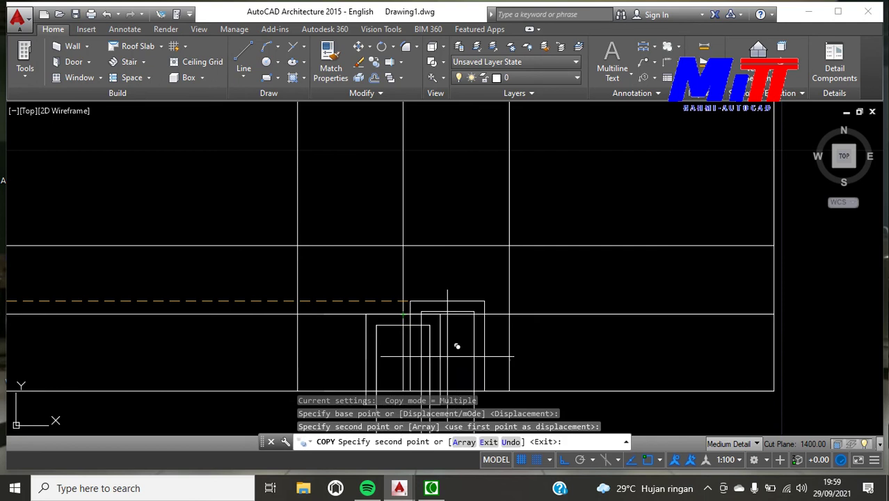
key(Escape)
Step: Delete the horizontal guide line
click(470, 313)
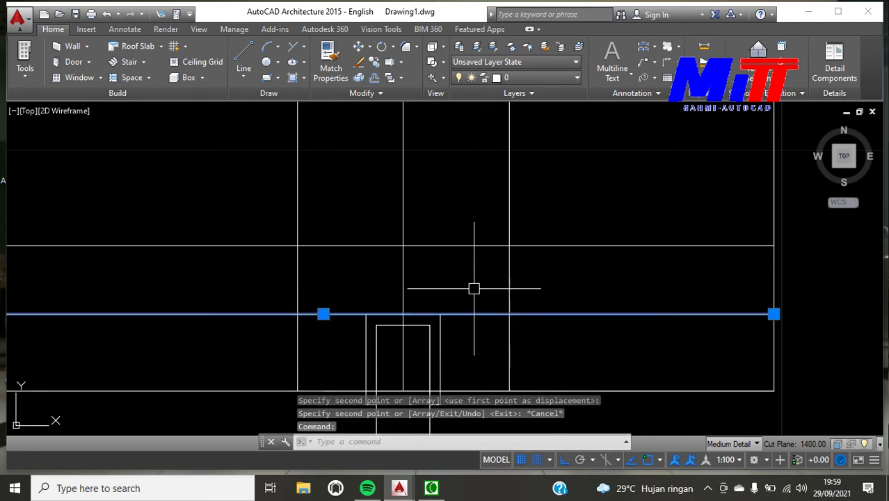
key(Delete)
scroll(473, 292, down, 2)
scroll(396, 275, up, 1)
scroll(355, 317, down, 2)
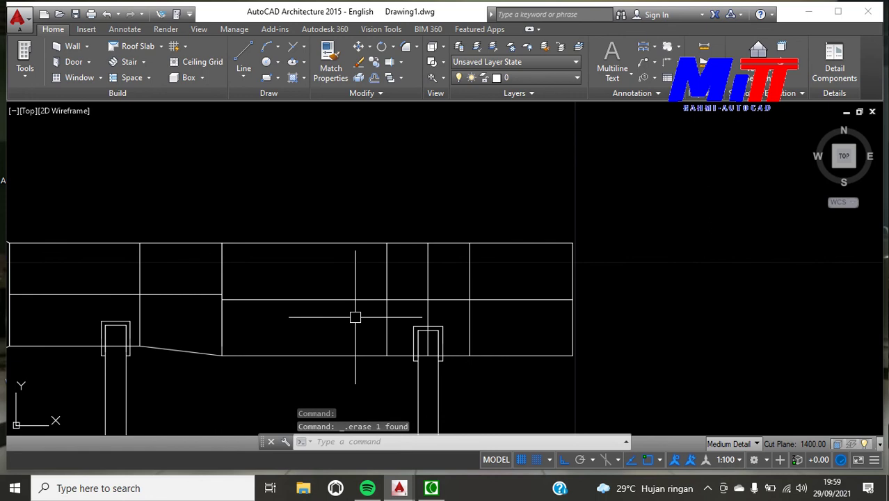
Step: Erase a vertical divider line on the vessel and offset another vertical line by 500
scroll(427, 293, up, 2)
click(362, 280)
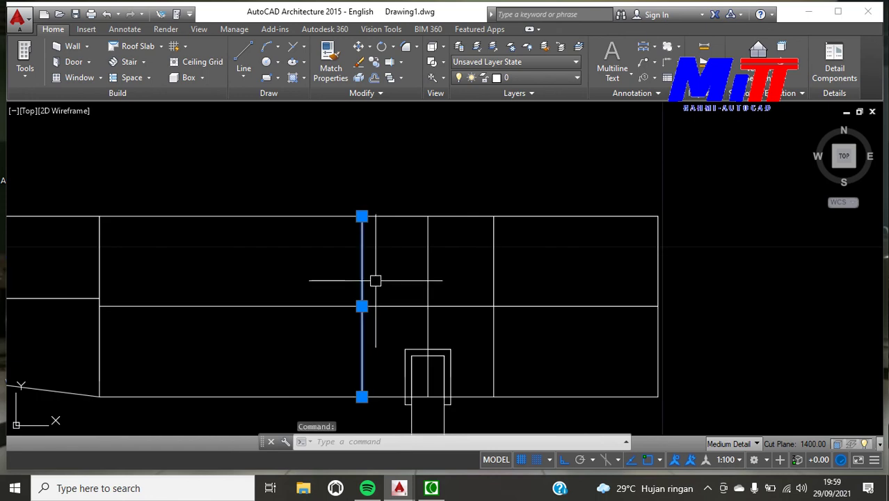
key(Delete)
text(o)
key(Return)
text(500)
key(Return)
click(428, 282)
click(309, 284)
key(Escape)
Step: Window-select the small square nozzle outline and move it from its base point
scroll(234, 149, down, 5)
scroll(223, 265, up, 2)
scroll(223, 183, down, 2)
scroll(224, 188, up, 5)
click(223, 189)
click(336, 286)
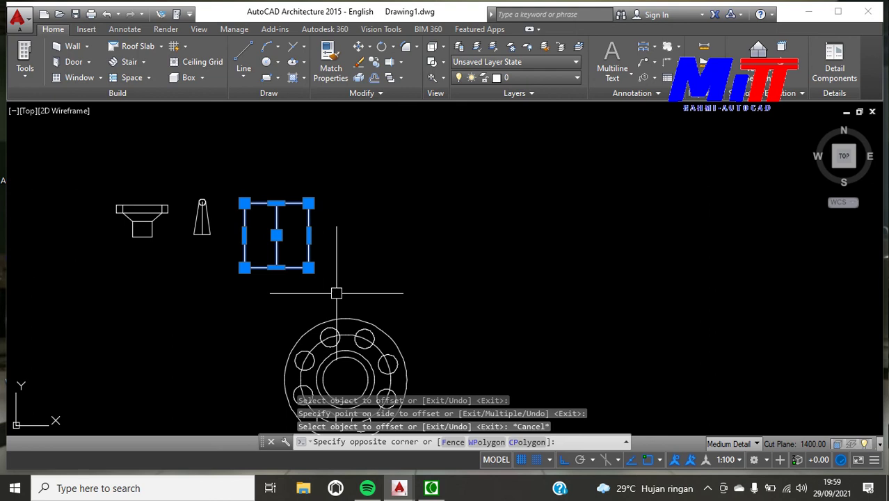
text(m)
key(Return)
click(309, 235)
scroll(275, 243, down, 6)
scroll(317, 300, down, 3)
scroll(345, 244, up, 6)
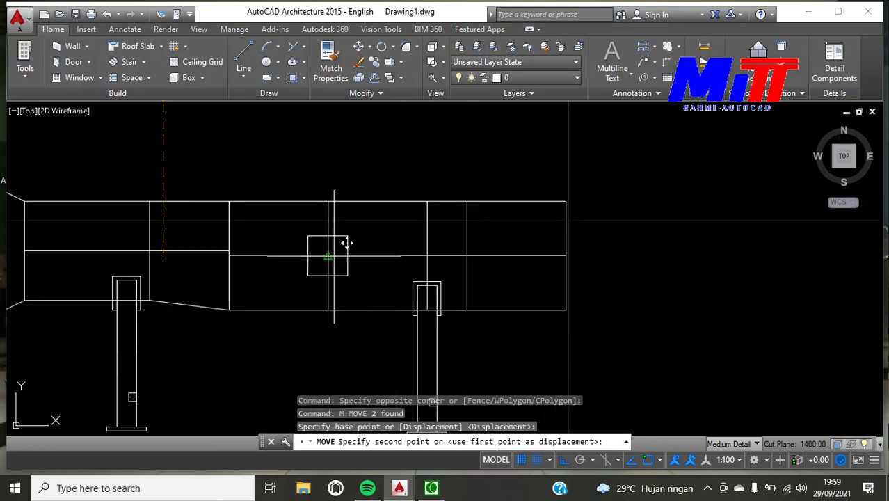
key(Escape)
scroll(357, 268, down, 5)
scroll(322, 161, up, 4)
Step: Select the bolted flange circles and move them by their centre onto the vessel body
click(263, 204)
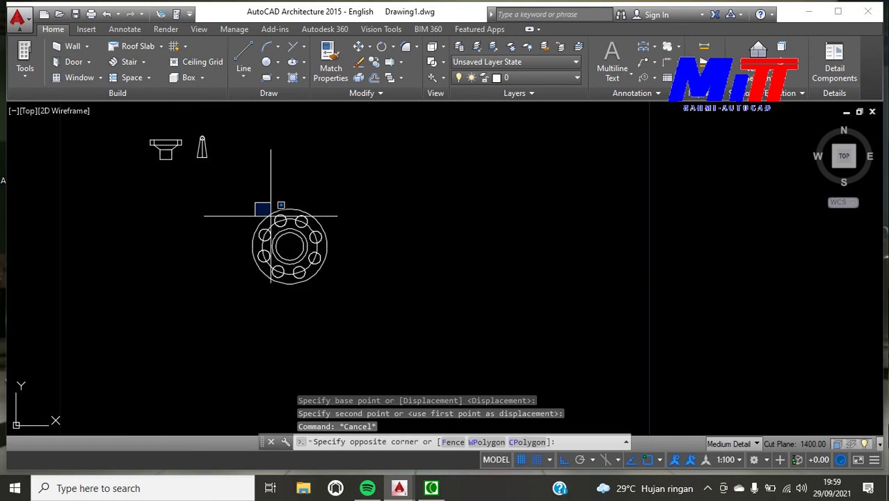
click(249, 217)
click(233, 185)
click(359, 302)
text(m)
key(Return)
click(290, 245)
scroll(290, 246, down, 3)
scroll(377, 356, up, 5)
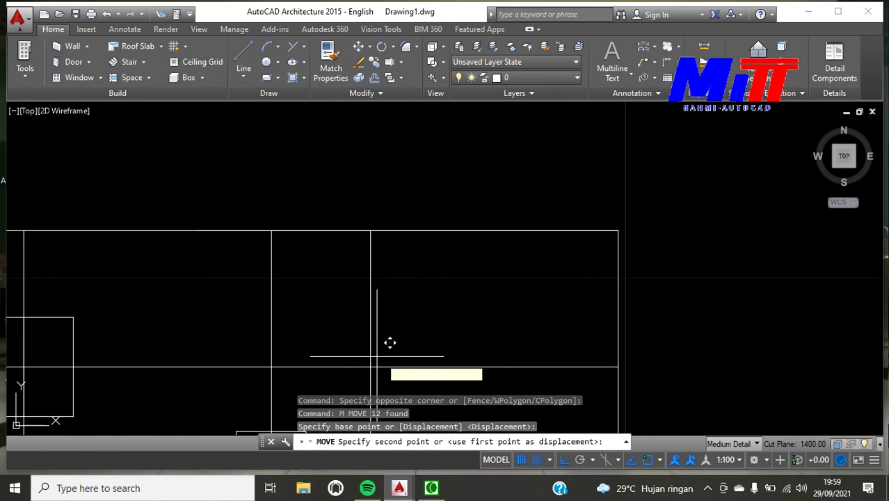
click(274, 278)
click(274, 278)
scroll(290, 281, down, 2)
Step: Delete the two leftover vertical construction lines
key(Delete)
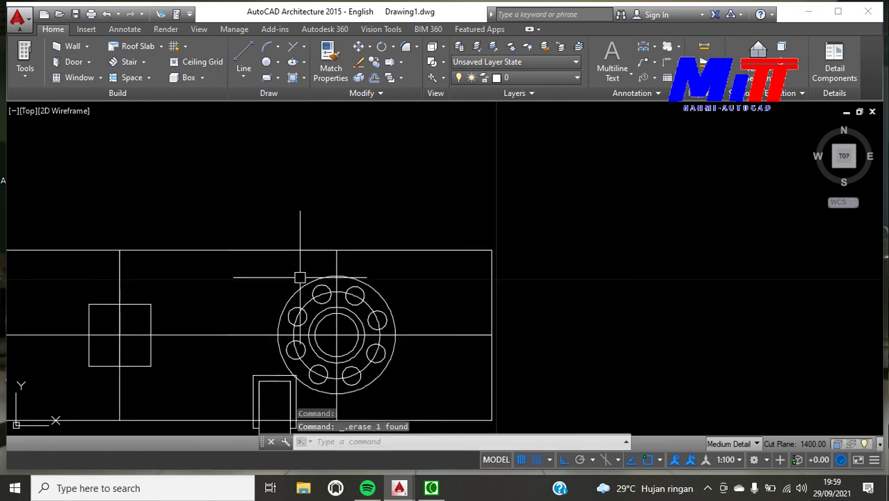
click(123, 285)
key(Delete)
scroll(216, 292, down, 2)
scroll(226, 344, down, 2)
scroll(226, 344, up, 2)
scroll(320, 358, up, 4)
Step: Draw a 609-long vertical line and grip-move it onto the vessel's right end
middle_drag(183, 342, 73, 392)
key(Escape)
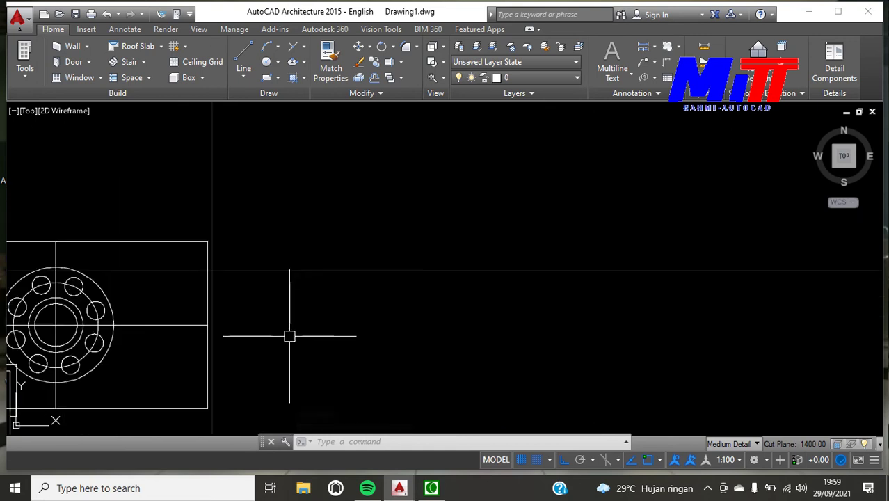
text(l)
key(Return)
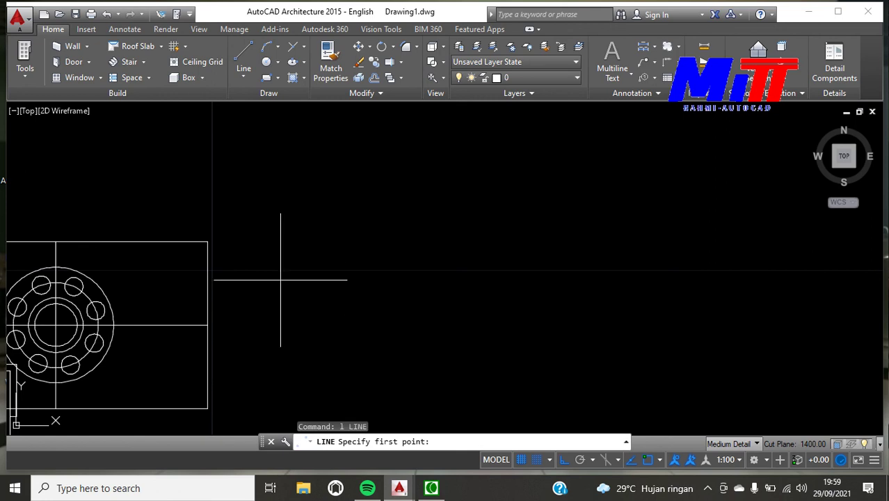
scroll(282, 258, down, 1)
scroll(285, 278, up, 2)
click(285, 203)
text(609)
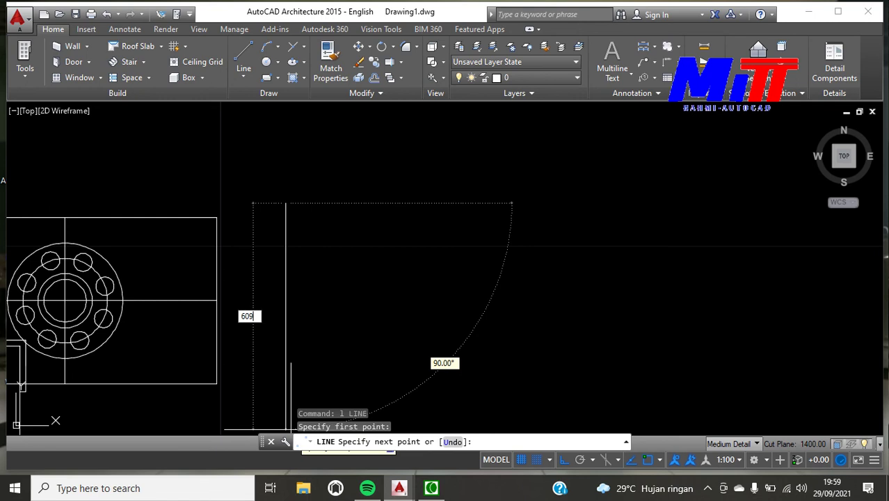
key(Return)
Step: Offset the end line 30, then the new line 50 further right, and delete the long line
key(Return)
click(285, 299)
click(285, 295)
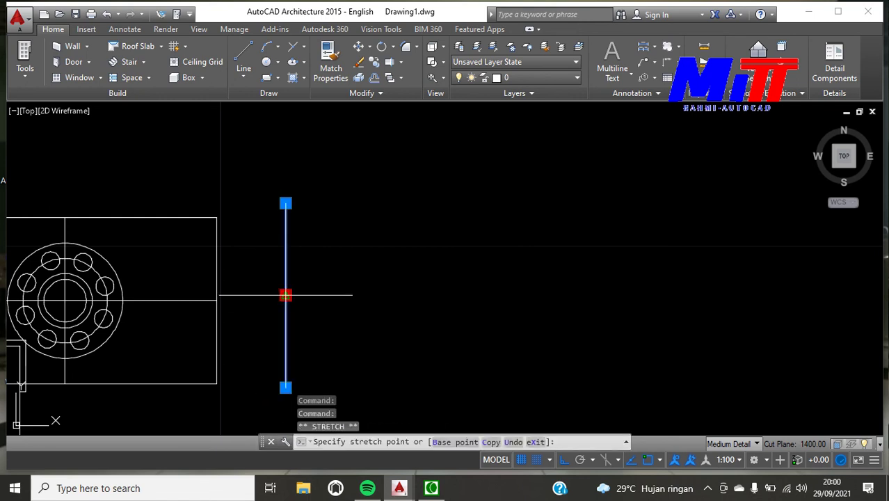
click(216, 300)
key(Escape)
text(o)
key(Return)
text(30)
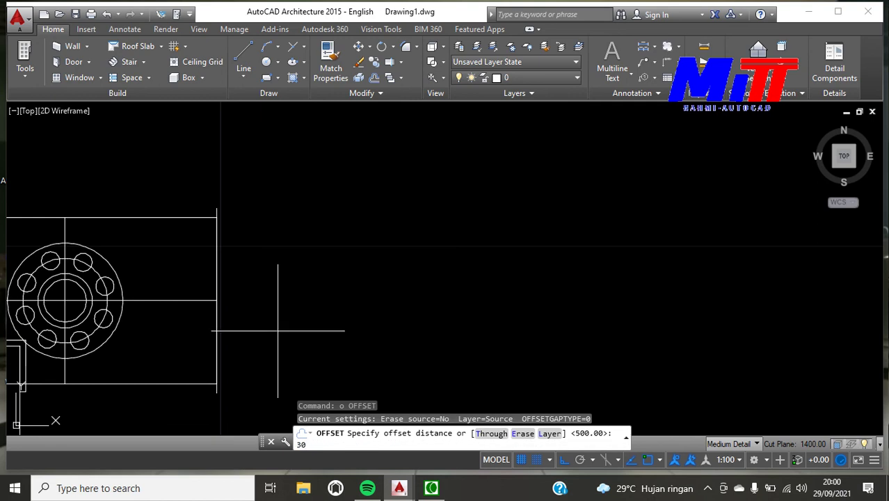
key(Return)
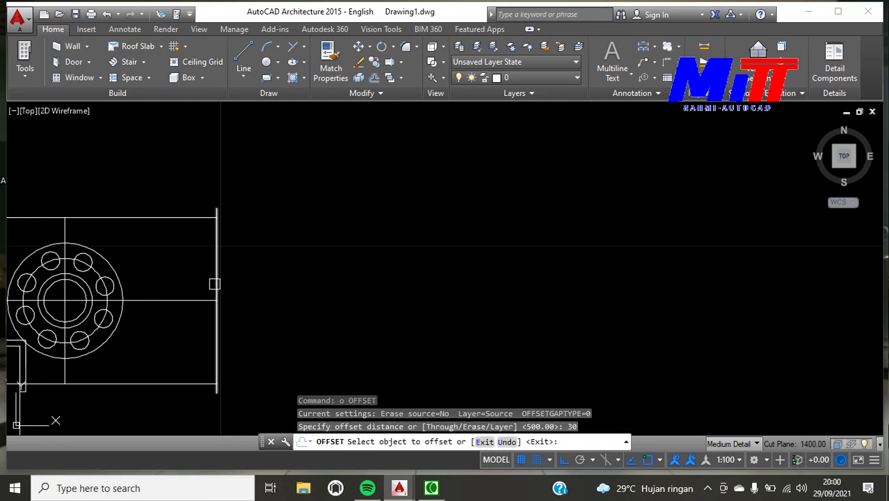
click(215, 283)
click(252, 283)
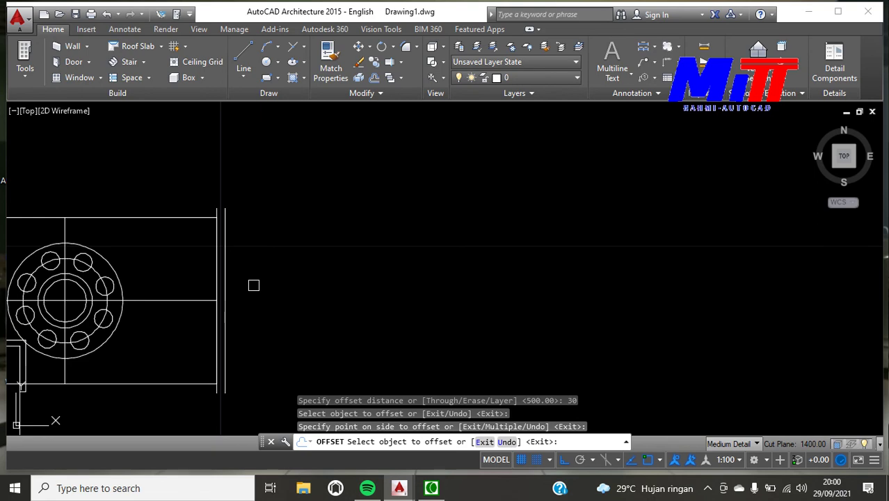
key(Return)
key(Return)
text(50)
key(Return)
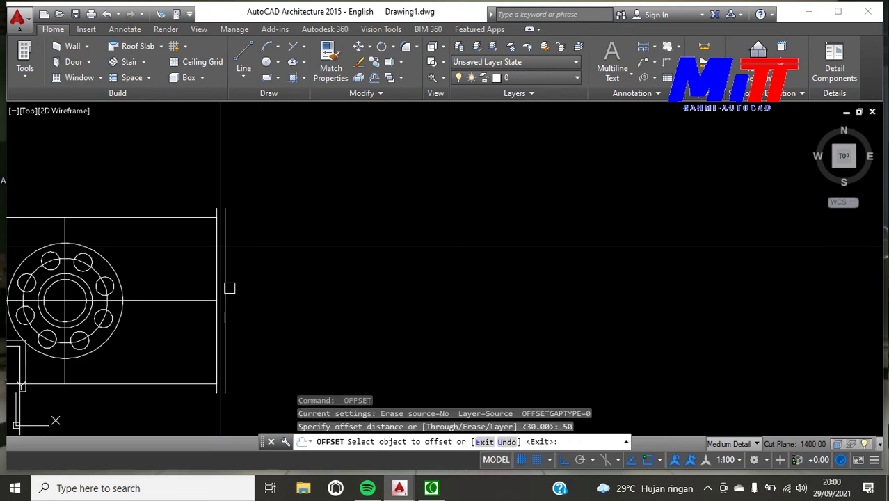
click(224, 287)
click(258, 291)
key(Escape)
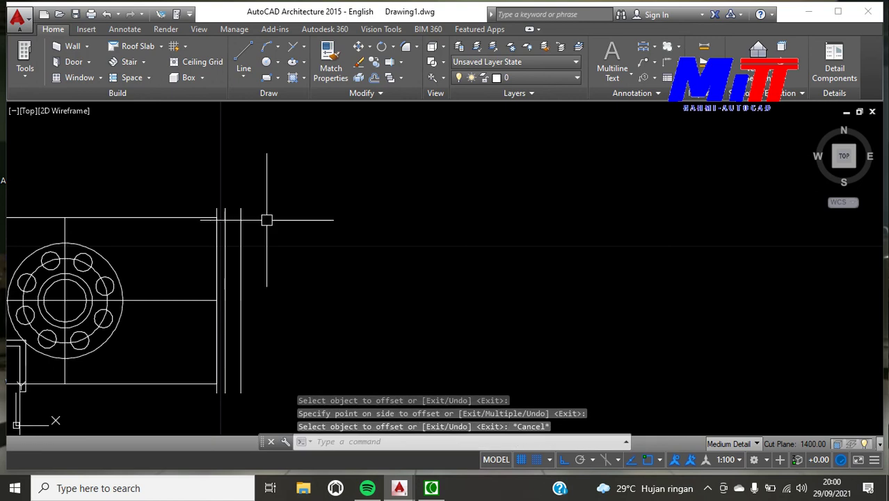
click(215, 208)
key(Delete)
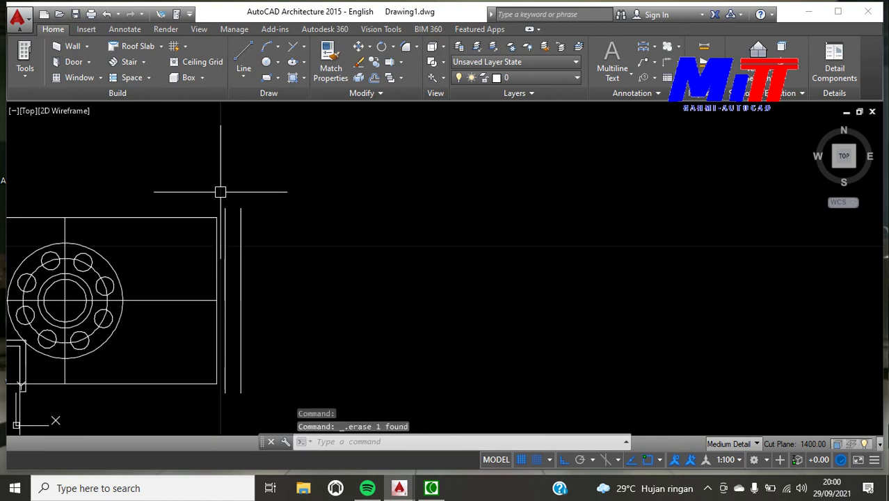
Step: Draw an angled bevel line from the vessel's top corner to the flange top
text(l)
key(Return)
scroll(223, 199, up, 3)
click(226, 252)
click(262, 218)
key(Escape)
scroll(387, 205, down, 4)
scroll(400, 237, down, 3)
scroll(409, 306, up, 2)
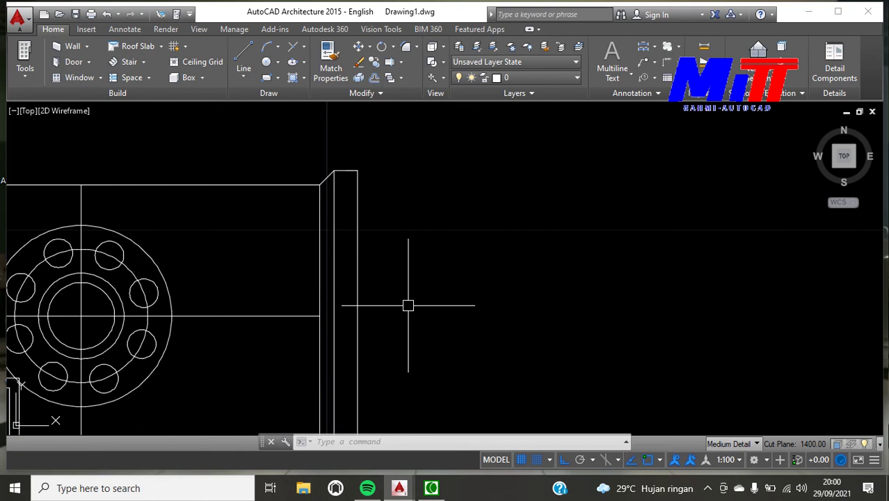
Step: Draw a 670-long vertical line and move it beside the flange
text(l)
key(Return)
click(427, 177)
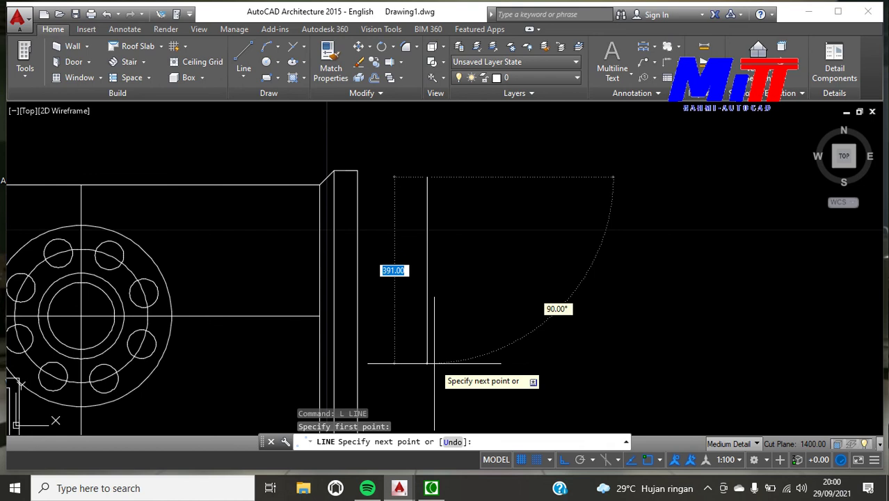
text(670)
key(Return)
key(Return)
click(430, 311)
scroll(430, 319, down, 4)
click(431, 320)
scroll(410, 310, up, 2)
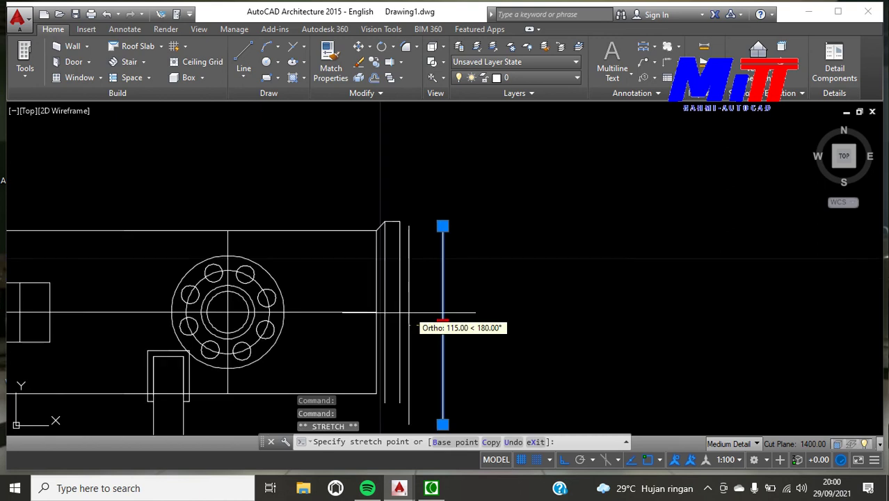
click(400, 310)
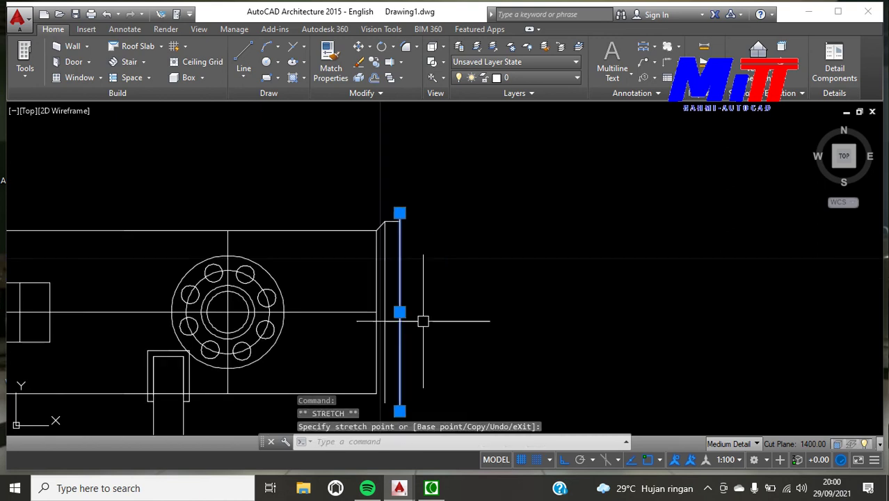
key(Escape)
Step: Offset the flange's vertical line by 30 to the right
text(o)
key(Return)
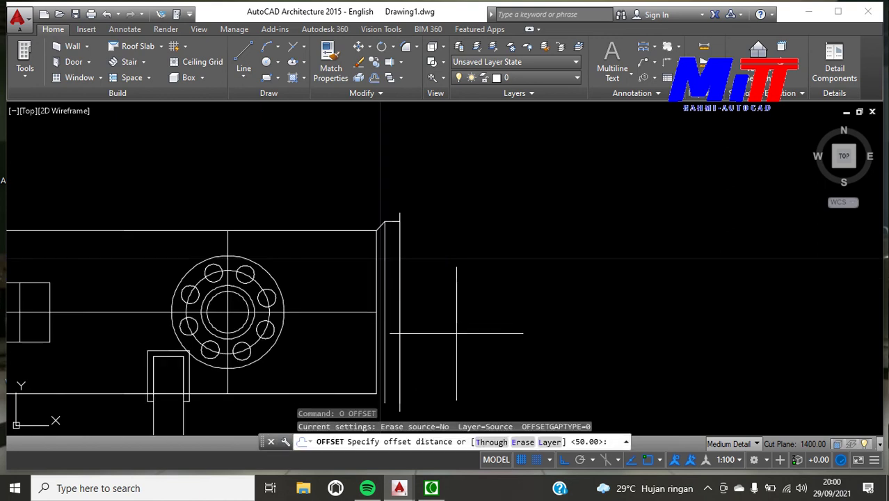
text(0)
key(Return)
scroll(400, 223, up, 5)
click(389, 213)
click(427, 205)
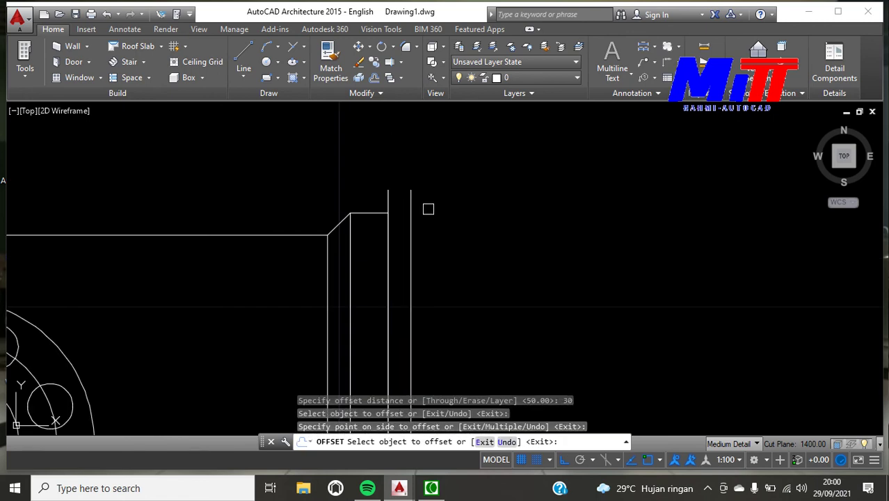
Step: Offset the flange edge line 50 to the right and delete the stray vertical line
key(Return)
key(Return)
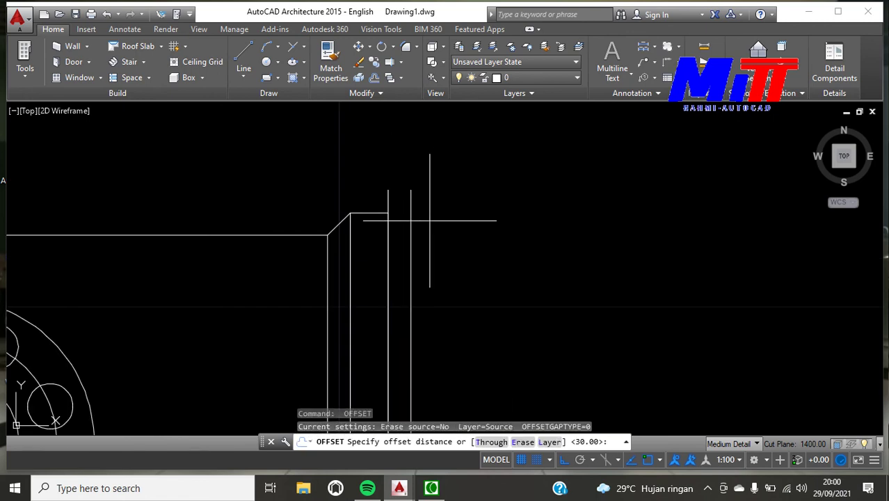
text(50)
key(Return)
click(411, 204)
click(441, 203)
key(Escape)
click(390, 194)
key(Delete)
Step: Draw a horizontal line closing the top of the new flange step
text(l)
key(Return)
click(411, 190)
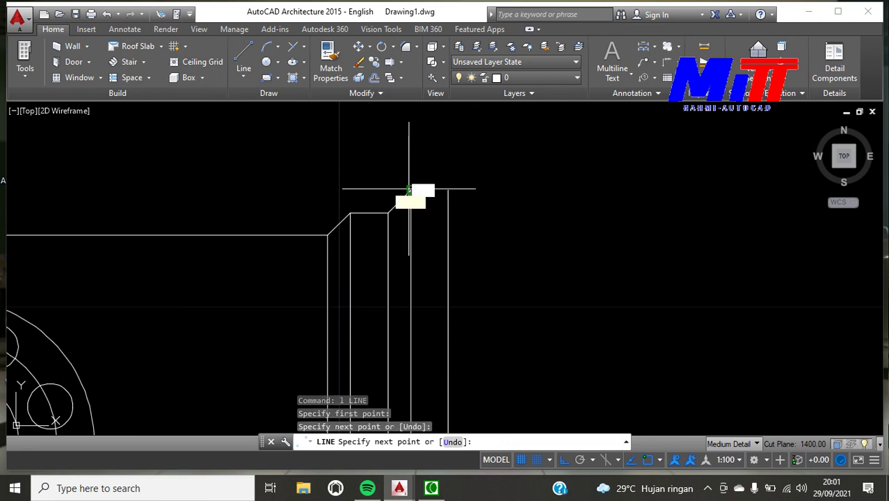
click(447, 189)
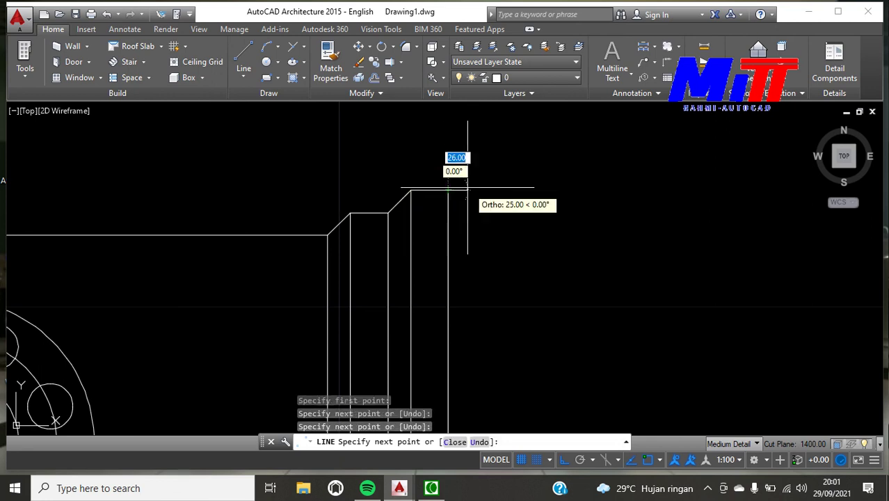
key(Escape)
Step: Select the stepped flange lines and begin a mirror, then cancel it
click(293, 173)
click(473, 241)
text(mi)
key(Return)
scroll(480, 240, down, 4)
click(533, 318)
scroll(524, 265, down, 2)
scroll(496, 358, up, 2)
scroll(503, 210, up, 1)
key(Escape)
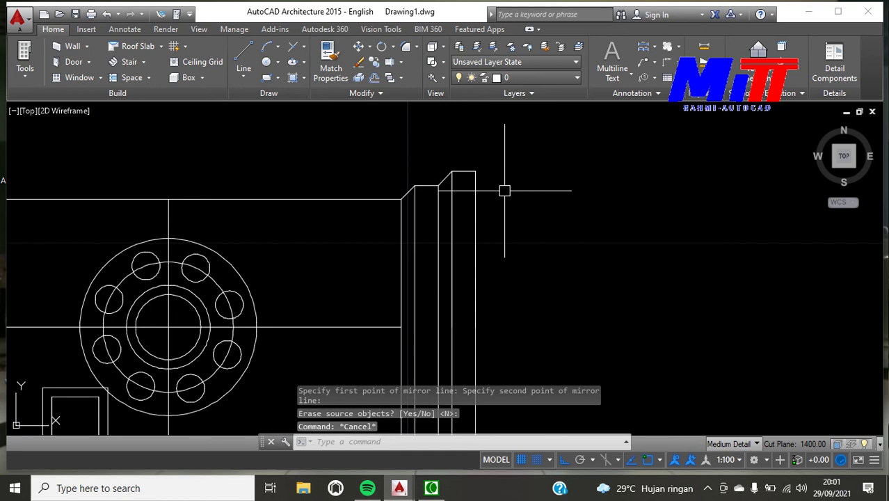
Step: Run TR and start a selection beside the flange, then cancel
text(tr)
key(Return)
scroll(550, 210, down, 2)
click(544, 186)
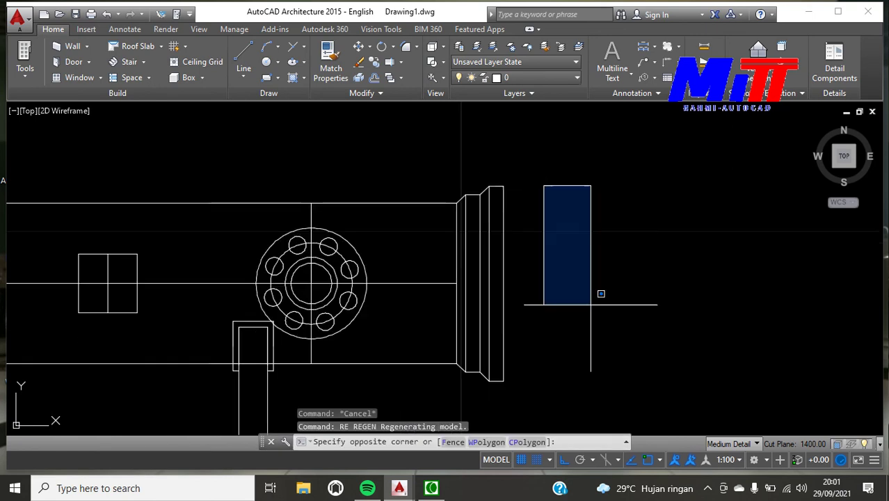
key(Escape)
Step: Draw a 50 × 729 rectangle to the right of the flange
text(rec)
key(Return)
click(556, 202)
text(d)
key(Return)
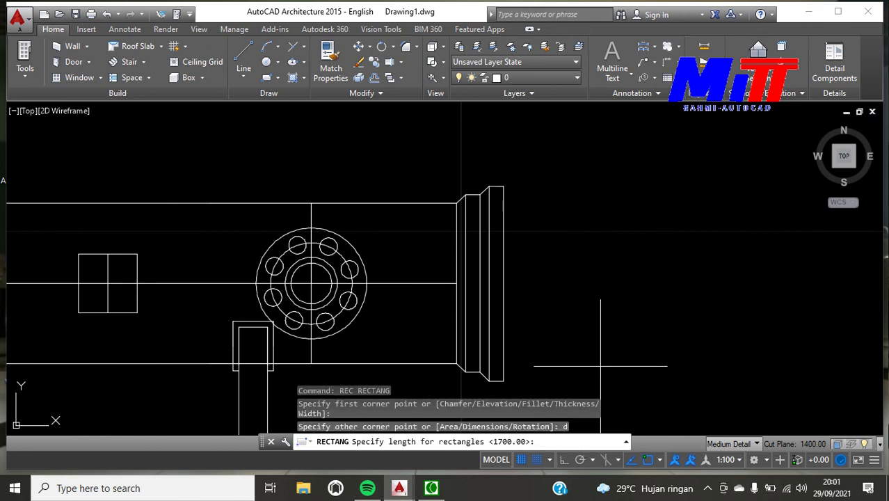
key(Return)
text(729)
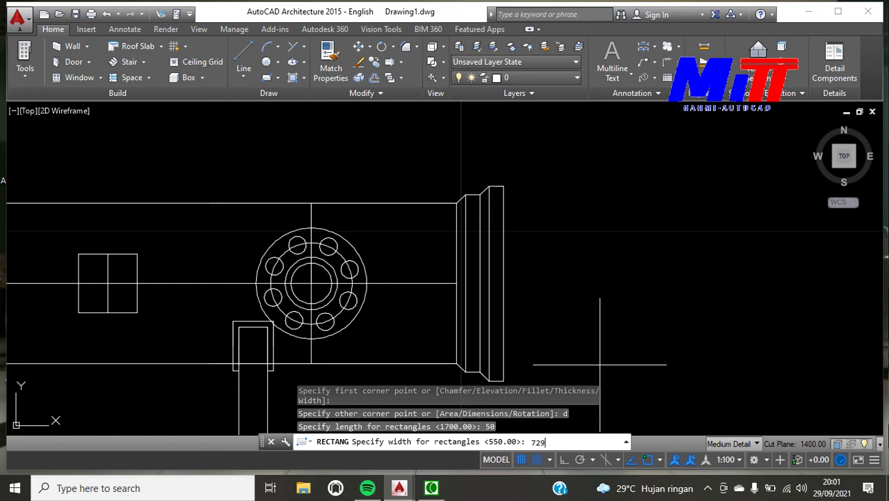
key(Return)
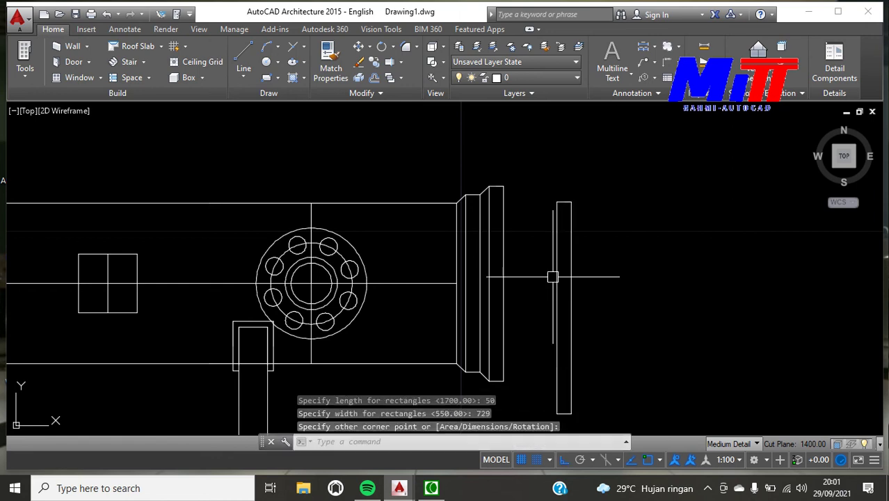
click(589, 303)
Step: Move the 50 × 729 end plate to the flange and explode it into lines
text(m)
key(Return)
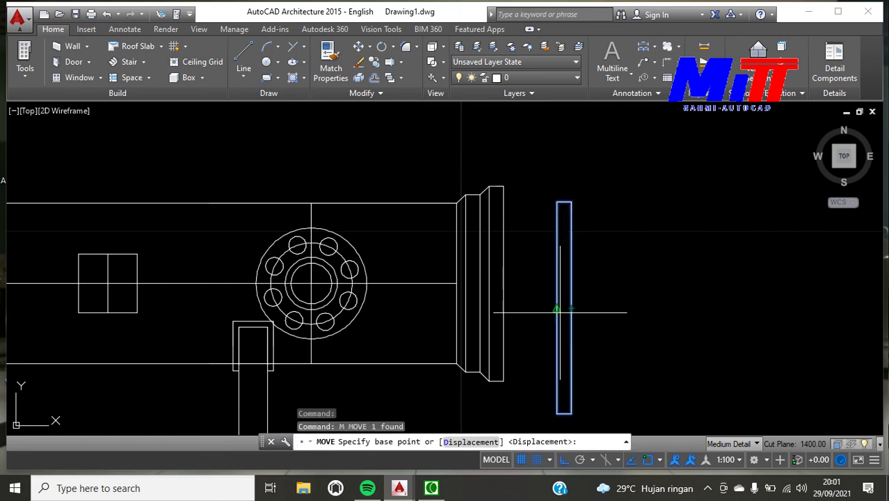
click(557, 307)
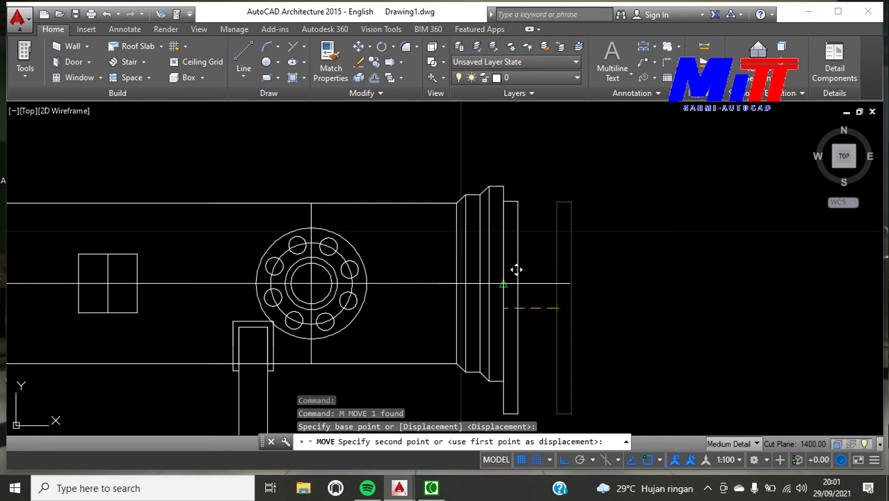
key(Escape)
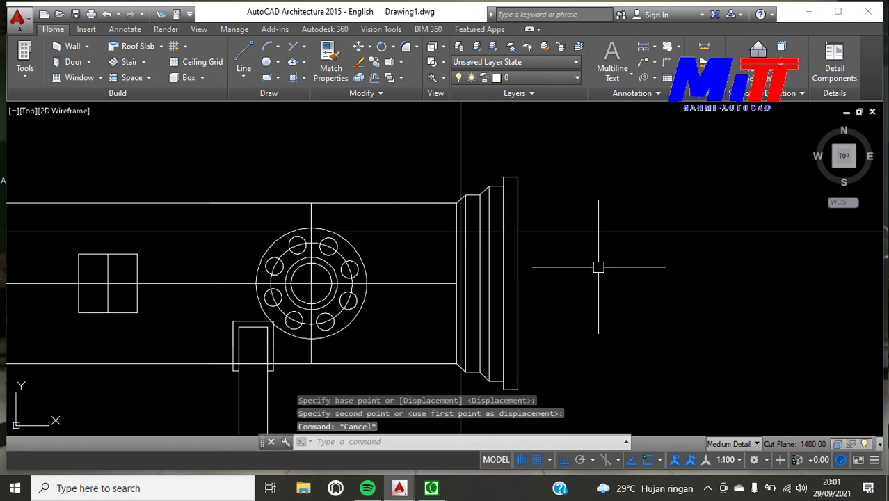
scroll(598, 266, up, 2)
click(473, 147)
text(x)
key(Return)
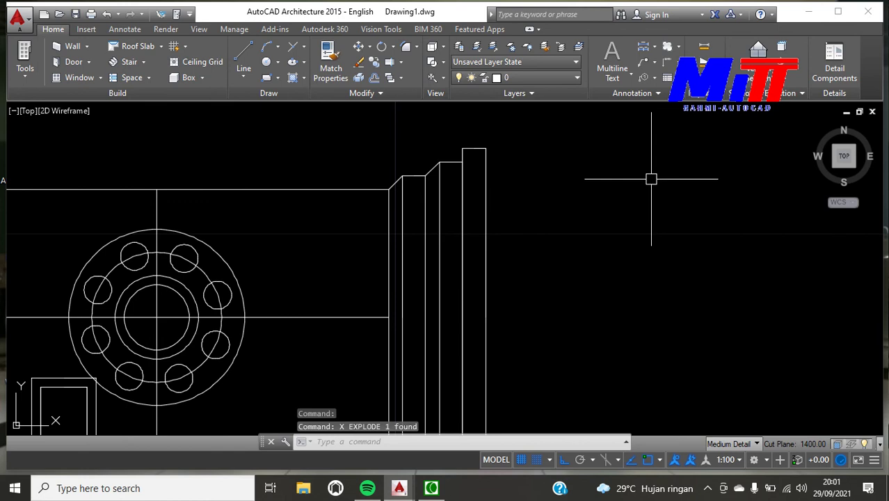
Step: Offset the end plate's top and bottom edges 30 inward
text(o)
key(Return)
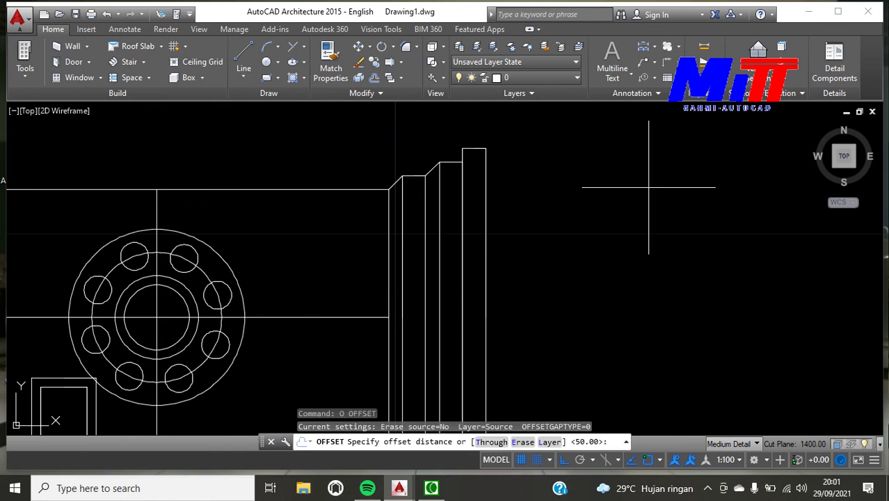
text(0)
key(Return)
scroll(473, 143, up, 2)
click(474, 152)
click(476, 174)
scroll(475, 174, down, 3)
scroll(473, 348, up, 2)
click(474, 369)
click(478, 343)
key(Escape)
scroll(481, 332, down, 4)
scroll(499, 282, up, 4)
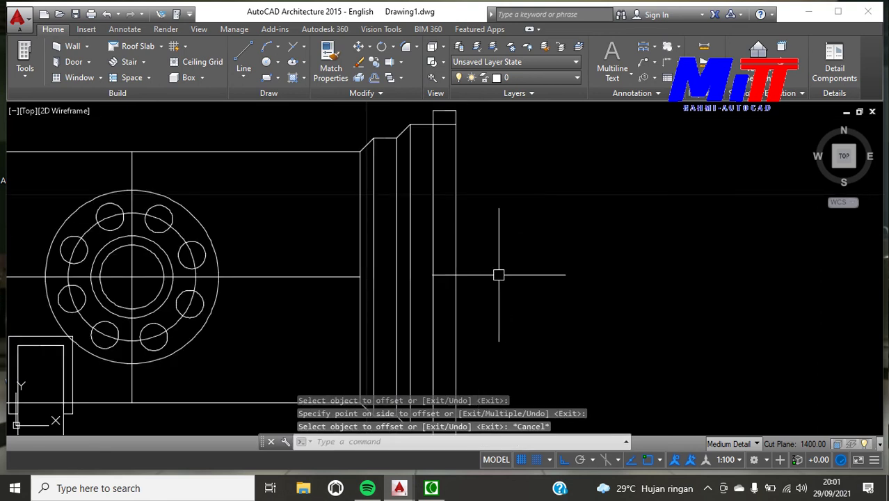
Step: Offset the plate's right edge 50 outward as a guide line
text(o)
key(Return)
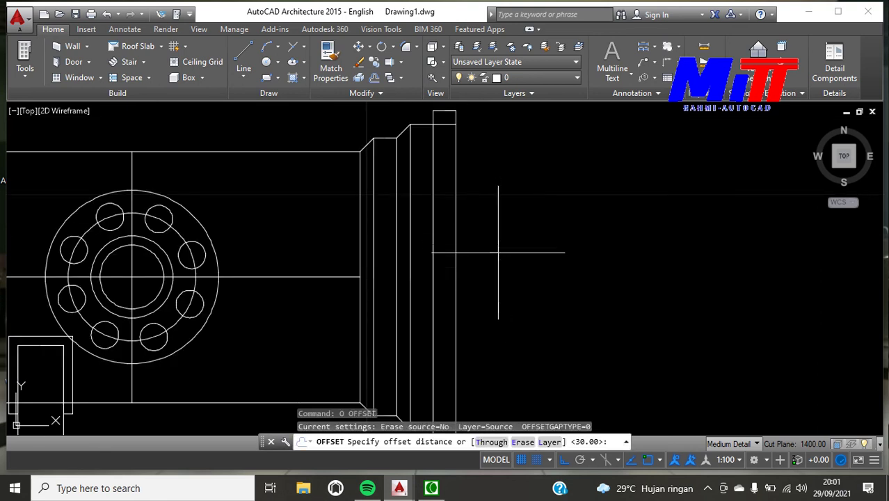
text(0)
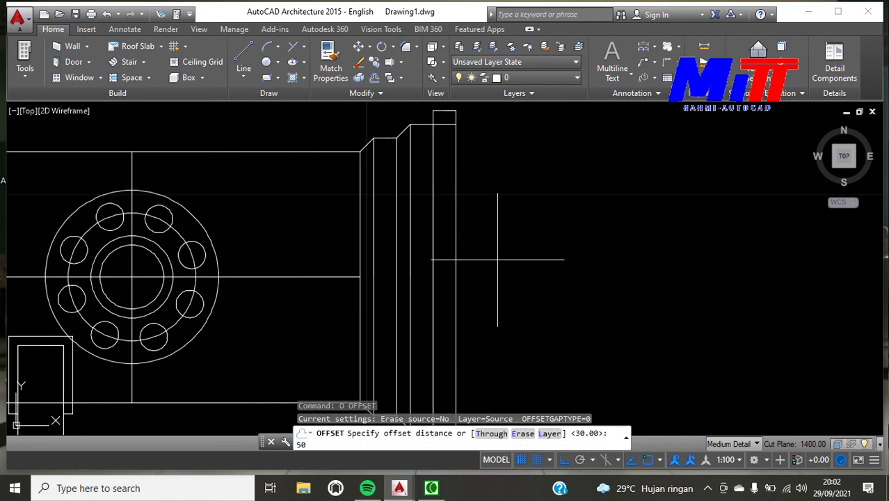
key(Return)
click(458, 254)
click(473, 259)
key(Escape)
text(arc)
key(Return)
Step: Draw a three-point arc from the plate's top through the guide line to its bottom
click(455, 123)
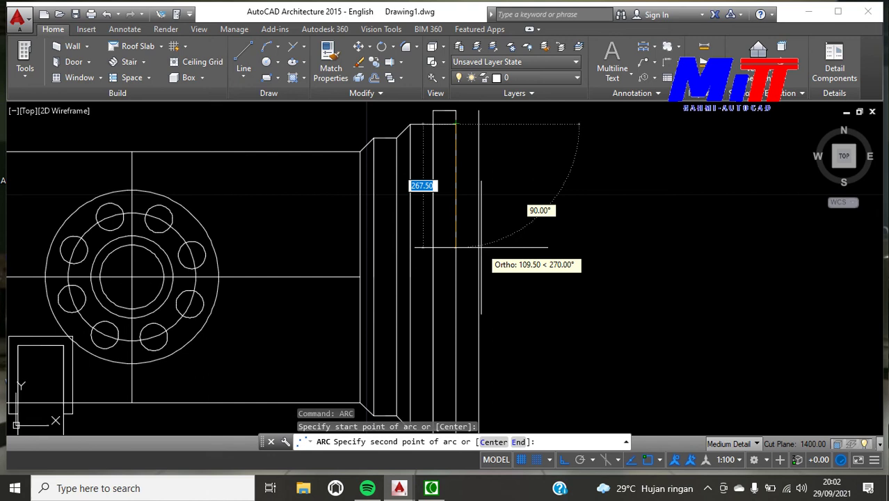
click(477, 272)
scroll(479, 277, down, 4)
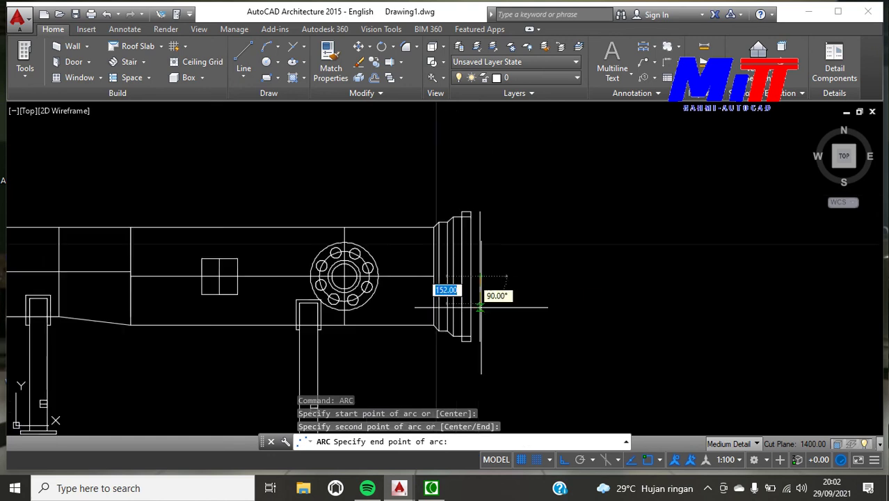
scroll(478, 323, up, 5)
key(Escape)
Step: Delete the vertical guide line beside the new dome and zoom out
scroll(516, 324, down, 2)
click(515, 321)
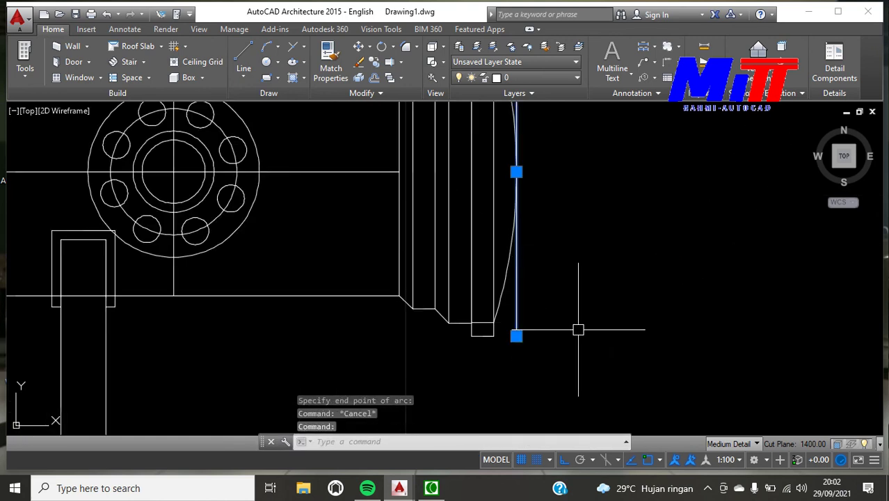
key(Delete)
scroll(583, 342, down, 3)
scroll(573, 251, up, 2)
scroll(576, 263, down, 4)
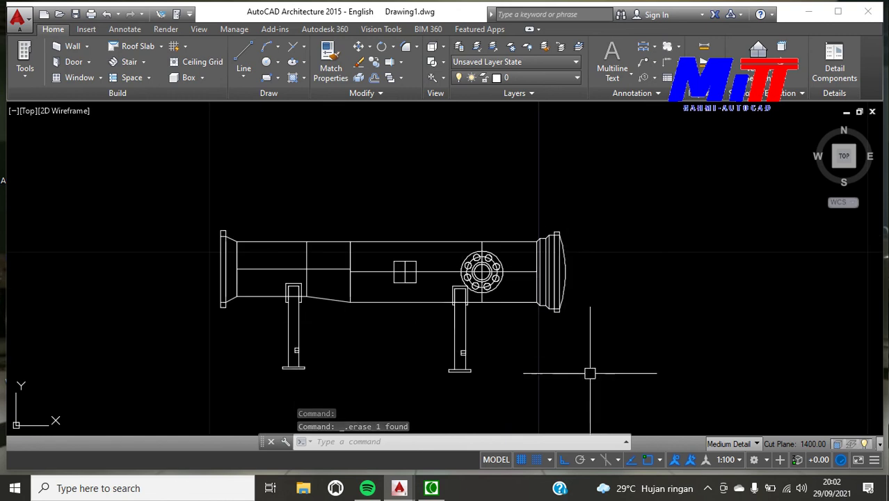
scroll(187, 248, up, 3)
scroll(205, 261, up, 4)
scroll(233, 228, down, 5)
scroll(233, 227, down, 2)
scroll(198, 278, up, 4)
Step: Draw a vertical guide line rising 166 above the left flange's edge
text(1)
key(Return)
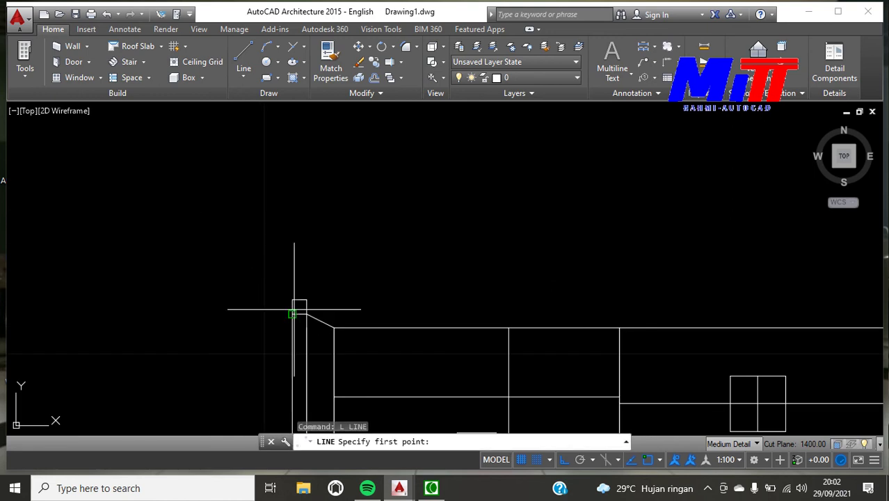
scroll(292, 322, up, 1)
scroll(291, 324, up, 3)
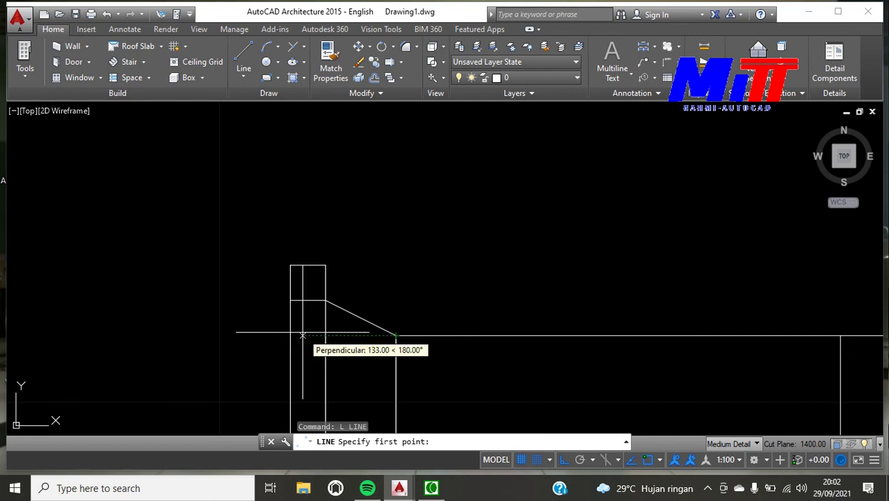
click(290, 334)
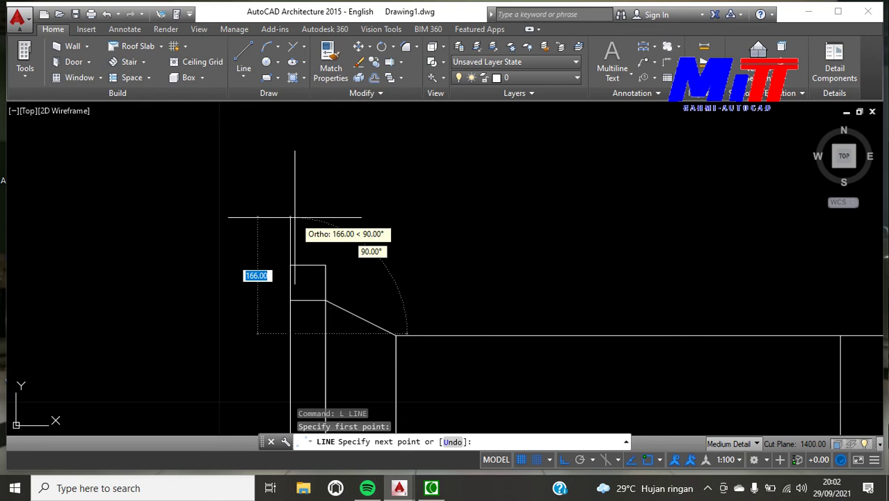
click(295, 217)
key(Escape)
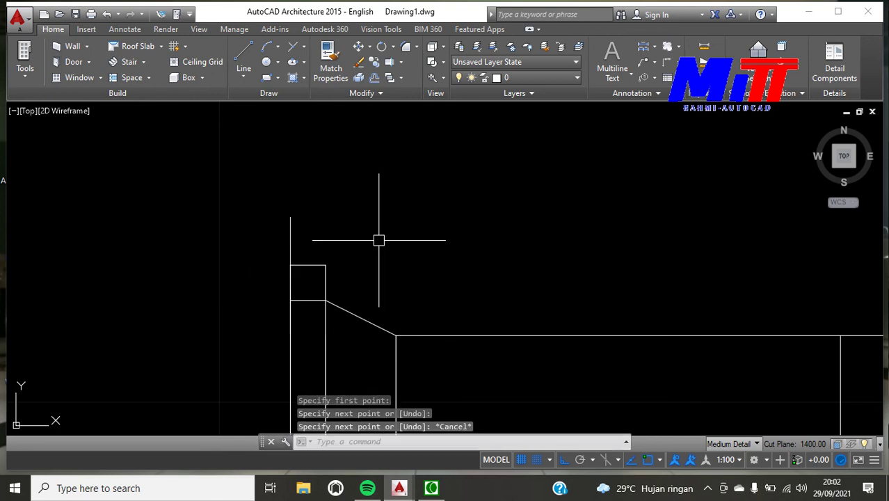
Step: Offset the vertical guide line 300 to the right, then that copy 400 further right
text(o)
key(Return)
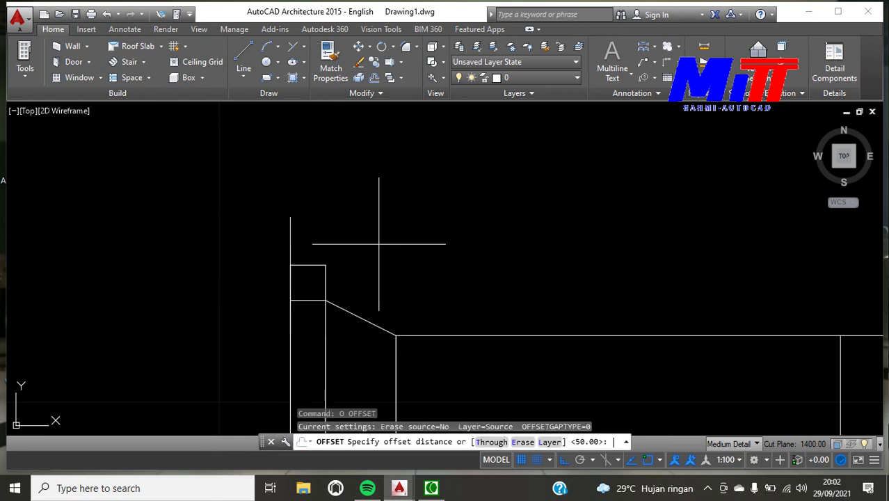
text(00)
key(Return)
click(290, 232)
click(431, 241)
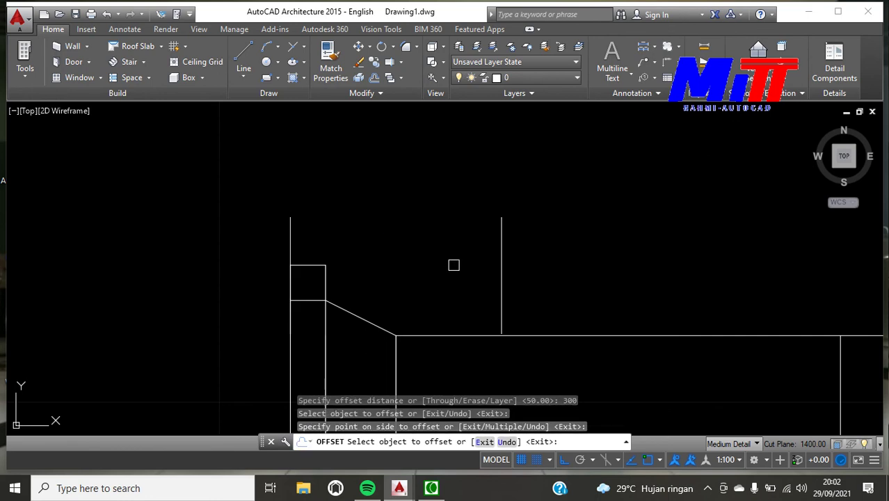
key(Return)
key(Return)
text(40)
key(Return)
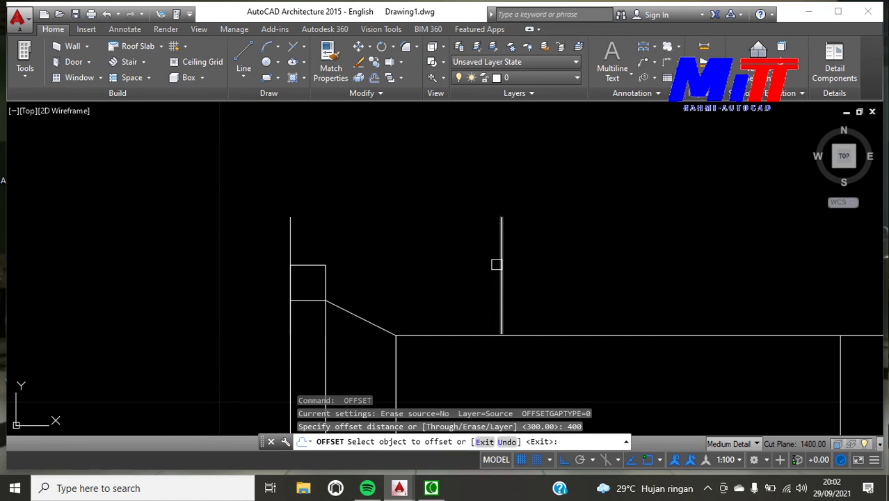
click(501, 265)
click(639, 262)
Step: Offset a vertical guide line 783 to the right
scroll(609, 263, down, 5)
scroll(545, 243, down, 2)
scroll(569, 241, up, 2)
key(Return)
key(Return)
key(Return)
key(Return)
key(Return)
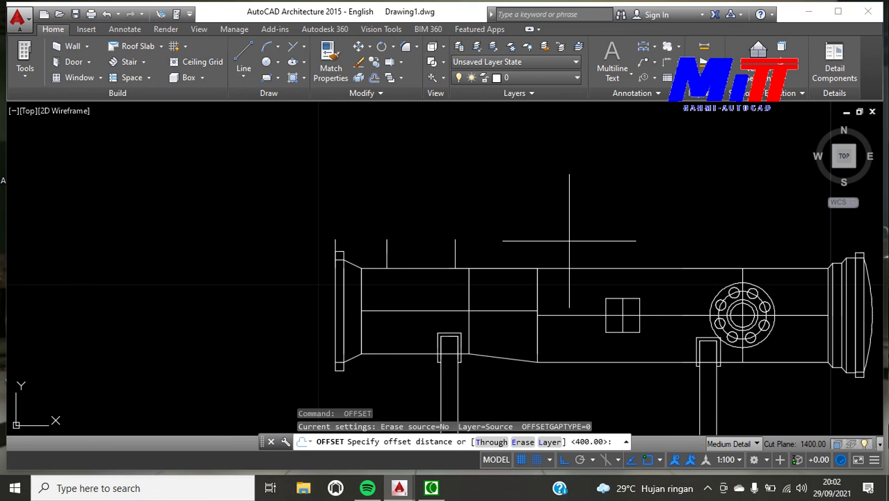
text(783)
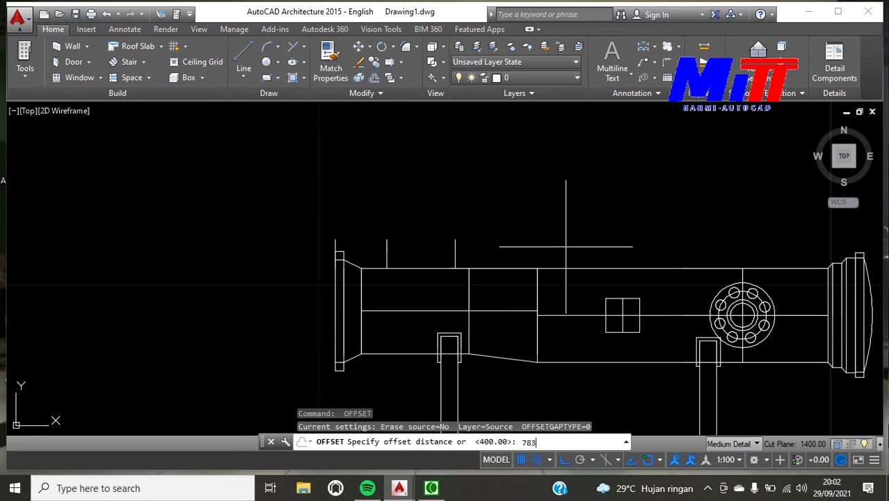
key(Return)
click(454, 249)
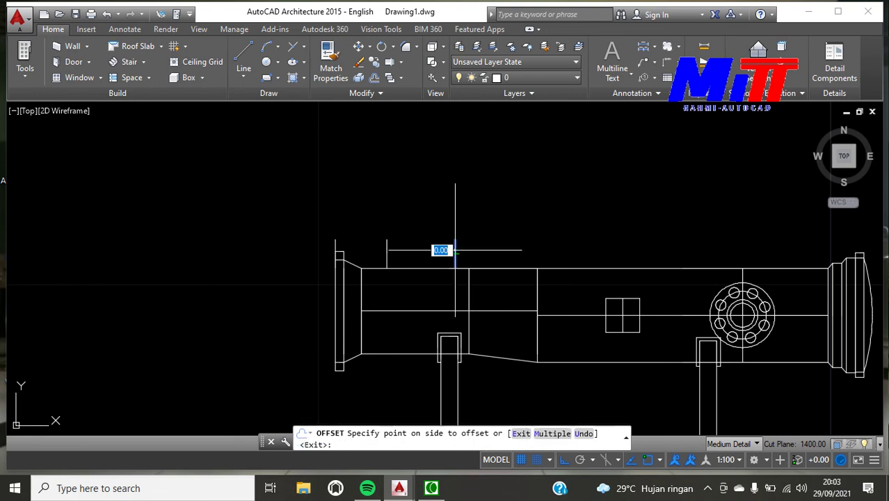
click(550, 244)
key(Return)
Step: Add further guide lines to the right at offsets of 400, 300 and 500
key(Return)
text(40)
key(Return)
click(588, 245)
click(626, 233)
key(Return)
key(Return)
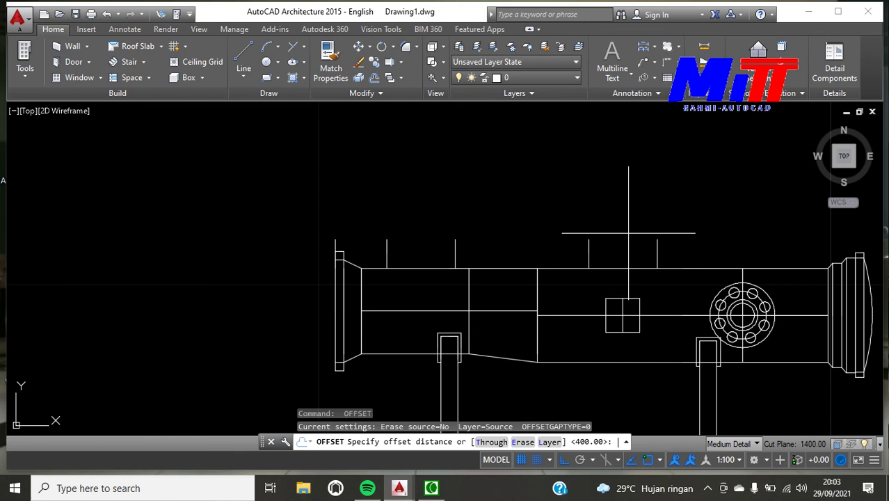
text(300)
key(Return)
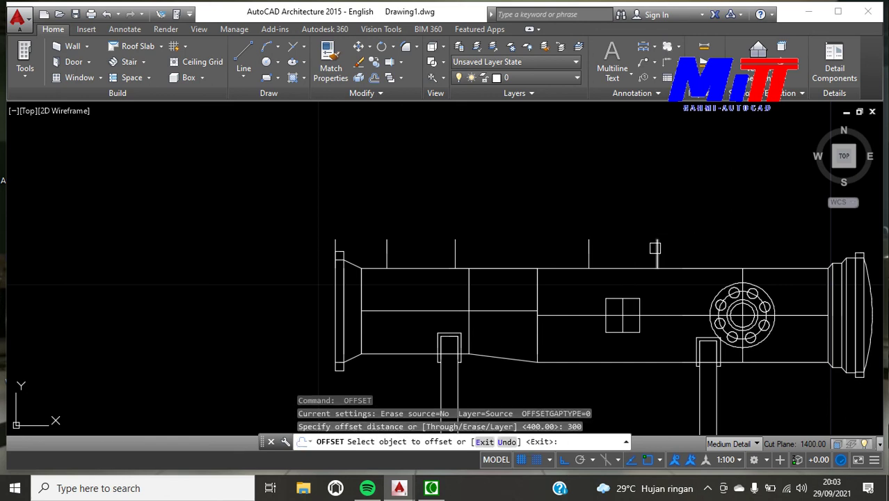
click(655, 248)
click(686, 237)
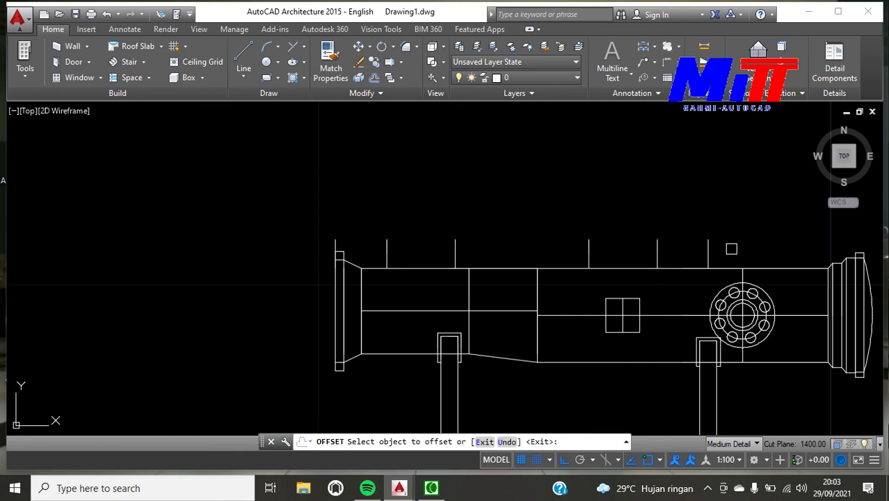
key(Return)
key(Return)
text(50)
key(Return)
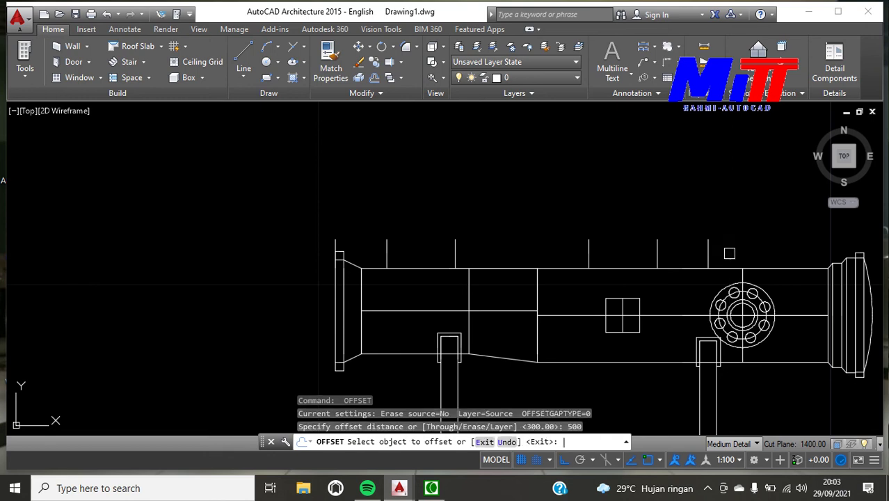
click(709, 252)
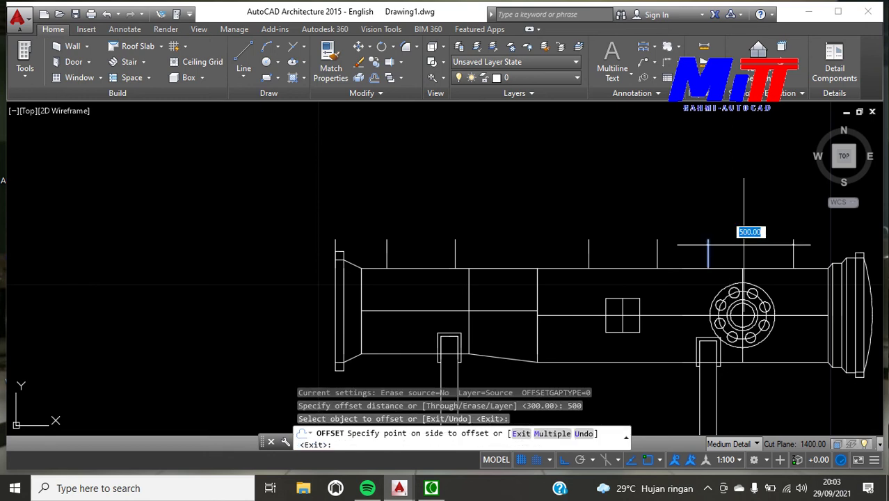
click(744, 245)
key(Escape)
Step: Window-select the nozzle drawing and move it to a new position
scroll(599, 248, down, 4)
scroll(522, 107, up, 5)
scroll(458, 225, down, 2)
scroll(465, 224, up, 2)
click(465, 224)
click(569, 324)
text(m)
key(Return)
click(529, 285)
scroll(520, 291, down, 2)
scroll(518, 296, up, 4)
scroll(527, 370, up, 2)
scroll(515, 341, up, 2)
scroll(514, 338, up, 2)
scroll(528, 334, up, 1)
click(520, 346)
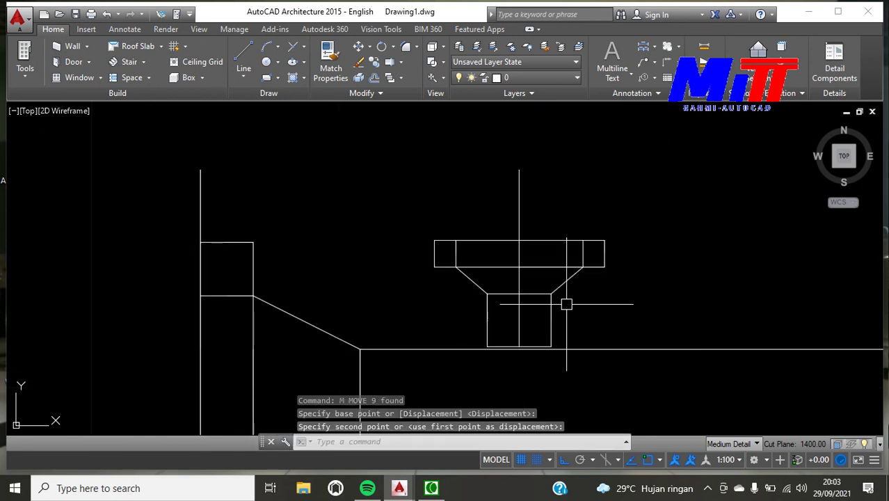
Step: Select all the nozzle parts and move them onto the vessel's top line
scroll(515, 354, up, 2)
scroll(529, 356, up, 2)
scroll(484, 324, up, 1)
scroll(506, 324, down, 3)
scroll(507, 327, up, 2)
scroll(495, 306, down, 2)
click(309, 127)
click(675, 383)
text(m)
key(Return)
scroll(510, 351, up, 2)
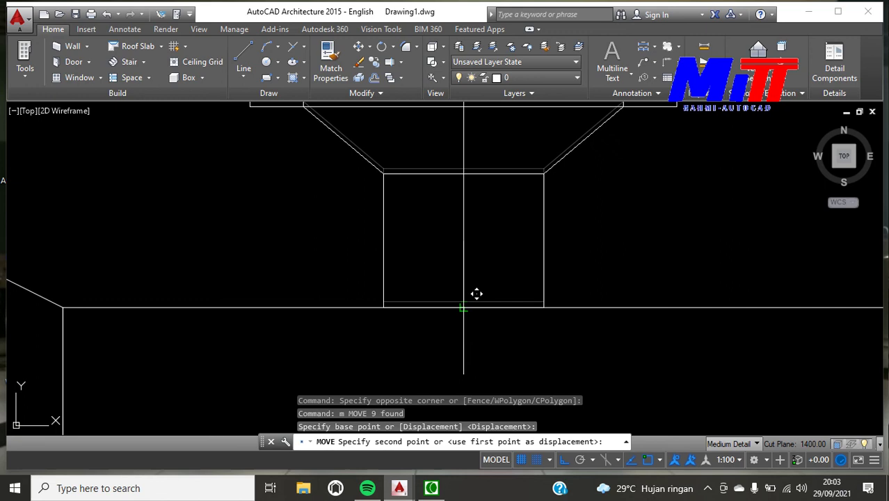
click(477, 293)
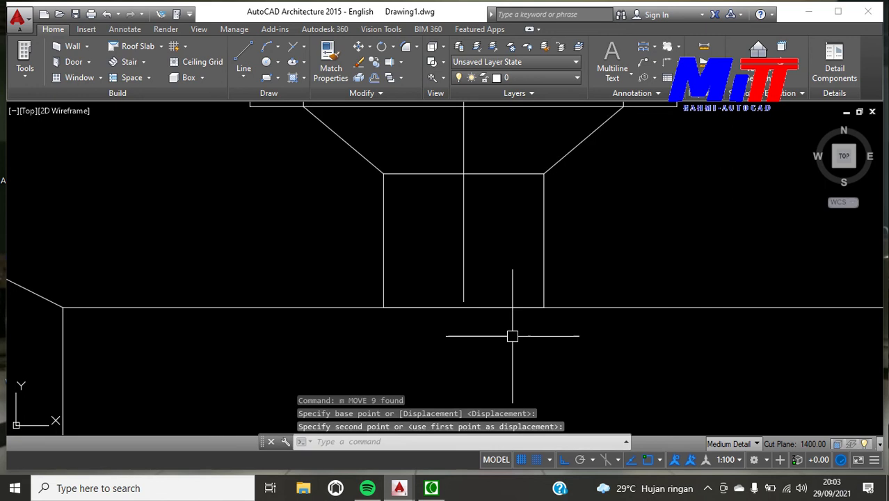
key(Escape)
Step: Move the tapered lug by its bottom onto the vessel's top line
scroll(500, 342, down, 2)
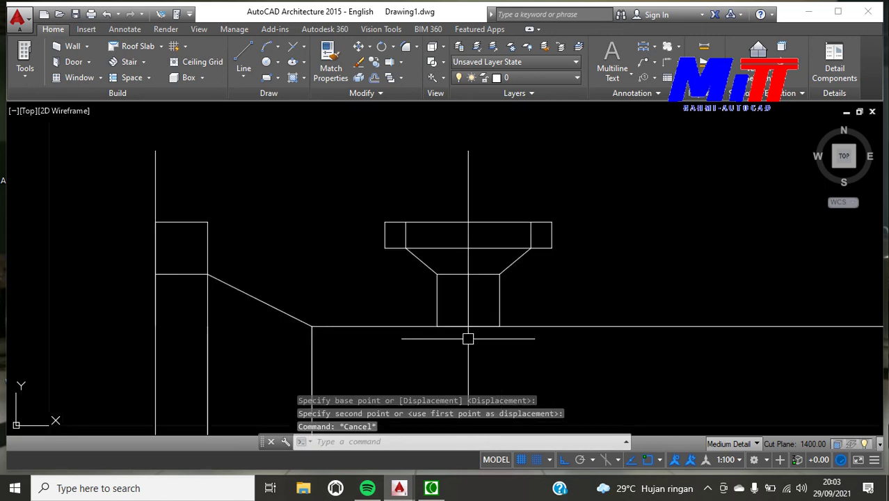
scroll(370, 192, down, 1)
scroll(372, 238, down, 2)
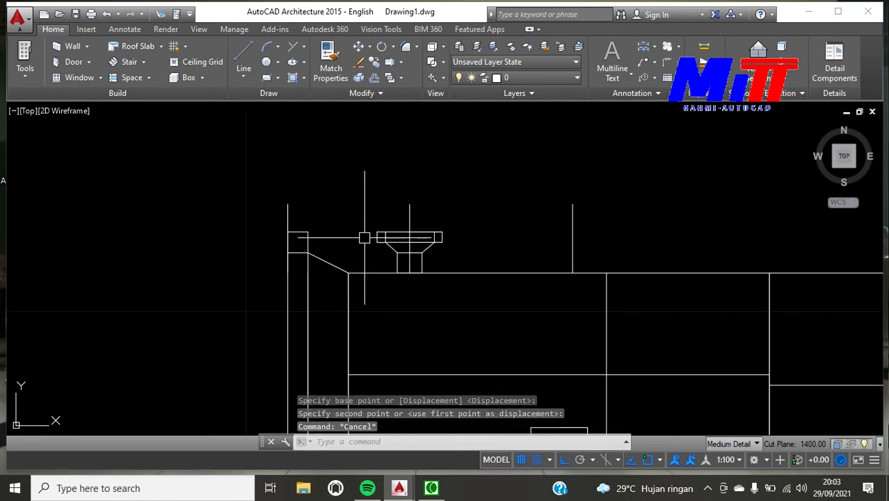
scroll(376, 277, down, 2)
middle_drag(376, 278, 380, 417)
click(443, 146)
click(502, 232)
text(m)
key(Return)
scroll(450, 172, up, 5)
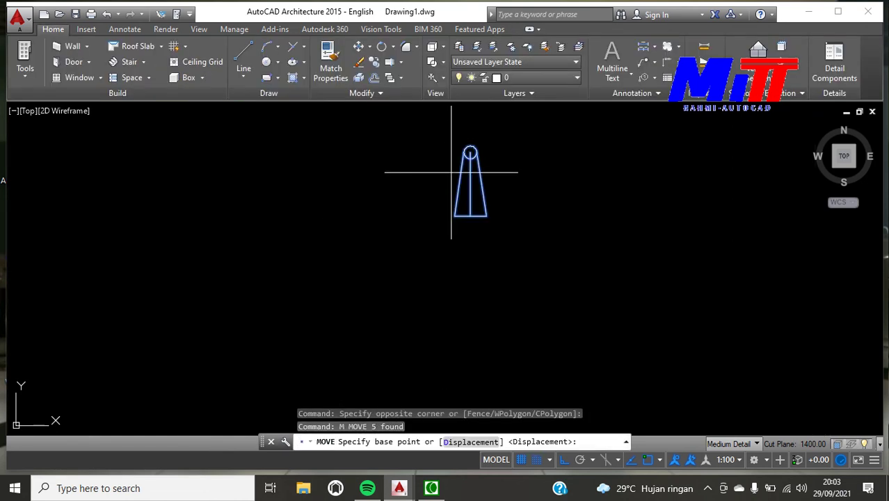
click(470, 215)
scroll(480, 216, down, 2)
scroll(482, 217, down, 2)
scroll(480, 229, up, 4)
scroll(480, 318, up, 1)
scroll(529, 335, up, 5)
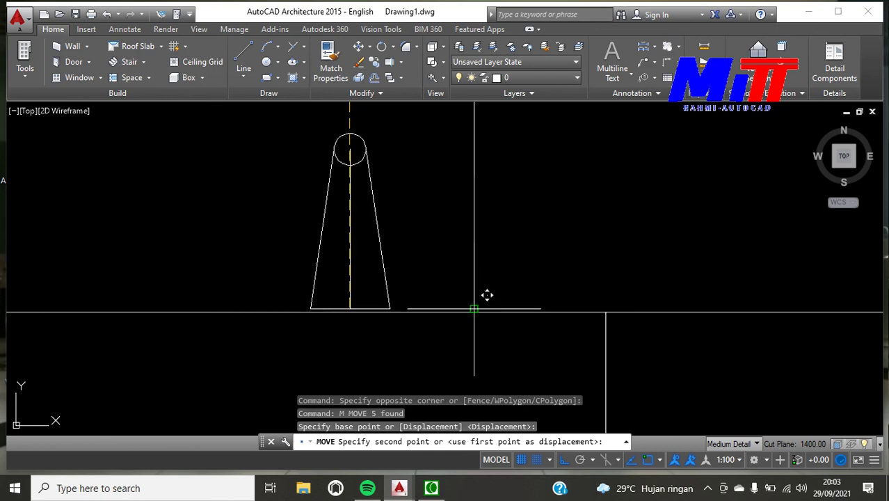
scroll(488, 300, up, 2)
scroll(488, 300, up, 2)
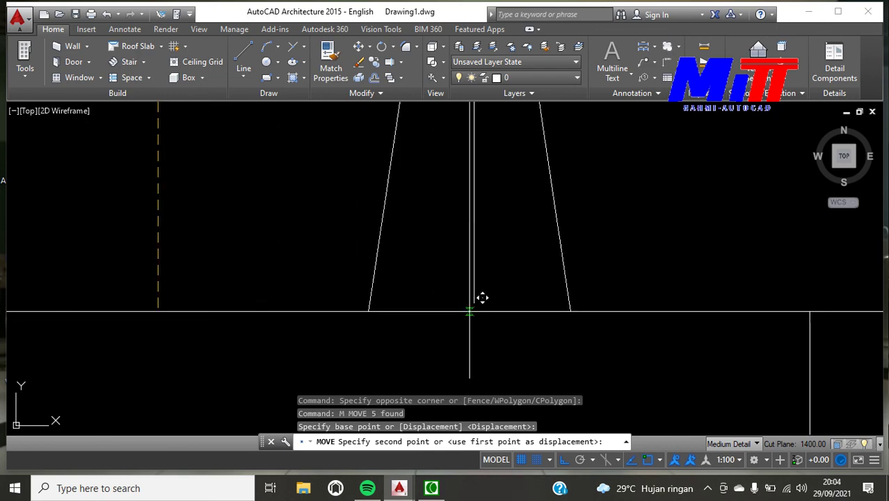
click(473, 312)
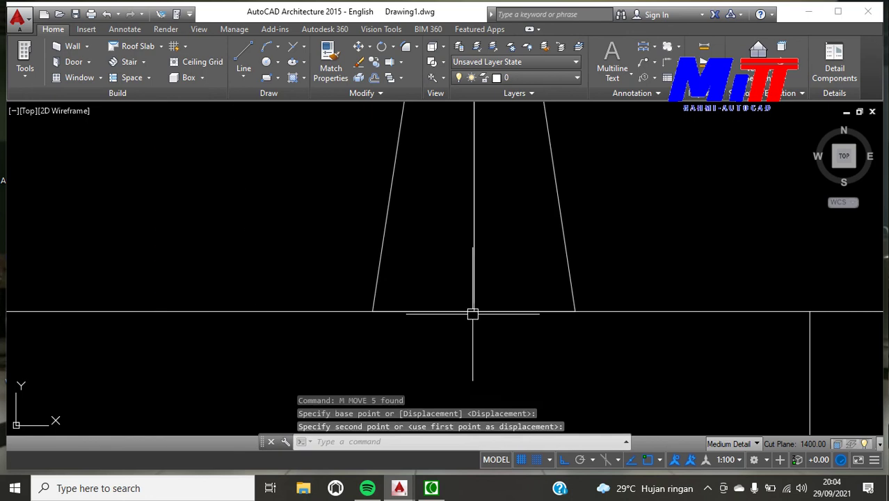
key(Escape)
scroll(491, 311, down, 4)
scroll(492, 223, down, 2)
scroll(456, 216, up, 2)
scroll(456, 227, down, 3)
Step: Copy the flanged nozzle to three more positions along the vessel's top
click(279, 192)
click(388, 273)
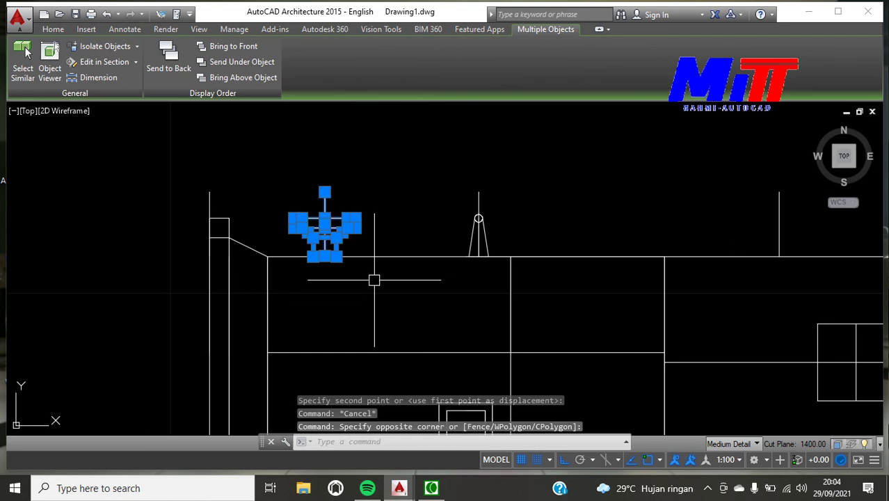
text(co)
key(Return)
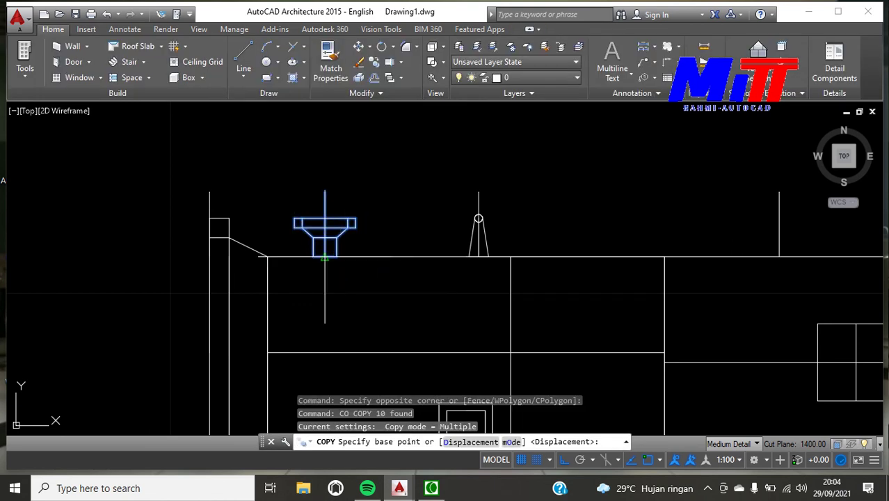
click(325, 258)
scroll(695, 261, down, 3)
scroll(692, 268, up, 3)
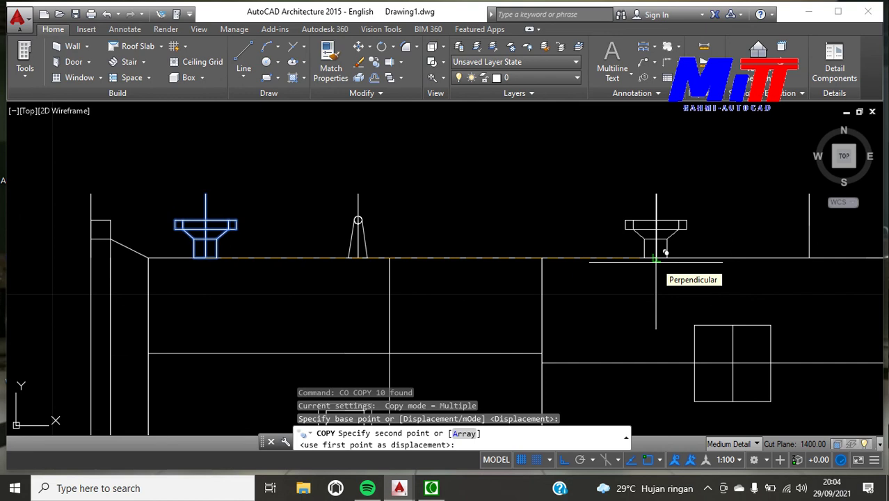
click(655, 260)
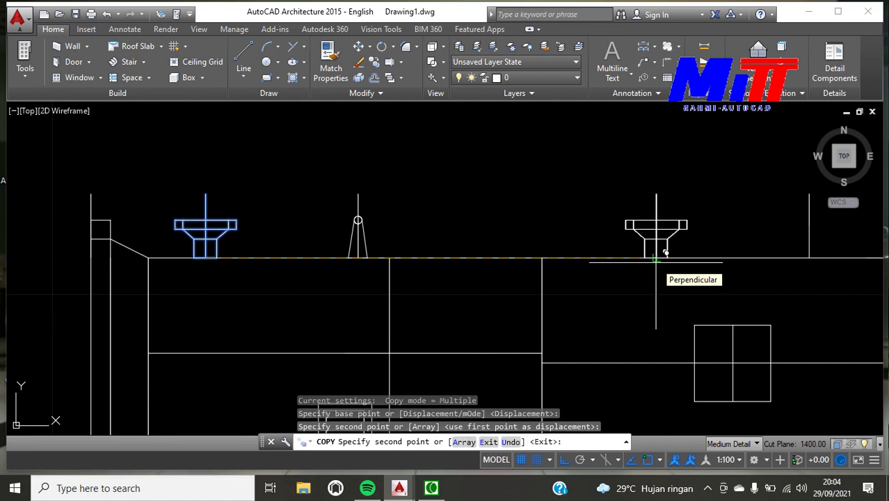
click(822, 254)
scroll(688, 259, down, 3)
scroll(736, 263, up, 2)
click(797, 270)
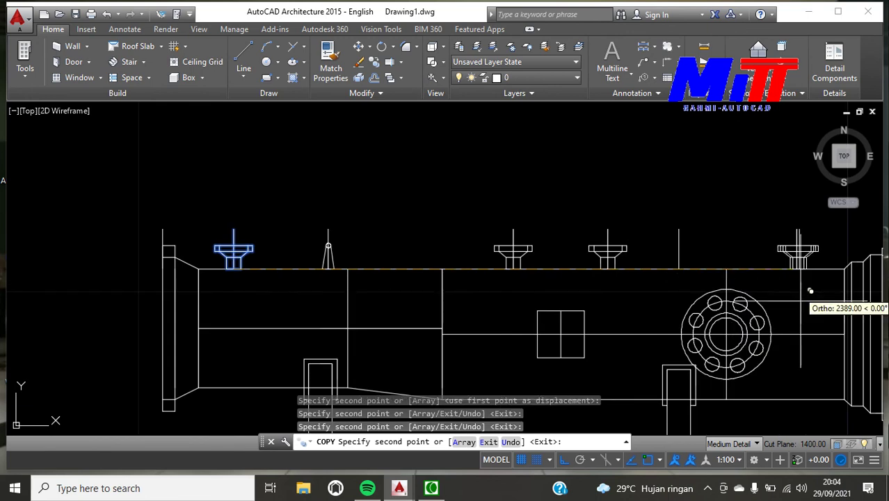
key(Escape)
Step: Copy the tapered lug to a second position further right on the vessel's top
click(317, 238)
click(341, 277)
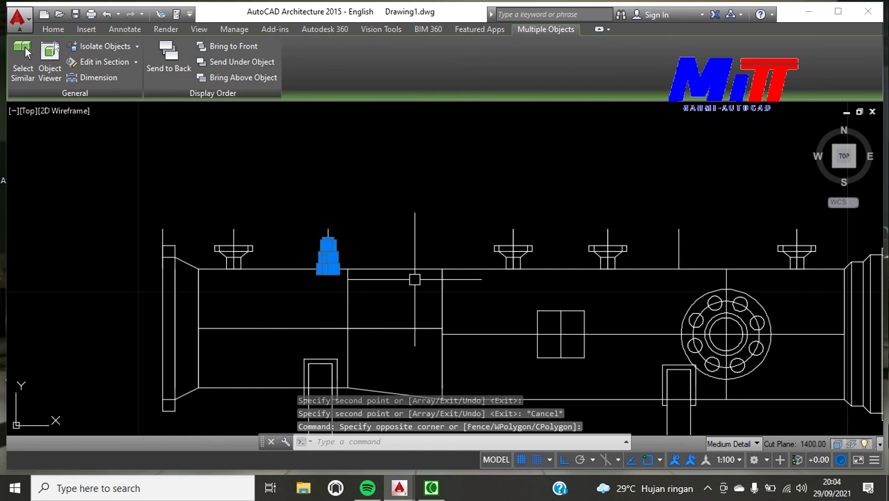
text(co)
key(Return)
scroll(342, 280, up, 3)
click(343, 281)
scroll(338, 282, down, 5)
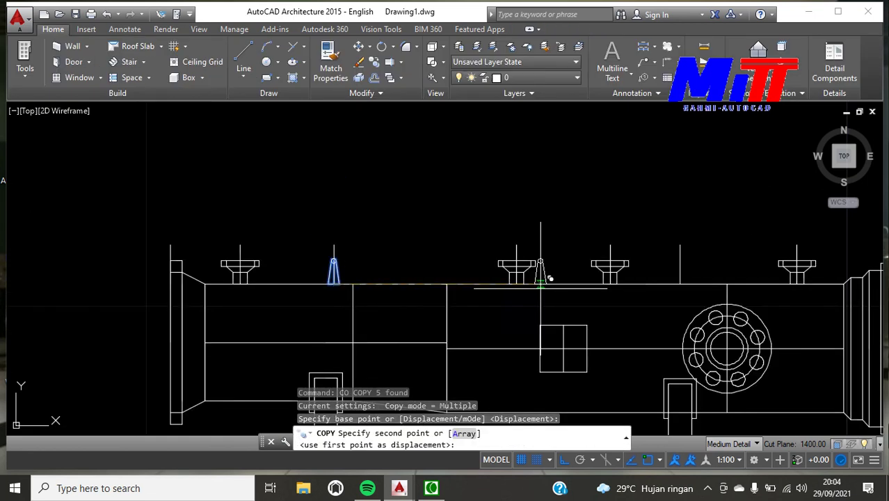
click(681, 284)
key(Escape)
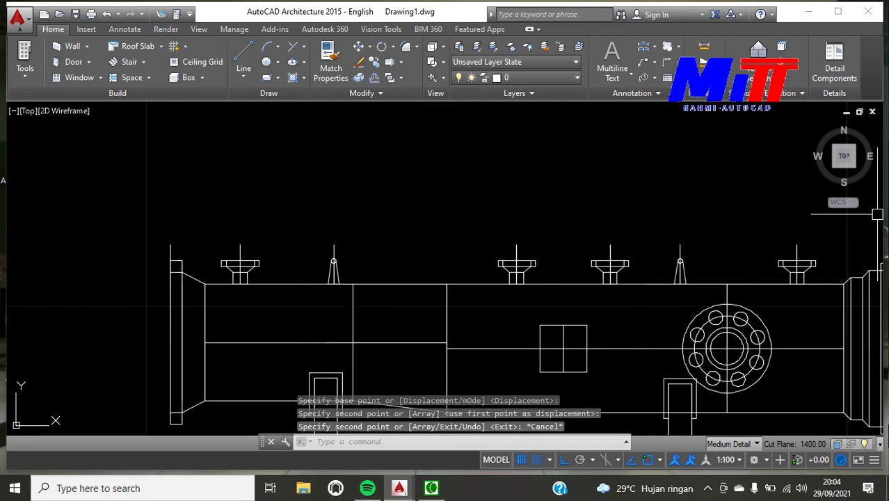
click(814, 239)
Step: Erase the vertical guide lines above the top nozzles with a crossing selection
click(393, 197)
click(829, 244)
click(430, 216)
click(816, 245)
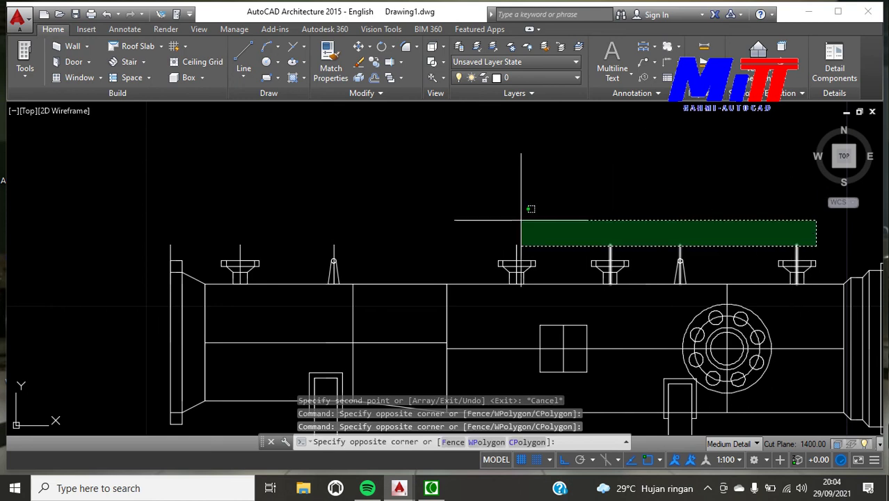
click(221, 240)
key(Delete)
scroll(329, 217, down, 2)
scroll(720, 309, up, 2)
Step: Mirror the right-end nozzle about the vessel centreline, keeping the original
click(532, 188)
click(586, 235)
text(mi)
key(Return)
click(606, 294)
click(761, 297)
key(Return)
key(Escape)
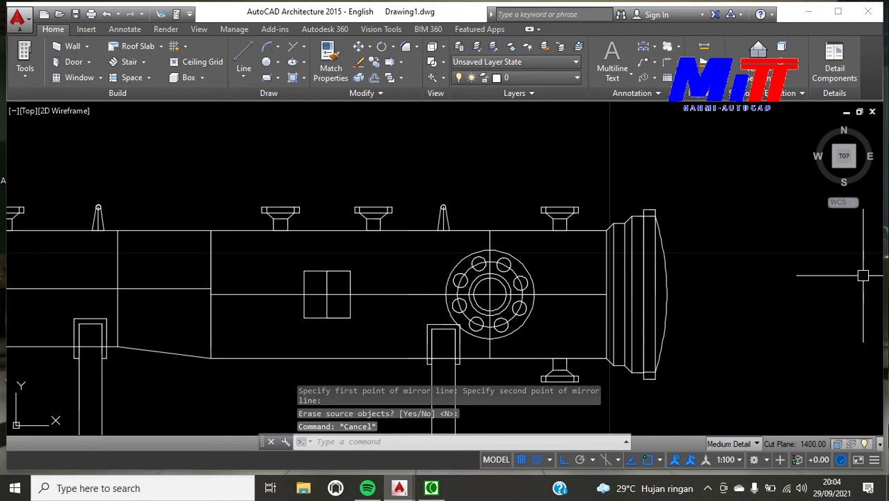
Step: Delete the stray vertical line at the left end and pan to the empty area right of the vessel
scroll(592, 348, down, 2)
scroll(552, 325, down, 1)
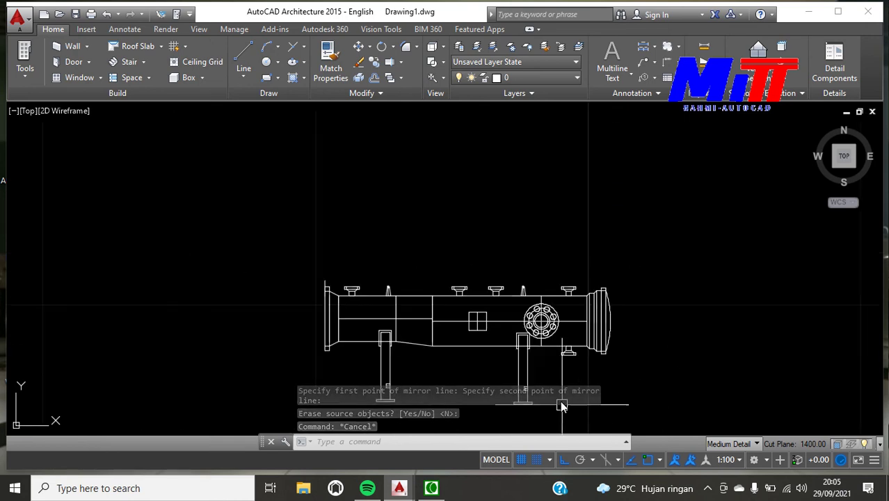
scroll(549, 320, down, 2)
scroll(491, 319, up, 4)
scroll(263, 279, up, 2)
scroll(271, 254, up, 2)
click(328, 253)
key(Delete)
scroll(362, 244, down, 3)
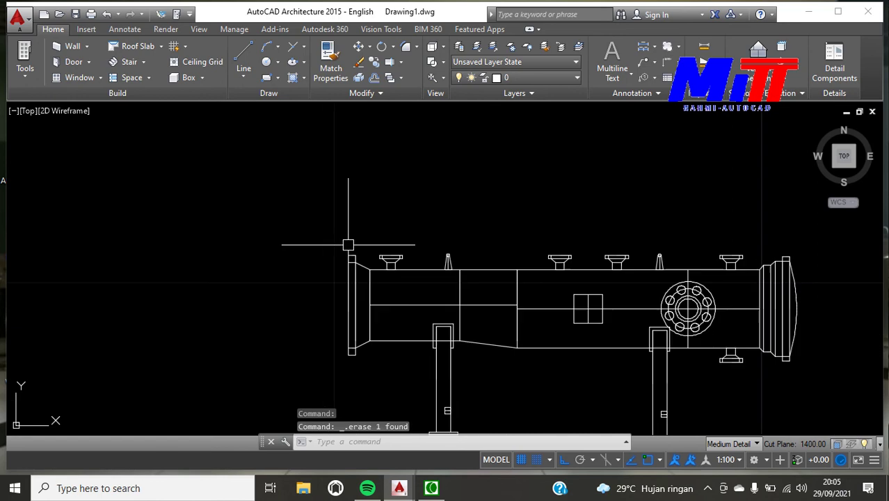
scroll(347, 245, down, 2)
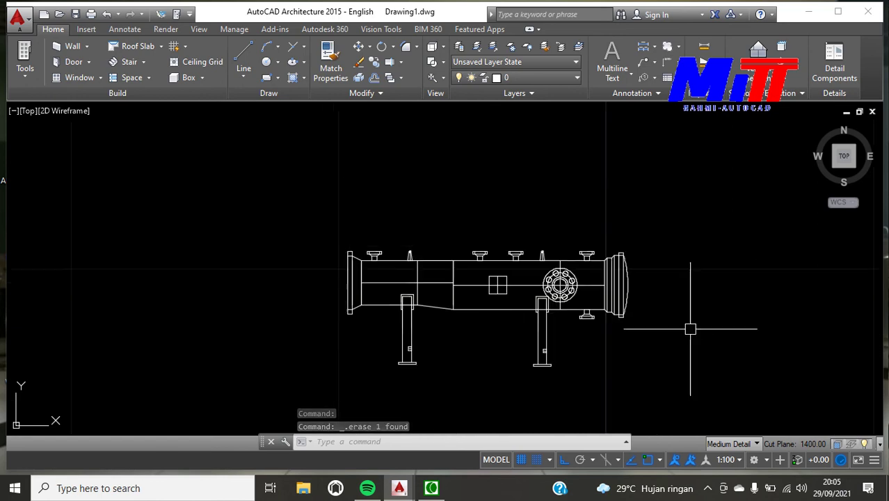
scroll(623, 278, up, 2)
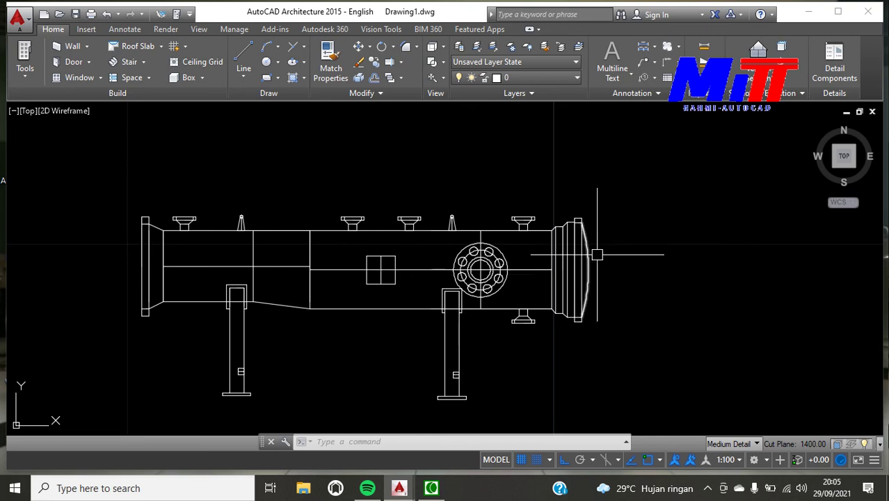
middle_drag(697, 265, 541, 266)
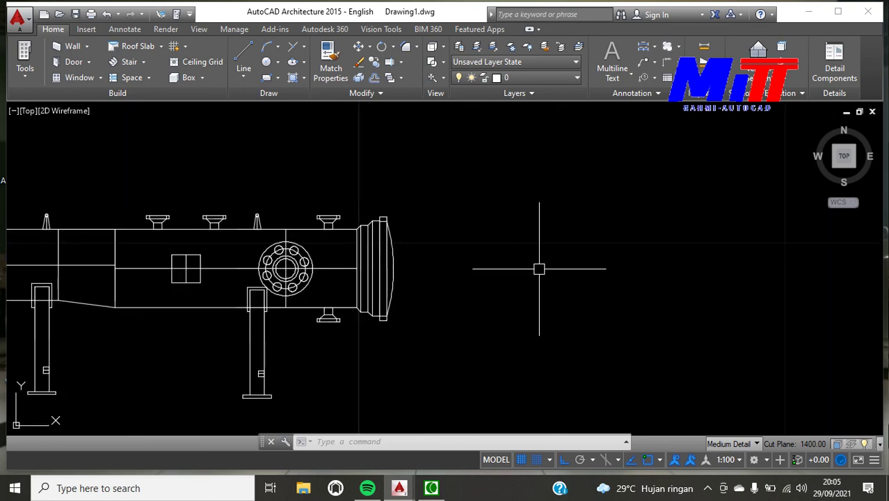
scroll(541, 265, up, 2)
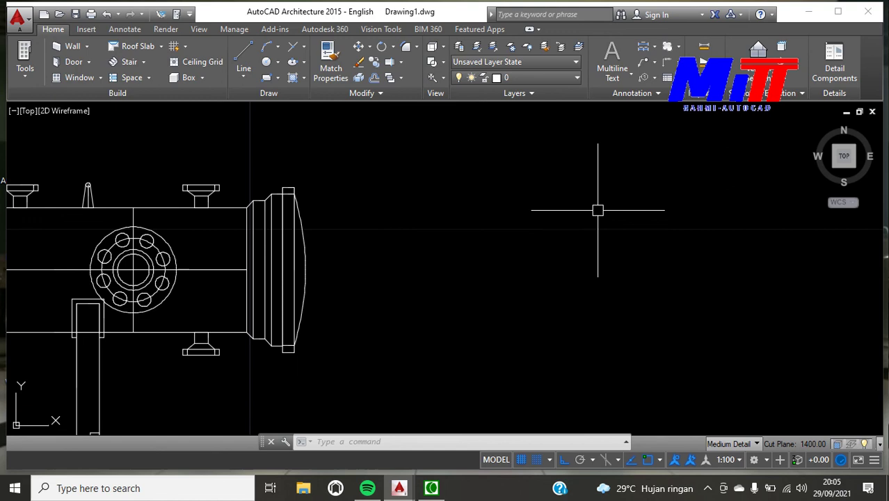
Step: Draw the end-view circles on a common centre, including radius 165 and 215
text(c)
key(Return)
click(525, 264)
text(75)
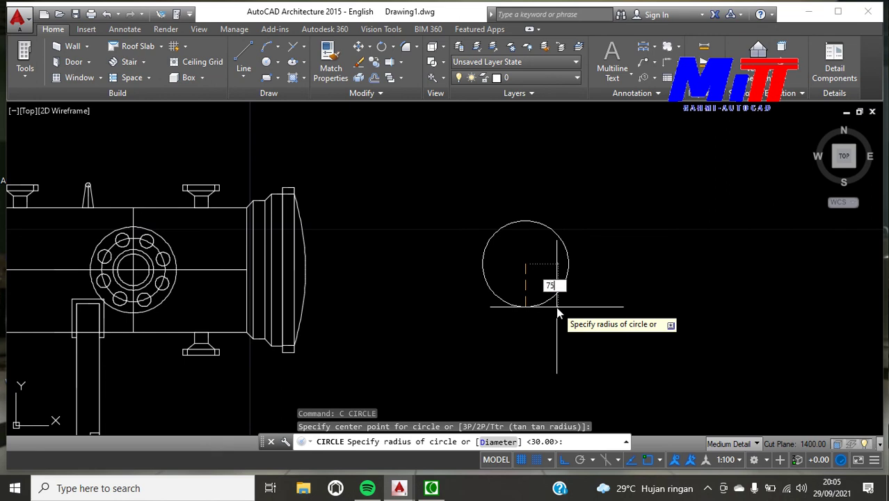
key(Return)
key(Return)
click(525, 264)
text(95)
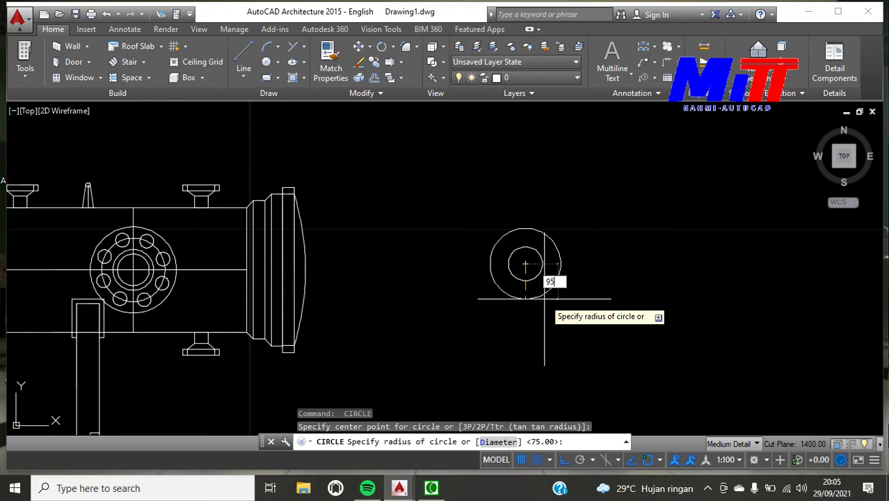
key(Return)
key(Return)
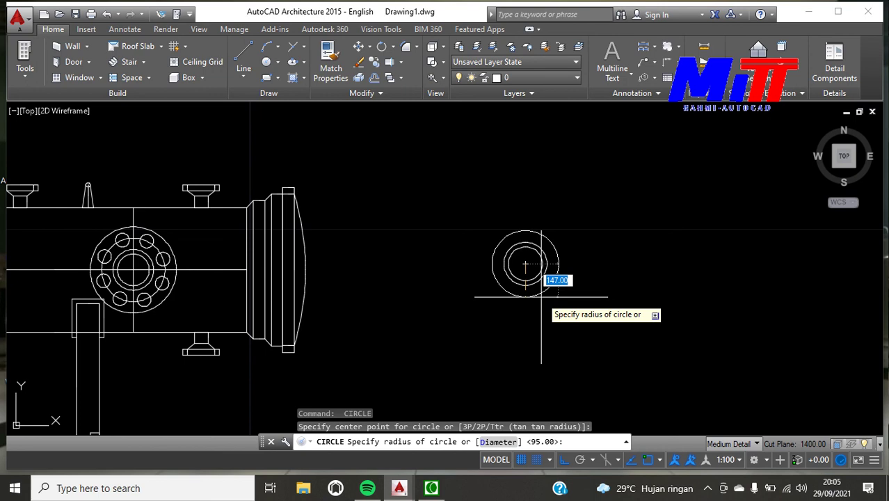
text(1)
text(10)
key(Return)
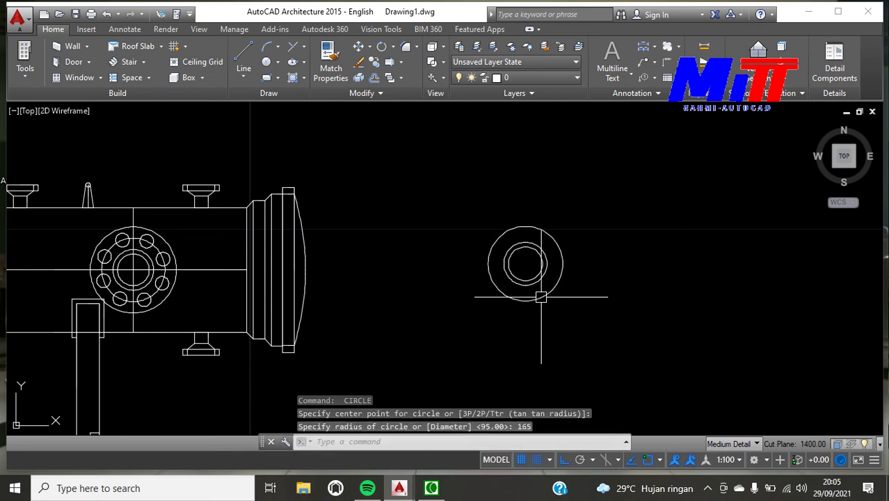
click(526, 264)
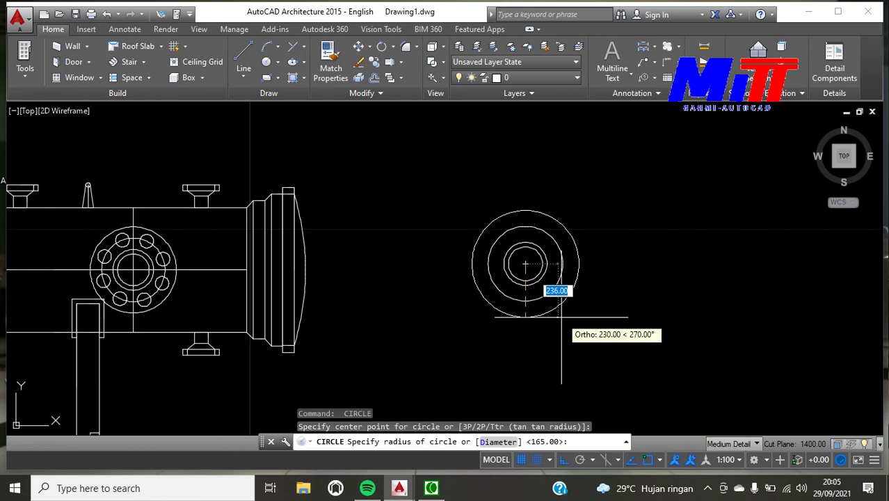
text(215)
key(Return)
key(Return)
Step: Add the radius 287 and 337 outer circles on the same centre
click(525, 263)
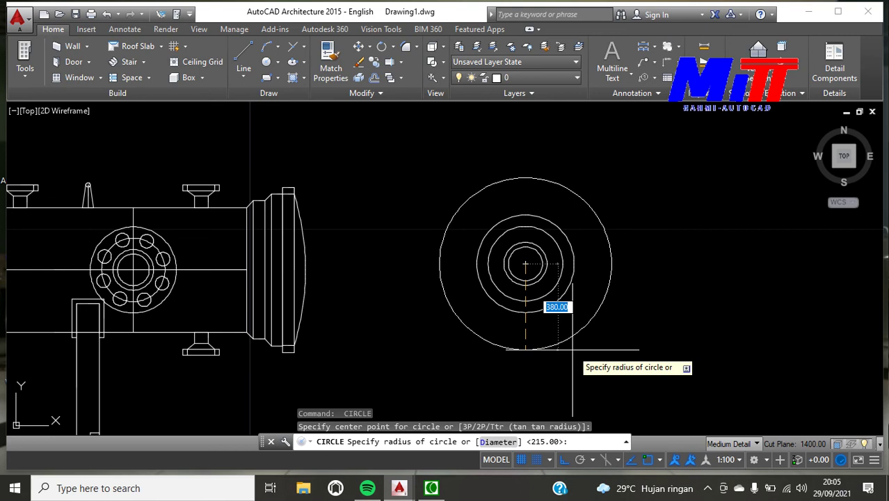
text(2)
text(87)
key(Return)
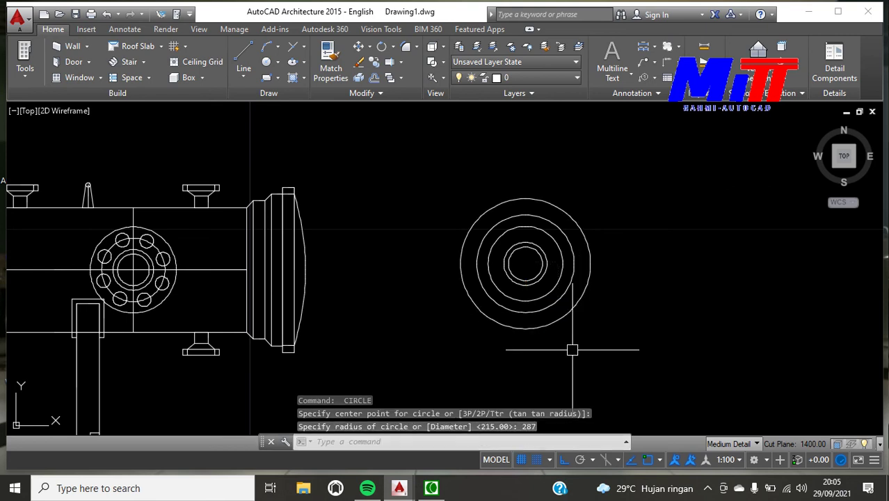
text(c)
key(Return)
click(525, 264)
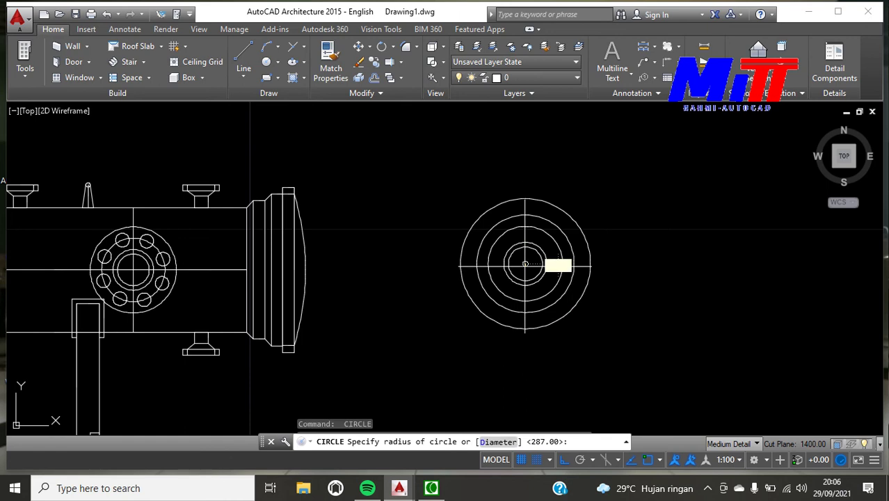
text(337)
key(Return)
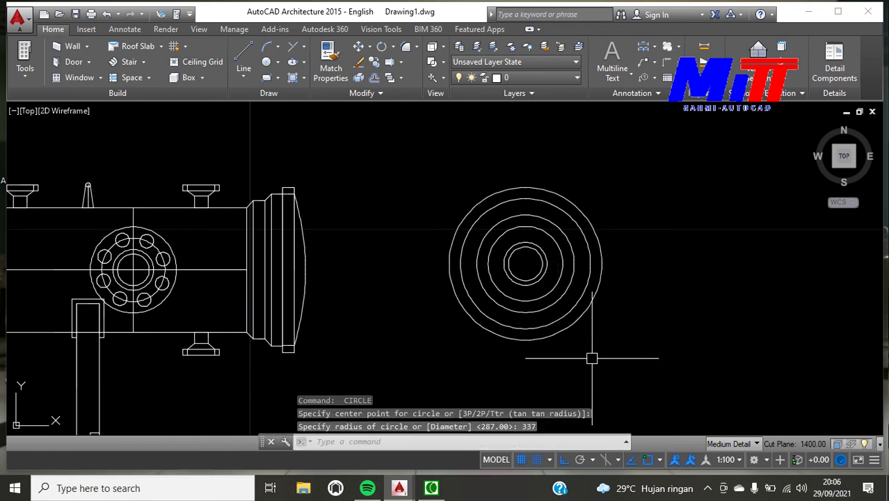
scroll(540, 257, up, 2)
key(Escape)
scroll(591, 328, down, 1)
scroll(516, 258, up, 2)
scroll(550, 243, down, 1)
scroll(530, 170, up, 2)
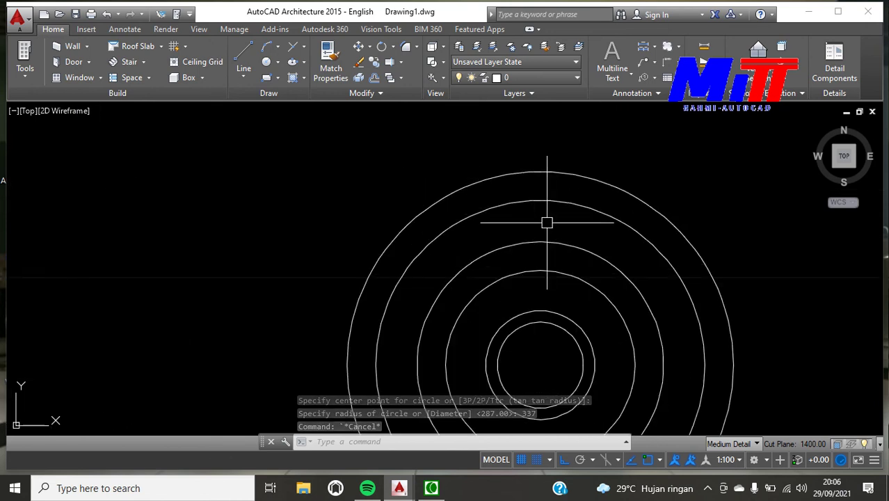
Step: Draw a vertical guide line up from the circles' centre and rotate it 20° about the centre
text(l)
key(Return)
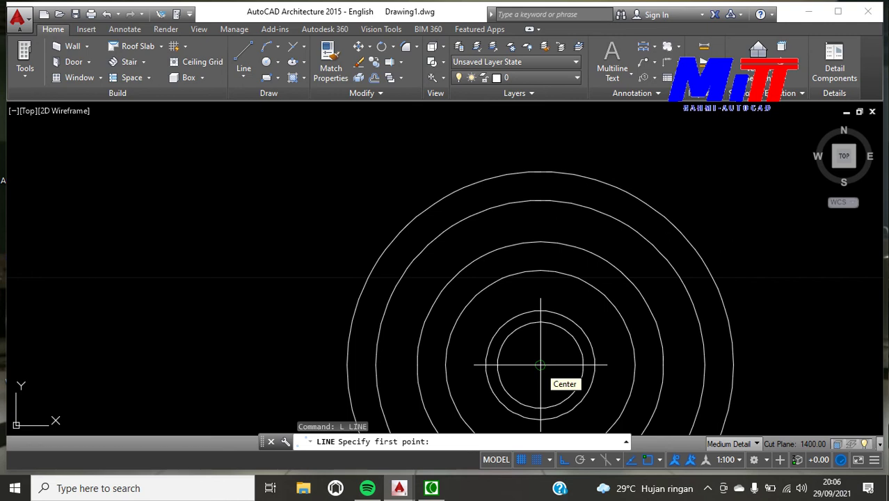
click(541, 365)
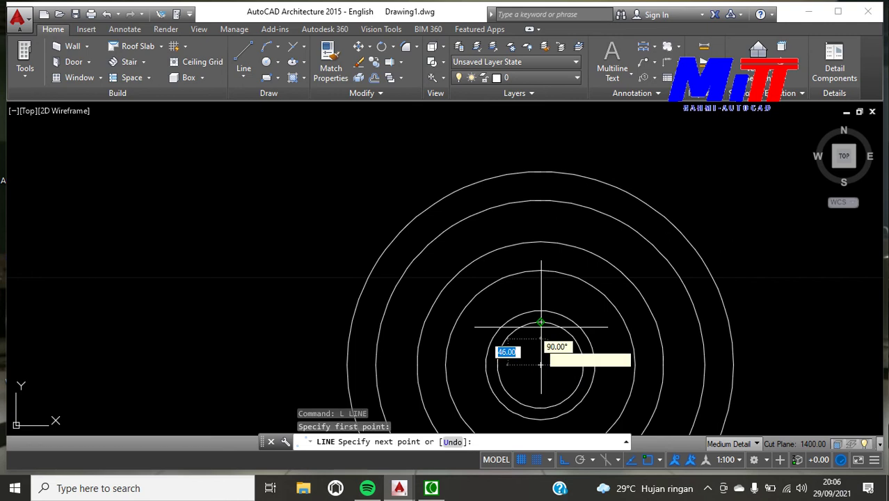
click(541, 201)
key(Escape)
click(542, 263)
text(ROtate)
key(Return)
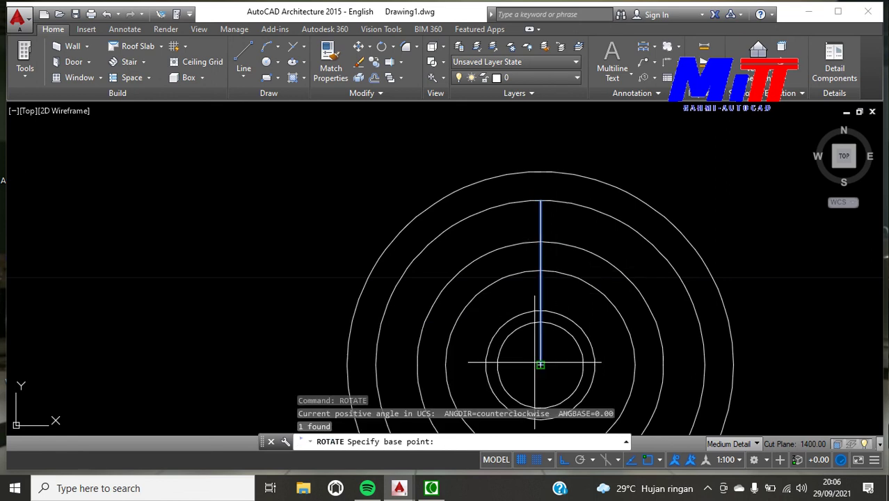
click(541, 364)
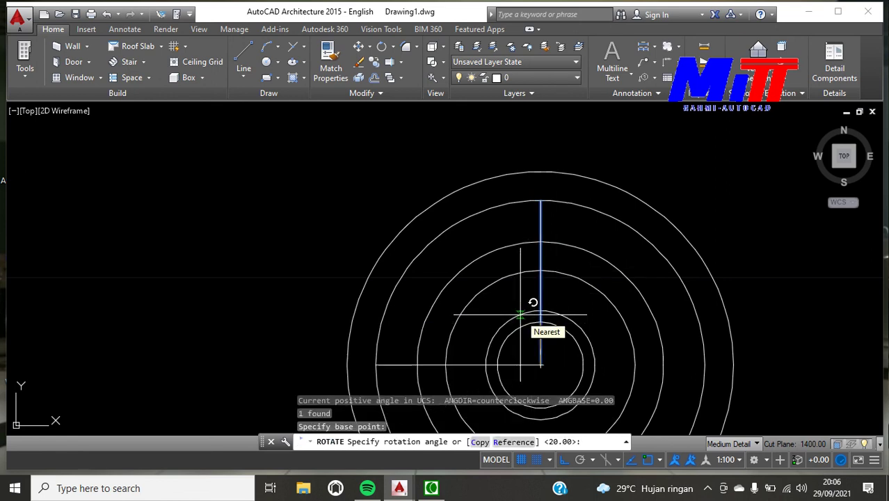
text(20)
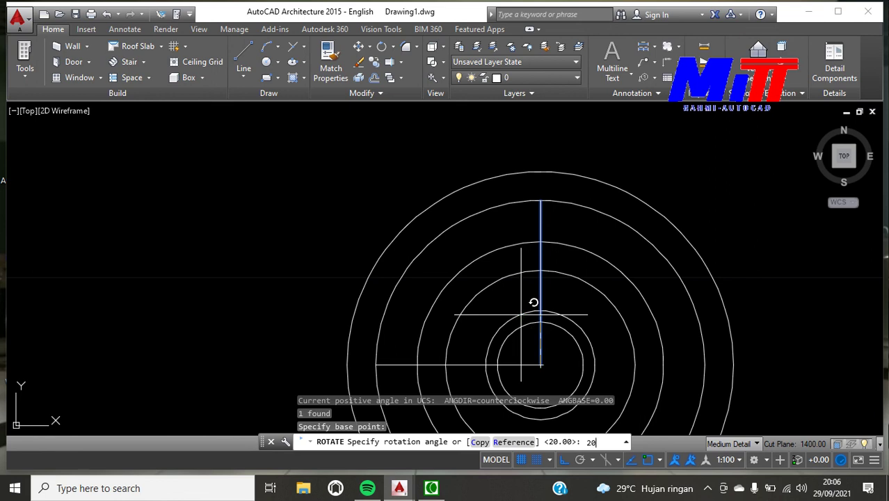
key(Return)
key(Escape)
Step: Draw a radius-30 circle at the rotated guide line's end
scroll(502, 227, up, 2)
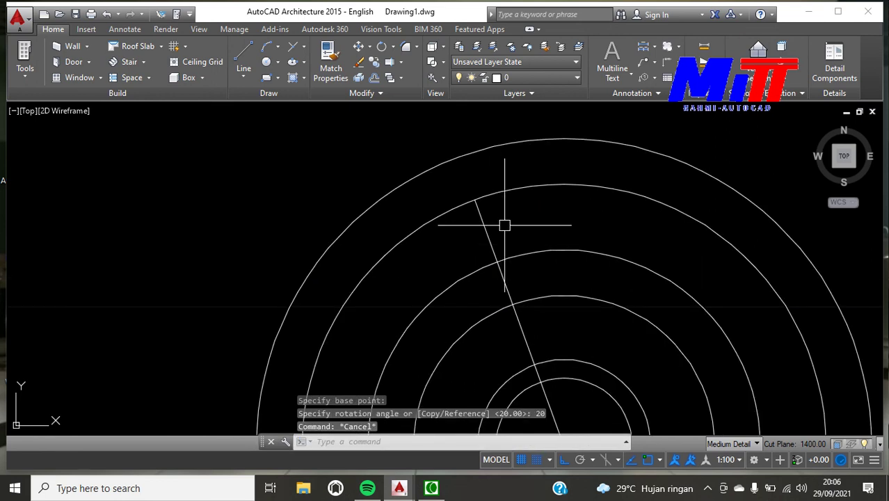
text(c)
key(Return)
click(475, 200)
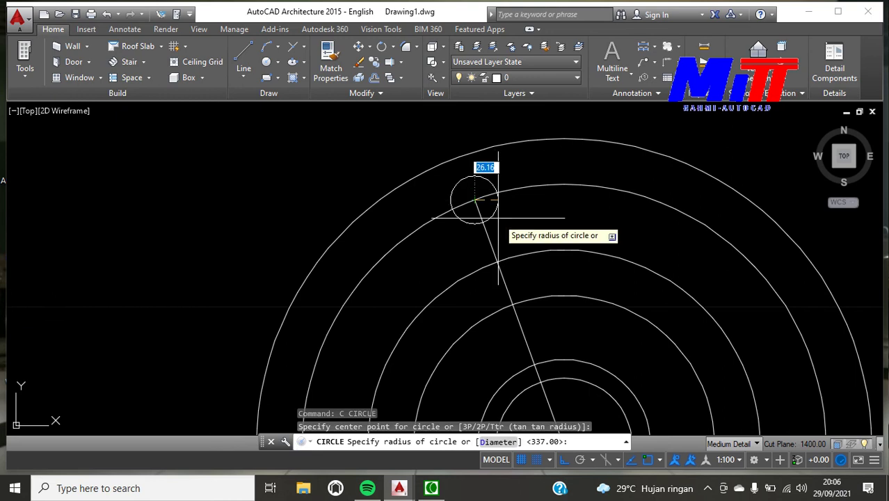
text(30)
key(Return)
Step: Delete the rotated guide line
scroll(582, 293, up, 2)
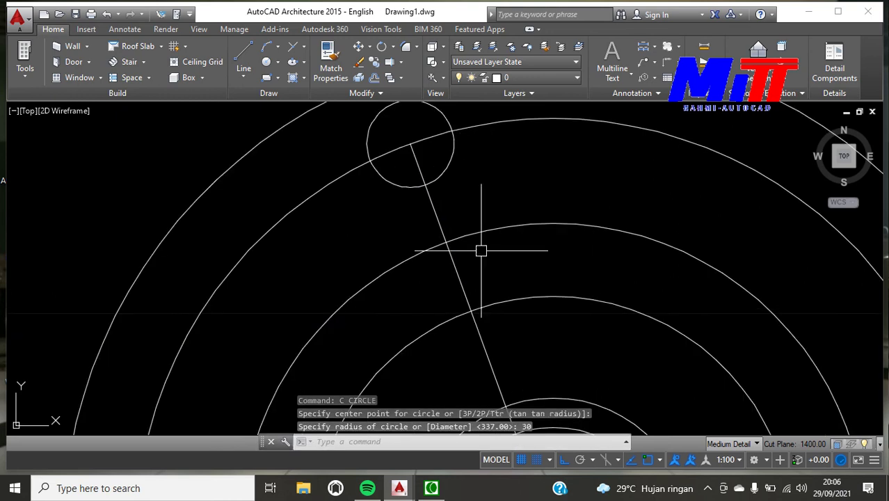
click(451, 262)
key(Delete)
scroll(508, 289, down, 2)
scroll(528, 240, up, 2)
text(l)
key(Return)
scroll(560, 247, down, 3)
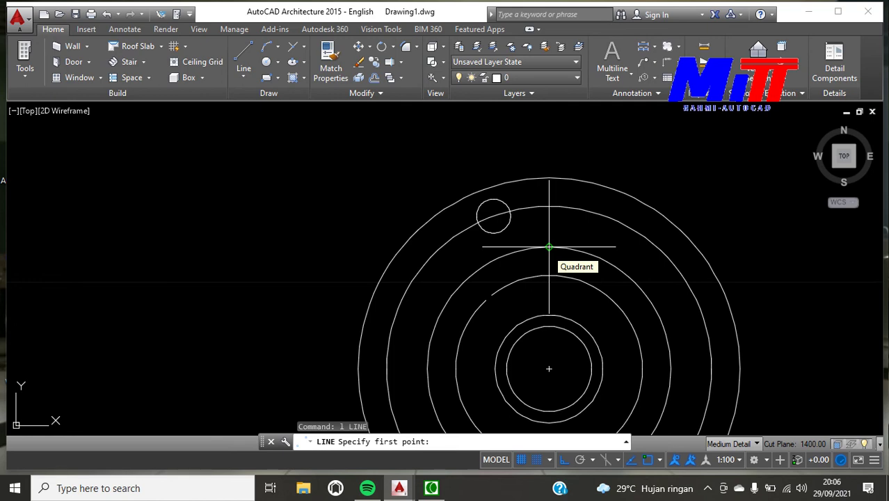
Step: Draw a short vertical line up from the outer circle's top quadrant
click(549, 247)
click(548, 207)
key(Escape)
Step: Offset the vertical line 50 to the right and 50 to the left
text(o)
key(Return)
text(50p)
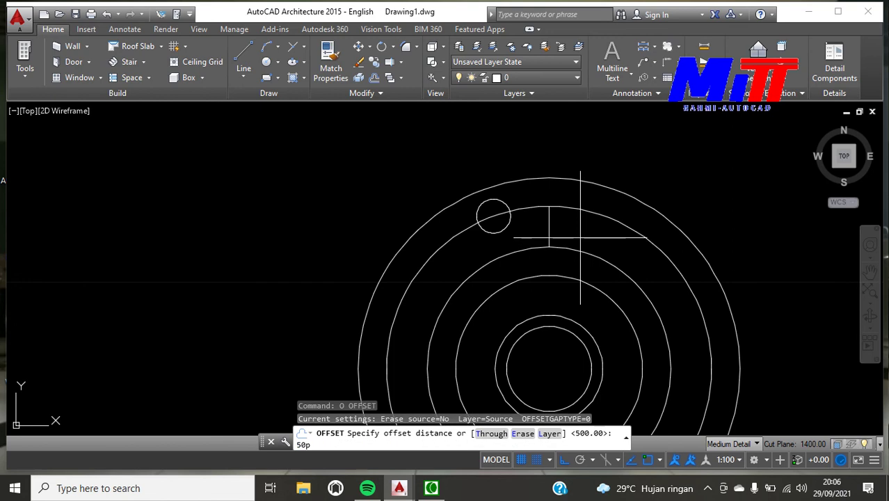
key(Return)
click(549, 224)
click(565, 215)
click(552, 226)
click(532, 230)
click(565, 244)
key(Escape)
scroll(564, 233, up, 2)
scroll(562, 230, down, 2)
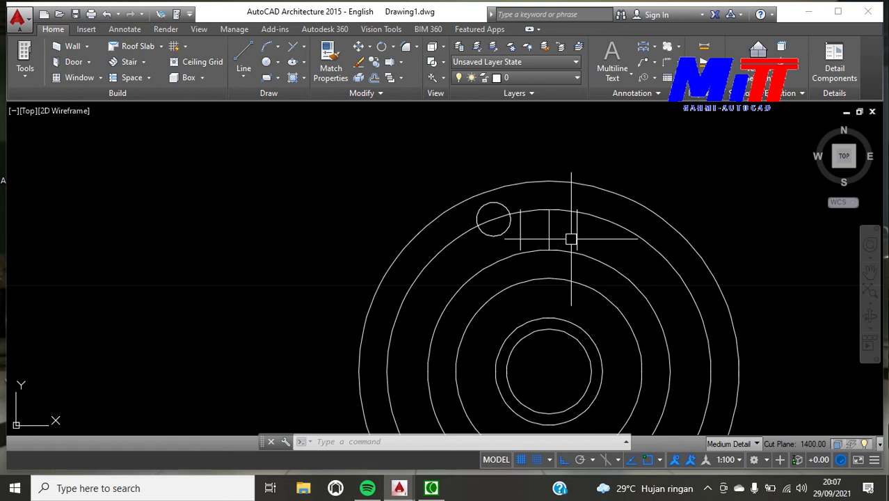
Step: Extend the middle line 100 units upward with a new line and pan the view down
text(l)
key(Return)
click(550, 209)
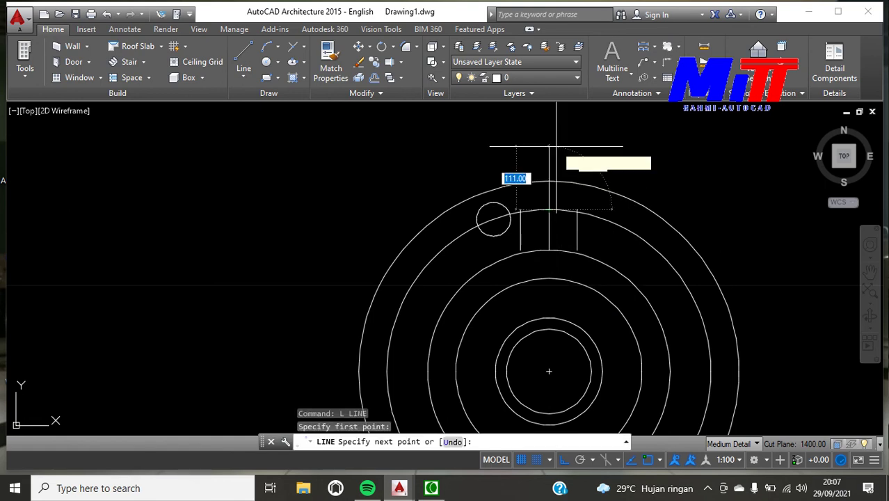
text(100)
key(Return)
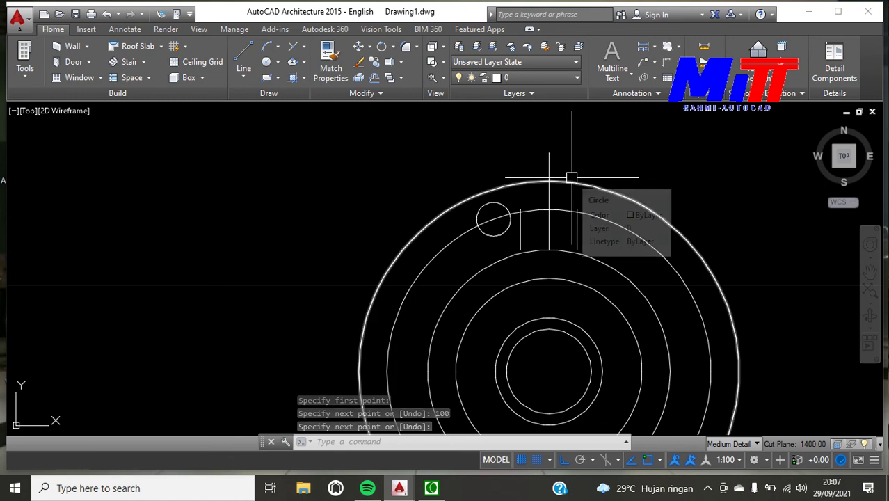
scroll(574, 182, down, 3)
scroll(564, 157, up, 3)
middle_drag(562, 151, 553, 189)
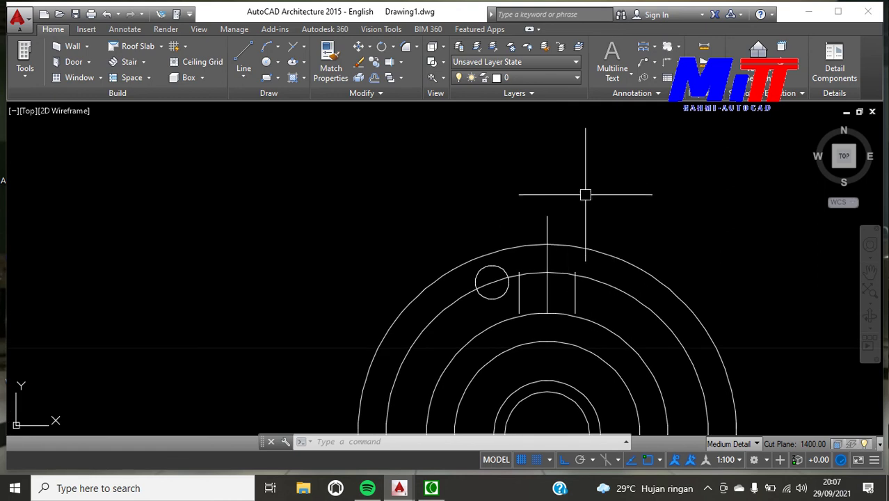
text(r)
key(Return)
click(490, 133)
Step: Draw a 280 by 50 rectangle above the circles using the Dimensions option
text(d)
key(Return)
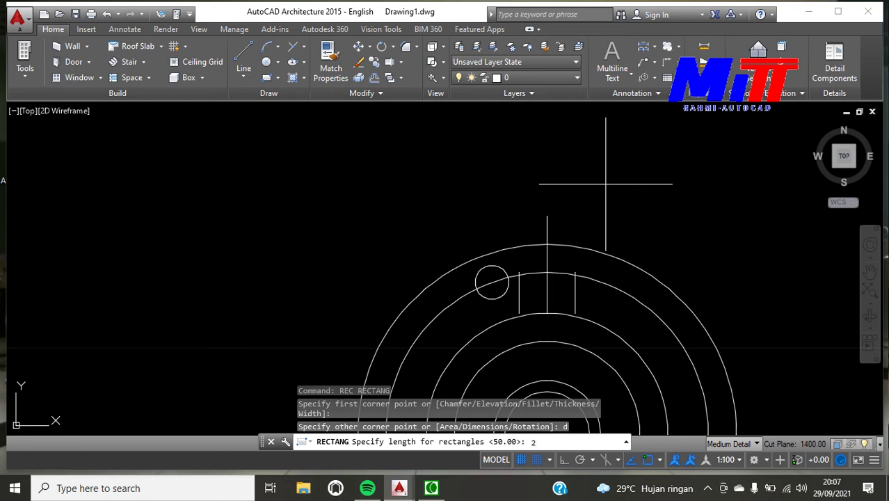
key(Return)
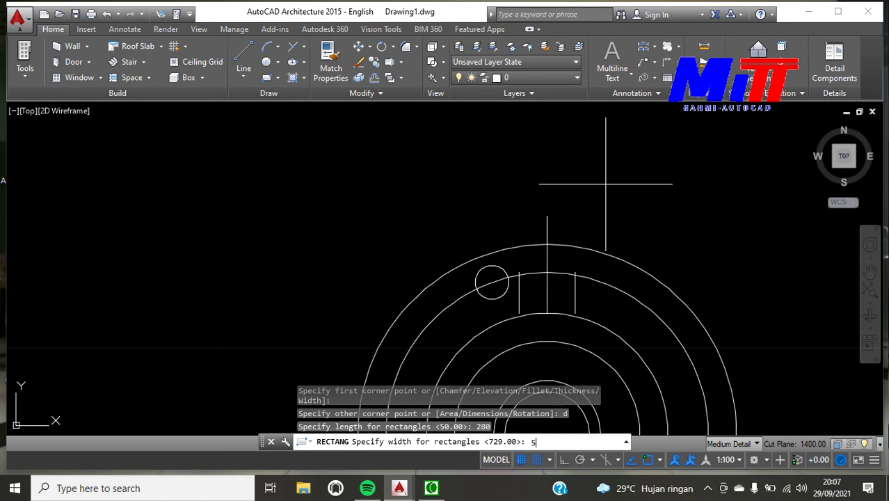
key(Return)
click(601, 181)
Step: Move the rectangle by its bottom midpoint onto the top of the nozzle centre line
click(586, 171)
text(m)
key(Return)
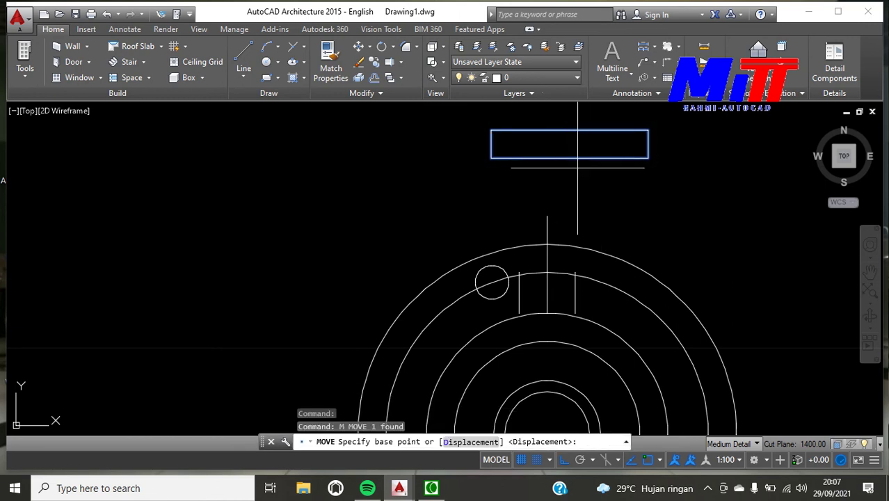
click(569, 158)
click(547, 216)
key(Escape)
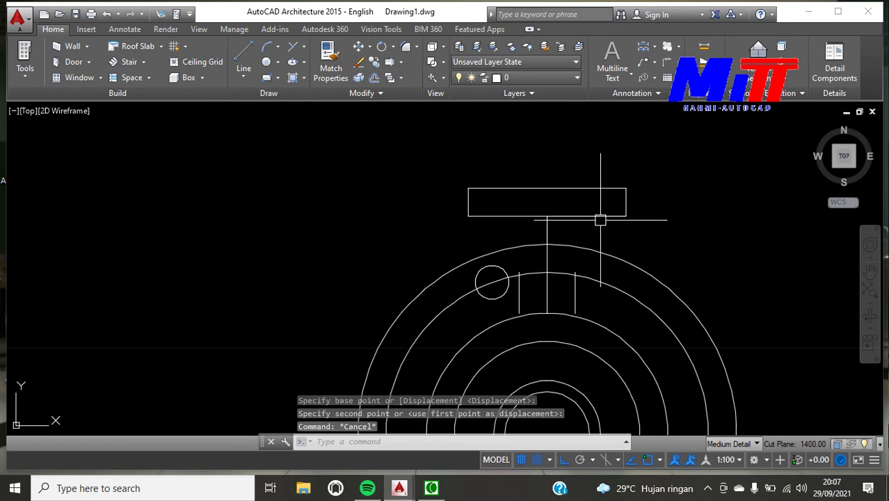
Step: Explode the rectangle into separate lines
click(600, 213)
text(x)
key(Return)
key(Escape)
text(o)
key(Return)
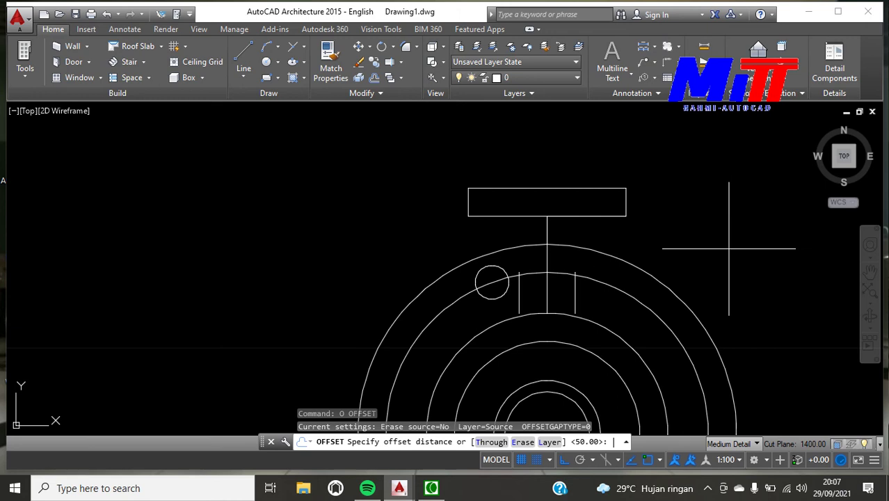
Step: Offset the flange rectangle's end edge 50 inward
text(0)
key(Return)
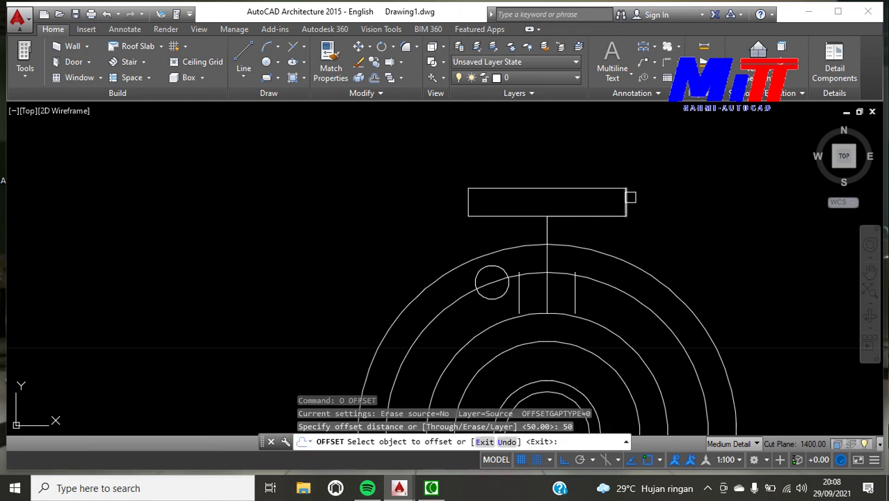
click(470, 201)
click(481, 197)
key(Escape)
Step: Draw slanted neck lines from the rectangle corners down to the vessel's outer arc
text(l)
key(Return)
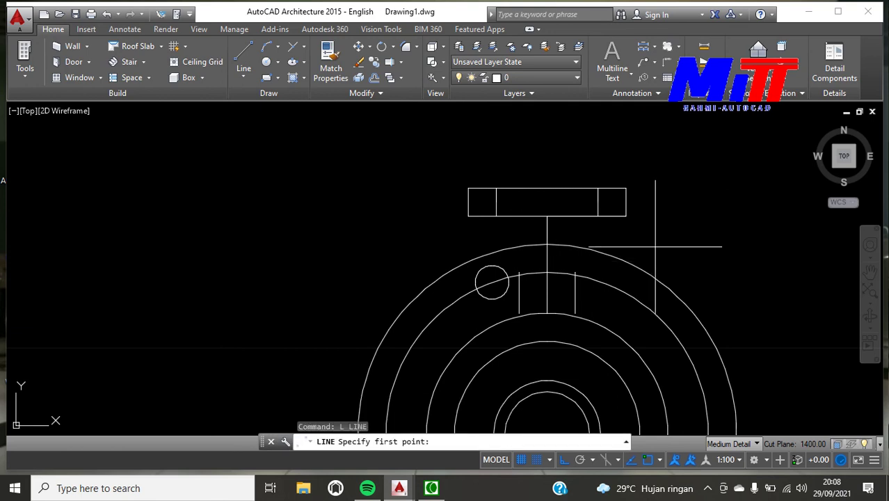
click(597, 217)
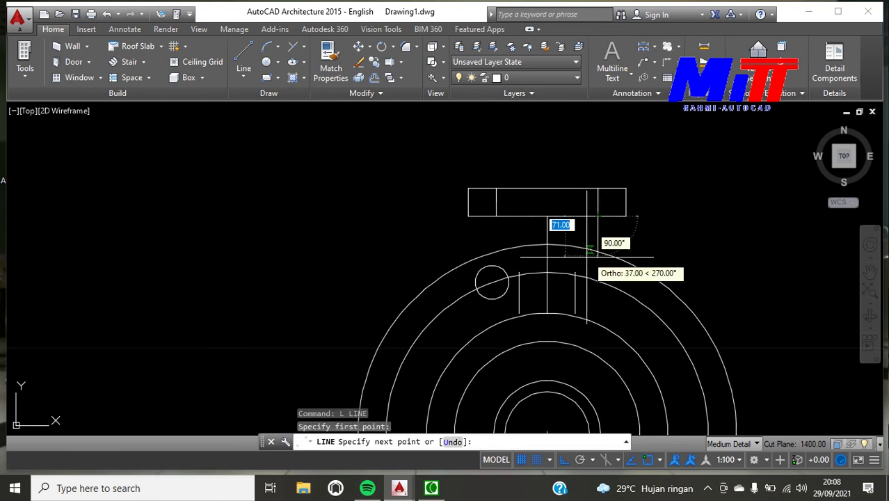
scroll(575, 272, up, 4)
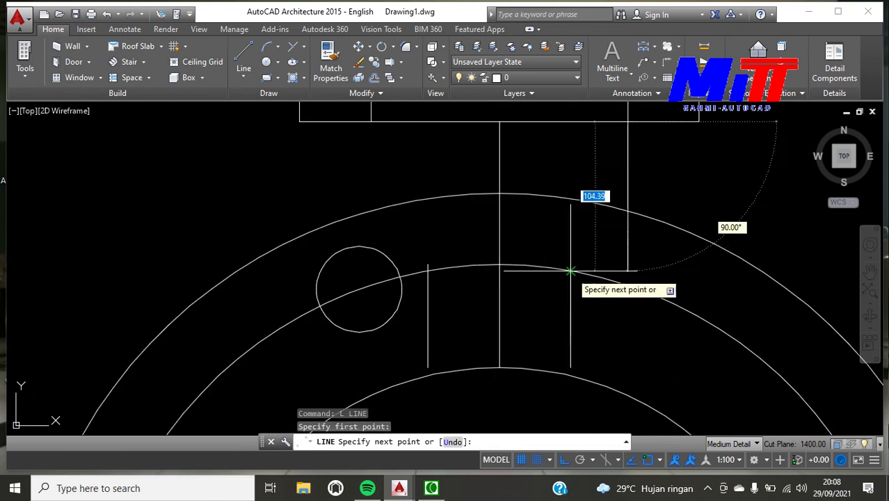
click(570, 271)
key(Return)
scroll(490, 293, down, 2)
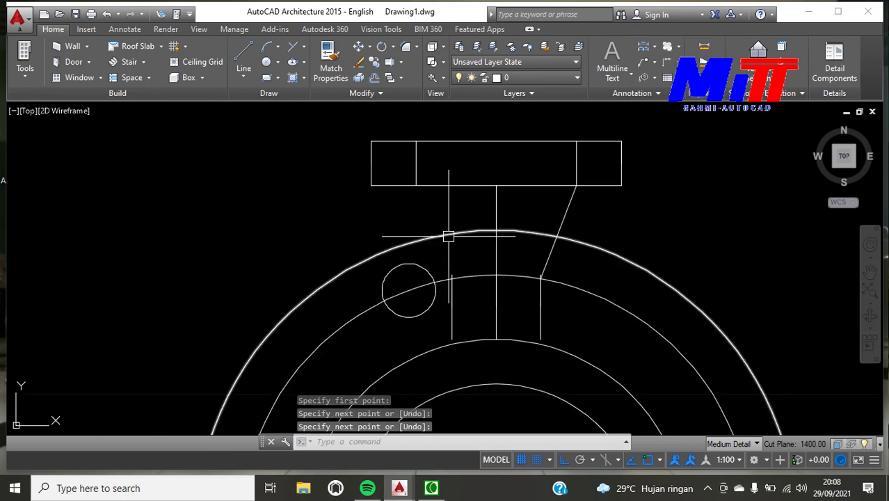
key(Return)
click(416, 186)
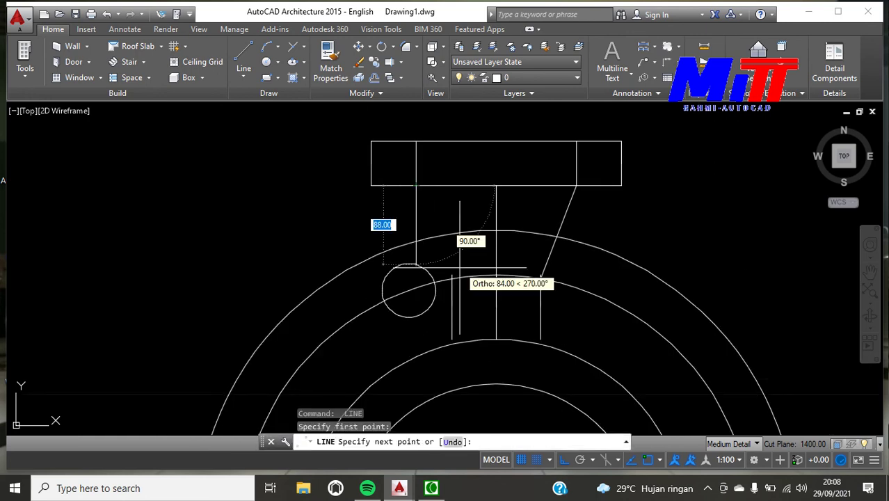
scroll(457, 275, up, 4)
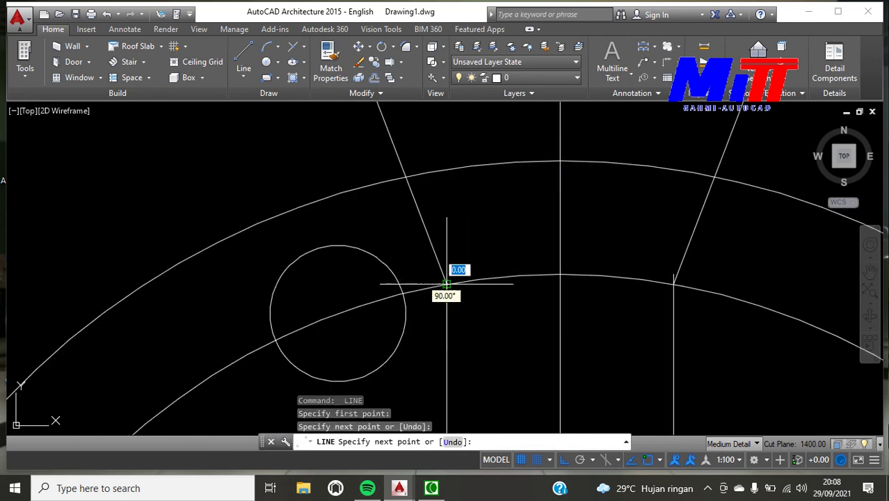
key(Escape)
scroll(470, 296, down, 4)
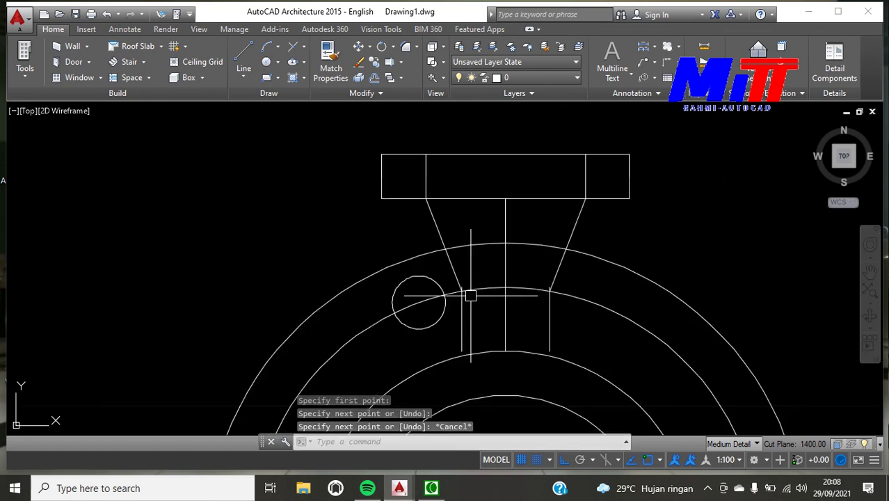
scroll(480, 272, down, 2)
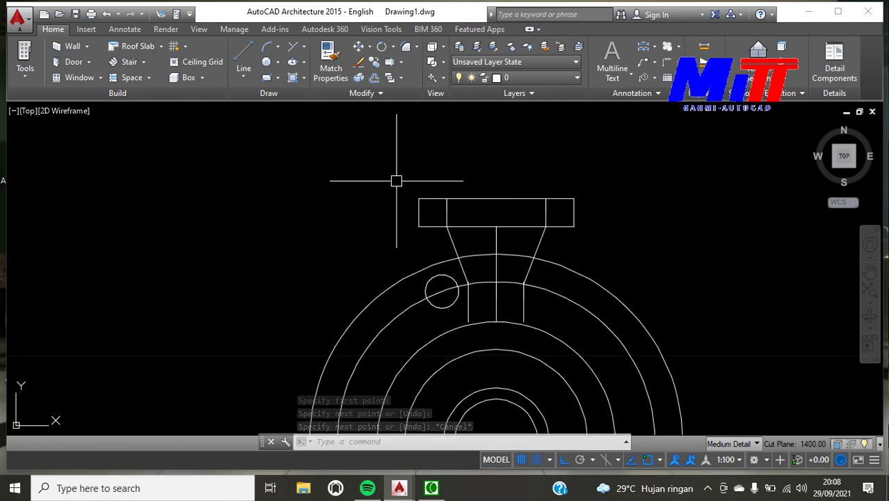
Step: Mirror the nozzle lines, excluding the small circle, about a line through the vessel centre, keeping originals
click(407, 159)
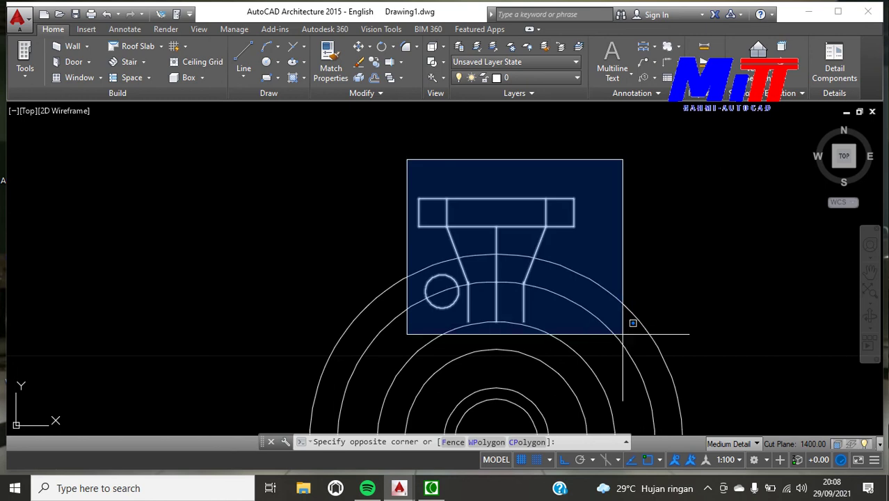
click(621, 334)
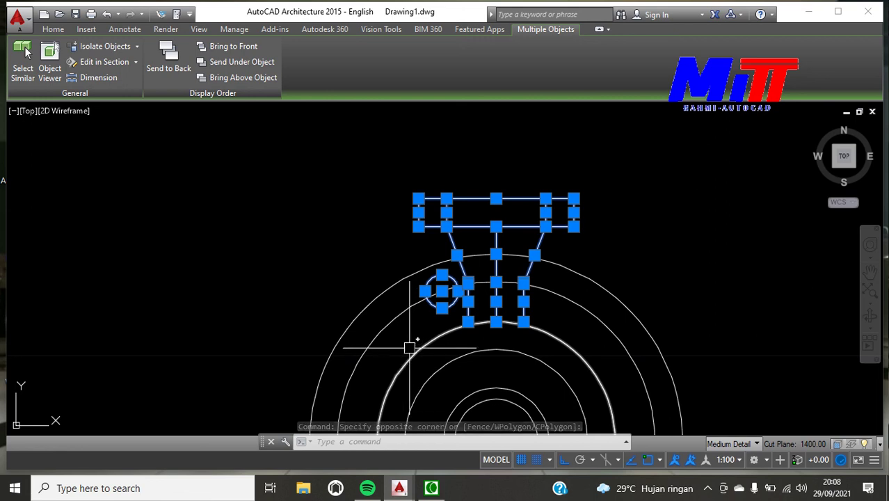
shift+click(429, 304)
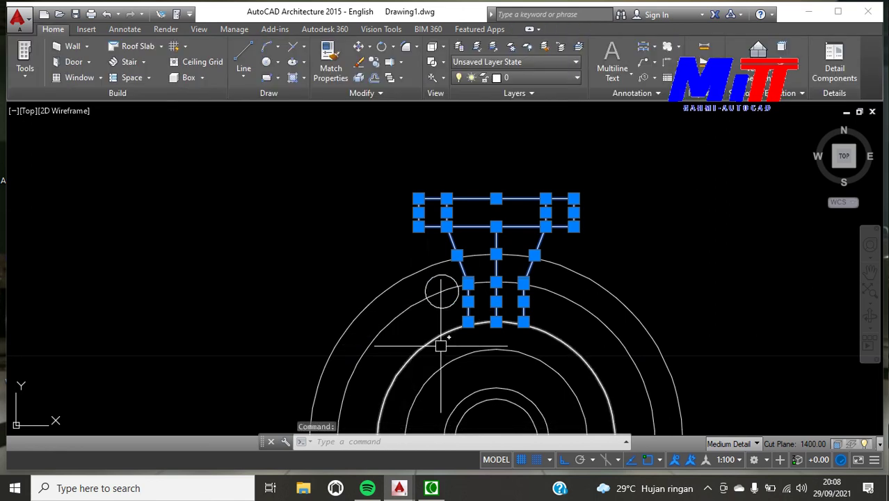
text(mi)
key(Return)
scroll(616, 362, down, 4)
click(549, 355)
click(738, 376)
middle_drag(688, 331, 688, 191)
scroll(578, 149, up, 3)
key(Return)
Step: Select the small bolt-hole circle for an array, then cancel the pending command
click(519, 295)
text(arr)
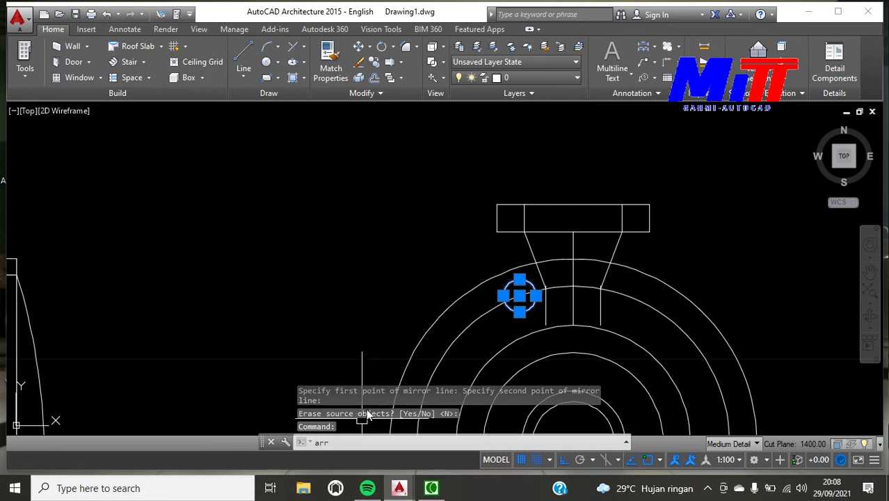
key(Escape)
Step: Polar-array the small bolt-hole circle into 8 copies over 360° about the flange centre
text(arr)
click(381, 325)
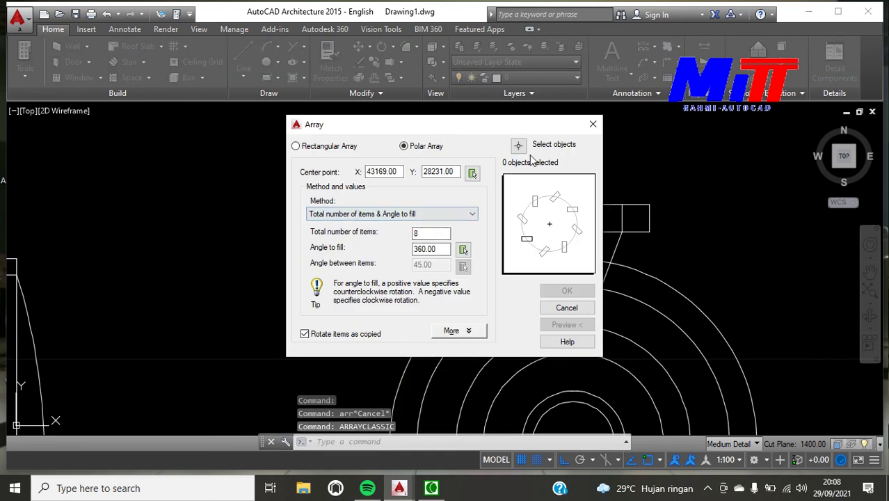
click(519, 146)
click(507, 286)
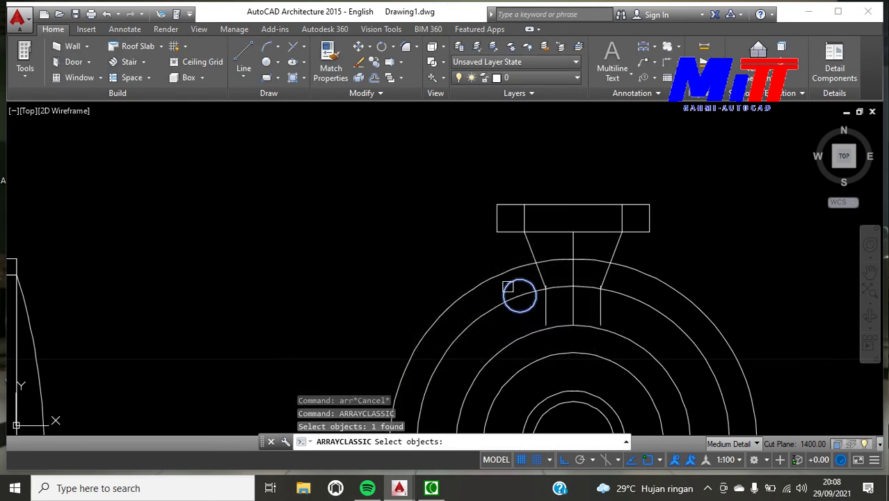
key(Return)
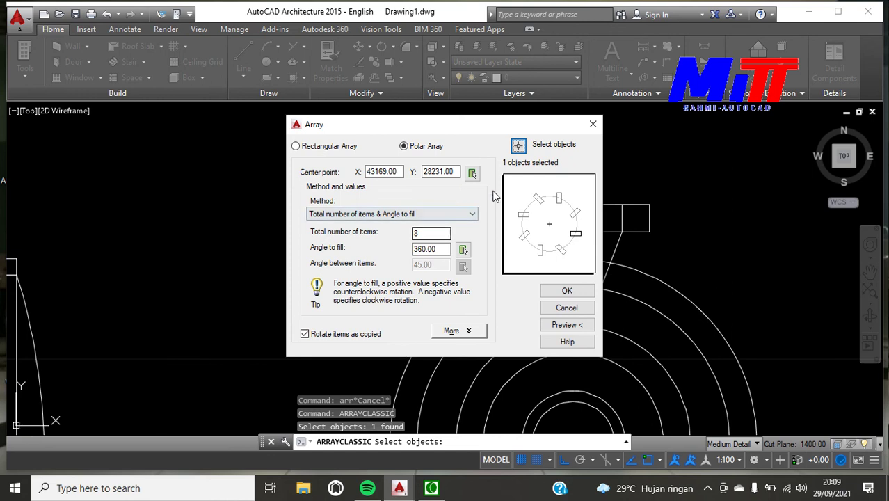
click(472, 173)
scroll(536, 298, down, 2)
scroll(537, 298, down, 2)
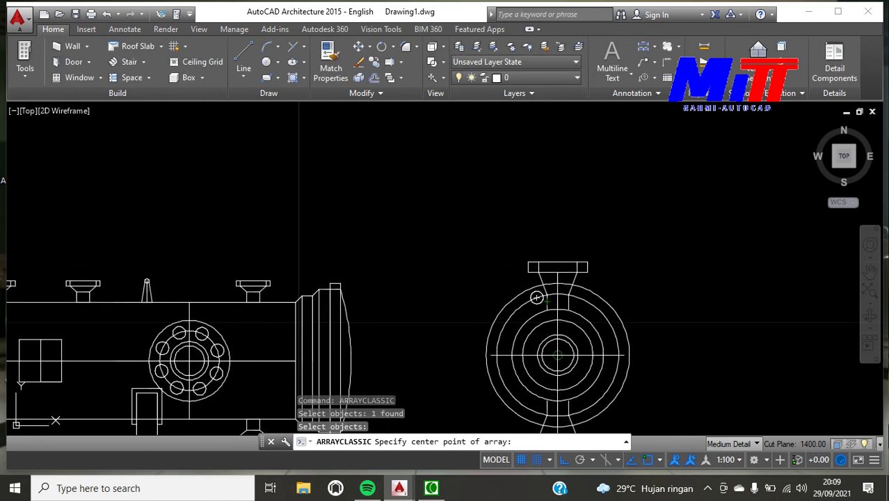
click(559, 361)
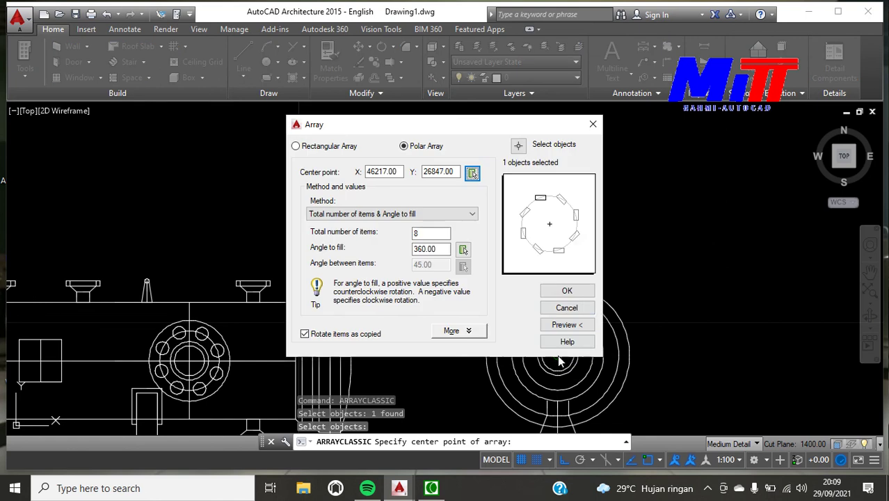
click(565, 292)
key(Escape)
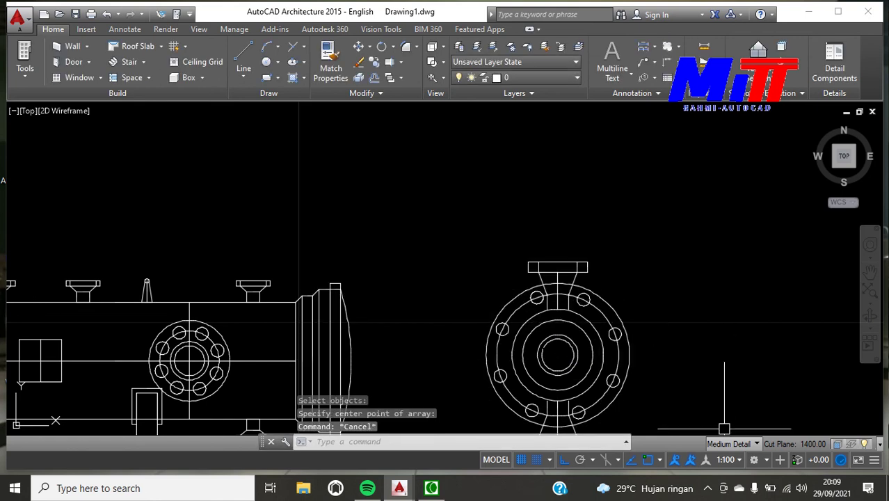
Step: Draw a 200-long line starting at the flange centre
scroll(647, 327, down, 2)
scroll(439, 354, up, 4)
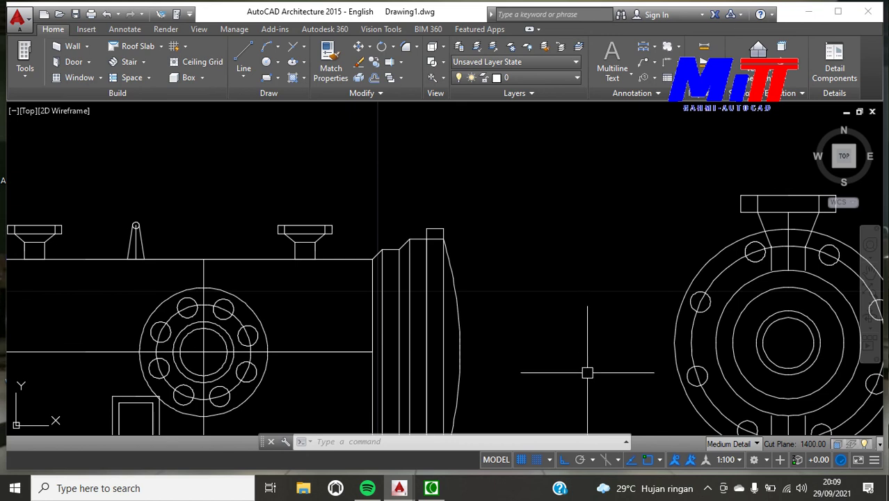
text(l)
key(Return)
click(788, 342)
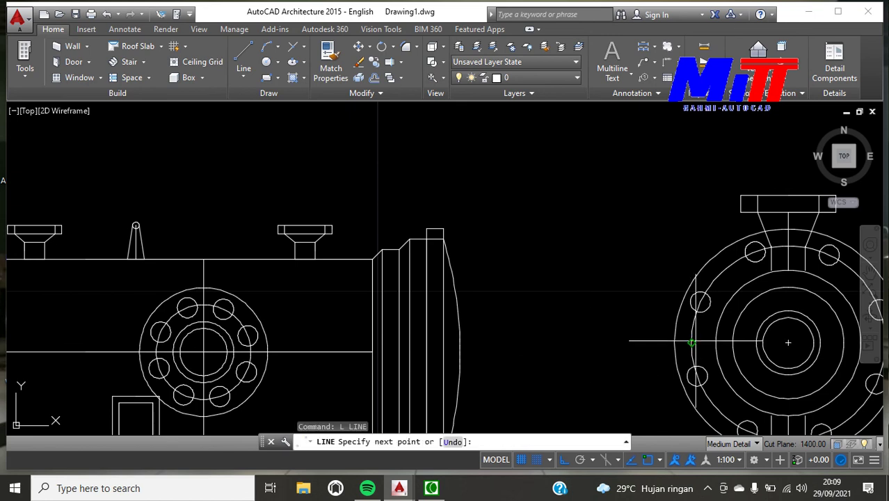
text(200)
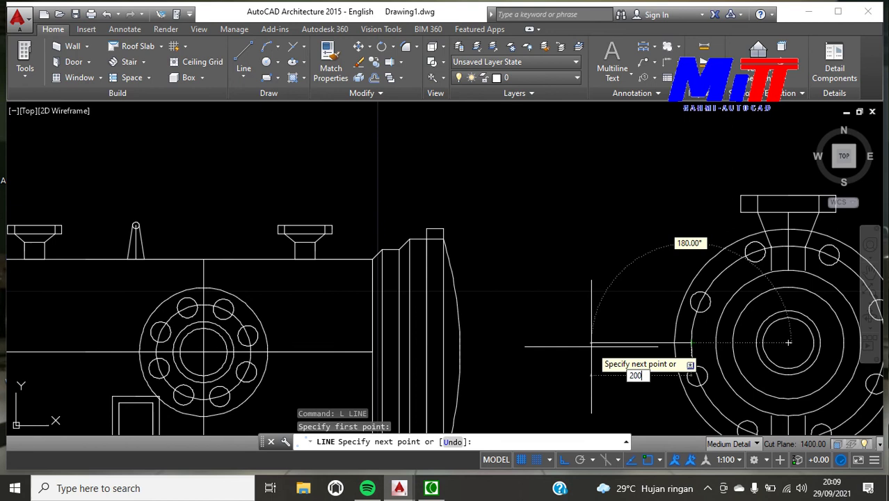
key(Return)
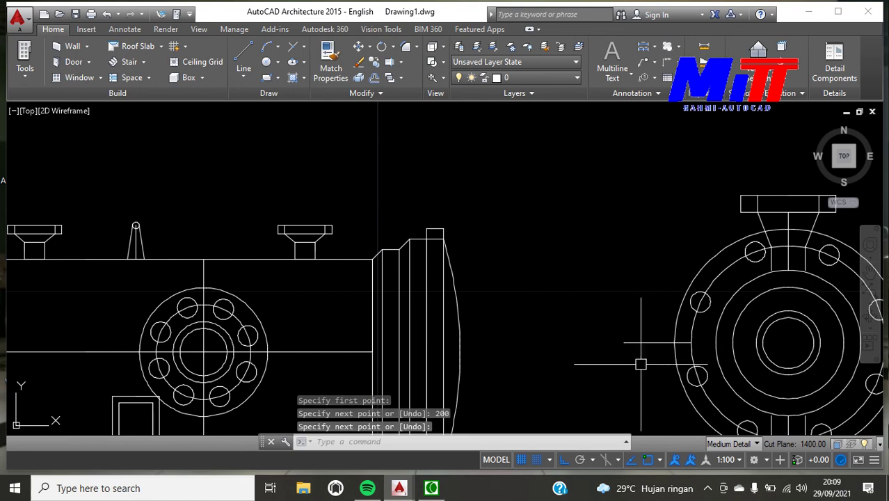
Step: Draw a 50 × 729 rectangle using the Dimensions option
text(rec)
key(Return)
click(548, 238)
text(d)
key(Return)
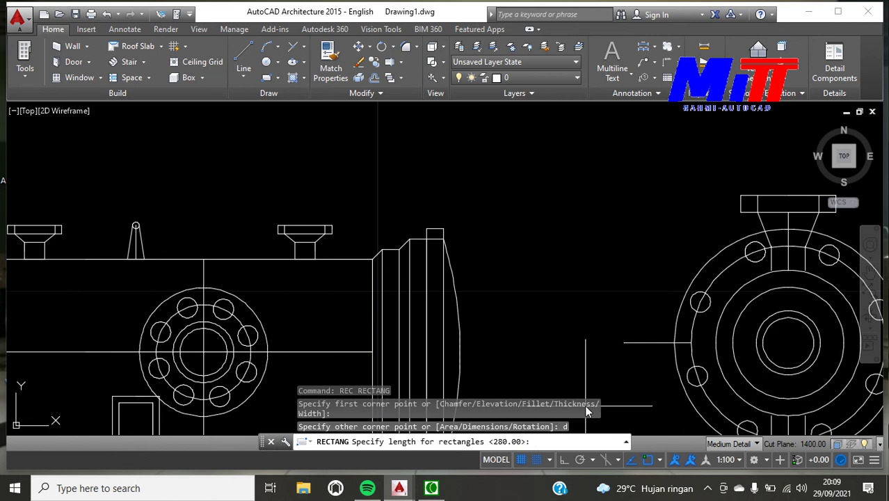
key(Return)
text(7)
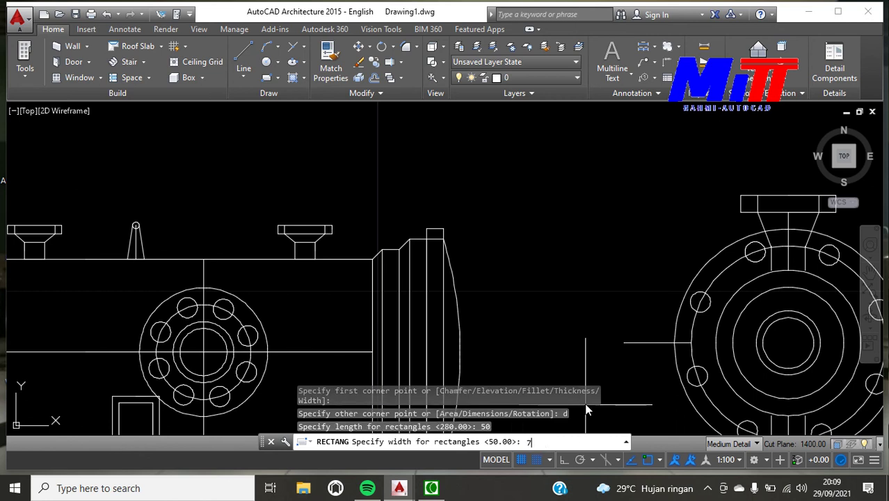
text(29)
key(Return)
click(566, 347)
Step: Move the rectangle further right beside the end-view flange
click(566, 347)
text(m)
key(Return)
click(565, 361)
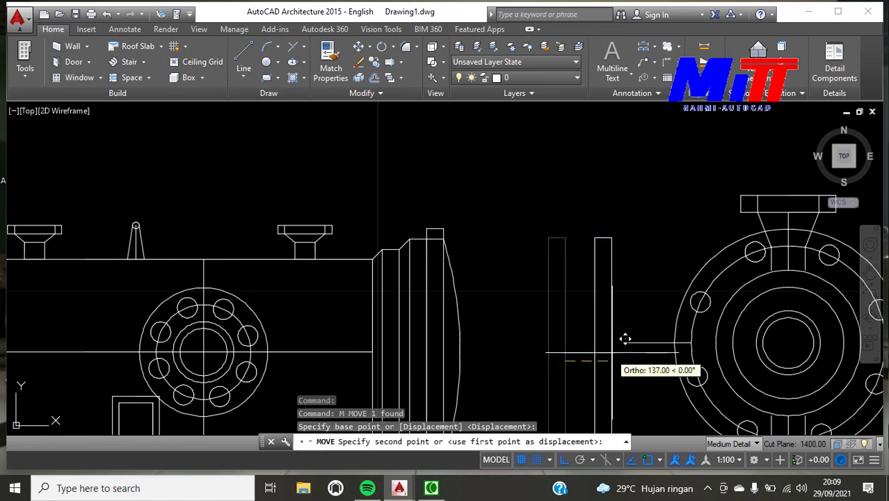
click(616, 368)
key(Escape)
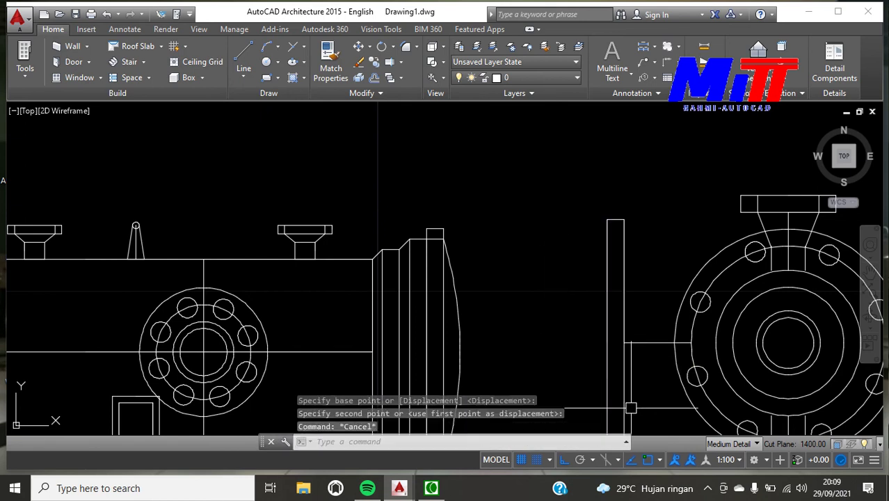
Step: Explode the rectangle into separate lines with X
click(624, 276)
text(x)
key(Return)
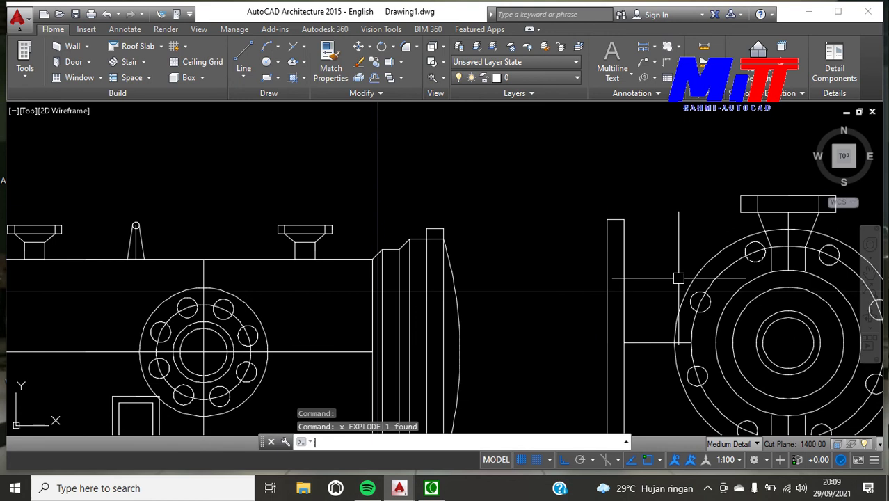
text(O)
key(Return)
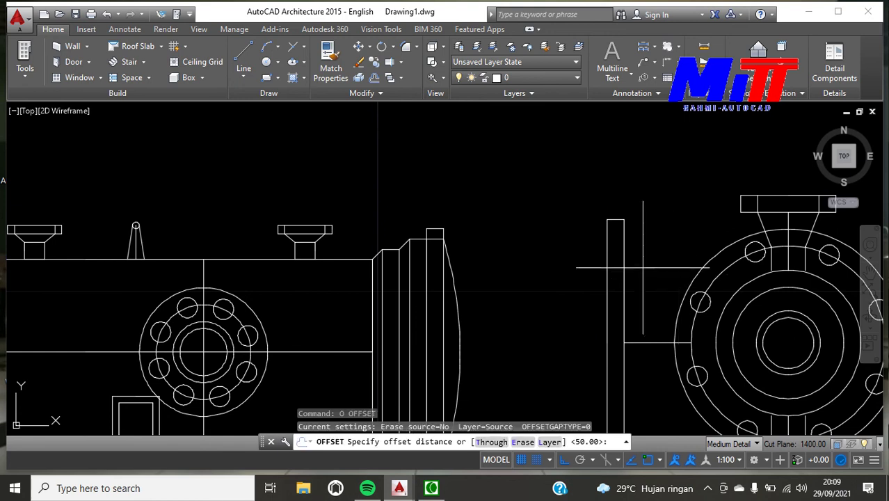
Step: Draw a short horizontal line from the plate to the flange
key(Escape)
text(l)
key(Return)
scroll(626, 347, up, 4)
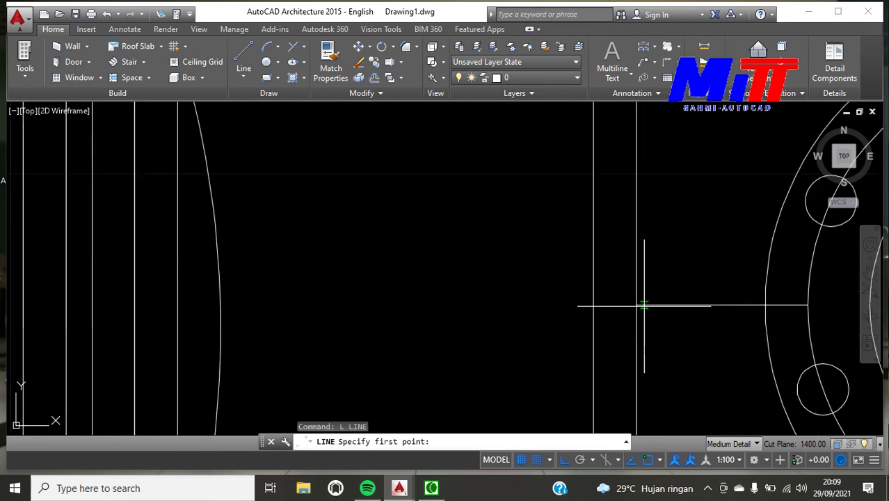
click(636, 304)
click(594, 304)
key(Escape)
Step: Offset the horizontal line by 429/2
text(o)
key(Return)
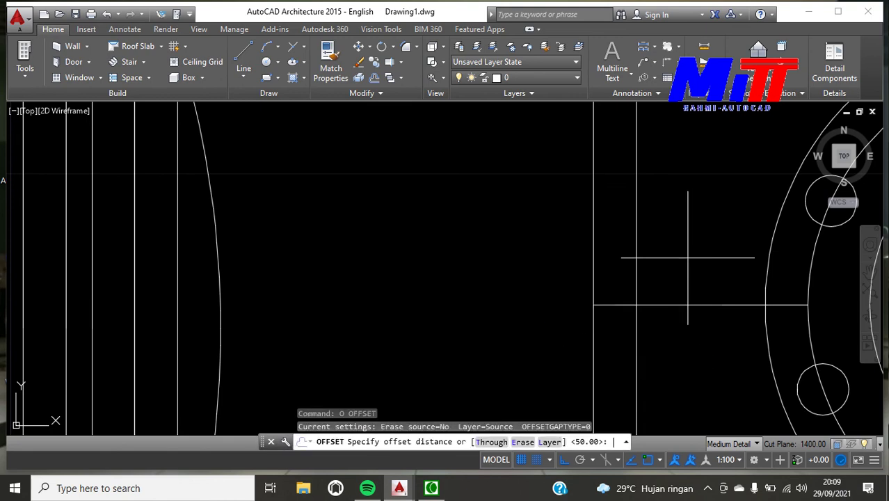
text(429)
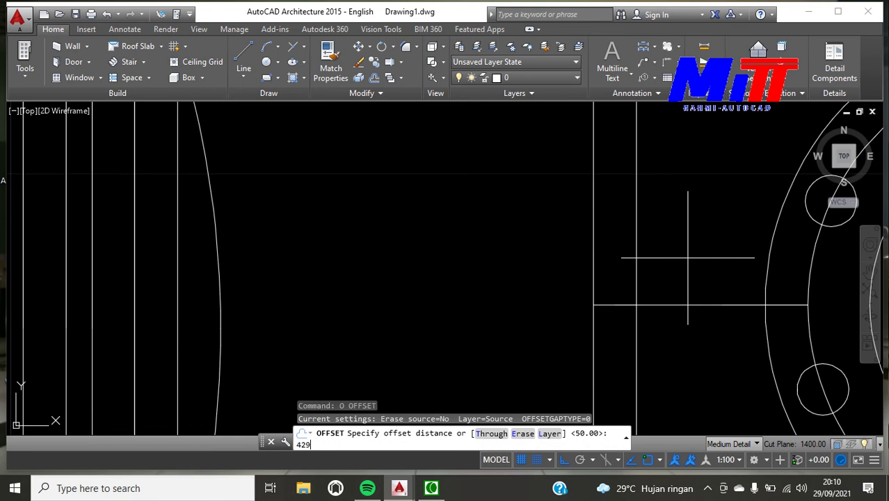
key(Return)
click(612, 306)
click(611, 306)
click(615, 260)
scroll(615, 260, down, 4)
Step: Offset the line 529/2 to both sides and delete the leftover original
key(Return)
key(Return)
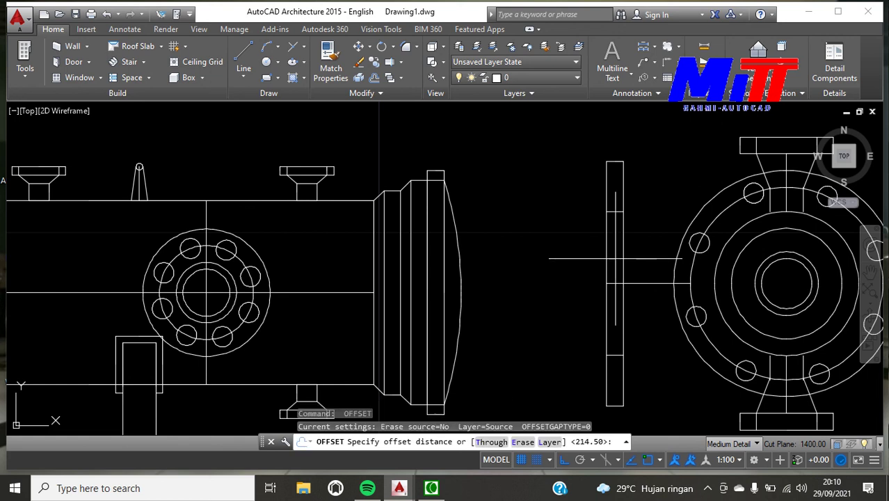
text(5)
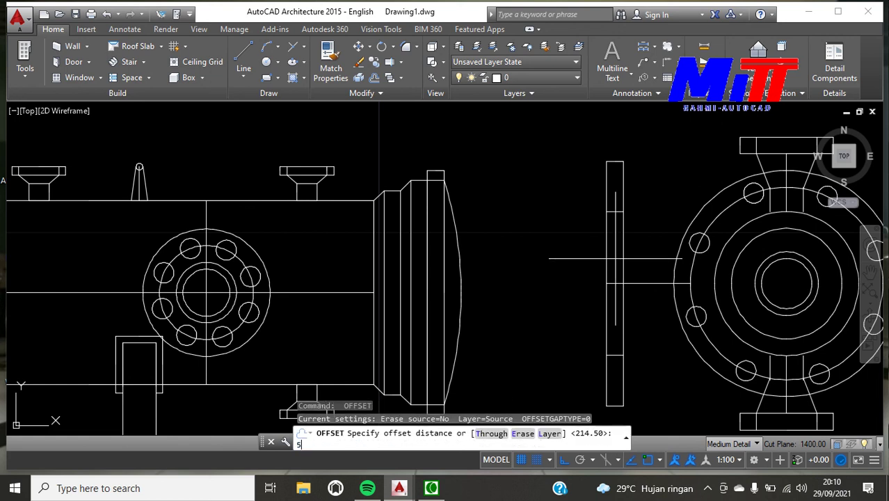
text(29)
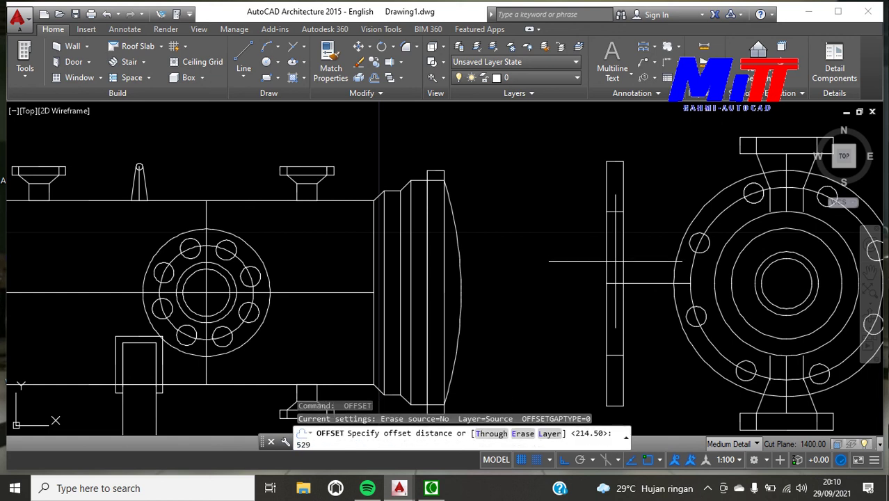
text(/2)
key(Return)
scroll(615, 283, up, 2)
click(615, 283)
click(615, 226)
click(614, 283)
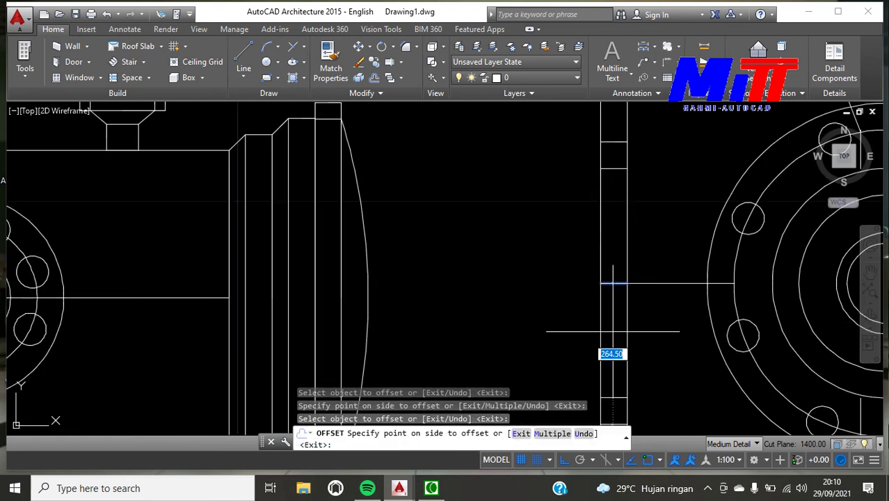
click(613, 331)
key(Escape)
click(615, 283)
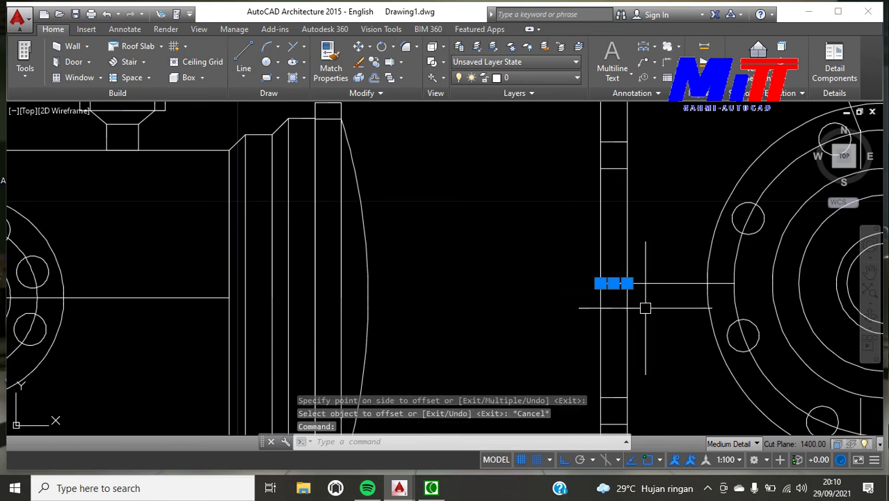
key(Delete)
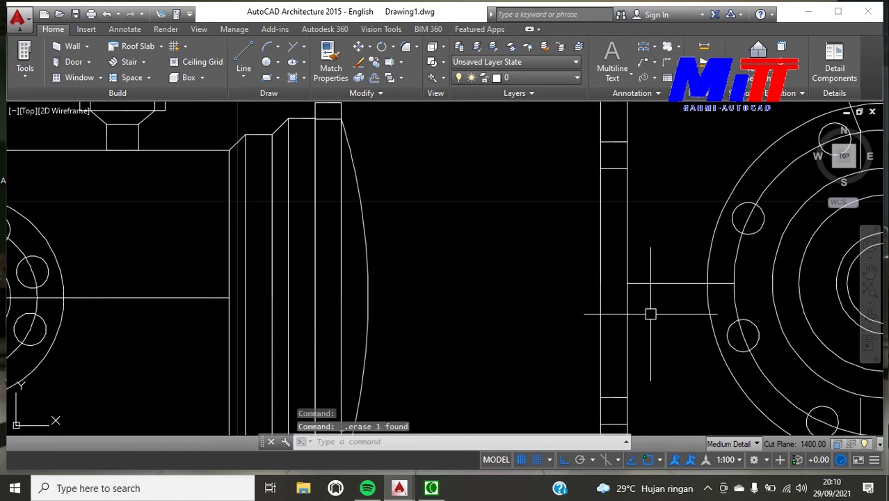
Step: Draw the diagonal neck edge from the flange corner to the bolt-hole centre
text(l)
key(Return)
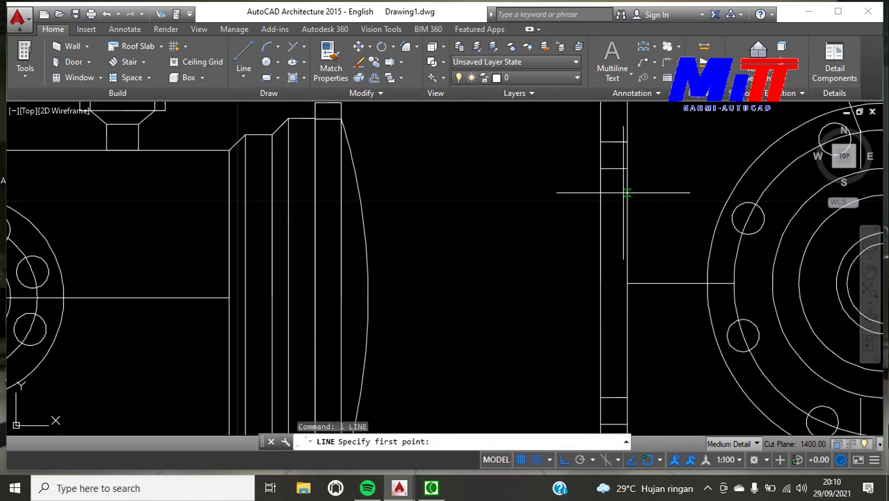
click(627, 142)
click(748, 217)
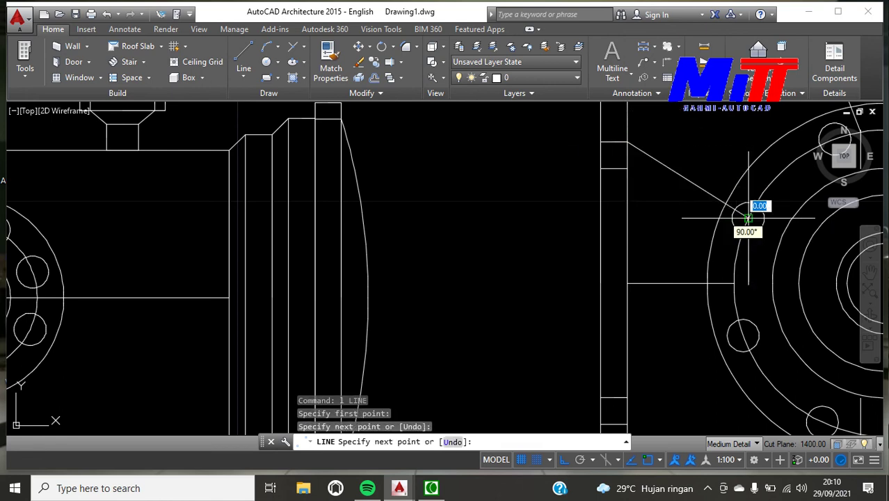
key(Return)
key(Return)
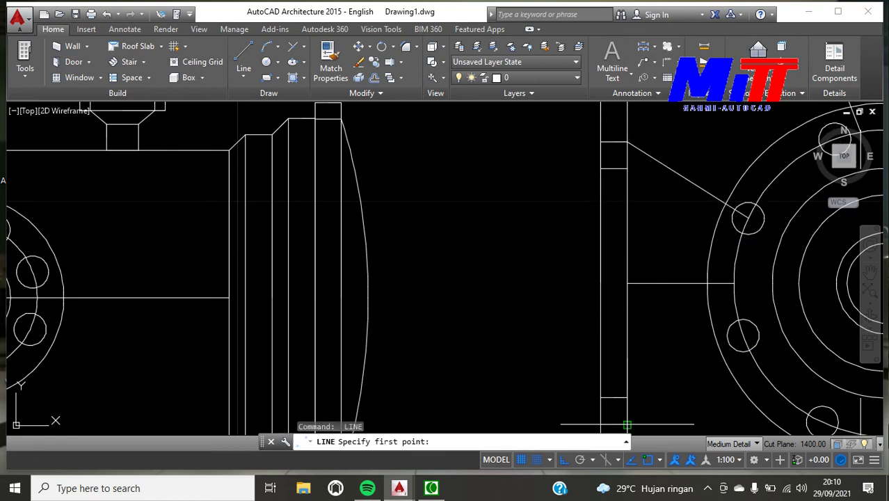
scroll(628, 380, down, 2)
click(629, 407)
key(Escape)
scroll(574, 273, down, 3)
scroll(575, 273, down, 3)
scroll(490, 299, up, 3)
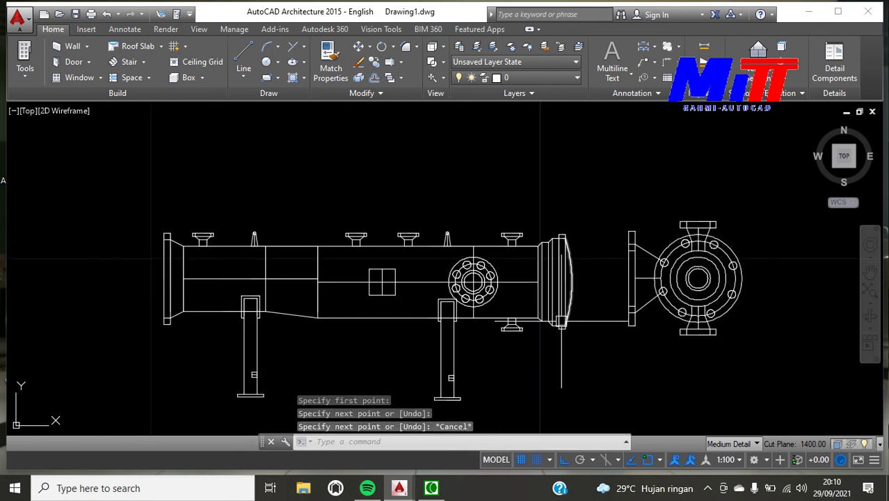
scroll(411, 324, up, 2)
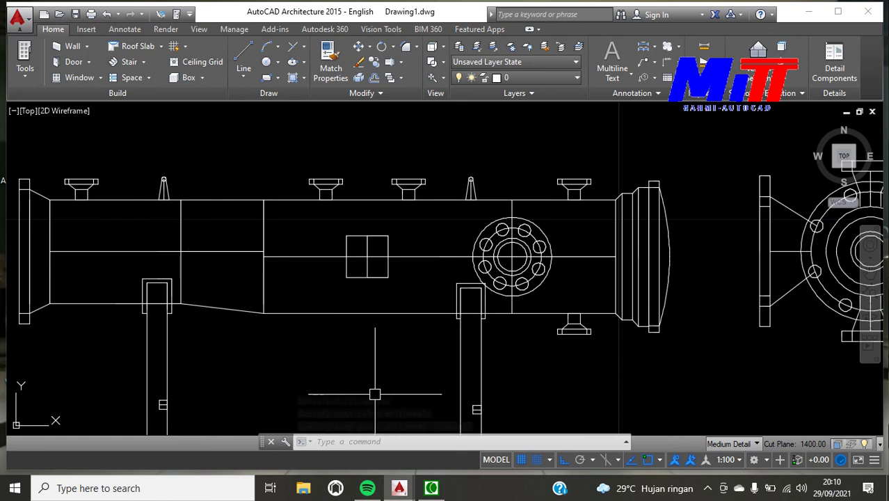
Step: Trim the lower shell line segments crossing and between the two saddle support columns
text(tr)
key(Return)
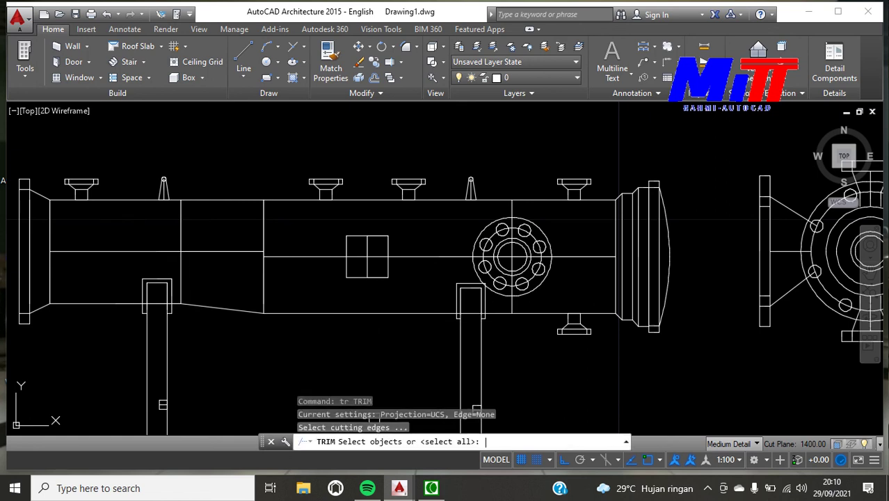
key(Return)
scroll(156, 299, up, 2)
scroll(116, 297, up, 2)
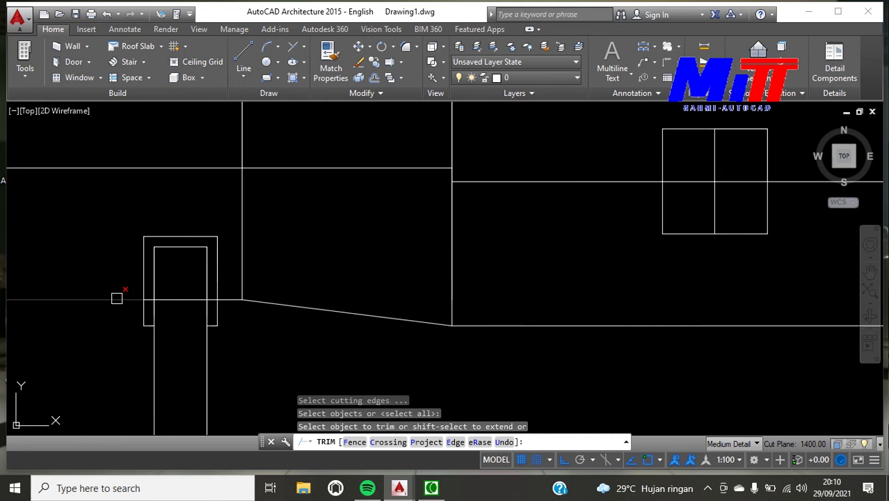
scroll(130, 298, up, 5)
click(202, 304)
click(280, 307)
scroll(365, 362, down, 5)
click(413, 357)
scroll(710, 384, up, 5)
scroll(575, 311, up, 3)
click(551, 307)
scroll(651, 314, up, 4)
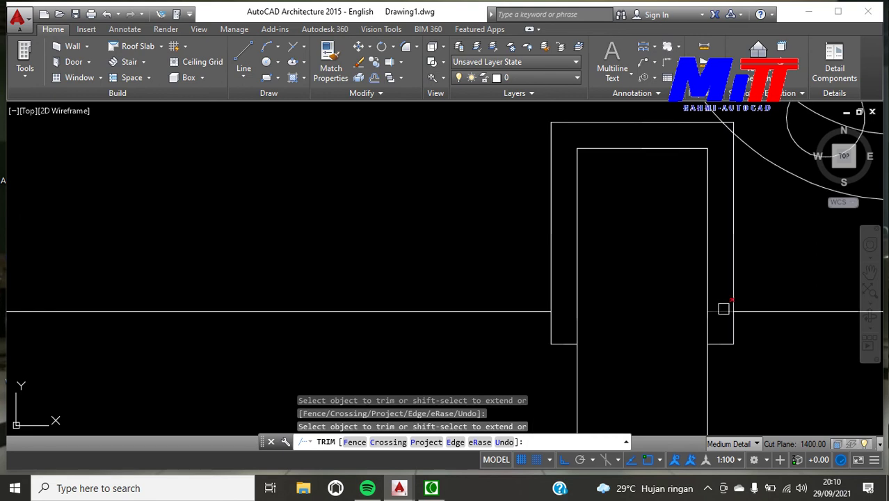
key(Escape)
scroll(529, 379, down, 3)
scroll(519, 387, down, 2)
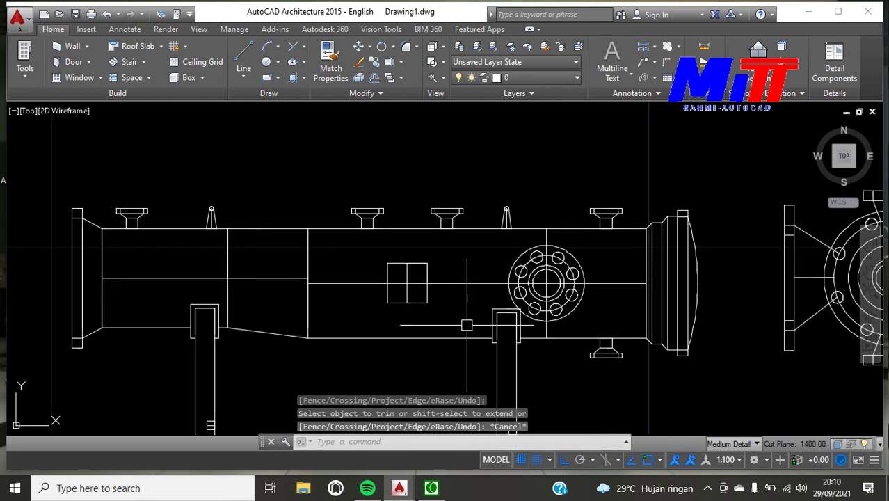
Step: Give the left horizontal centre line the CENTER2 linetype with linetype scale 0.10
double_click(262, 279)
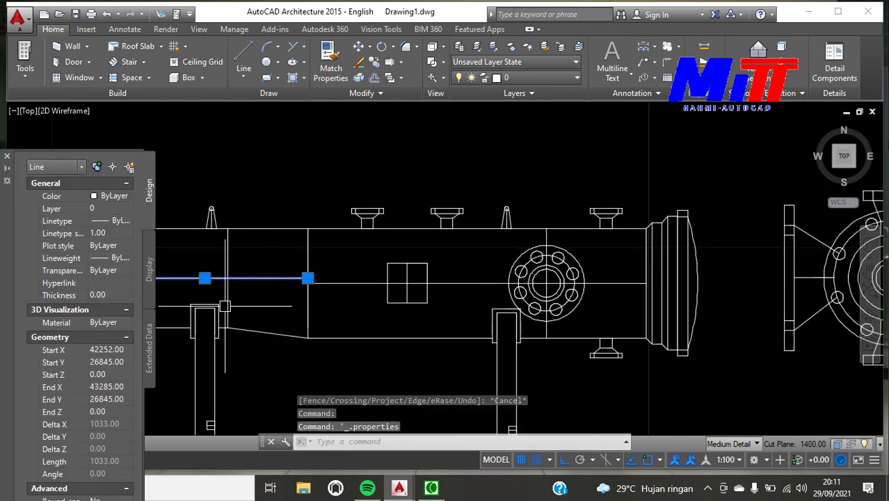
click(103, 220)
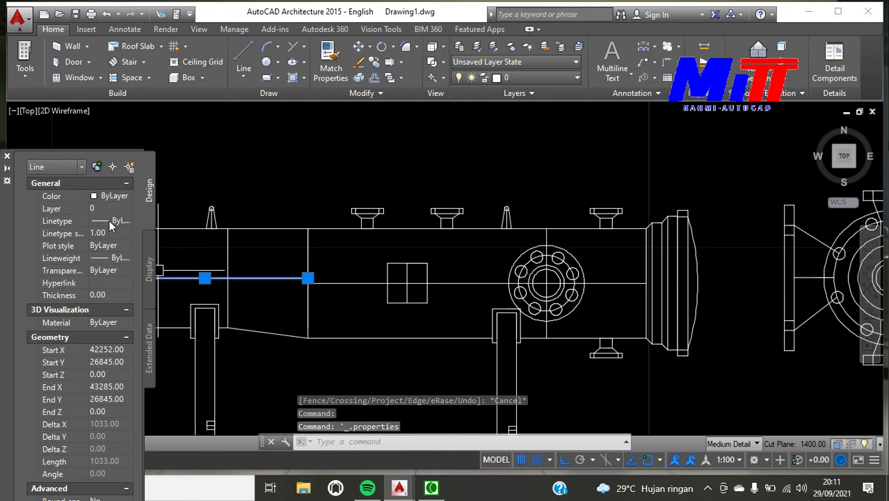
click(131, 221)
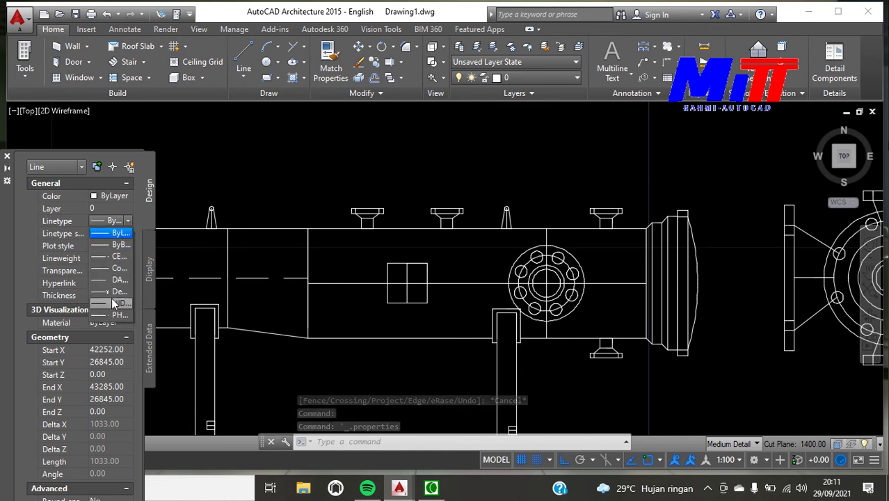
click(124, 253)
click(112, 232)
text(0.50)
key(Return)
scroll(247, 321, down, 3)
scroll(247, 321, down, 3)
scroll(247, 321, up, 4)
scroll(240, 322, up, 2)
scroll(236, 322, up, 2)
scroll(188, 311, down, 2)
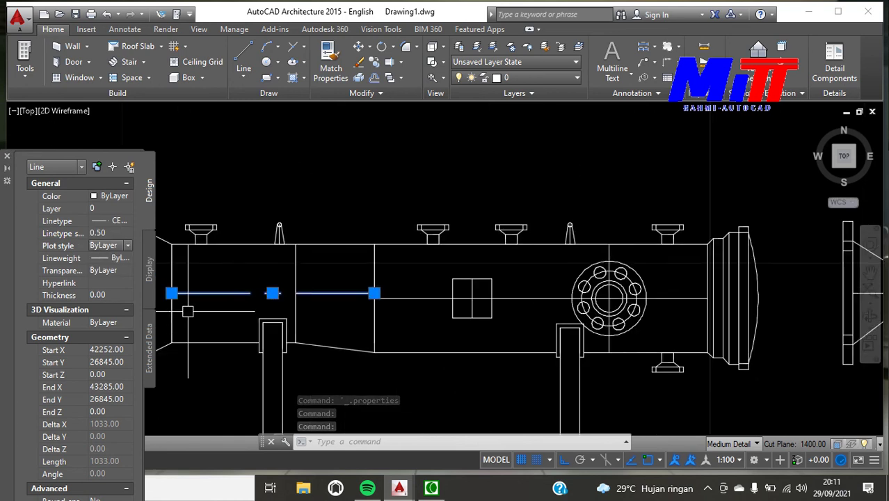
click(101, 233)
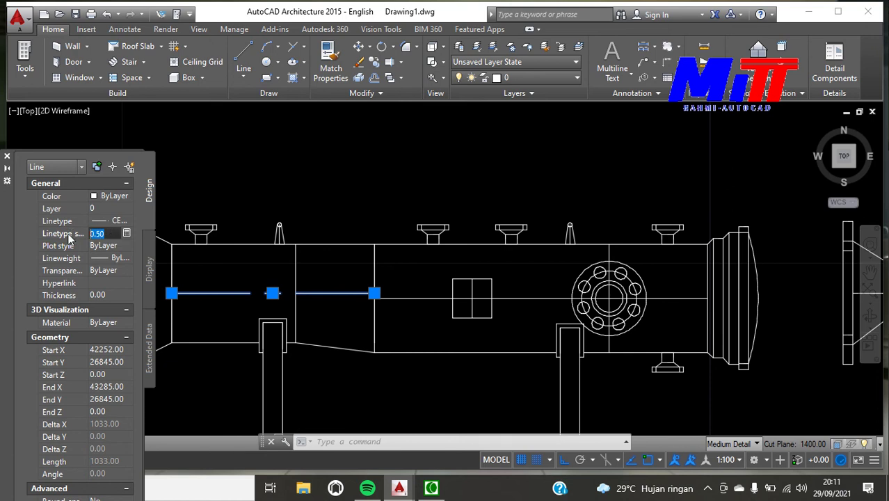
text(0.1)
key(Return)
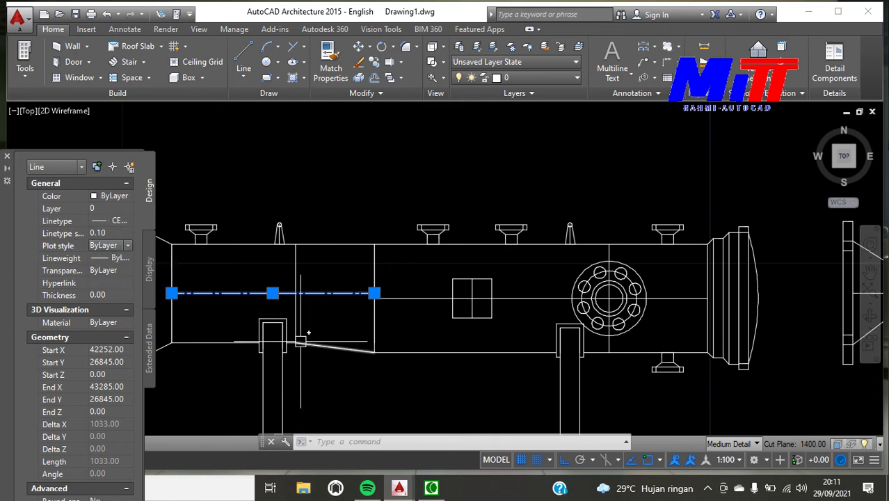
key(Escape)
Step: Select the dash-dot centre line and start Match Properties (MA) from it
click(327, 293)
text(ma)
key(Return)
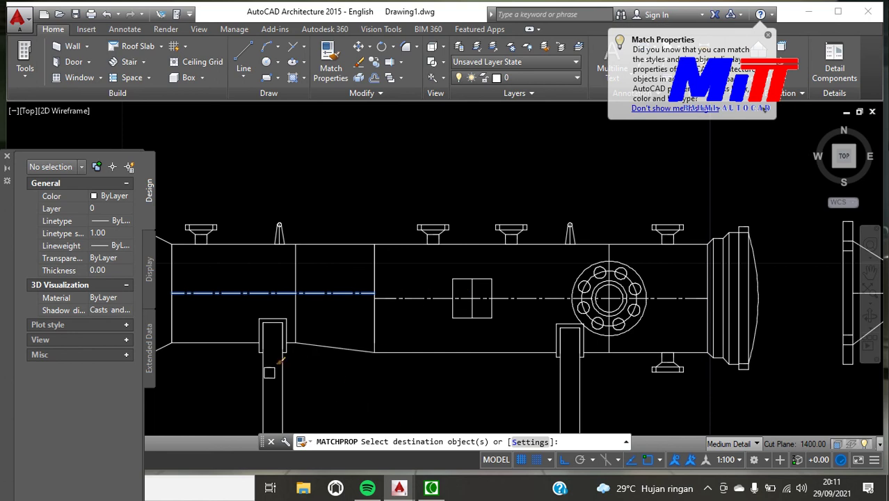
Step: Delete the two short vertical stub lines at the flange's top and bottom
scroll(261, 359, down, 3)
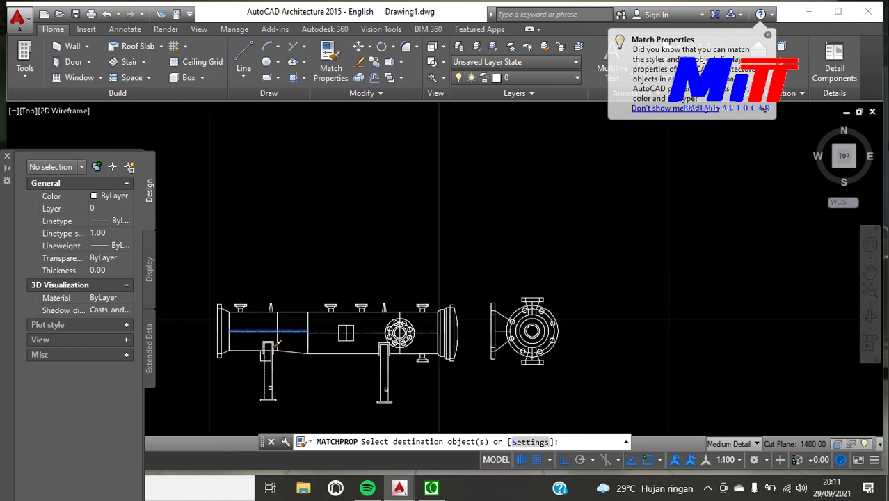
scroll(311, 313, up, 2)
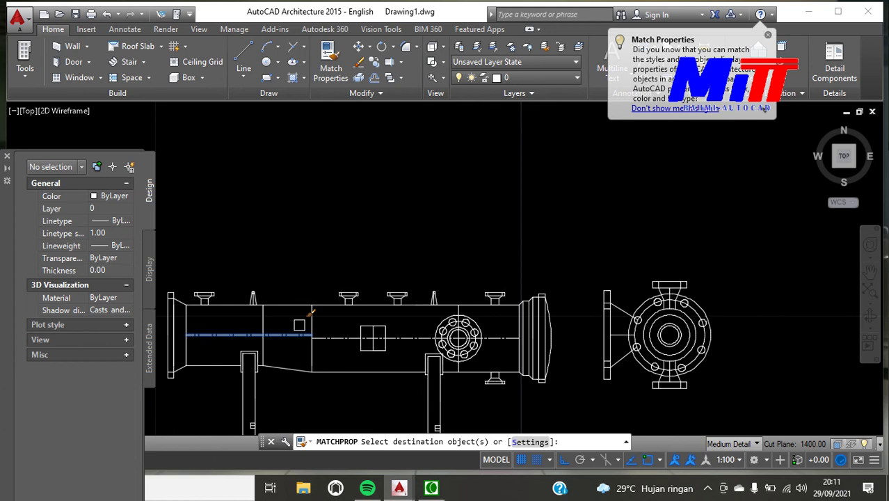
key(Escape)
scroll(731, 341, up, 5)
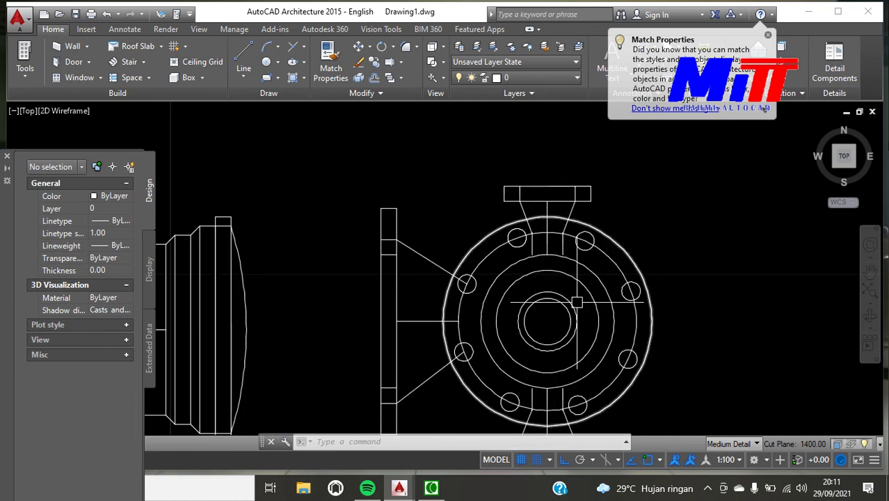
click(542, 238)
scroll(542, 376, down, 2)
scroll(544, 394, up, 4)
click(541, 363)
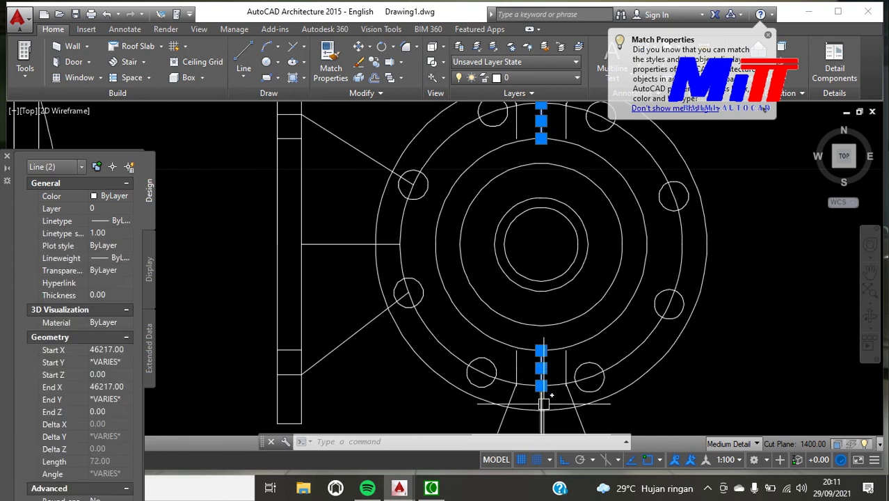
key(Delete)
Step: Draw one vertical centre line from the flange's top quadrant to its bottom quadrant
text(l)
key(Return)
scroll(556, 329, down, 2)
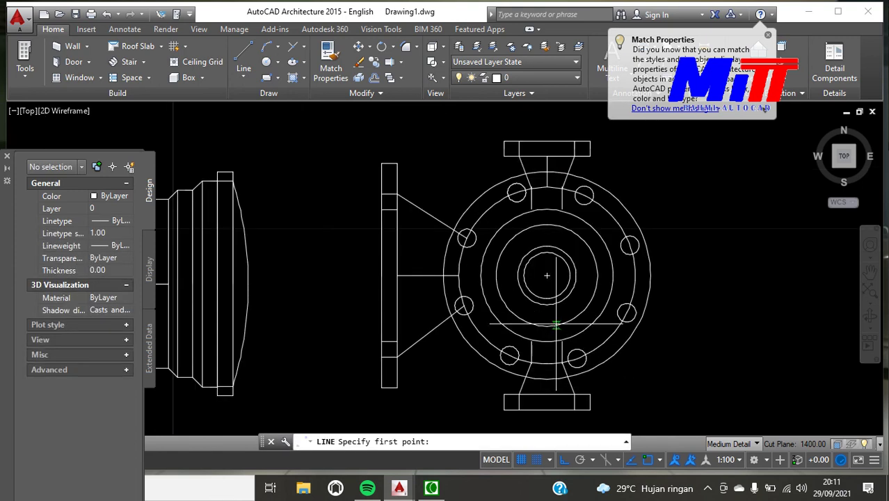
key(Escape)
click(546, 174)
key(Delete)
text(l)
key(Return)
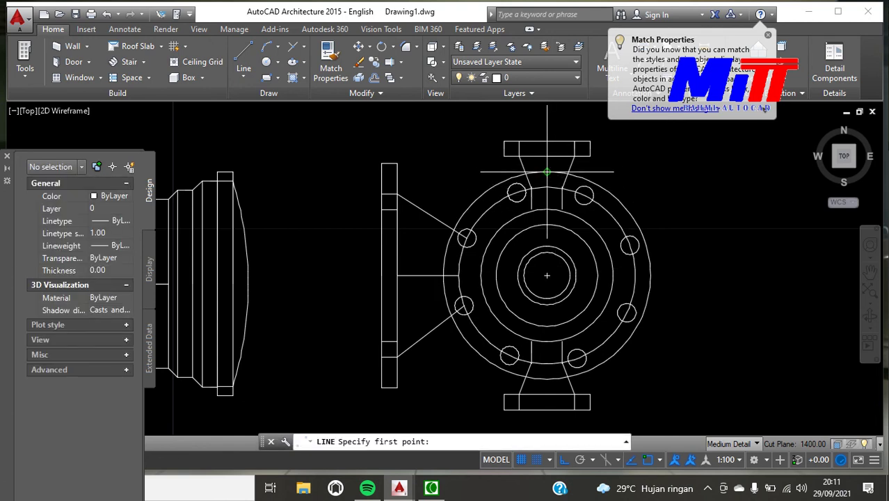
click(546, 171)
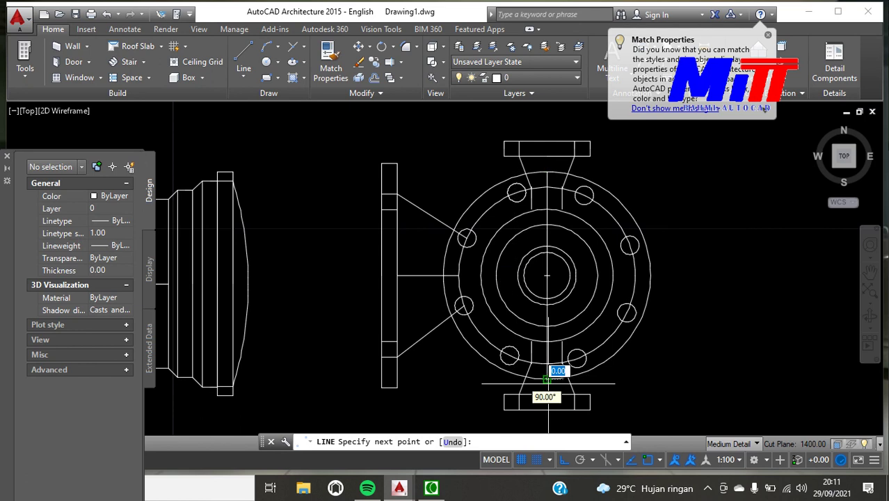
click(547, 379)
key(Return)
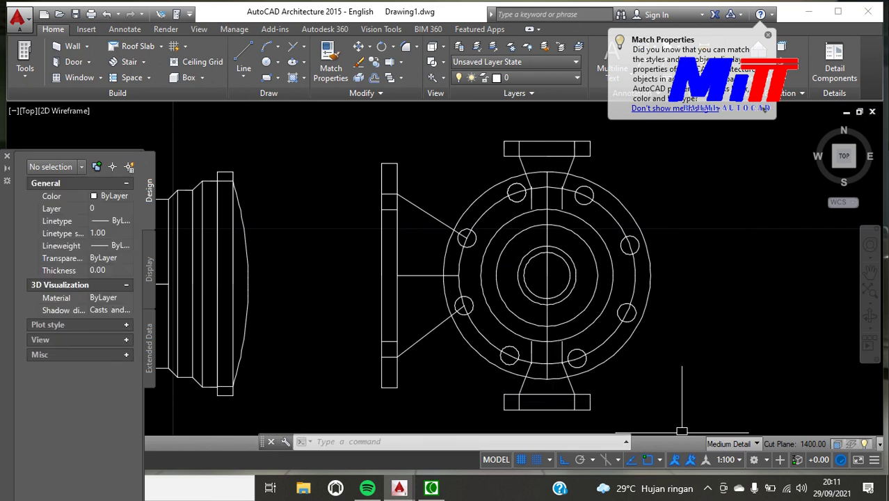
Step: Erase the stray horizontal line below the flange centre, then pan back to the vessel
text(l)
key(Return)
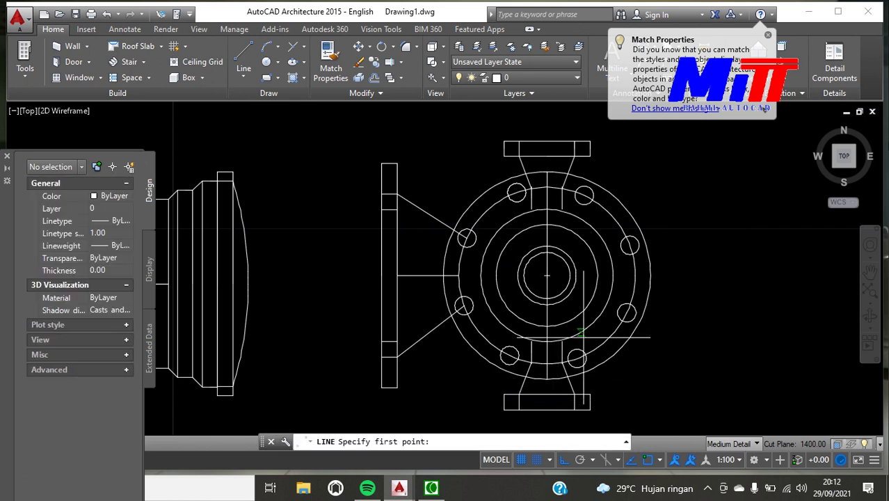
key(Escape)
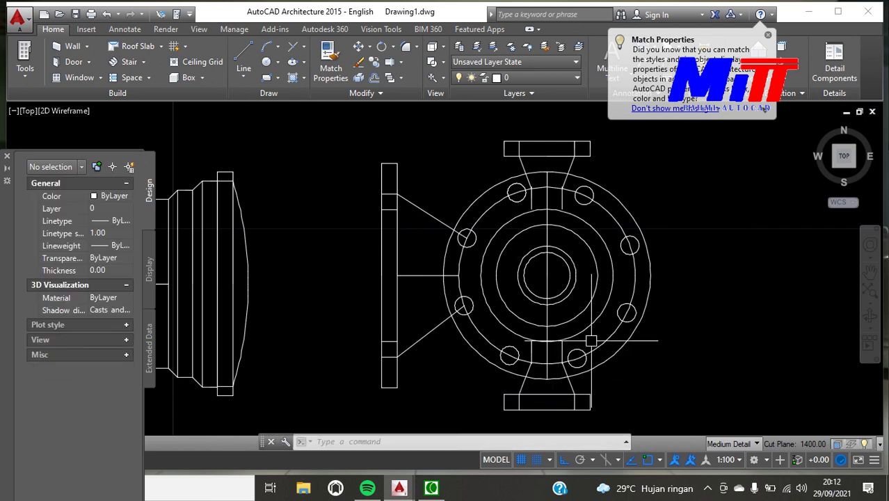
click(418, 276)
key(Delete)
key(Return)
key(Escape)
text(l)
key(Return)
click(397, 277)
key(Escape)
scroll(661, 312, down, 2)
middle_drag(196, 294, 375, 294)
Step: Copy the vessel centerline's dash-dot linetype onto the end-view centre lines and bolt pitch circle
click(374, 293)
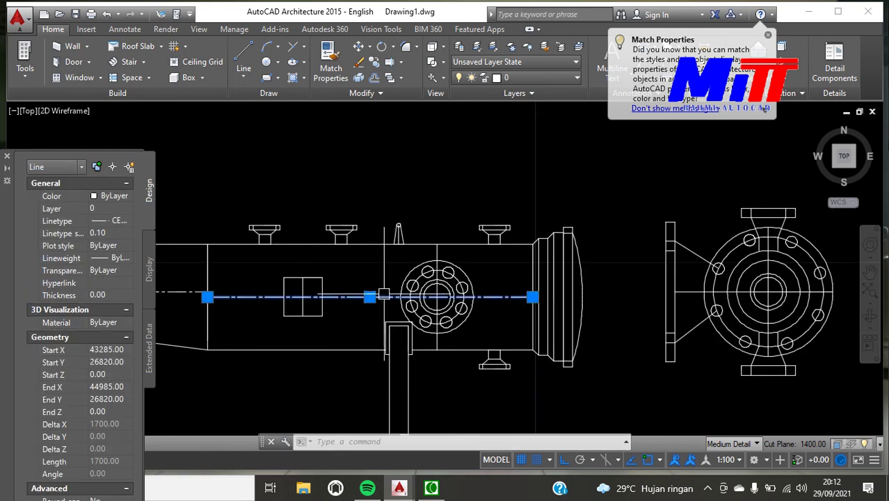
key(Return)
middle_drag(430, 319, 252, 318)
scroll(544, 320, up, 2)
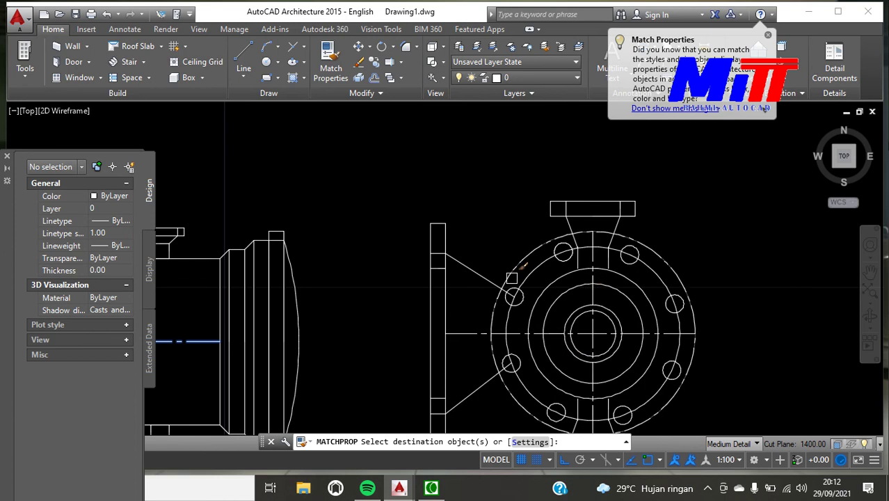
scroll(511, 275, down, 4)
key(Escape)
scroll(442, 317, up, 2)
scroll(441, 320, down, 2)
scroll(389, 334, up, 2)
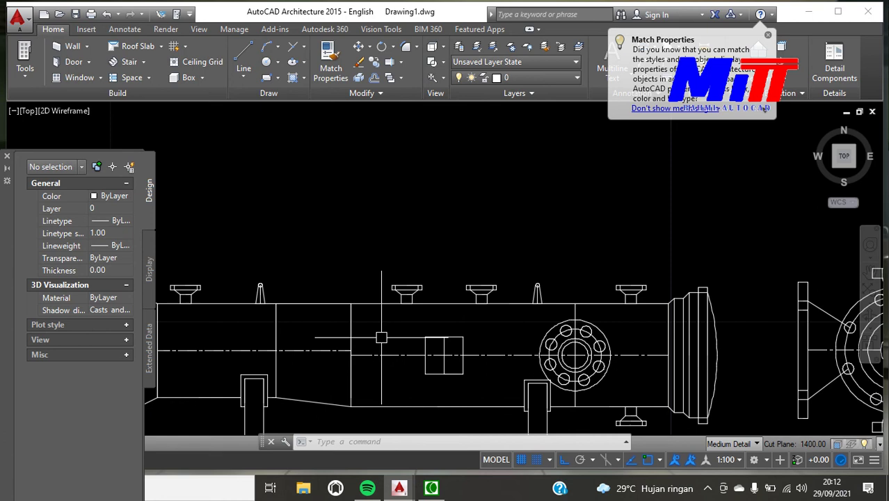
Step: Offset the top shell lines 20 units inward with OFFSET
key(Escape)
key(Escape)
text(o)
key(Return)
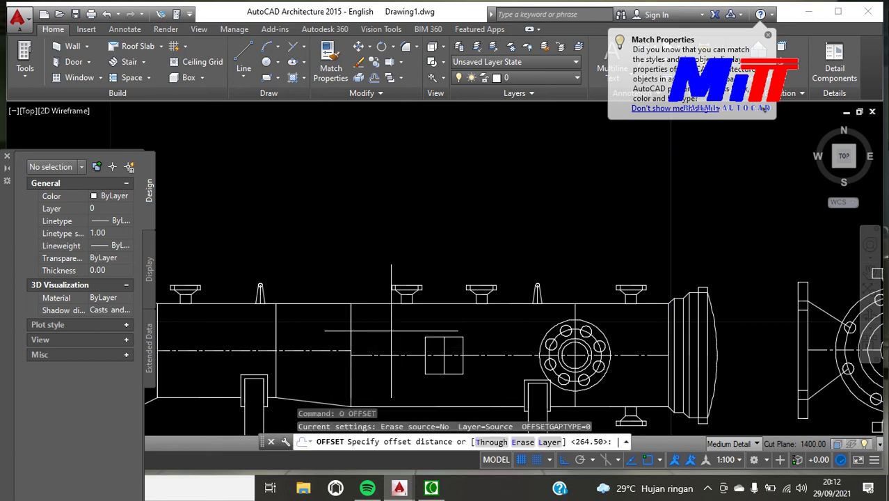
text(20)
key(Return)
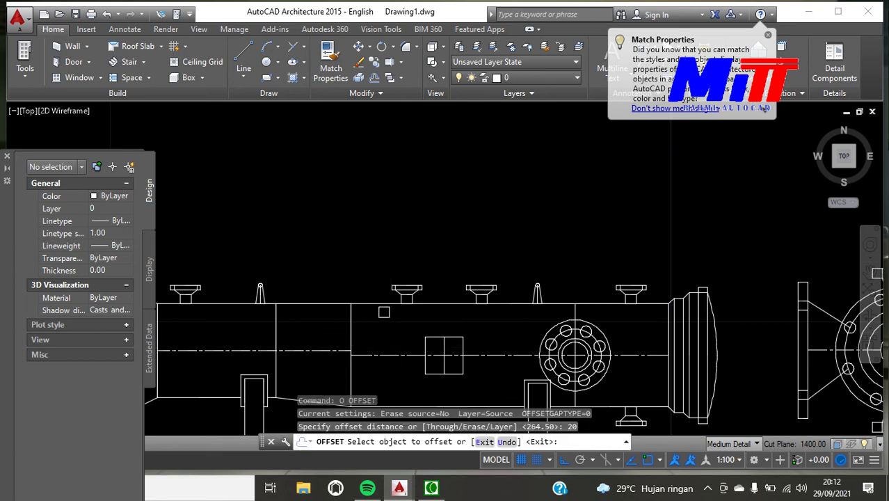
click(381, 304)
click(382, 319)
click(7, 156)
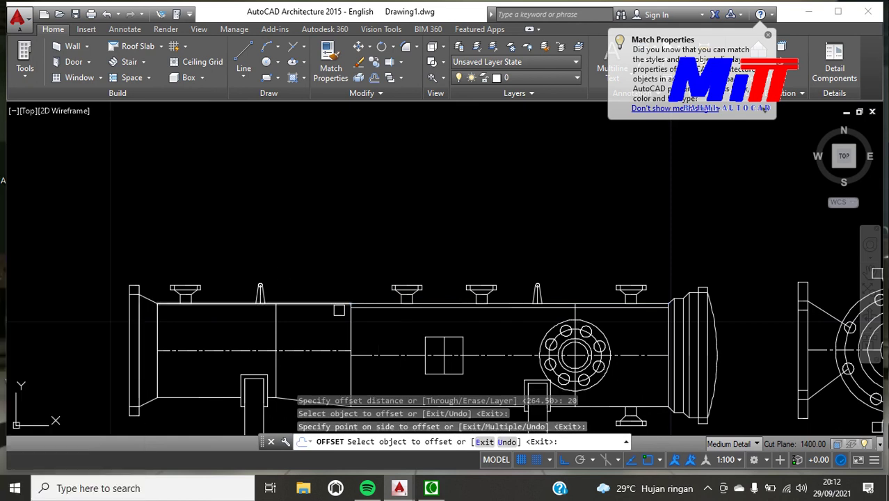
click(334, 304)
click(334, 317)
scroll(334, 306, down, 2)
scroll(309, 362, up, 2)
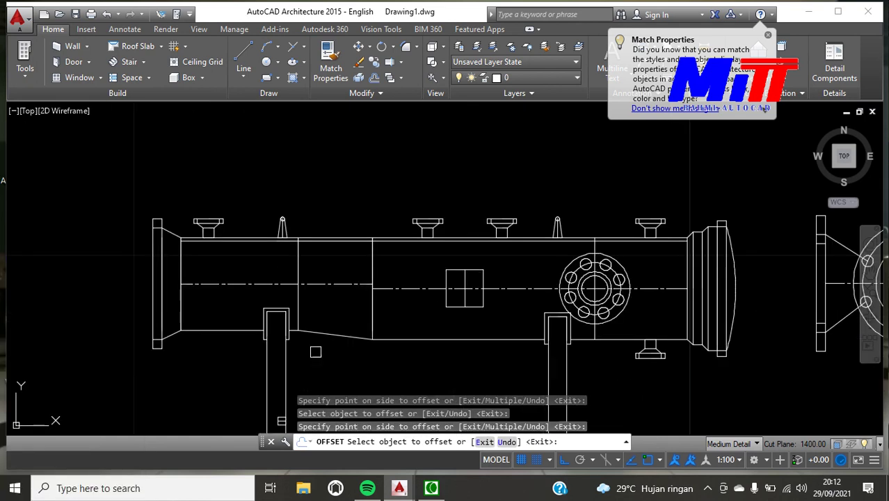
Step: Offset the lower, sloped and right-hand shell lines 20 units inside the vessel
click(233, 329)
scroll(292, 330, up, 2)
scroll(278, 326, up, 2)
click(273, 324)
click(322, 332)
click(336, 309)
click(532, 352)
click(532, 320)
scroll(488, 337, down, 5)
scroll(614, 338, up, 6)
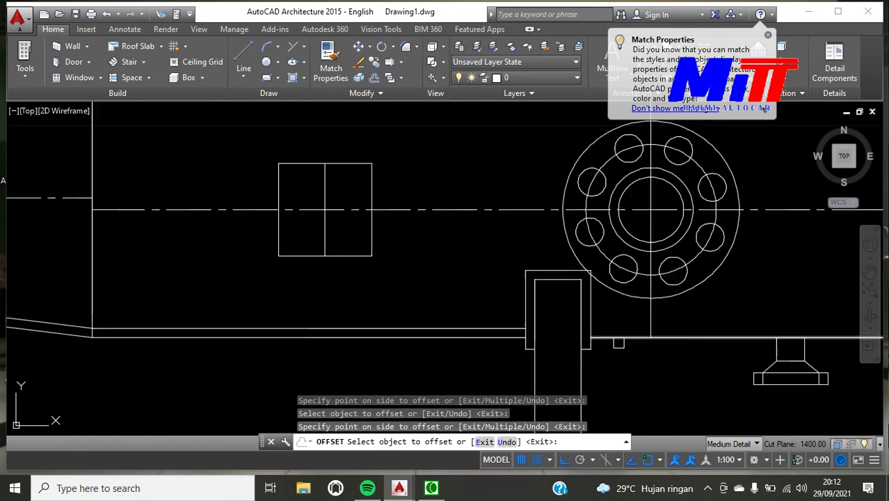
click(619, 340)
click(615, 312)
scroll(492, 367, down, 4)
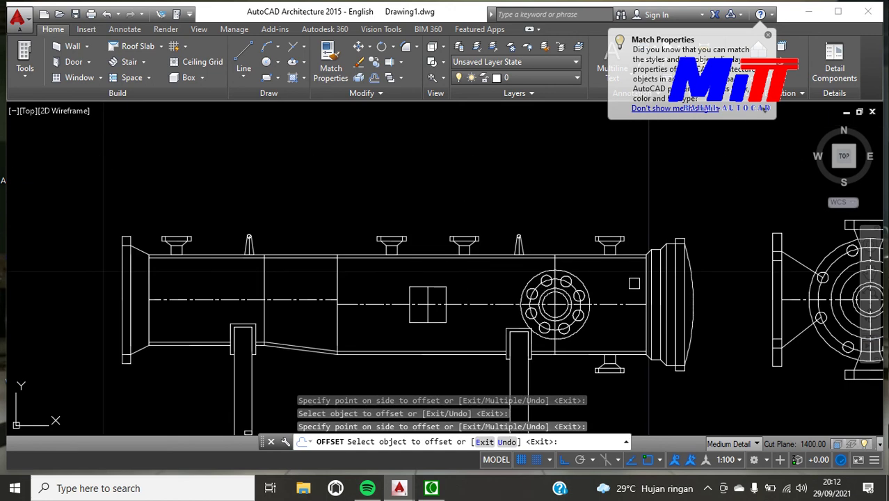
key(Escape)
scroll(384, 258, up, 3)
Step: Change the inner top shell line to HIDDEN2 at linetype scale 0.10, then close Properties
double_click(384, 257)
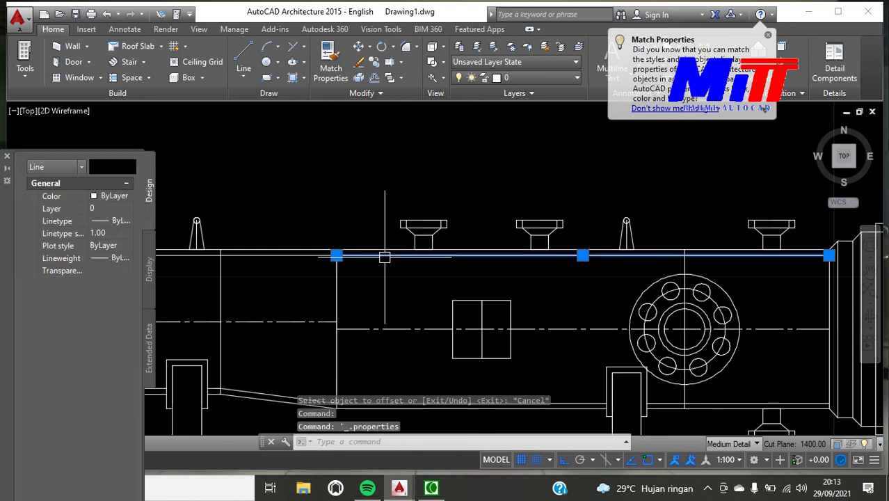
click(109, 220)
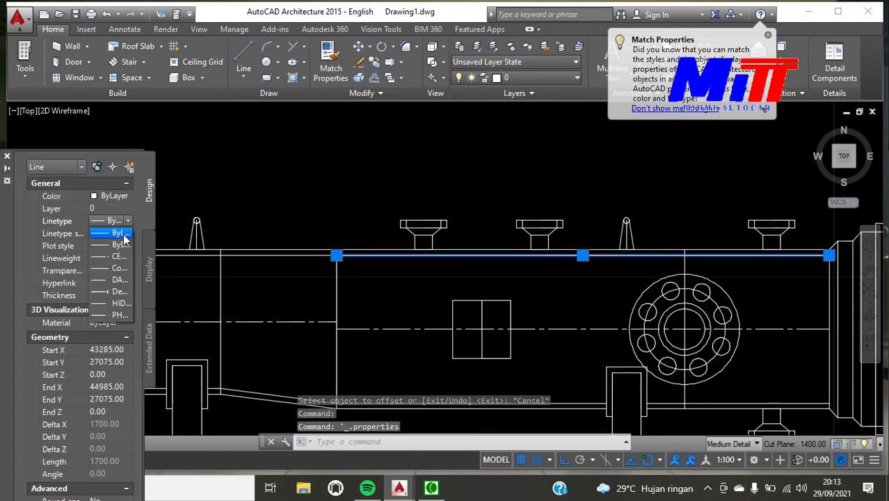
click(117, 303)
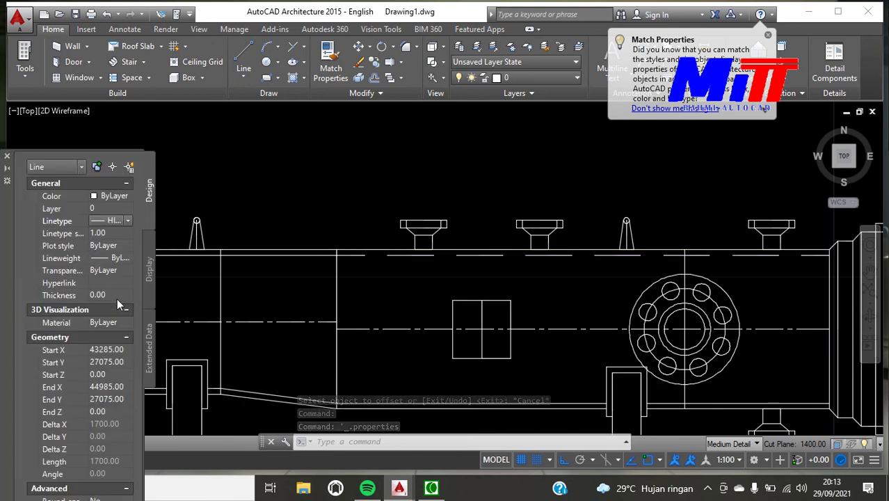
click(117, 232)
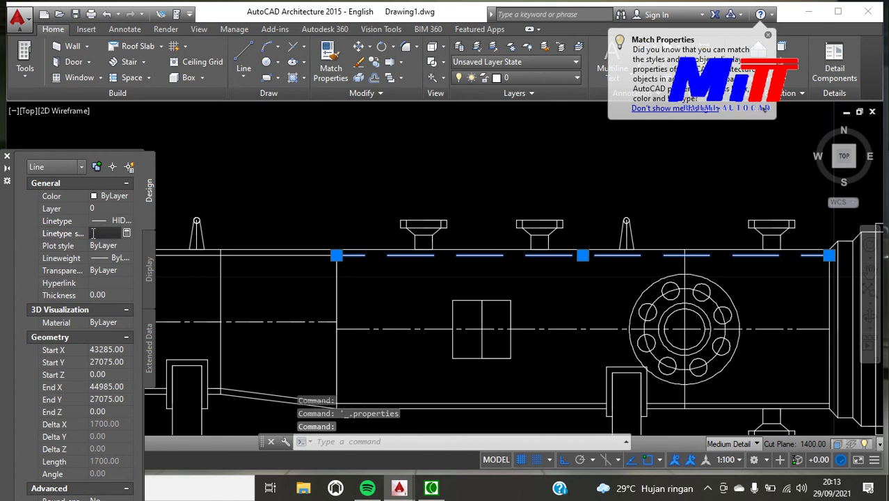
text(0.0)
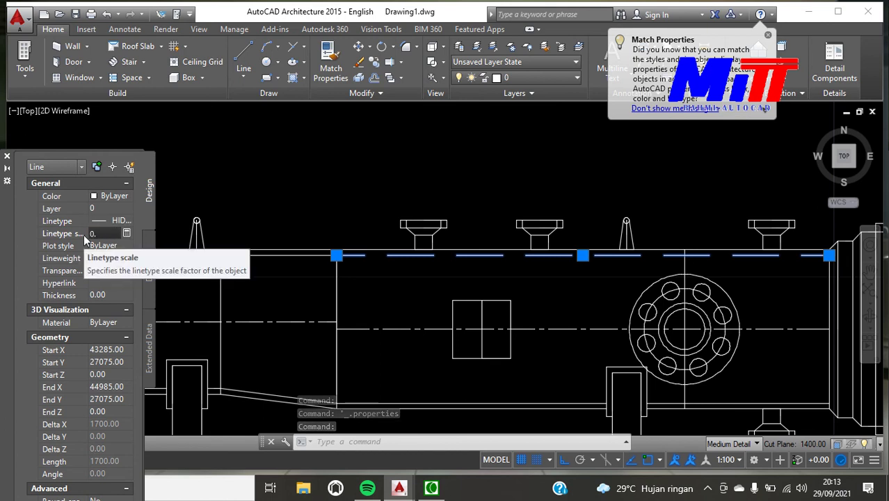
text(5)
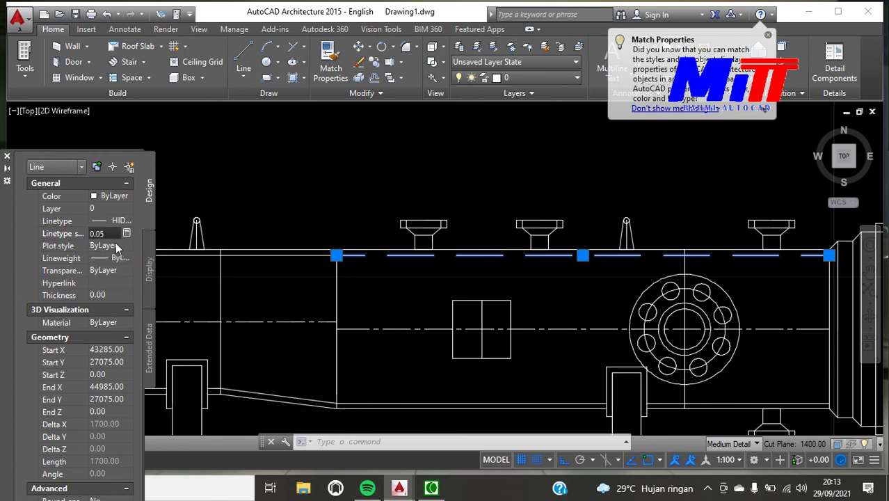
click(116, 247)
click(111, 235)
text(0.)
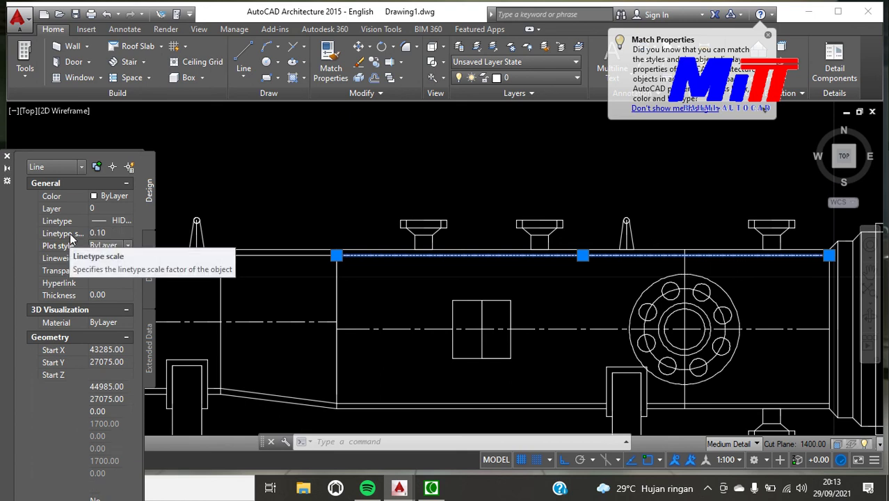
click(116, 246)
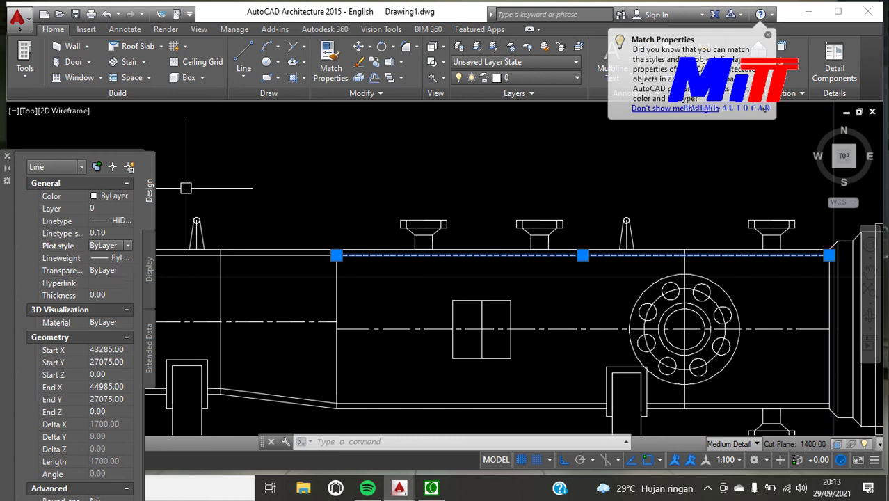
click(6, 157)
key(Escape)
Step: Match the HIDDEN2 dashed line's properties onto the bottom, sloped and right-hand inner shell lines
text(ma)
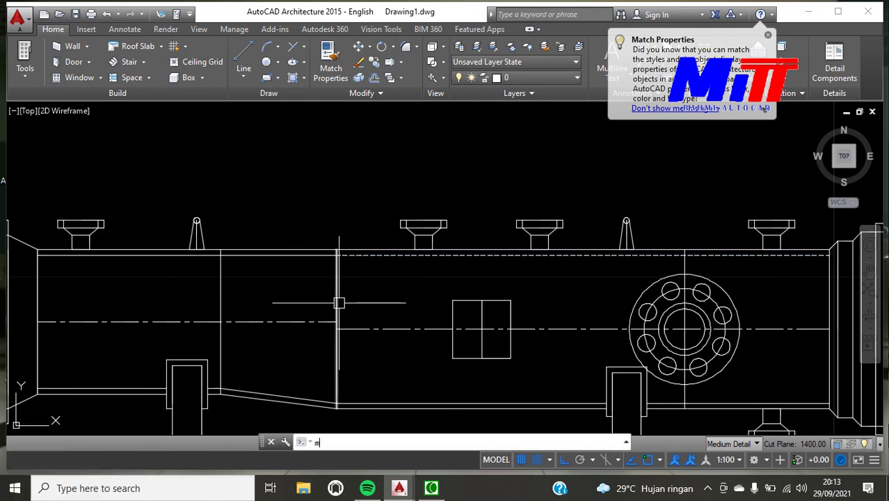
key(Return)
scroll(367, 255, up, 2)
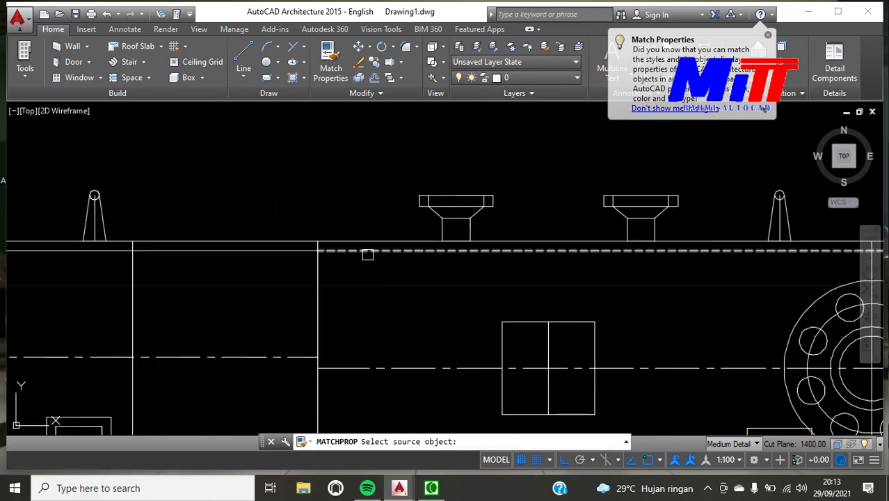
click(367, 255)
scroll(251, 272, down, 3)
scroll(139, 365, up, 1)
scroll(130, 372, up, 2)
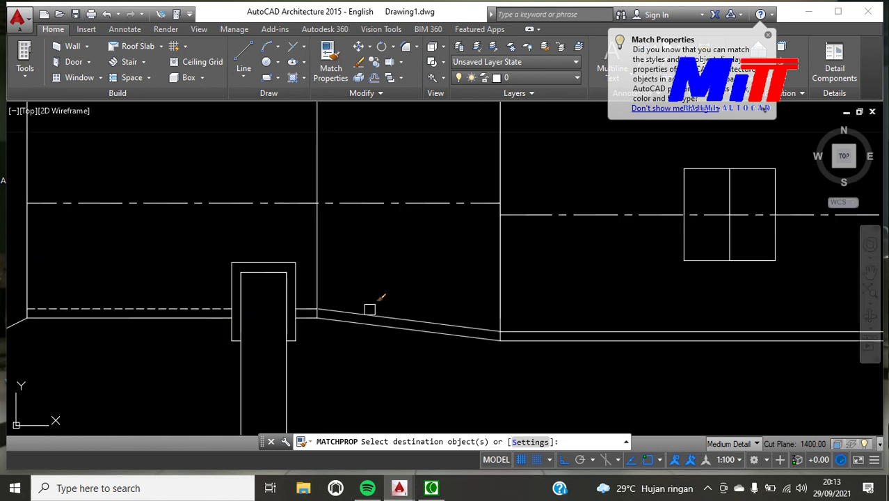
scroll(320, 307, down, 1)
scroll(342, 310, down, 1)
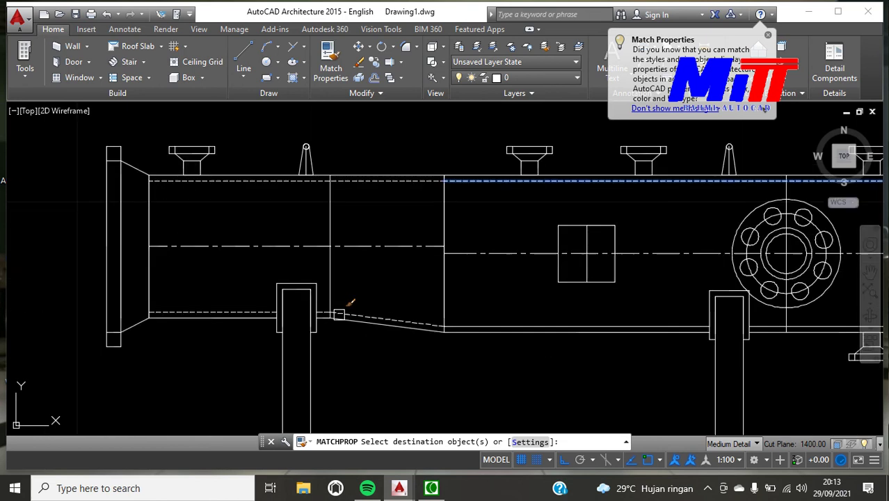
scroll(381, 325, down, 2)
scroll(550, 338, up, 3)
scroll(423, 322, down, 3)
scroll(403, 320, down, 1)
scroll(714, 297, up, 2)
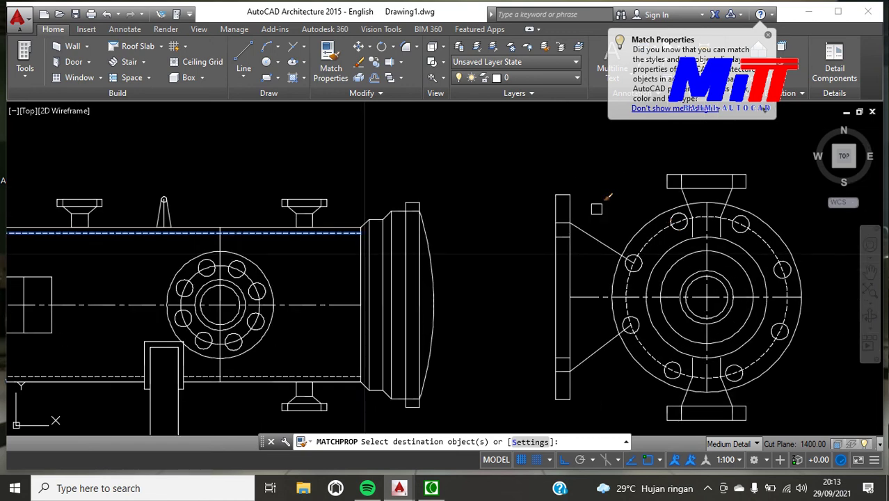
key(Escape)
scroll(600, 222, down, 2)
scroll(673, 368, up, 2)
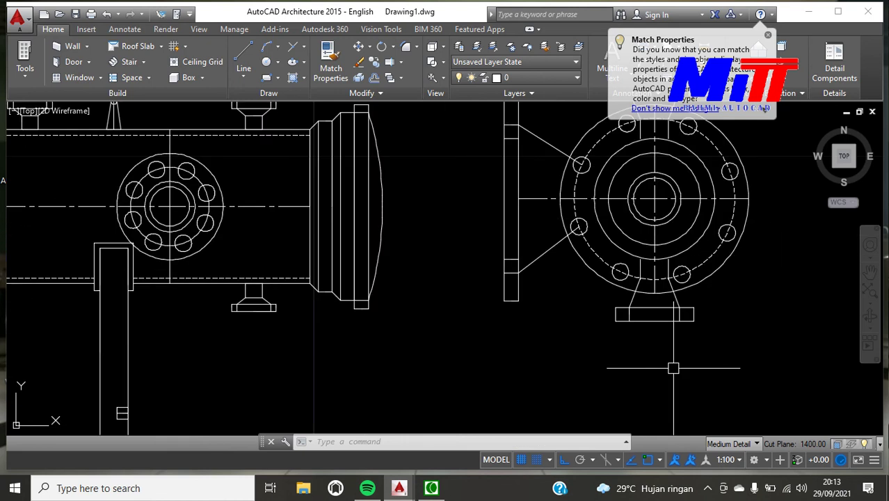
scroll(654, 354, down, 2)
scroll(658, 363, up, 2)
Step: Start a rectangle below the end view, then delete the mistaken small rectangle
middle_drag(659, 363, 591, 290)
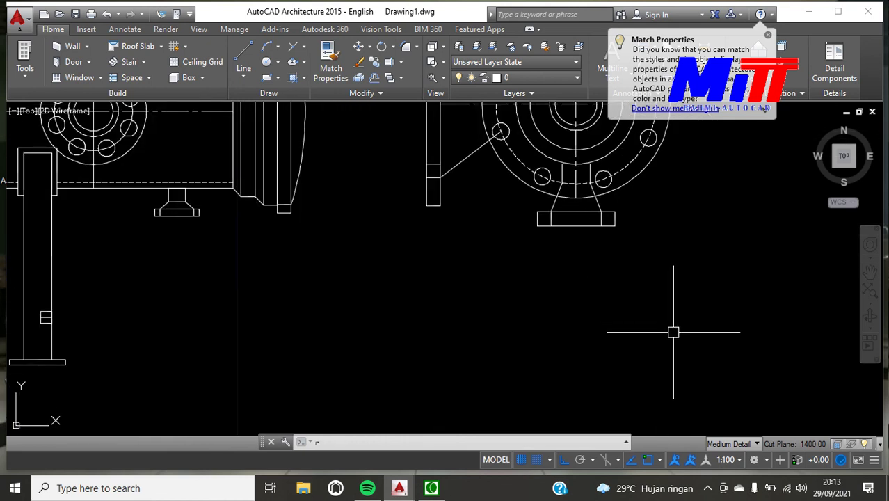
text(rec)
key(Return)
click(603, 257)
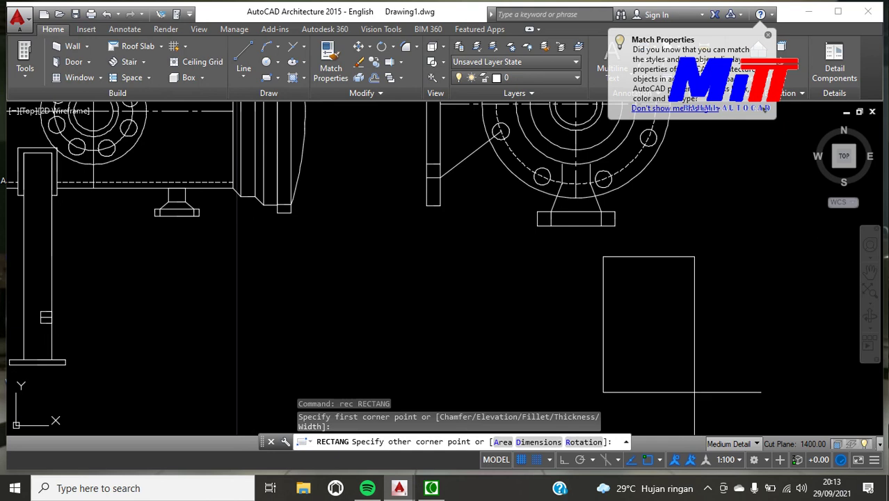
text(180)
key(Return)
click(631, 282)
key(Delete)
Step: Draw the 180 by 533 support-leg rectangle using the Dimensions option
text(rc)
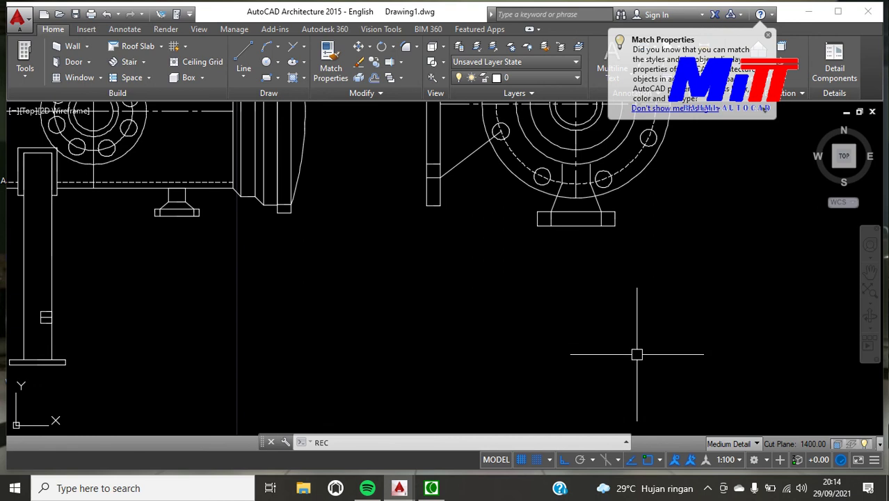
key(Return)
click(554, 281)
text(d)
key(Return)
text(180)
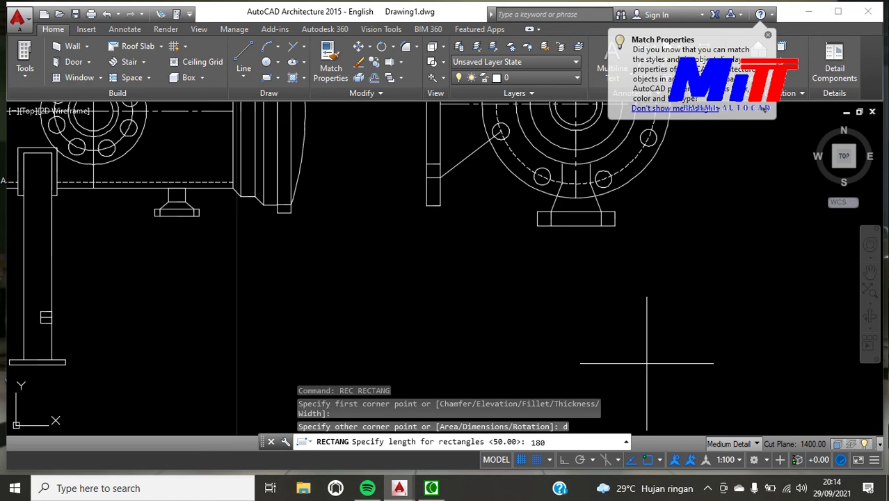
key(Return)
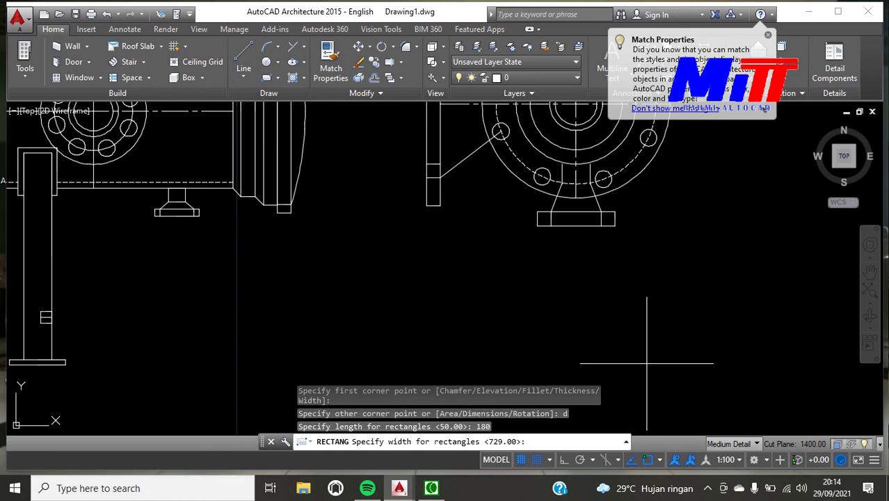
text(530)
key(Return)
click(634, 367)
Step: Move the leg by its top midpoint so it sits centred beneath the end view
text(m)
key(Return)
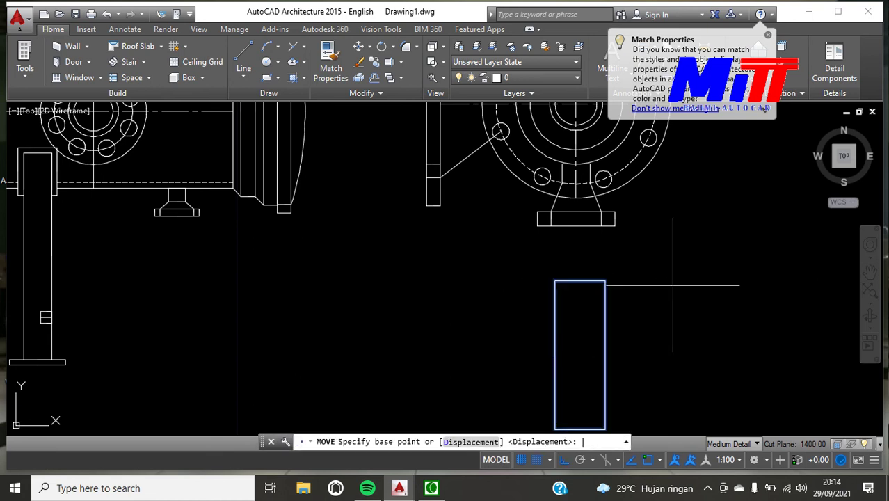
click(580, 280)
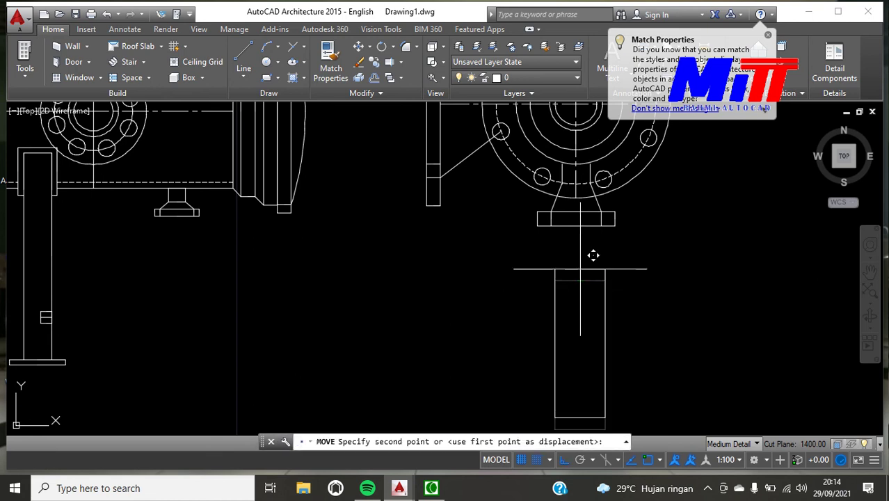
click(589, 212)
scroll(655, 324, down, 5)
scroll(655, 358, up, 4)
scroll(639, 384, up, 3)
text(rec)
key(Return)
Step: Draw the 250 by 30 base plate rectangle with the Dimensions option
click(659, 334)
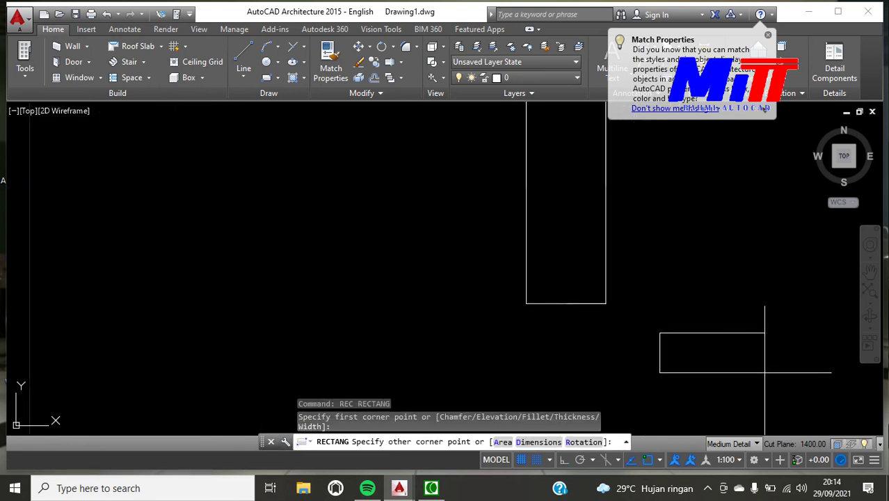
text(d)
key(Return)
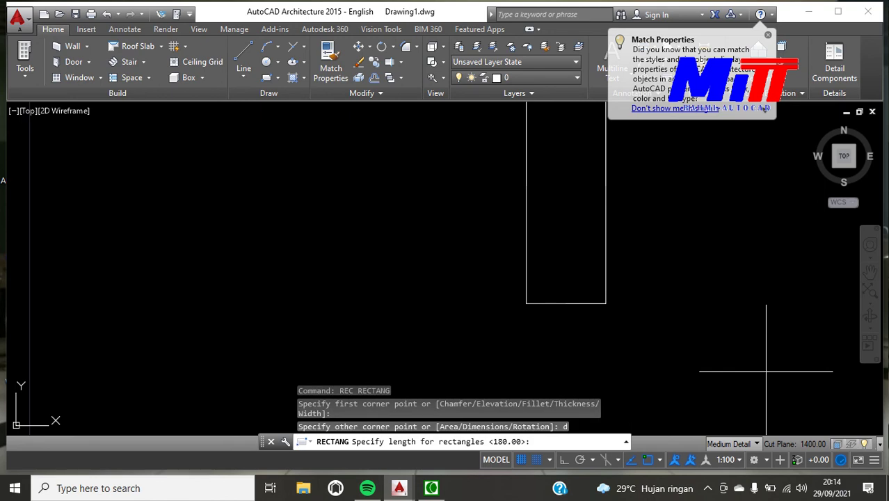
text(533.0)
key(Return)
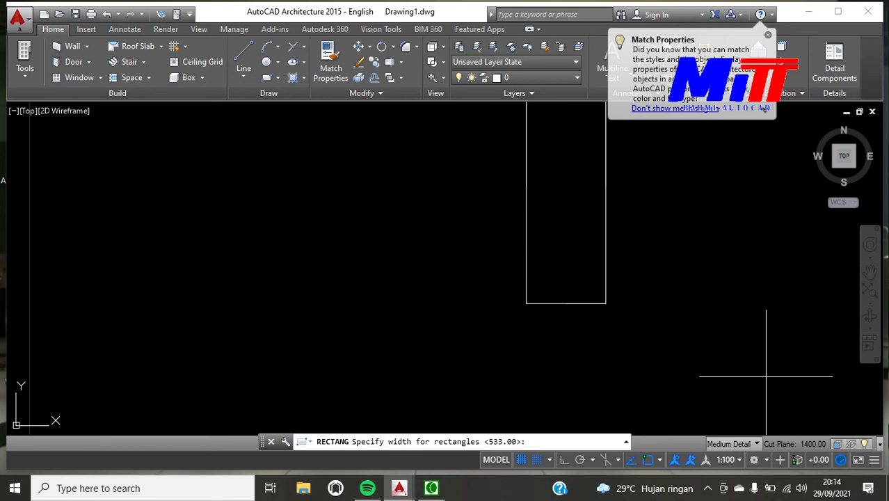
text(0)
key(Return)
click(765, 346)
Step: Move the base plate to the foot of the end-view support leg
click(721, 331)
text(m)
key(Return)
click(711, 334)
click(567, 304)
scroll(640, 391, down, 5)
scroll(566, 317, up, 3)
scroll(521, 309, down, 3)
scroll(425, 312, up, 2)
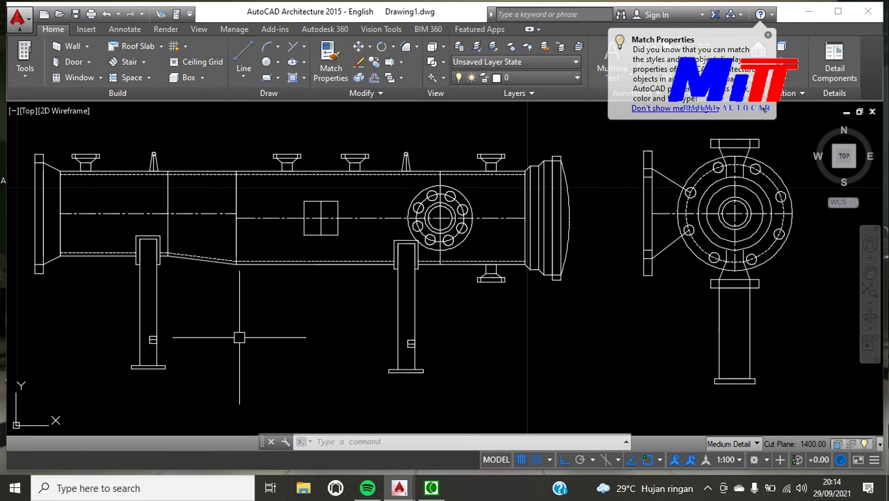
scroll(264, 326, down, 2)
middle_drag(278, 332, 465, 362)
scroll(272, 343, up, 3)
scroll(279, 348, down, 3)
scroll(283, 313, up, 3)
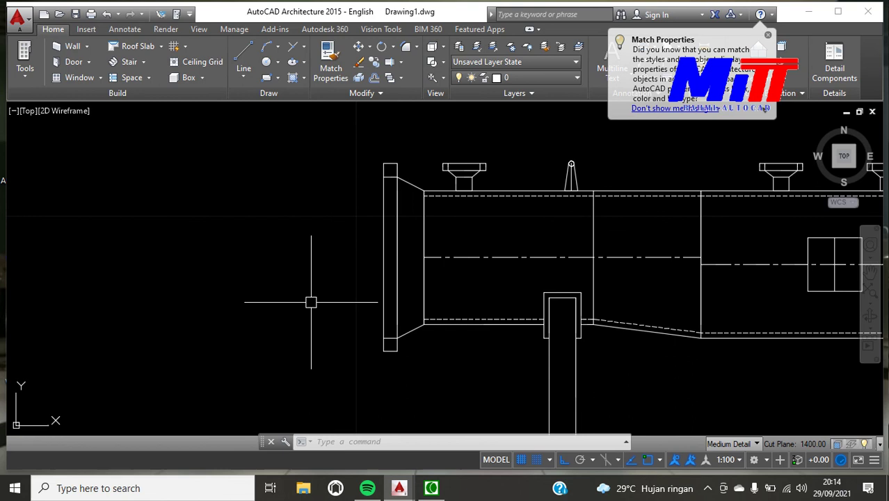
Step: Add stacked vertical dimensions of 700, 600 and 500 left of the vessel's left flange and neck
text(dl)
key(Return)
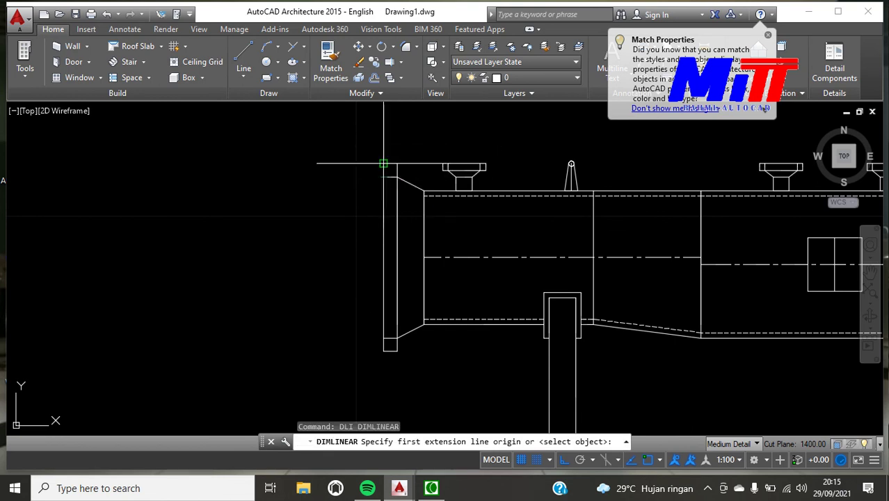
click(383, 165)
click(384, 351)
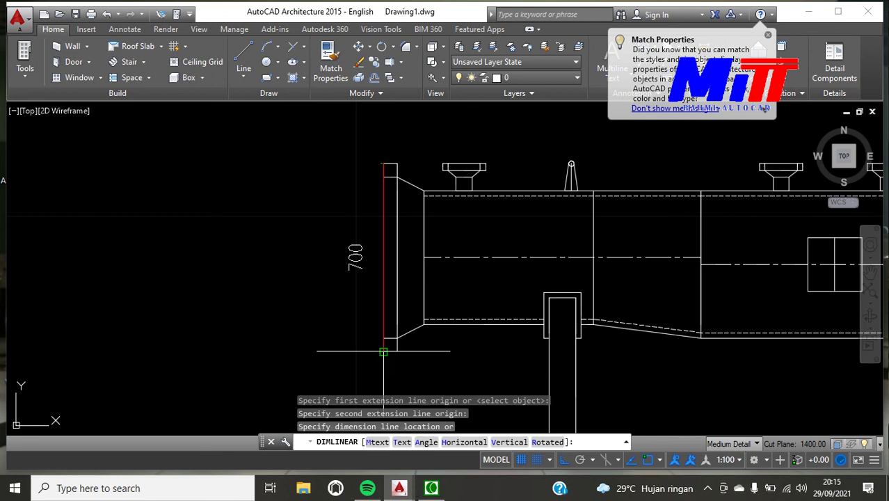
click(270, 352)
key(Return)
click(383, 177)
click(383, 339)
click(310, 339)
key(Return)
click(424, 189)
click(423, 322)
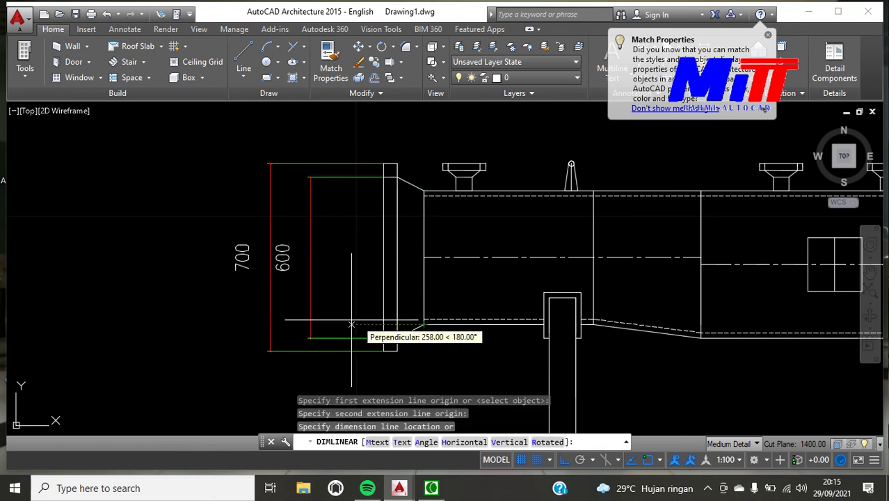
click(354, 324)
scroll(283, 342, down, 2)
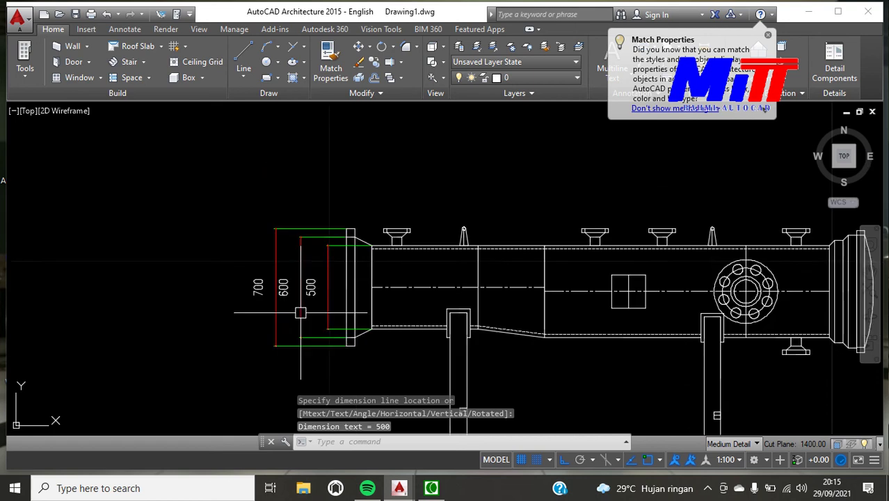
scroll(398, 199, up, 2)
scroll(431, 248, up, 2)
scroll(446, 235, up, 2)
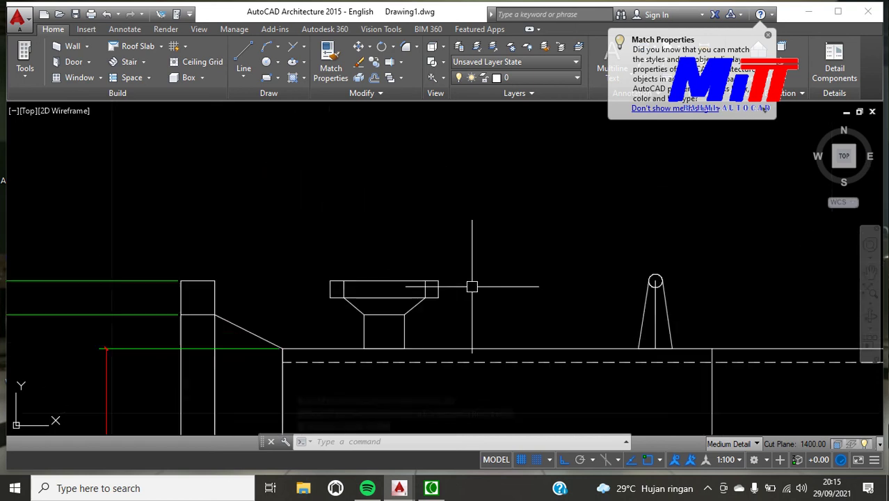
Step: Dimension the first top nozzle with a 60 neck width and 50 height
key(Return)
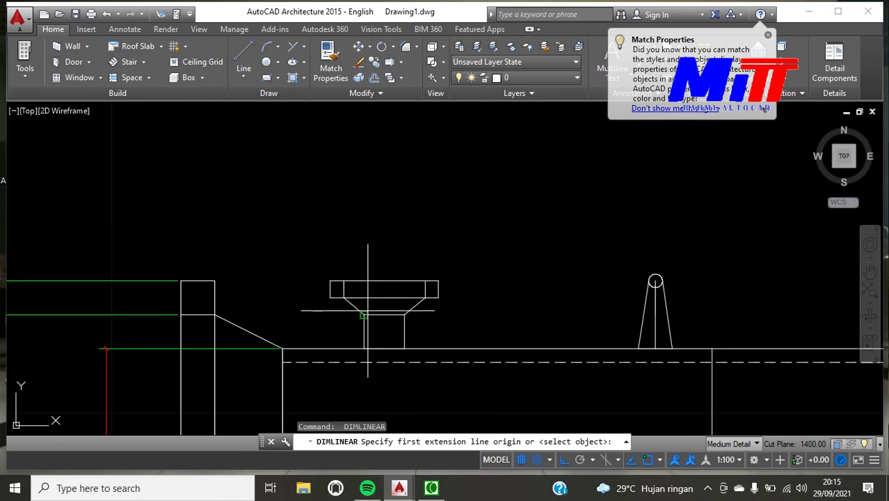
click(364, 314)
click(404, 314)
click(404, 266)
key(Return)
click(404, 315)
click(404, 348)
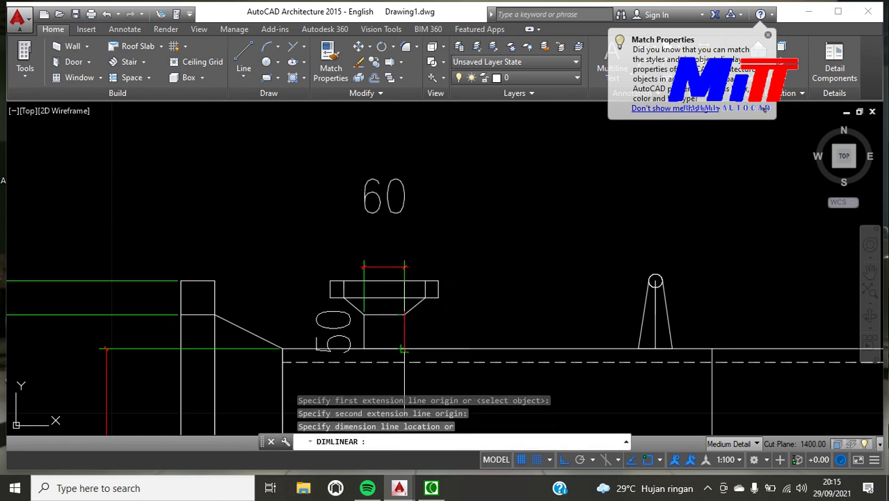
click(517, 301)
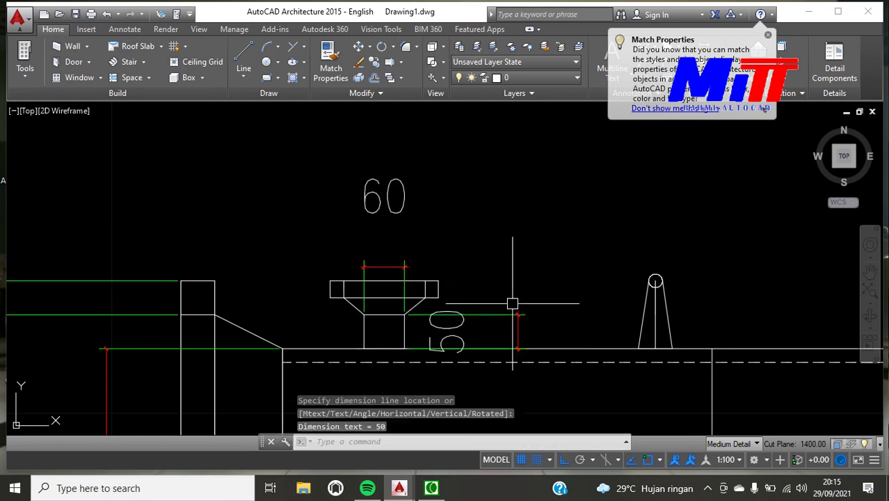
Step: Dimension the wider nozzle flange with a 120 width and a vertical 25 thickness
key(Return)
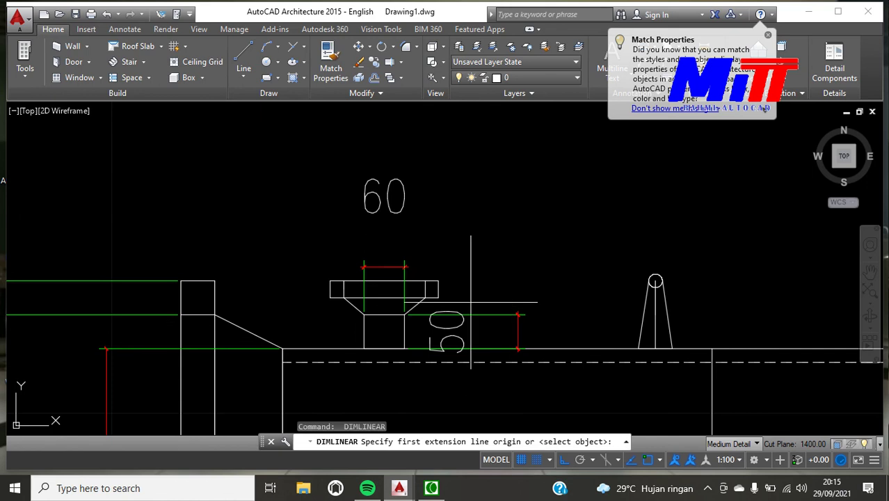
scroll(412, 320, down, 2)
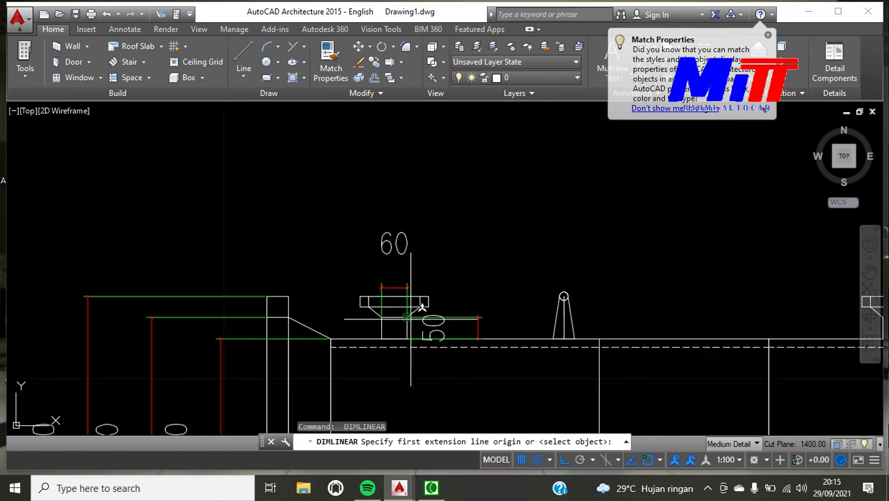
scroll(408, 318, down, 2)
scroll(621, 309, up, 5)
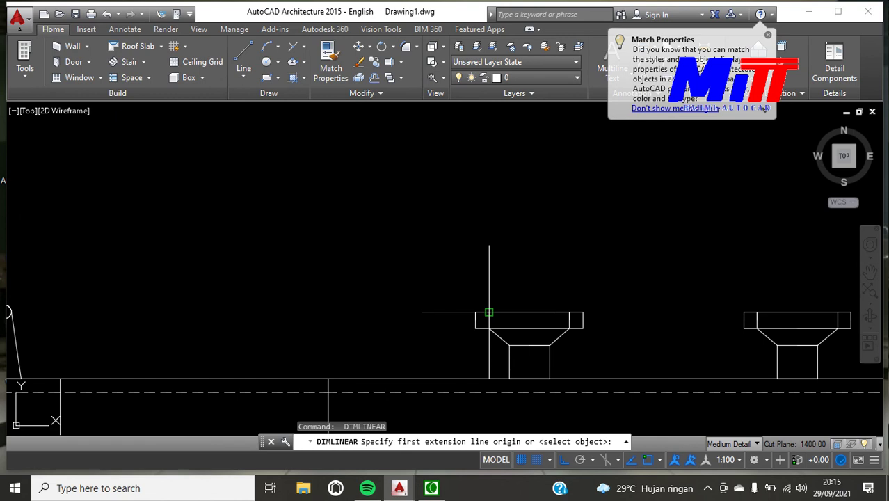
click(489, 312)
click(569, 313)
click(569, 292)
key(Return)
click(583, 313)
click(583, 327)
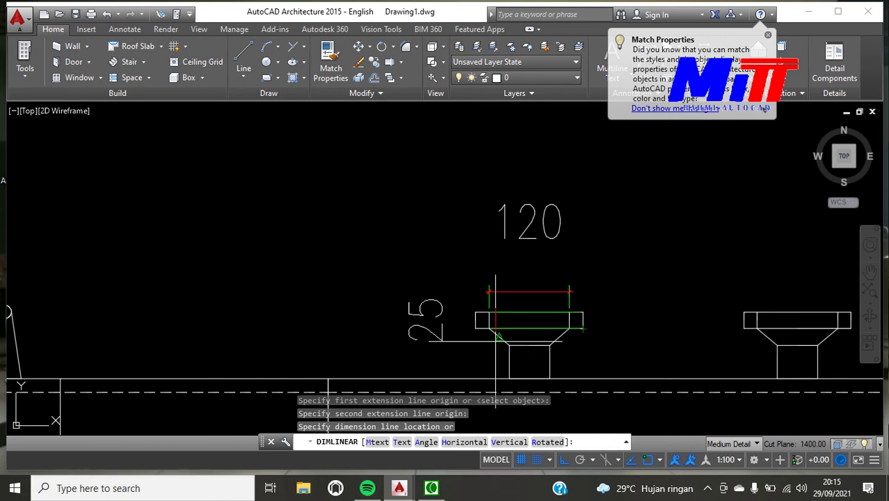
click(457, 329)
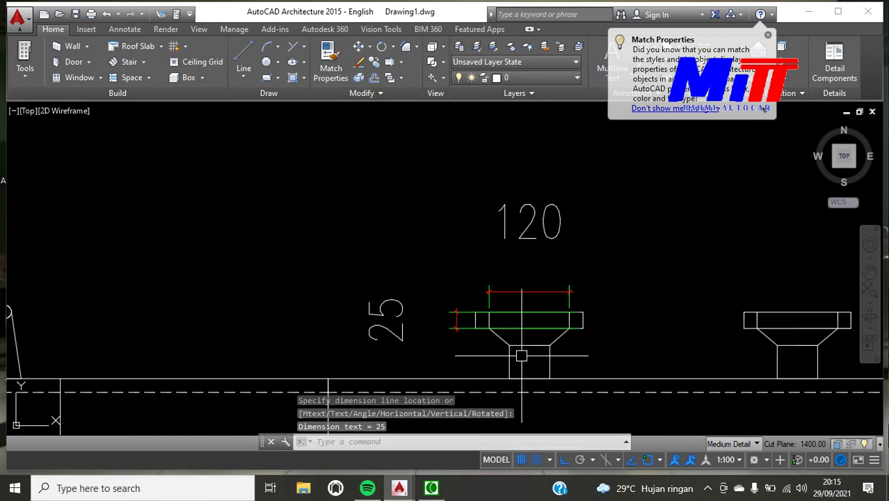
scroll(620, 346, down, 2)
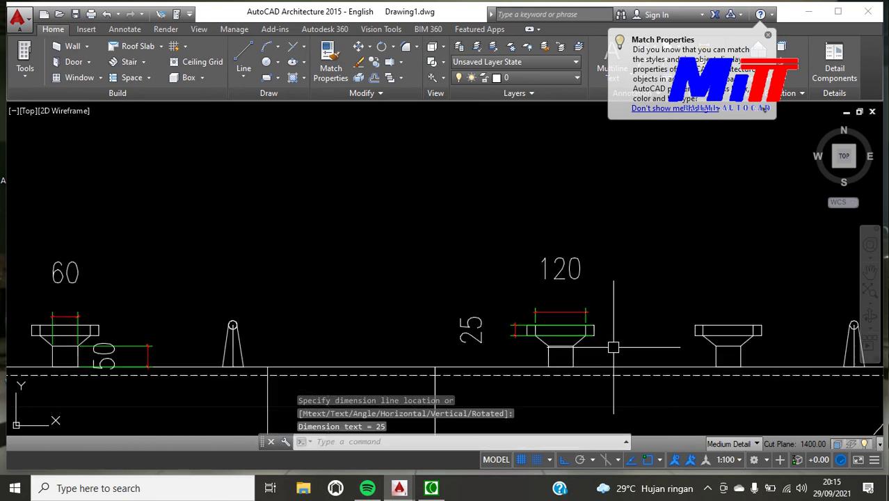
Step: Add the 400 horizontal dimension above the vessel shell
scroll(613, 347, down, 2)
scroll(422, 332, up, 2)
key(Return)
click(378, 380)
click(545, 379)
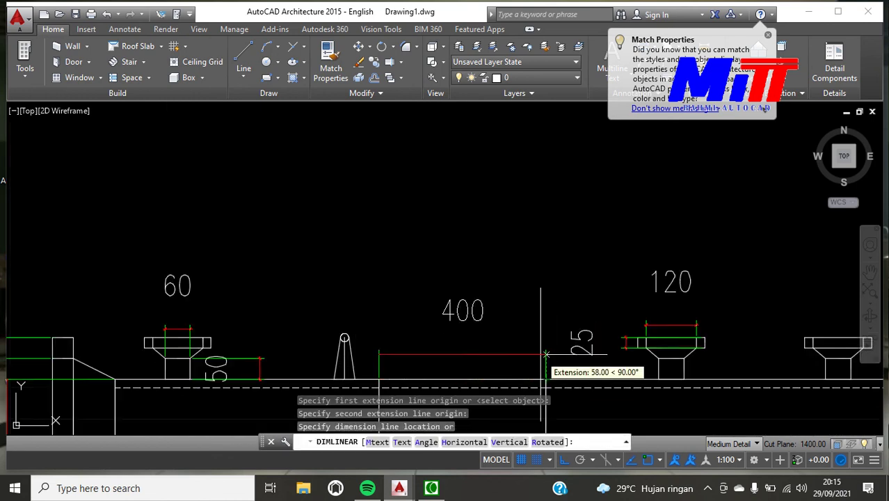
click(499, 321)
Step: Add vertical dimensions of 550 for the reducer height and 200 on the square opening
key(Return)
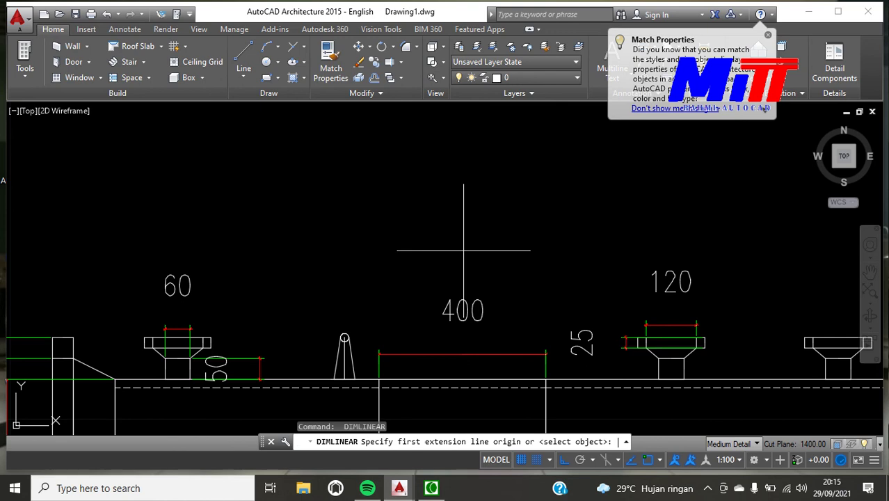
scroll(543, 347, down, 2)
scroll(544, 347, down, 2)
scroll(543, 347, down, 4)
scroll(547, 395, up, 6)
click(520, 209)
scroll(509, 361, up, 2)
click(509, 362)
key(Return)
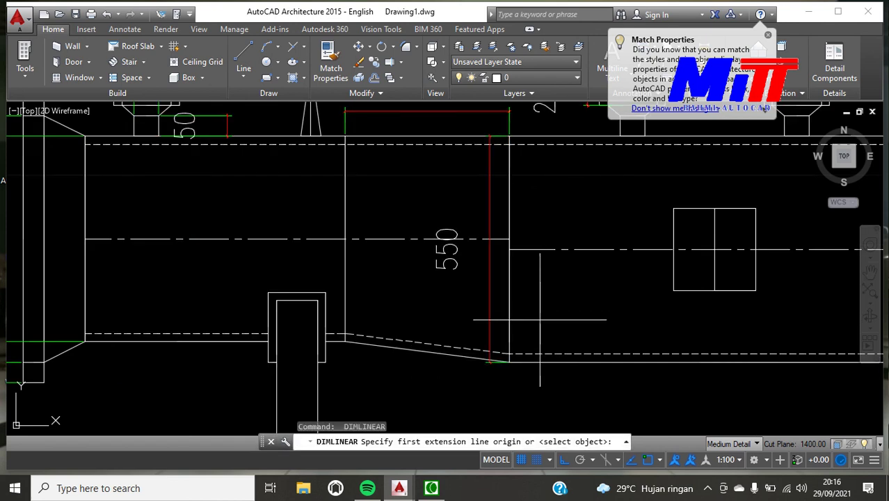
click(674, 208)
click(674, 291)
click(640, 277)
key(Return)
Step: Dimension the square opening's bottom edge as 200 wide
click(674, 291)
click(756, 291)
click(756, 336)
scroll(591, 382, down, 3)
Step: Add a 300 dimension from the left flange edge to the first nozzle, high above the vessel
key(Return)
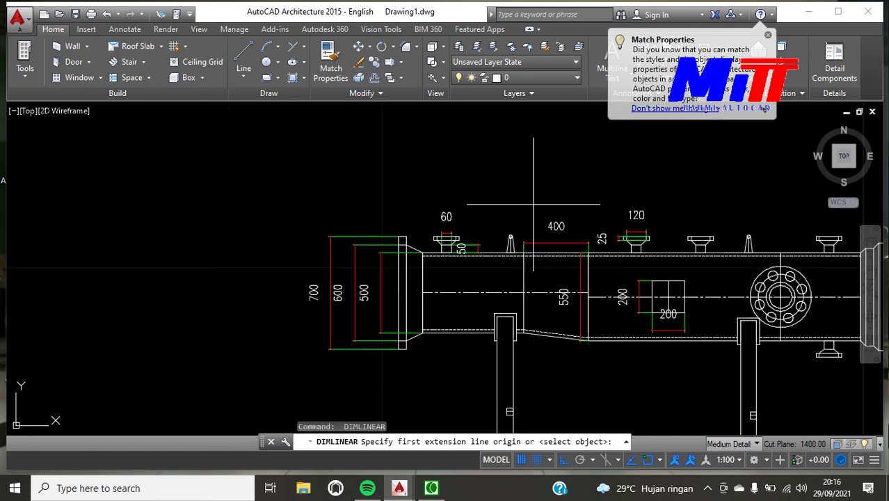
scroll(394, 227, up, 4)
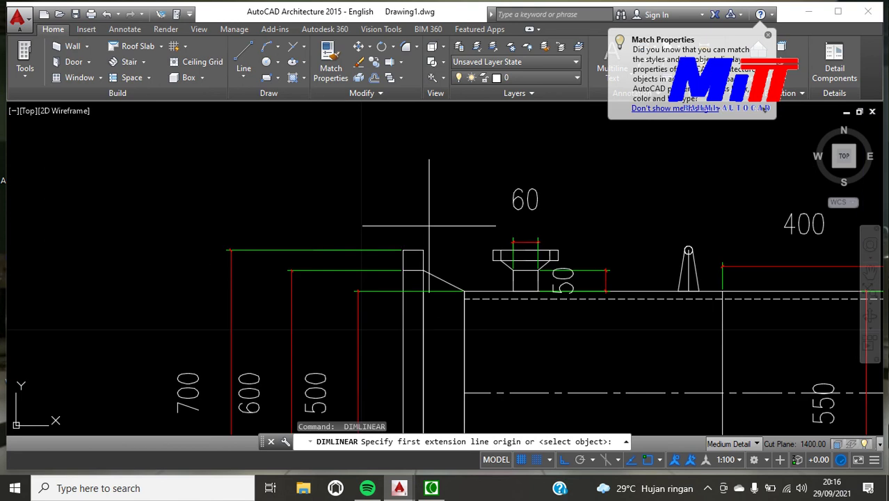
click(404, 250)
click(525, 249)
click(530, 134)
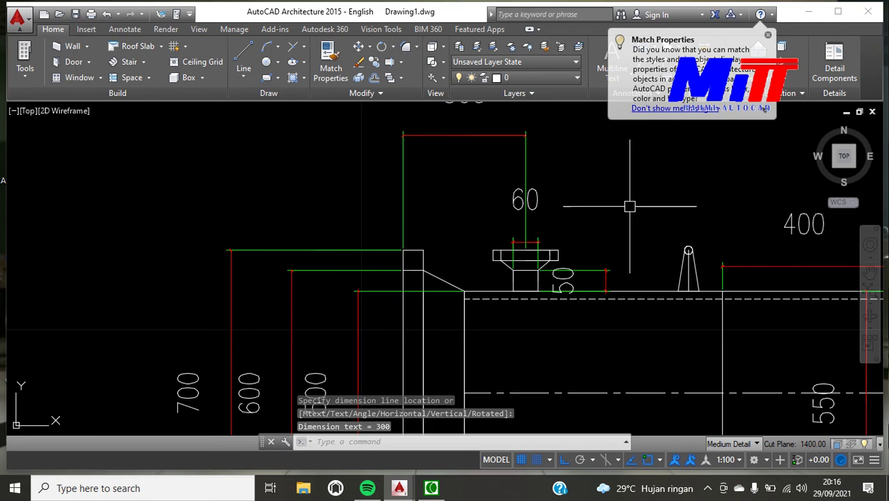
Step: Continue the chain with DCO through 400, 783, 400, 300, 500 and 200 spans across the nozzles
text(dco)
key(Return)
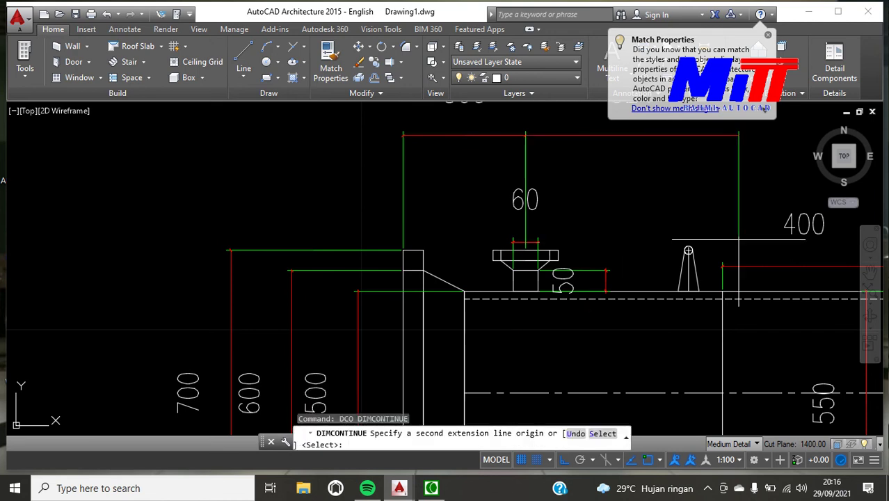
scroll(743, 243, up, 5)
click(606, 261)
scroll(557, 306, down, 4)
scroll(556, 306, down, 2)
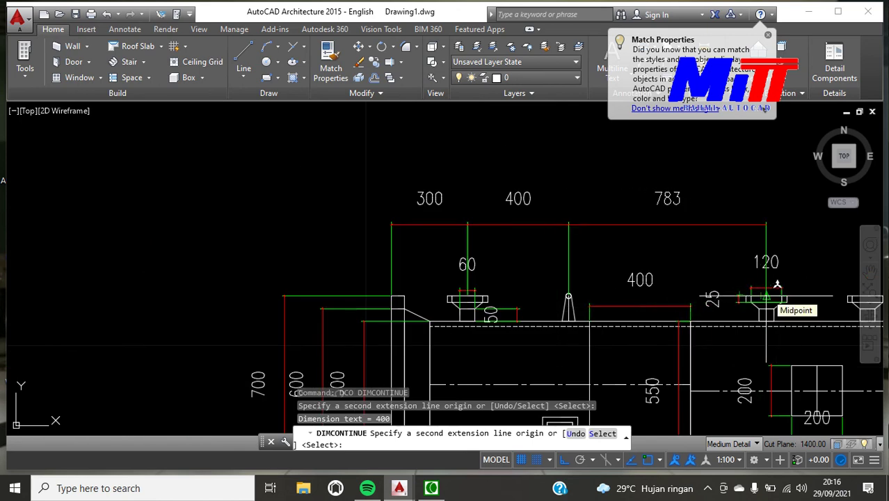
click(777, 284)
scroll(708, 293, down, 5)
scroll(708, 292, up, 3)
scroll(707, 293, up, 4)
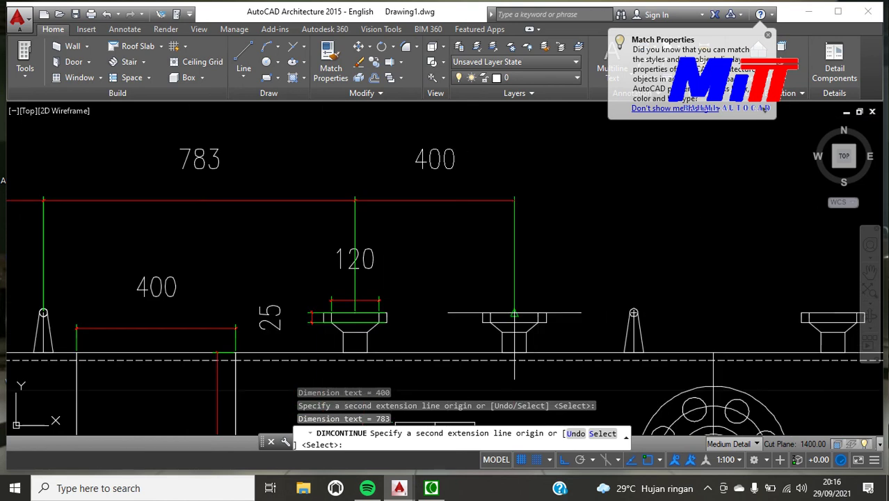
click(514, 314)
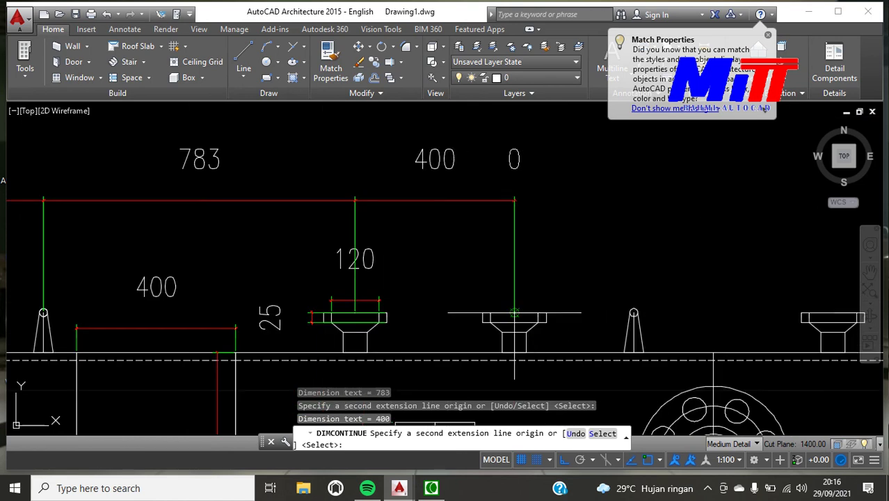
click(634, 315)
scroll(645, 303, down, 2)
scroll(695, 313, down, 2)
scroll(696, 310, up, 4)
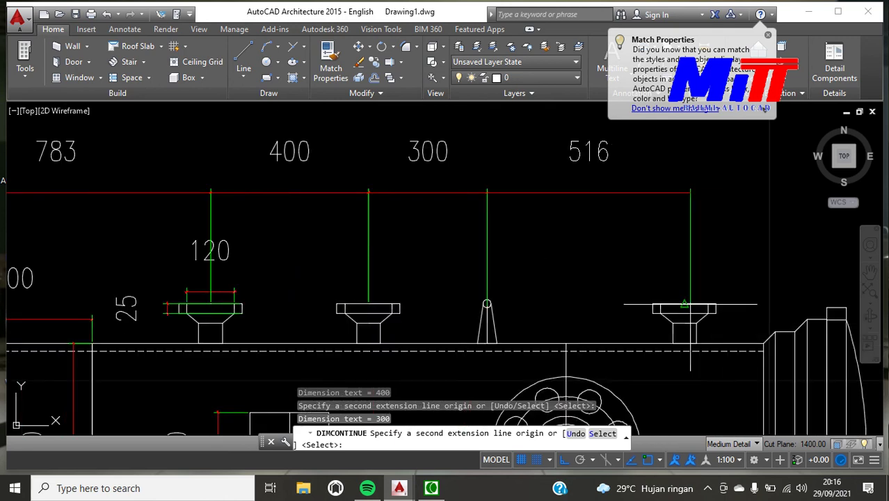
click(685, 304)
click(727, 331)
key(Escape)
scroll(692, 350, down, 2)
scroll(475, 334, down, 3)
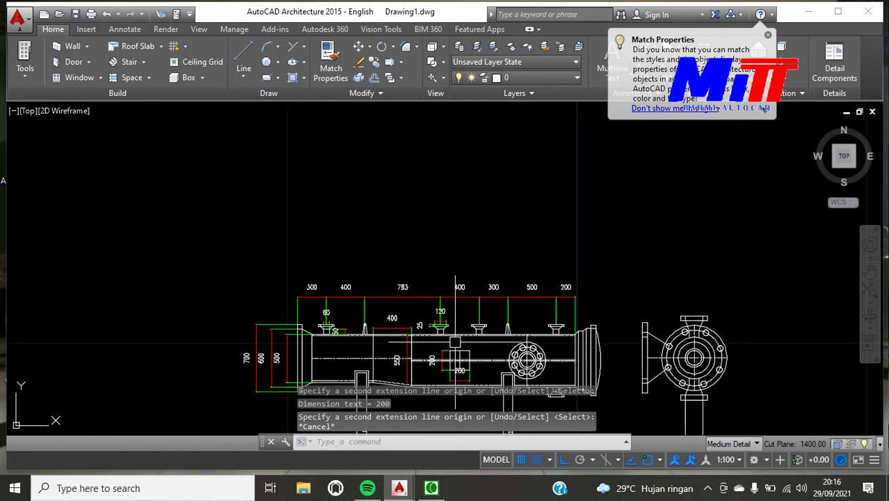
Step: Add a 740 vertical dimension for the left support leg height using DLI
scroll(467, 367, up, 2)
scroll(379, 293, down, 2)
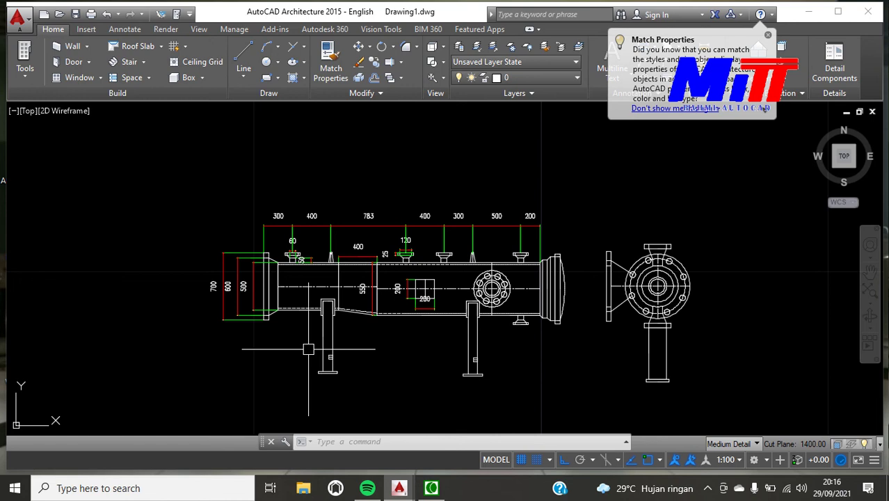
scroll(383, 301, up, 2)
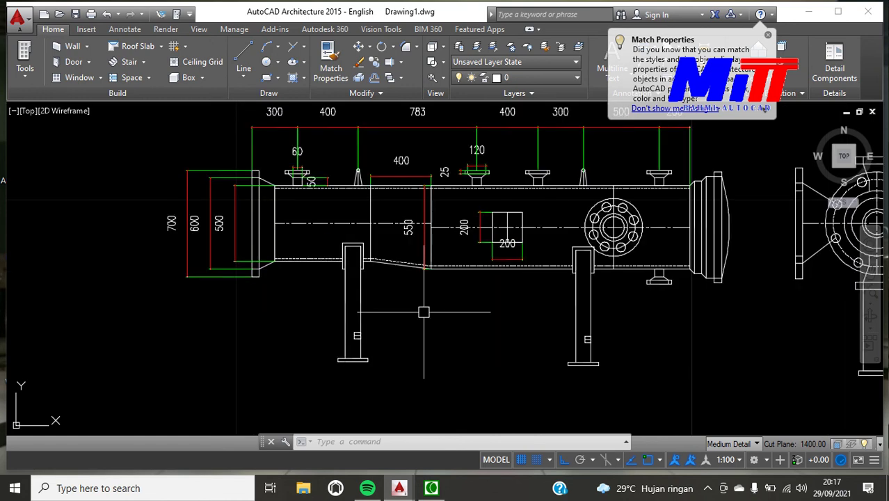
text(dli)
key(Return)
scroll(348, 255, up, 3)
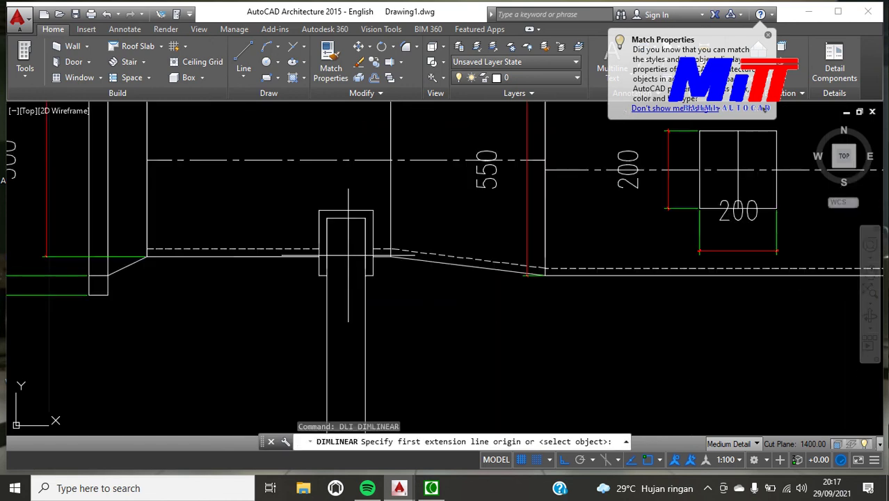
click(327, 218)
scroll(327, 218, down, 3)
scroll(328, 349, up, 5)
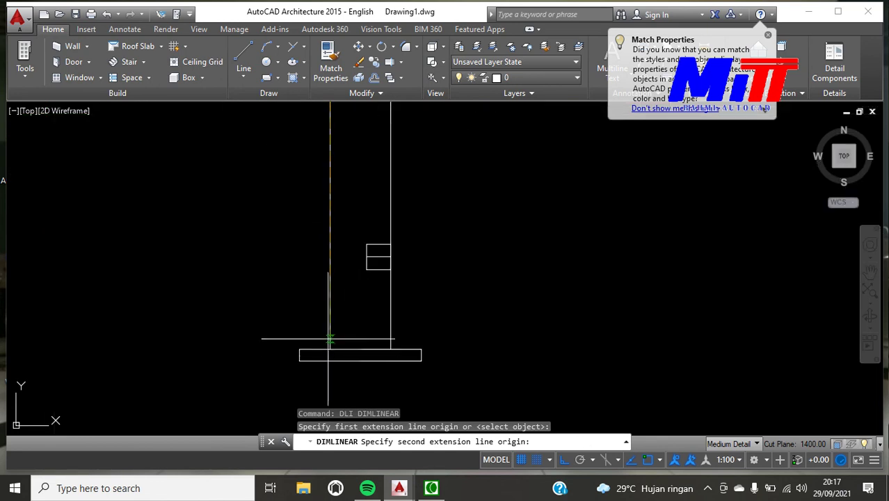
click(328, 350)
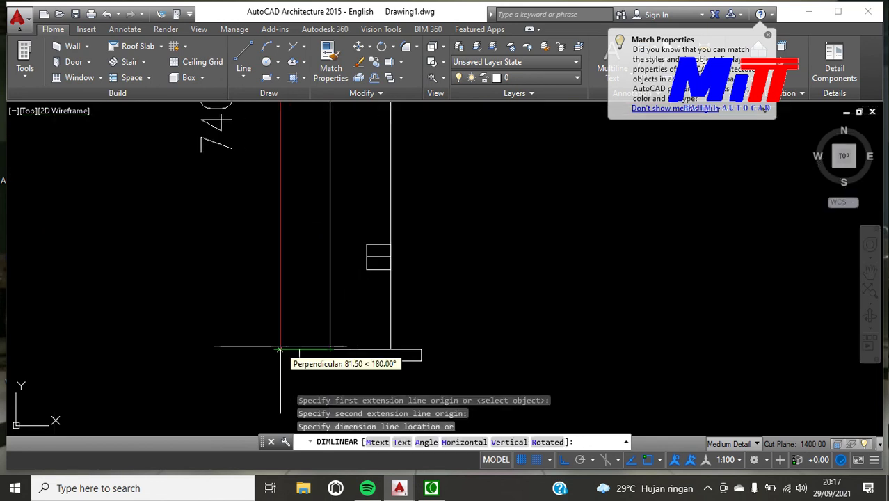
click(276, 349)
Step: Clear the mistaken entry and dimension the leg width at its base as 100
text(c)
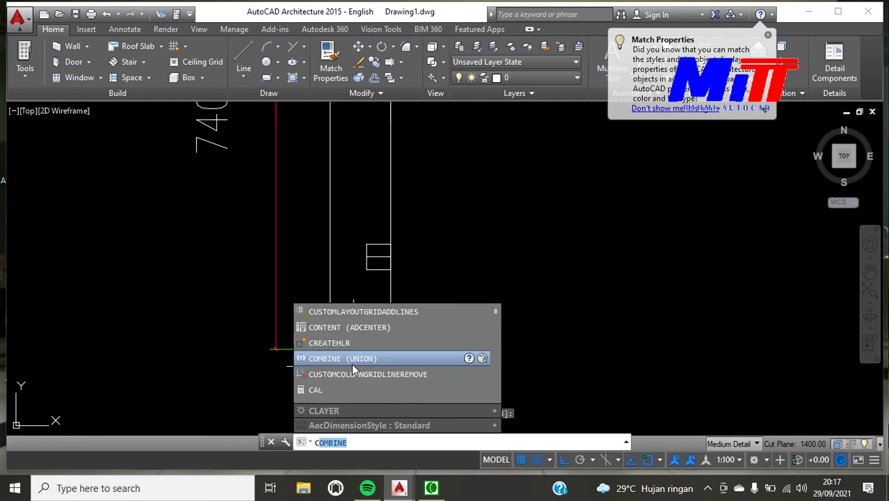
key(BackSpace)
text(dli)
key(Return)
scroll(347, 318, down, 1)
scroll(337, 308, up, 3)
scroll(330, 307, up, 1)
click(330, 308)
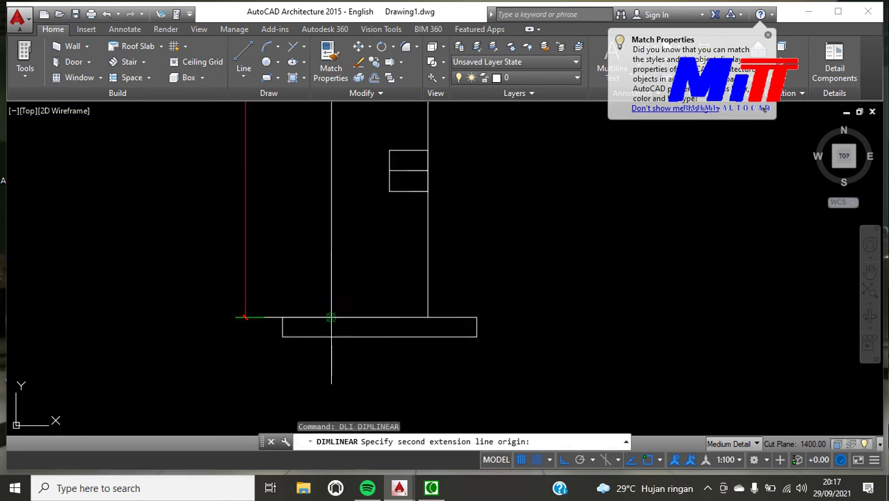
click(427, 319)
scroll(427, 319, down, 3)
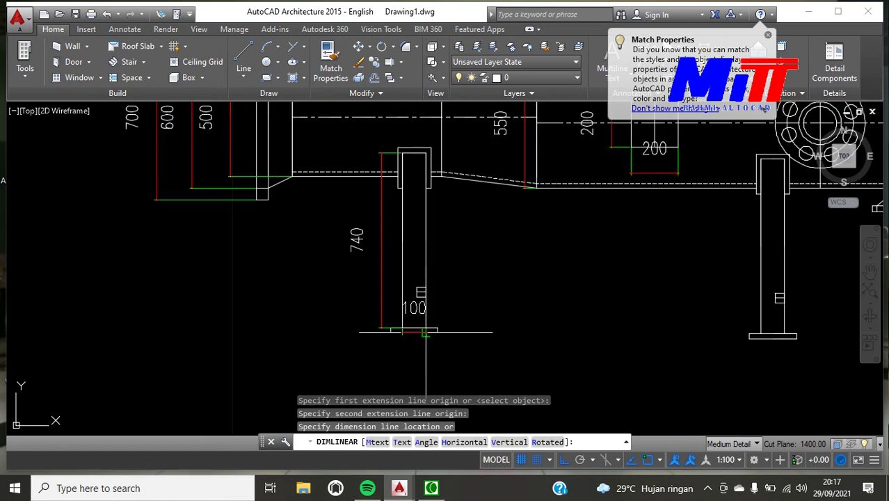
click(422, 376)
Step: Dimension the support's base plate width as 200
scroll(455, 355, down, 3)
scroll(455, 362, up, 5)
key(Return)
click(349, 253)
click(424, 253)
click(446, 387)
key(Escape)
Step: Start an extra support dimension and cancel the unwanted 667 measurement
scroll(507, 356, down, 4)
key(Return)
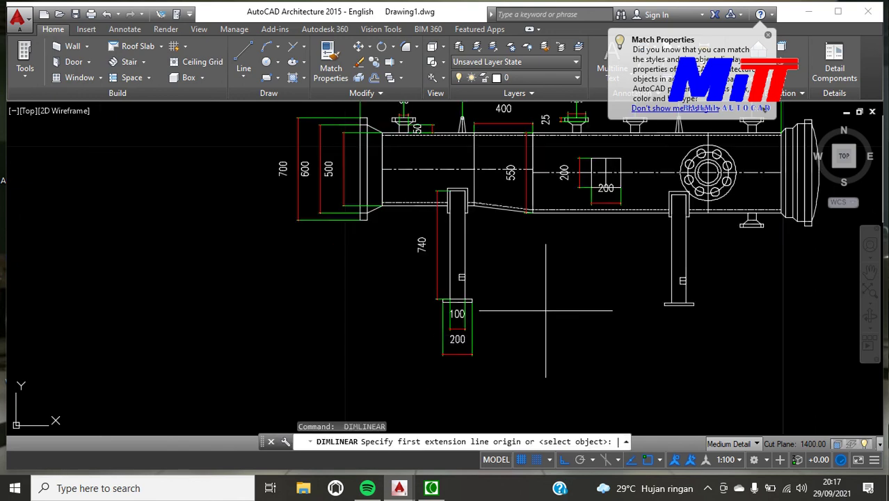
scroll(665, 359, down, 3)
scroll(665, 359, down, 2)
scroll(540, 337, up, 5)
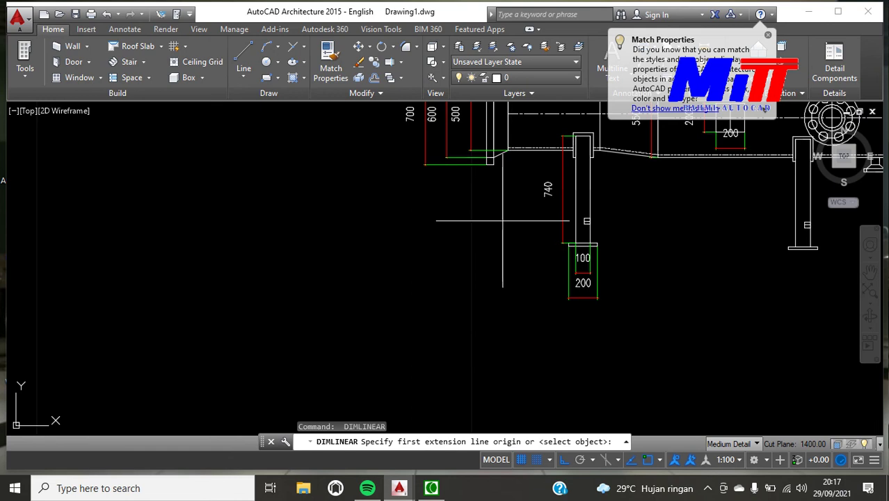
scroll(499, 172, up, 2)
scroll(499, 172, up, 1)
click(477, 139)
scroll(500, 258, down, 3)
scroll(558, 260, up, 2)
scroll(557, 260, up, 2)
click(560, 201)
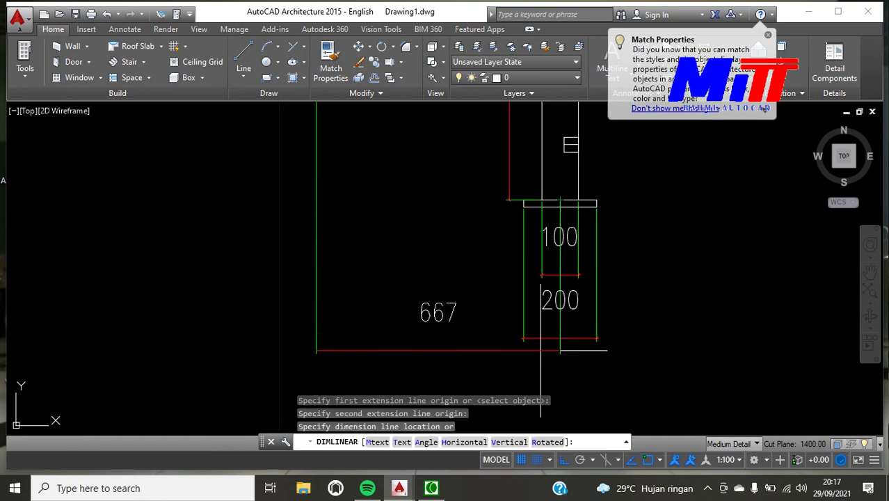
key(Escape)
scroll(541, 355, down, 2)
scroll(477, 304, down, 2)
scroll(459, 208, up, 2)
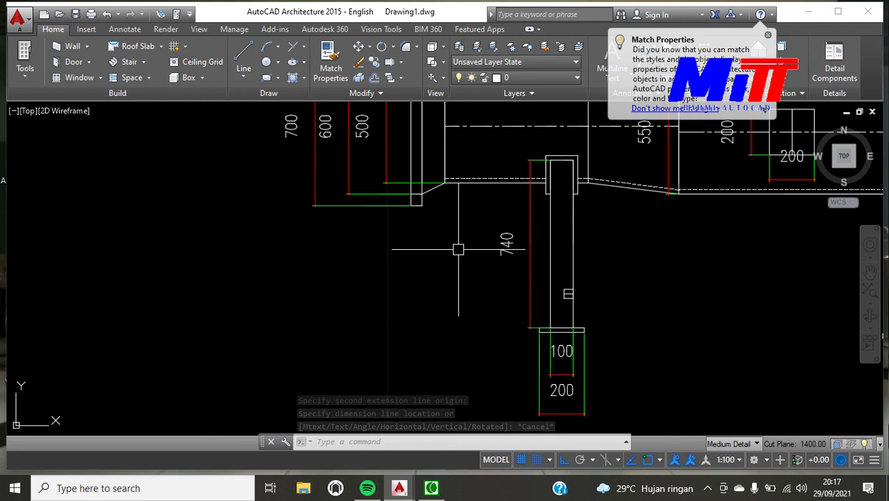
Step: Place a 1183 linear dimension from the node below the left flange, below the support
key(Escape)
text(dli)
key(Return)
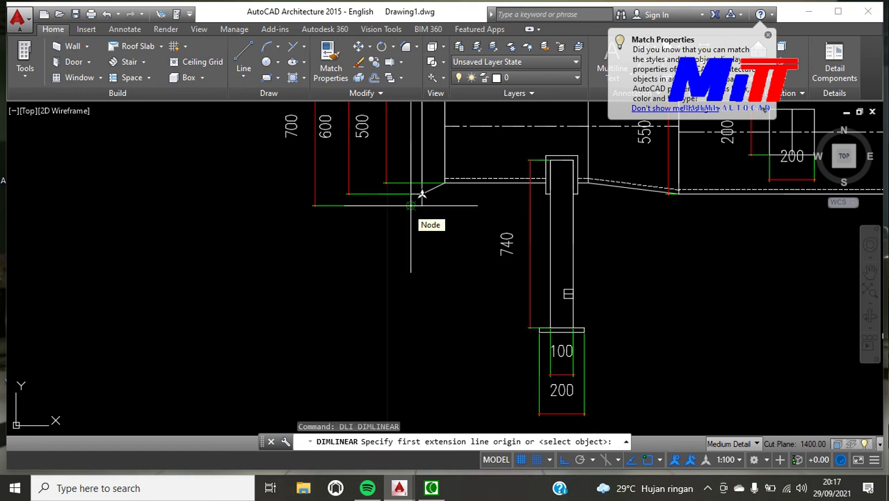
click(411, 205)
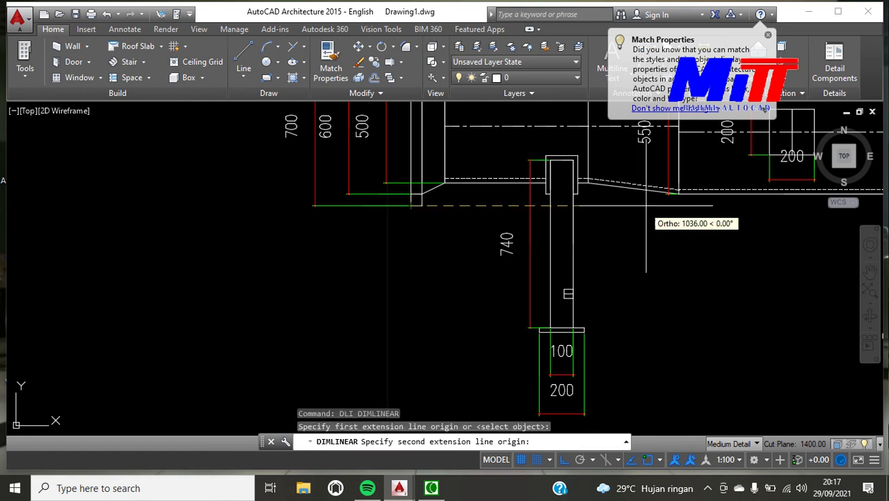
click(679, 194)
scroll(672, 291, down, 5)
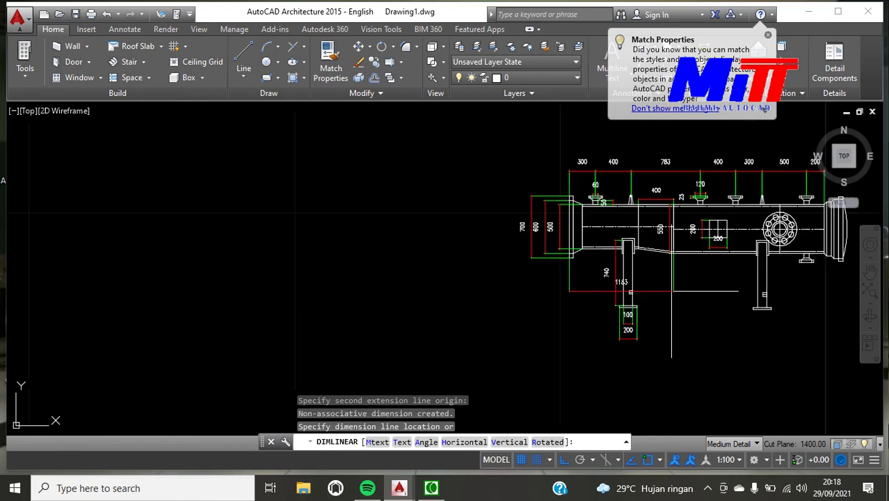
scroll(672, 295, up, 2)
scroll(654, 327, up, 2)
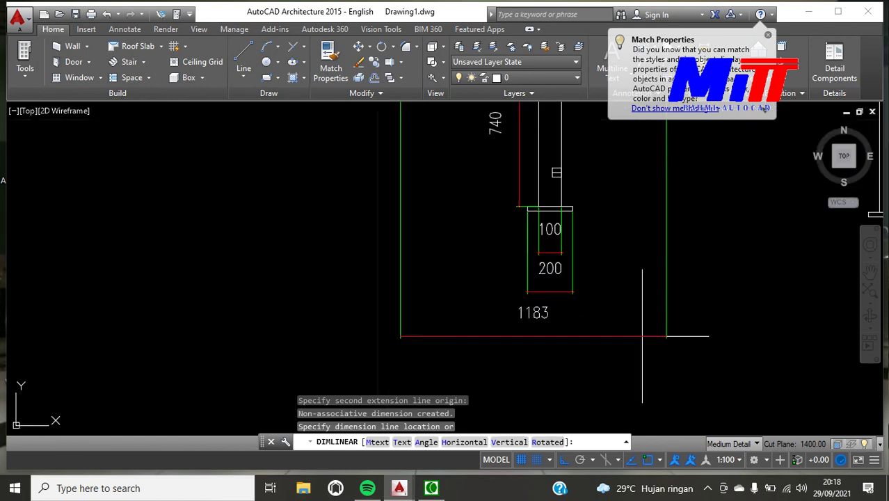
click(635, 356)
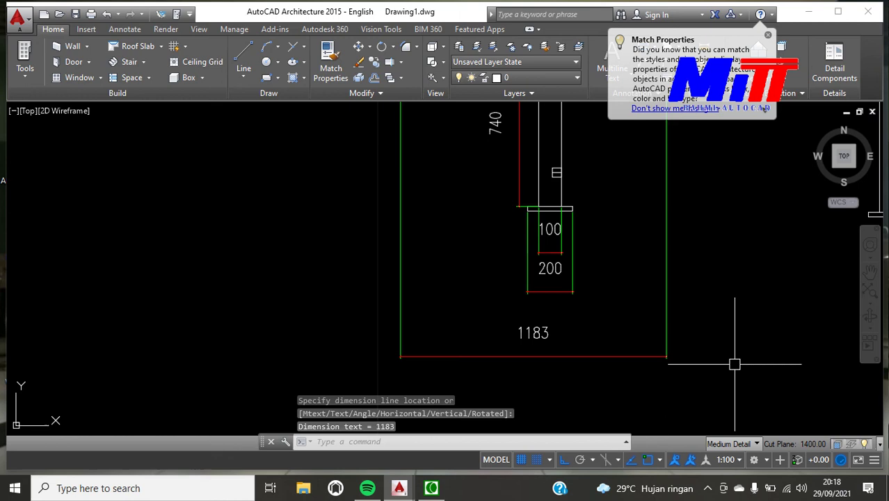
Step: Cancel the stray graphics prompt and continue the chain with a 1700 dimension to the pipe end
text(sca)
key(Return)
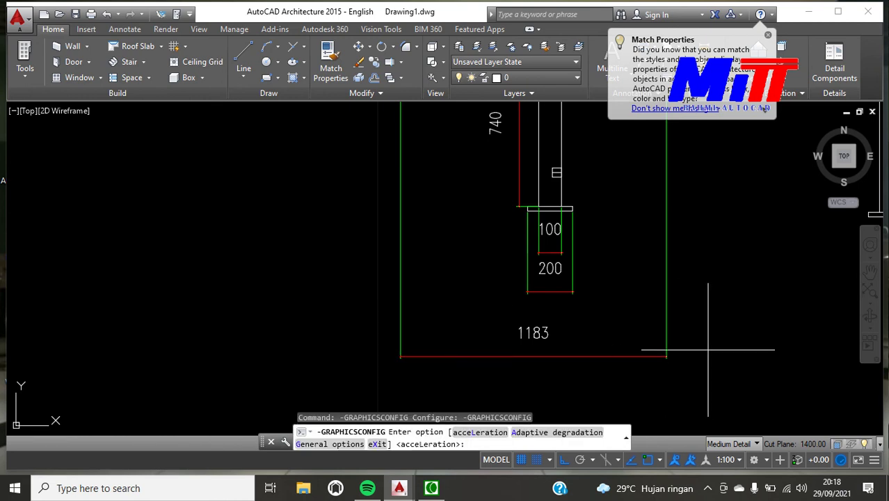
key(Escape)
text(dc)
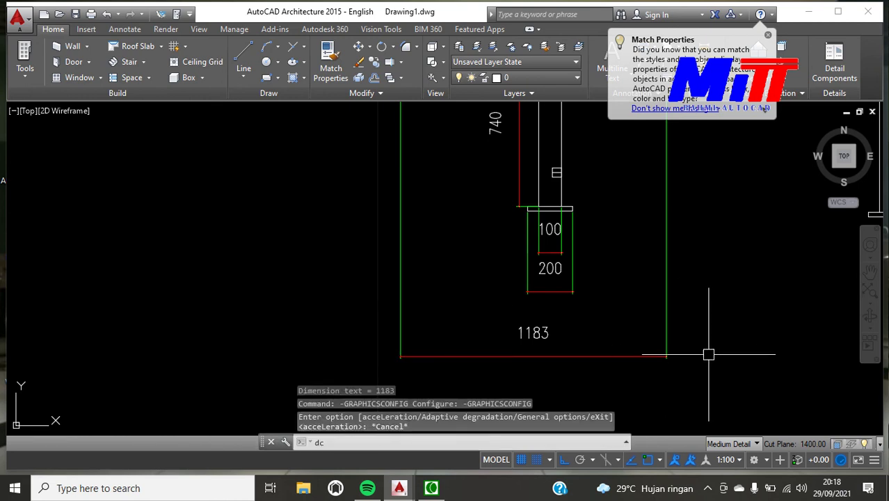
text(o)
key(Return)
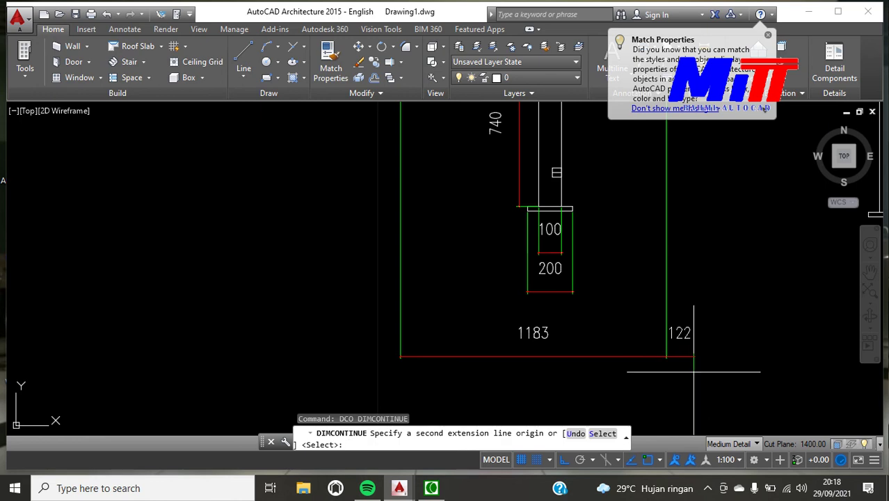
scroll(692, 370, down, 5)
scroll(758, 189, up, 2)
scroll(758, 189, up, 3)
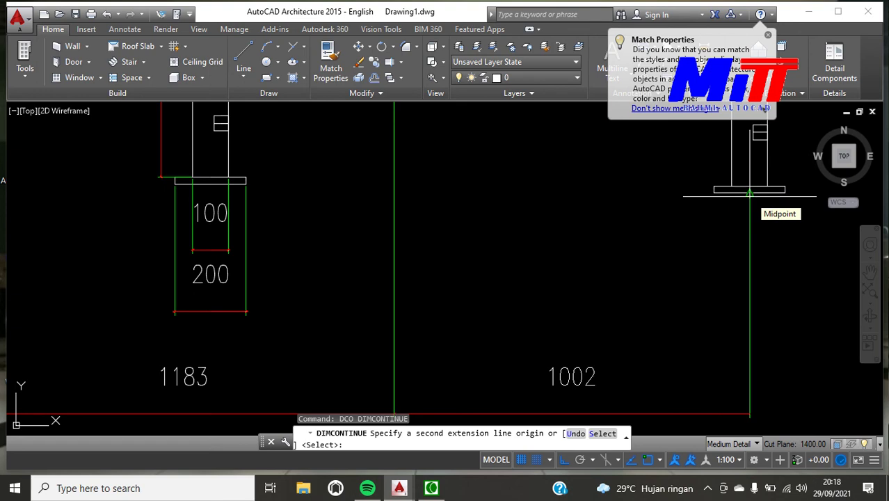
scroll(749, 194, down, 3)
scroll(835, 182, down, 5)
scroll(840, 180, up, 8)
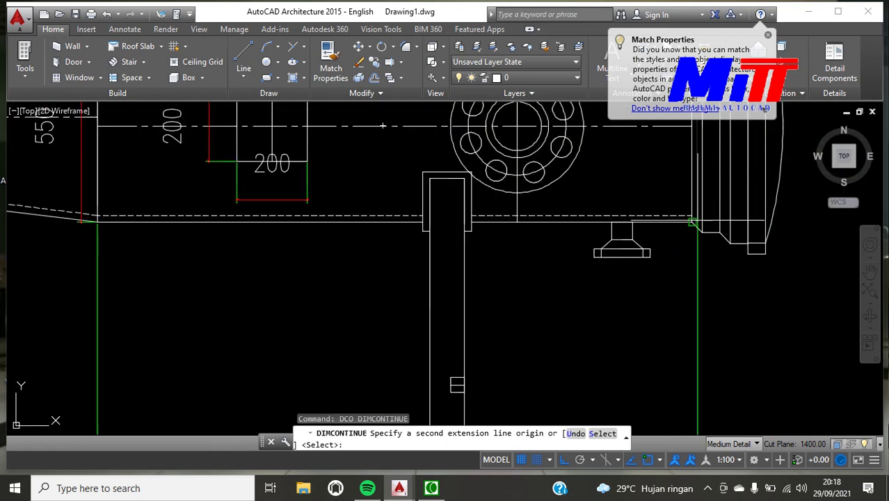
click(692, 223)
scroll(692, 223, down, 6)
scroll(613, 327, up, 2)
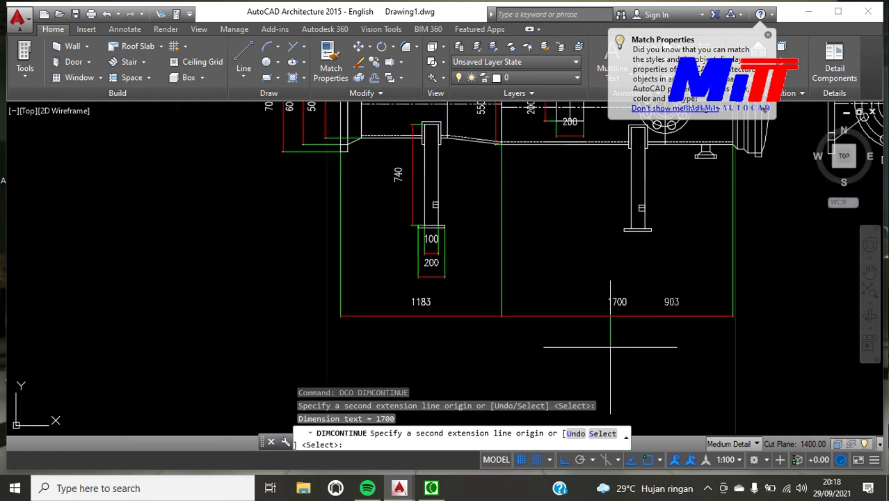
key(Escape)
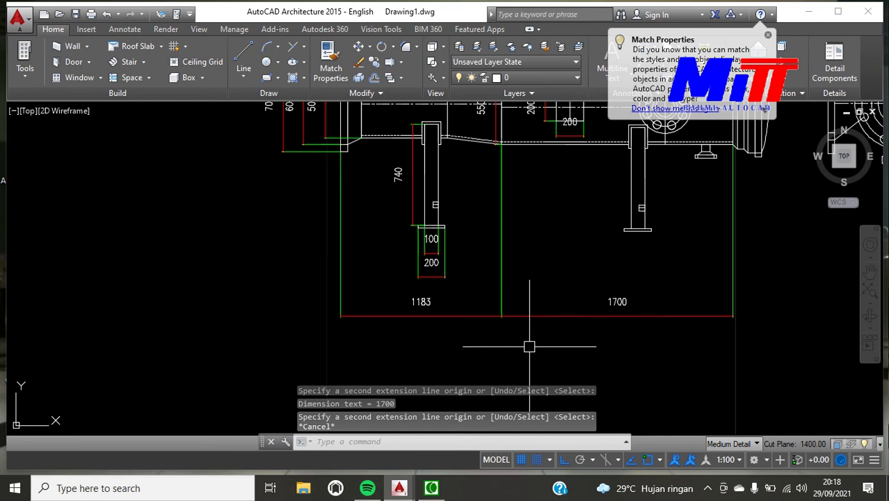
scroll(509, 354, down, 4)
scroll(507, 337, up, 3)
scroll(529, 306, down, 3)
scroll(578, 278, up, 4)
scroll(589, 283, up, 2)
Step: Add R190, R30 and R140 radius dimensions to the outer flange, a bolt hole and the bolt circle
text(dra)
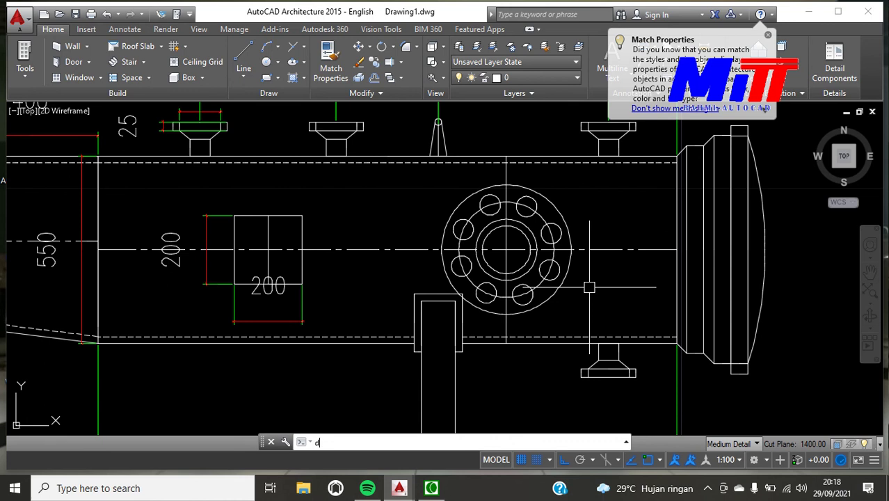
key(Return)
scroll(550, 223, up, 2)
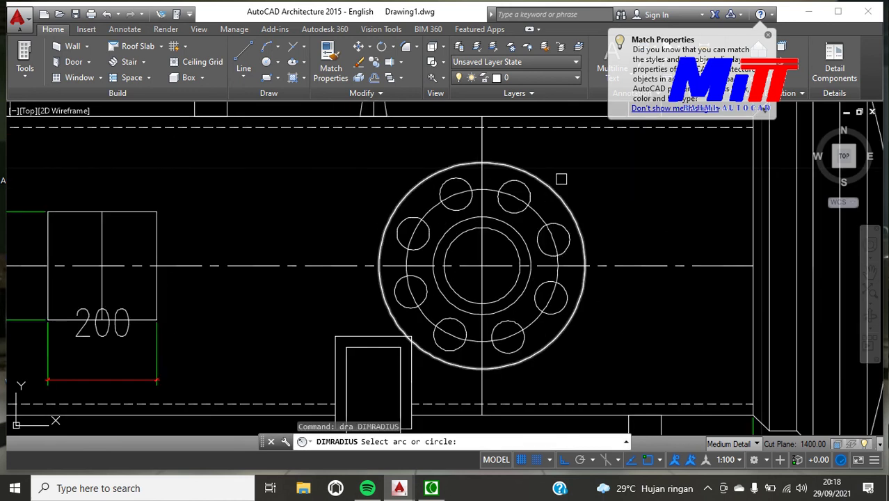
click(553, 192)
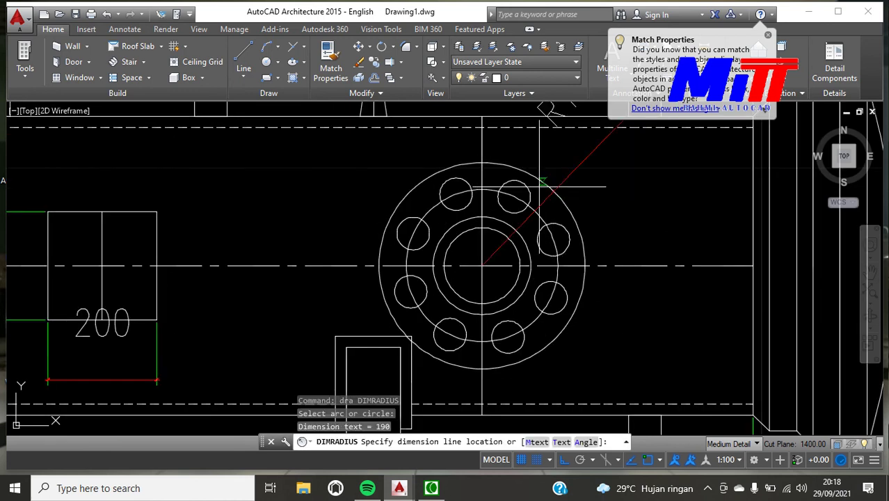
scroll(553, 239, down, 2)
scroll(606, 212, up, 2)
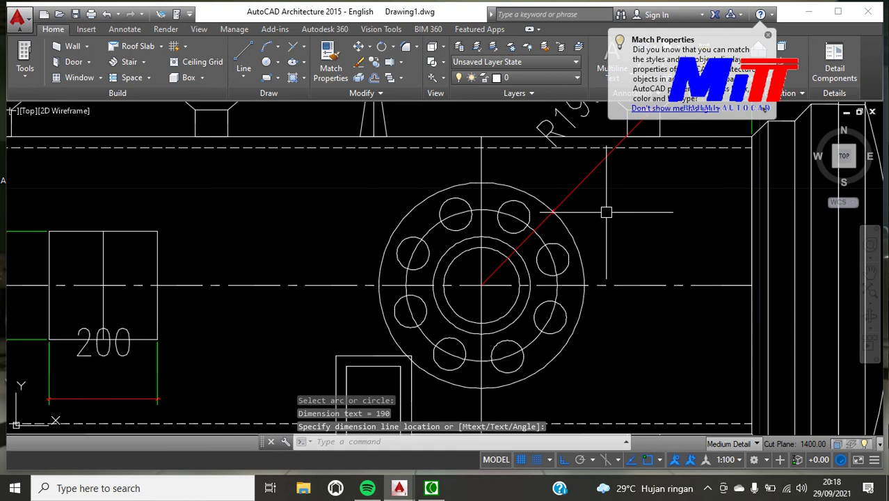
key(Return)
click(568, 264)
click(585, 265)
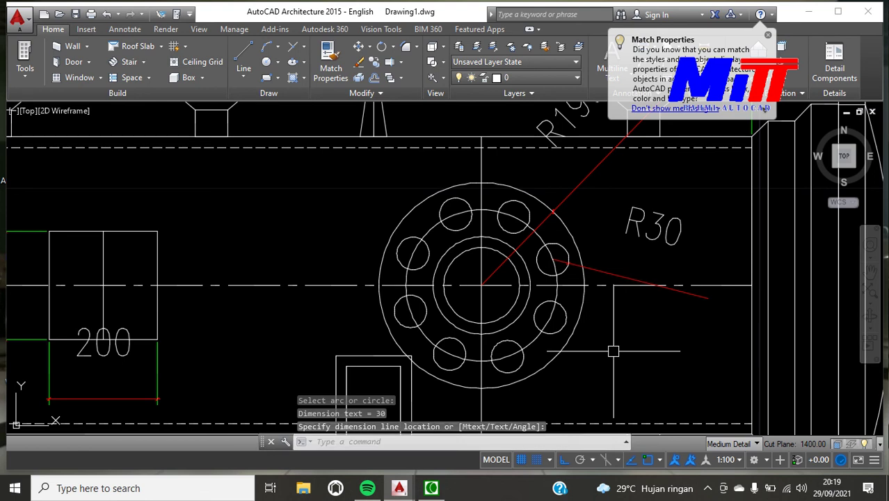
key(Return)
click(551, 315)
click(611, 366)
Step: Add R90 and R70 radius dimensions to the flange's inner circles
key(Return)
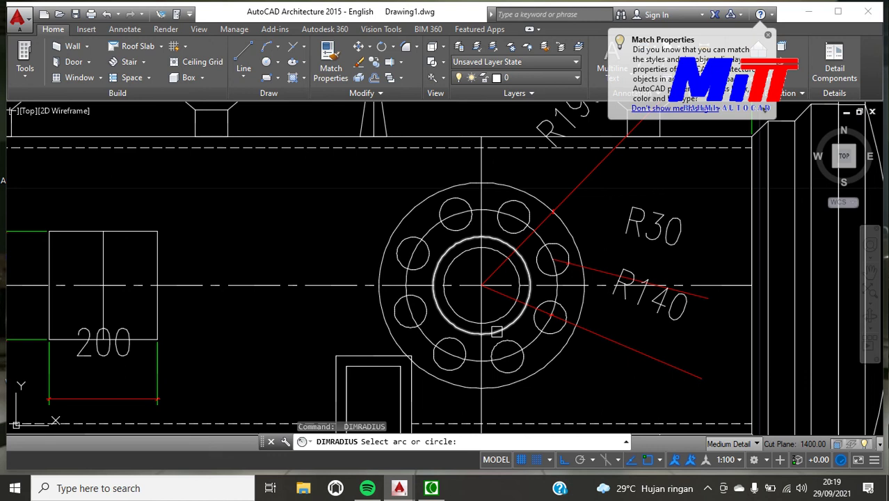
click(444, 250)
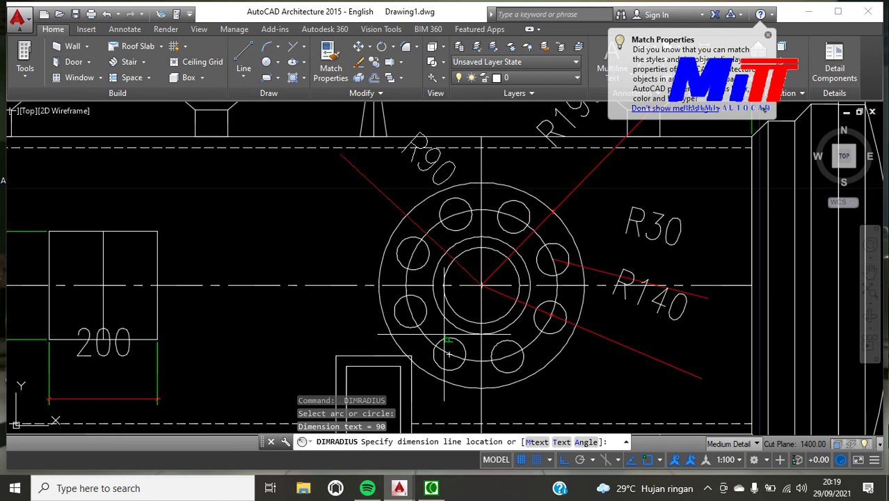
key(Escape)
key(Return)
click(445, 274)
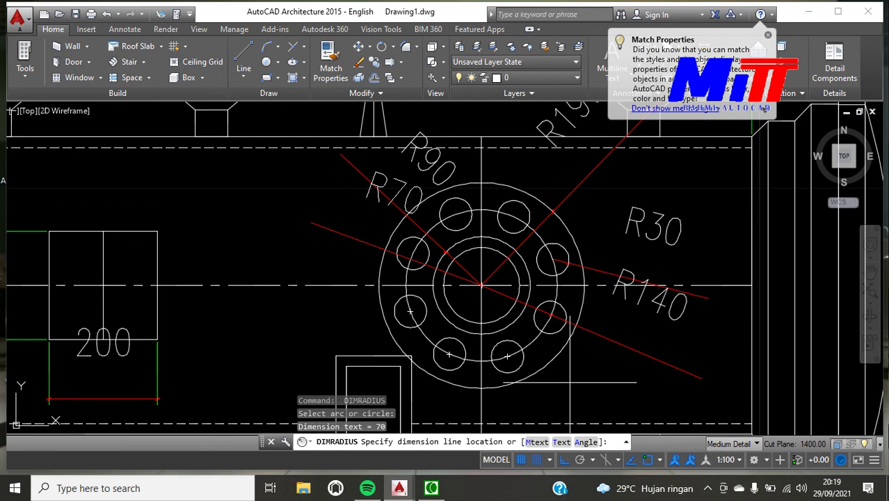
click(391, 196)
scroll(550, 352, down, 6)
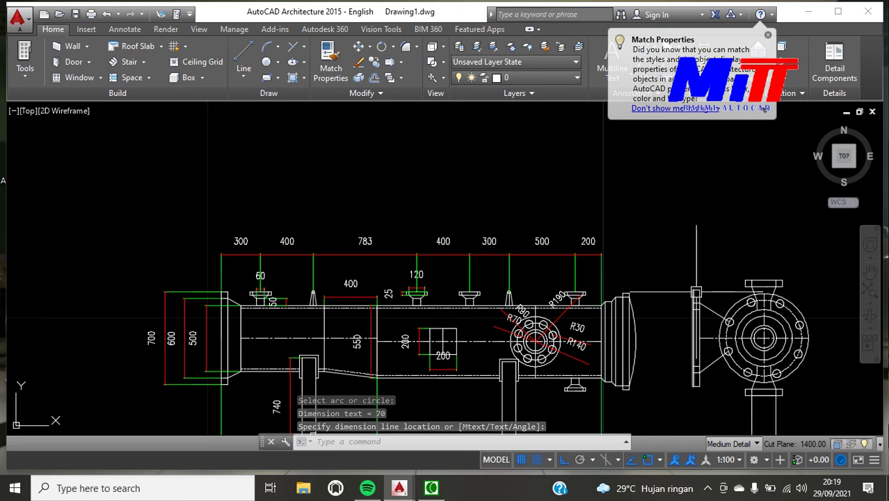
scroll(604, 316, up, 3)
scroll(626, 348, up, 2)
key(Escape)
scroll(625, 377, down, 5)
scroll(611, 398, up, 5)
Step: Dimension the right end head's widths as 30 and 50 below the head
text(dli)
key(Return)
scroll(491, 334, up, 2)
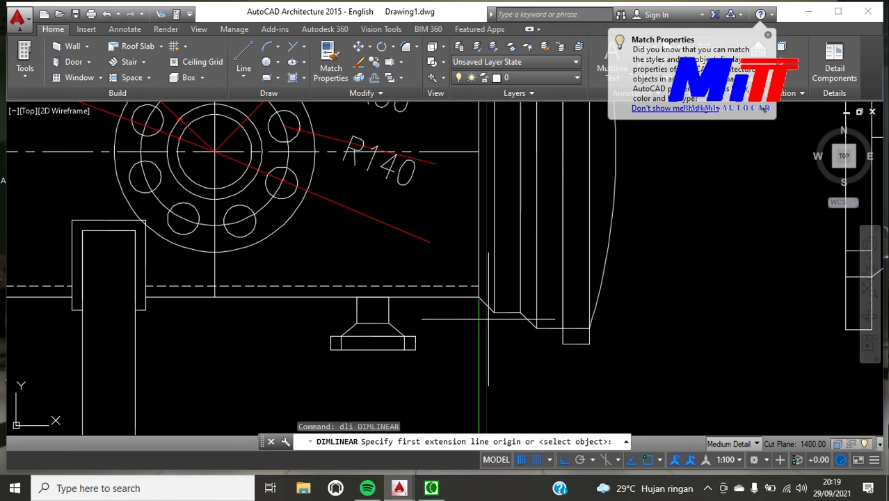
click(479, 297)
click(494, 311)
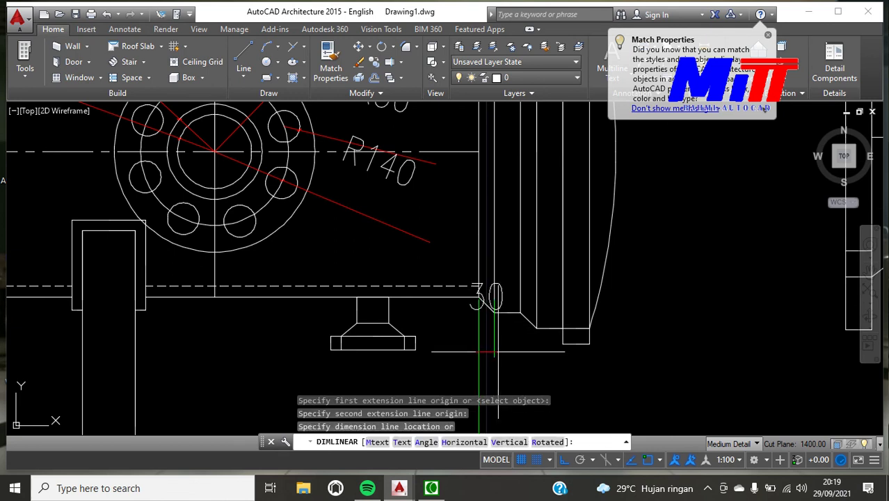
scroll(497, 340, down, 2)
click(501, 379)
key(Return)
scroll(554, 347, up, 2)
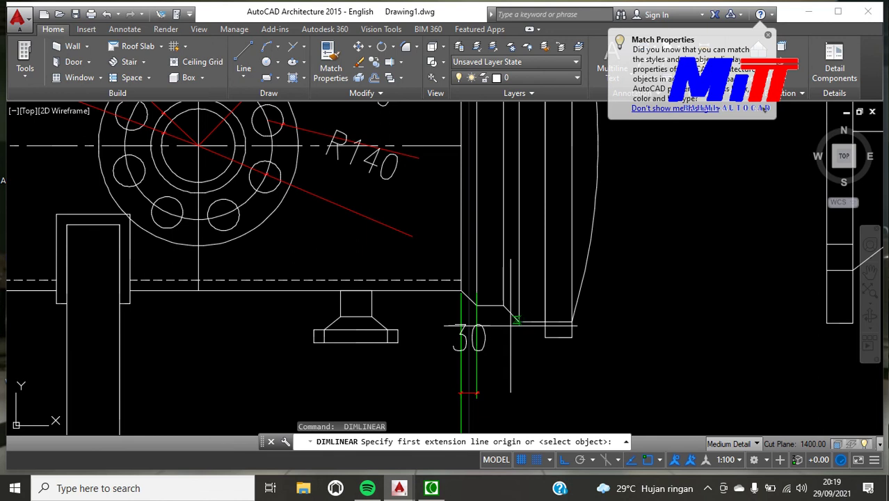
click(545, 322)
click(518, 322)
scroll(542, 369, down, 2)
click(542, 391)
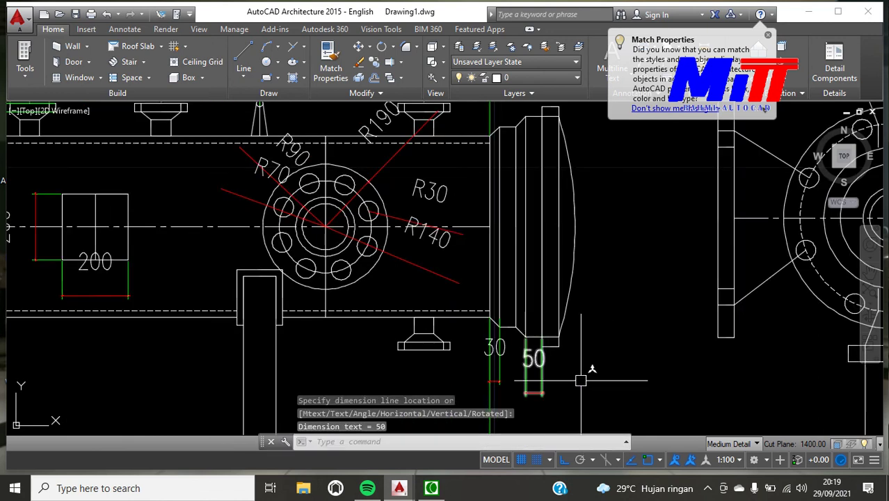
Step: Add vertical 729 and 669 dimensions to the right of the end flange
key(Return)
scroll(571, 143, down, 3)
scroll(570, 142, up, 3)
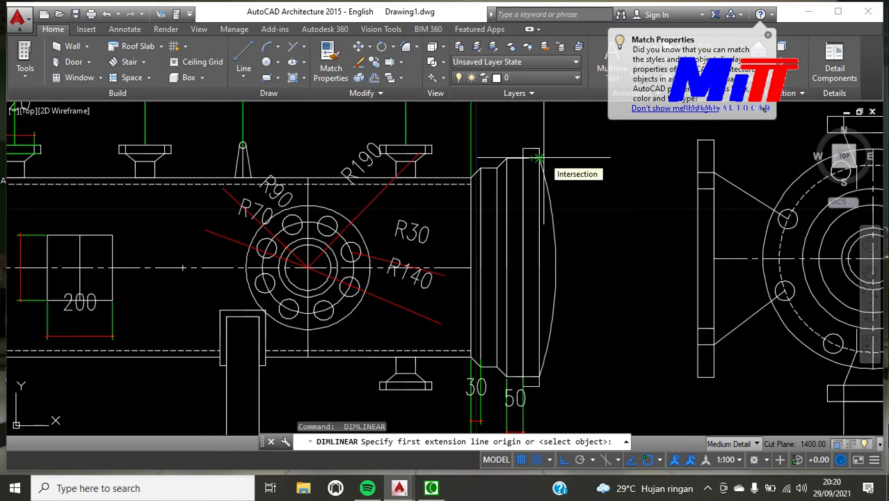
click(540, 158)
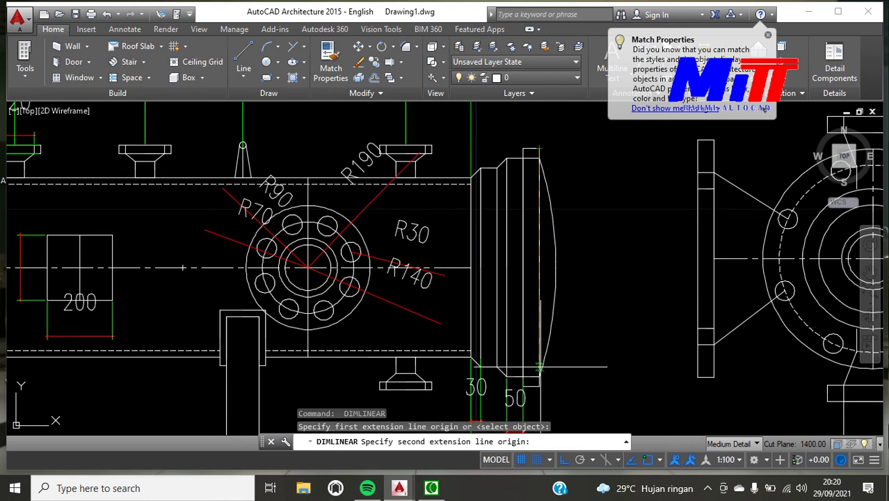
click(540, 386)
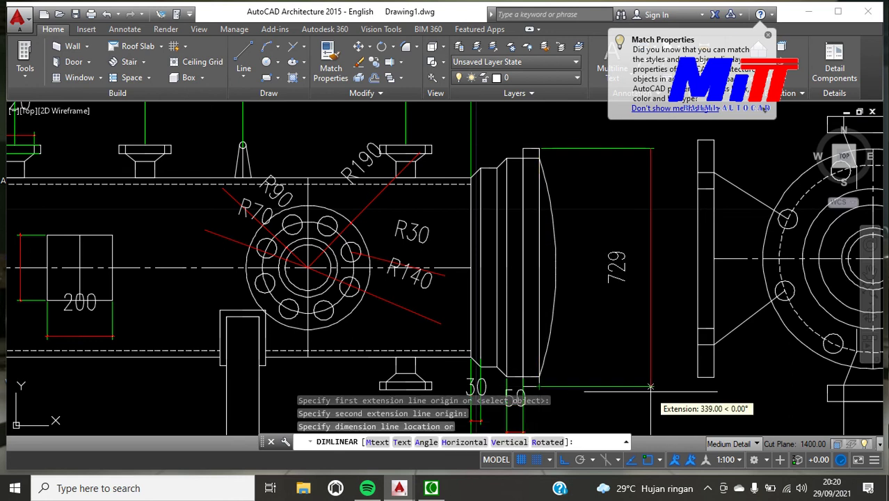
click(653, 392)
key(Return)
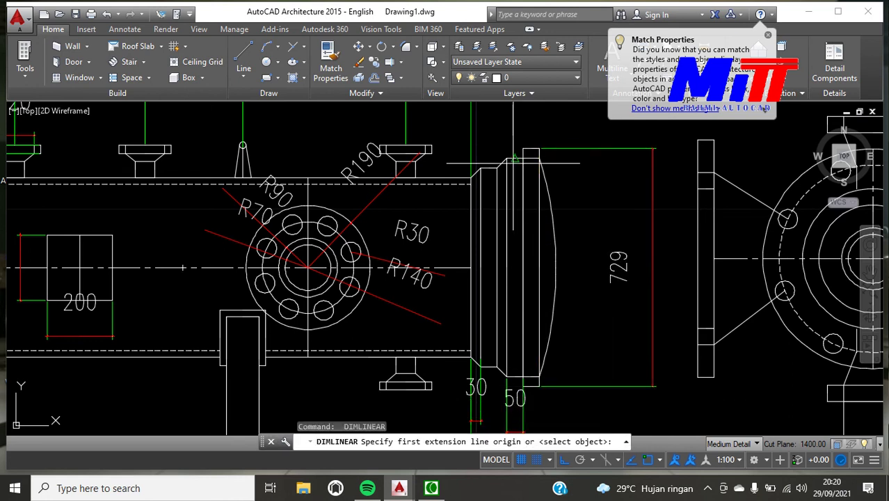
click(540, 159)
click(540, 376)
click(603, 368)
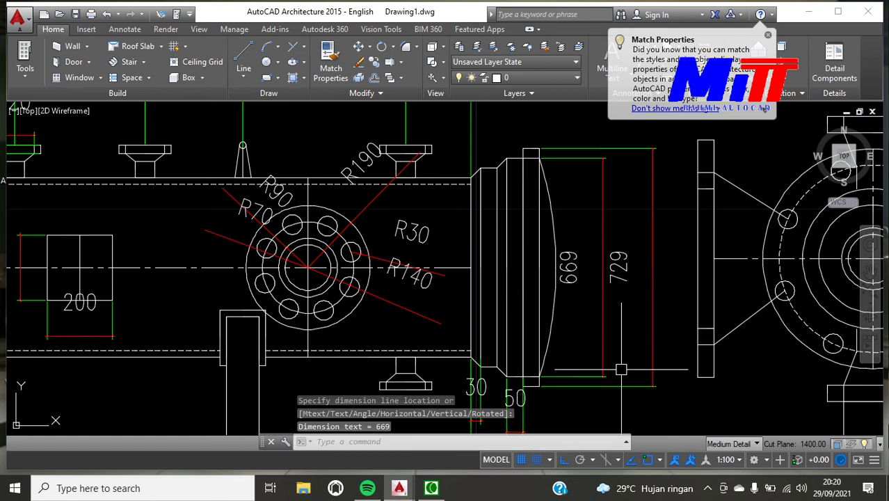
scroll(535, 316, down, 1)
scroll(591, 369, down, 1)
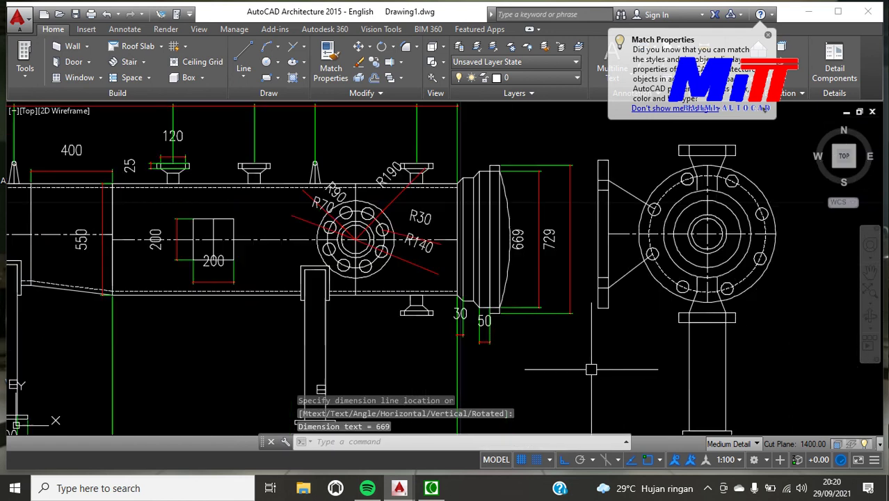
key(Return)
scroll(591, 370, down, 2)
key(Escape)
Step: Window-select the end view and move it straight right with MOVE, away from the vessel
click(598, 175)
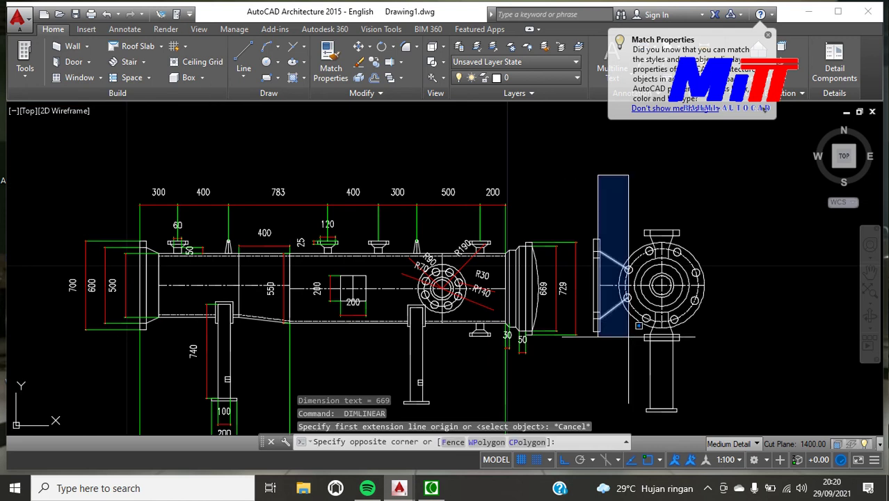
click(587, 170)
click(582, 165)
click(715, 413)
text(m)
key(Return)
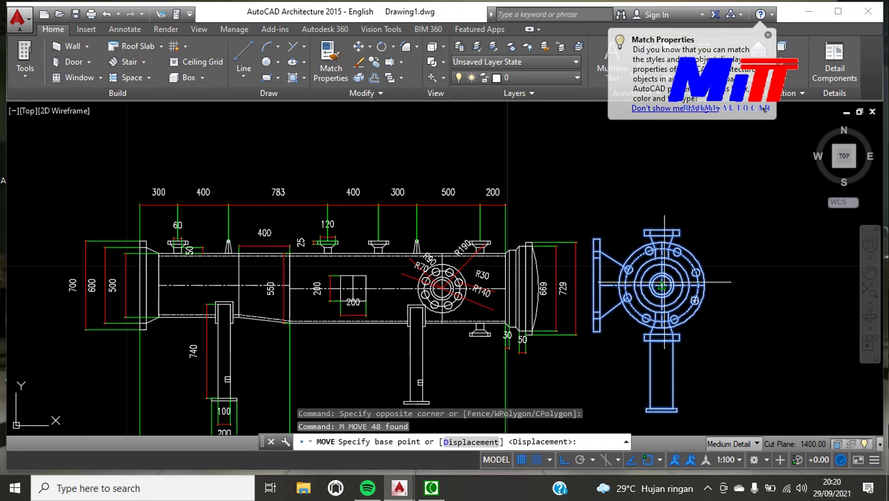
click(661, 285)
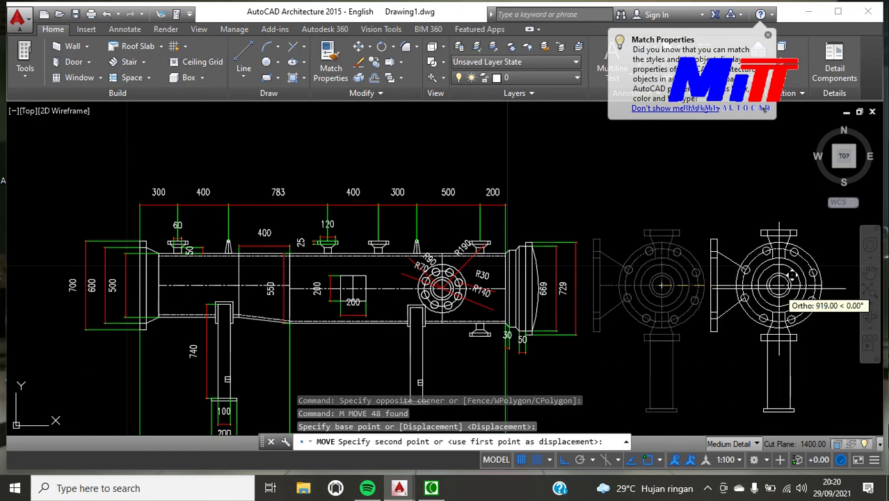
click(784, 285)
key(Escape)
scroll(621, 343, up, 2)
Step: Dimension the end view's top nozzle with 180 and 280 widths and a vertical 50 flange thickness
text(dli)
key(Return)
scroll(577, 278, up, 3)
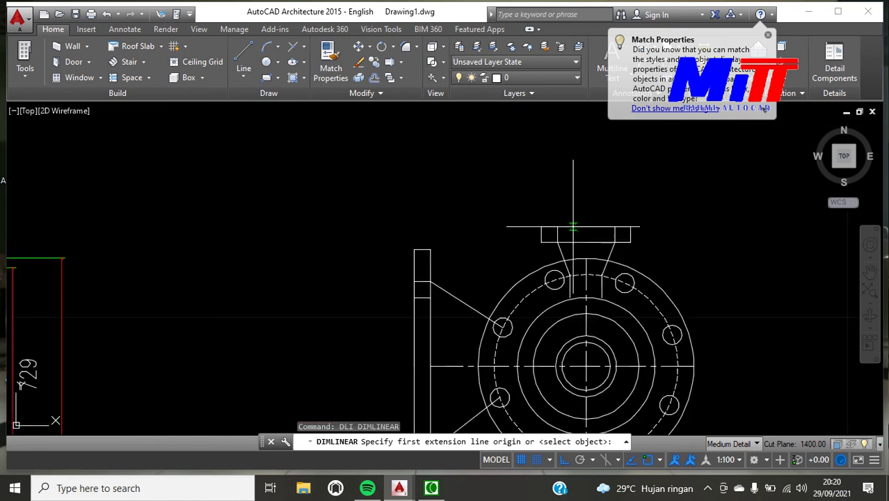
scroll(572, 180, up, 2)
click(547, 256)
click(640, 256)
click(631, 204)
key(Return)
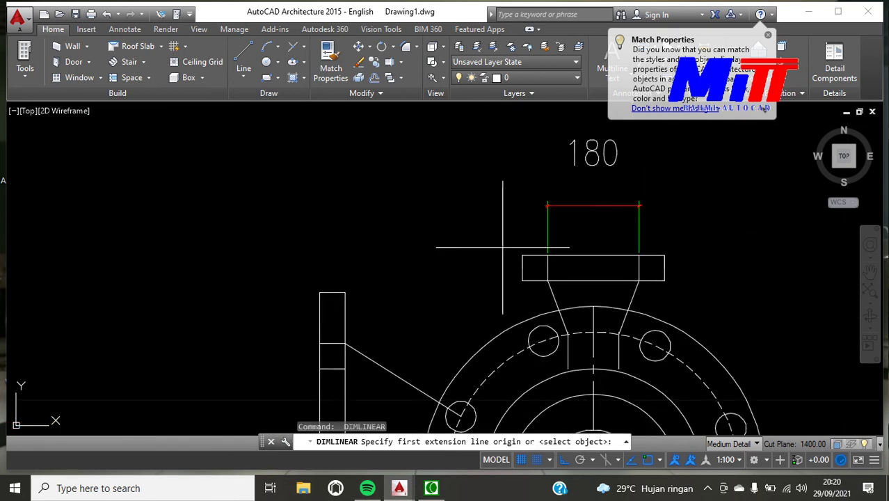
click(522, 256)
click(665, 255)
scroll(666, 255, down, 2)
click(647, 208)
key(Return)
click(661, 261)
click(662, 272)
click(706, 266)
Step: Add stacked vertical dimensions 729, 529 and 429 on the left side flange
key(Return)
scroll(516, 254, up, 2)
click(516, 251)
scroll(518, 263, down, 2)
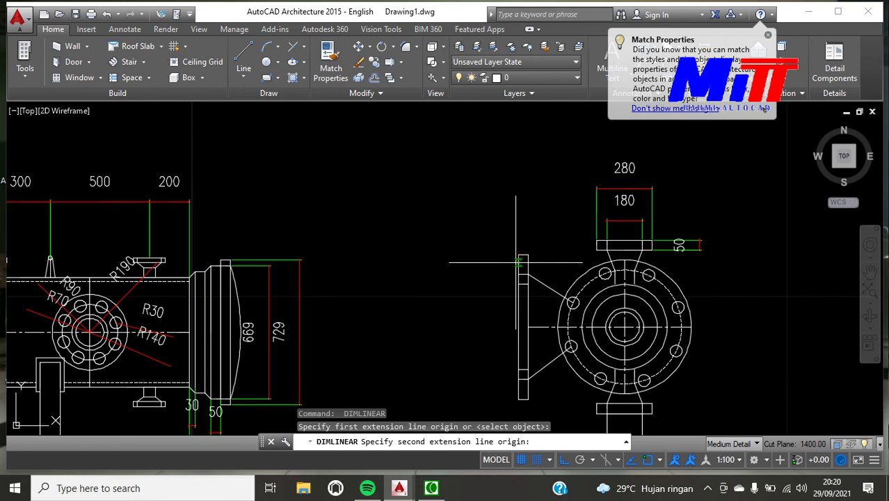
click(518, 399)
click(397, 327)
key(Return)
click(518, 274)
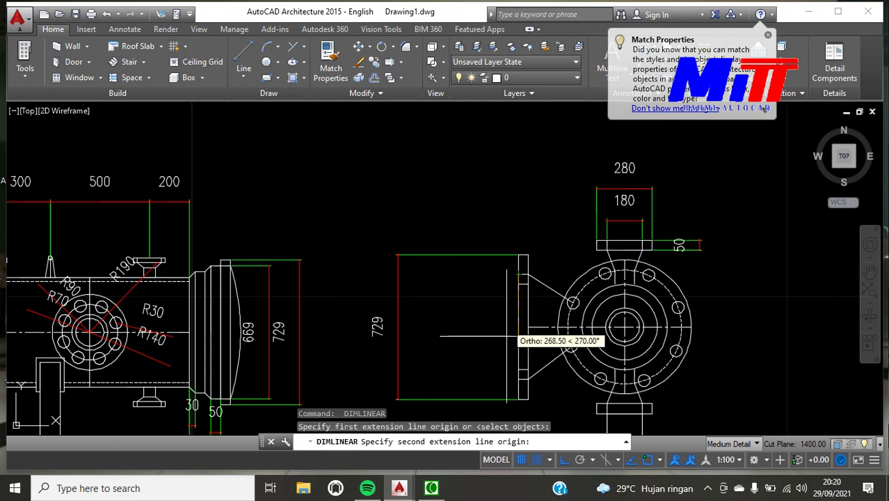
click(519, 379)
click(434, 327)
key(Return)
click(519, 284)
click(518, 369)
click(470, 364)
Step: Dimension the base support with a 180 stem width and a 240 base plate width
key(Return)
scroll(470, 364, down, 2)
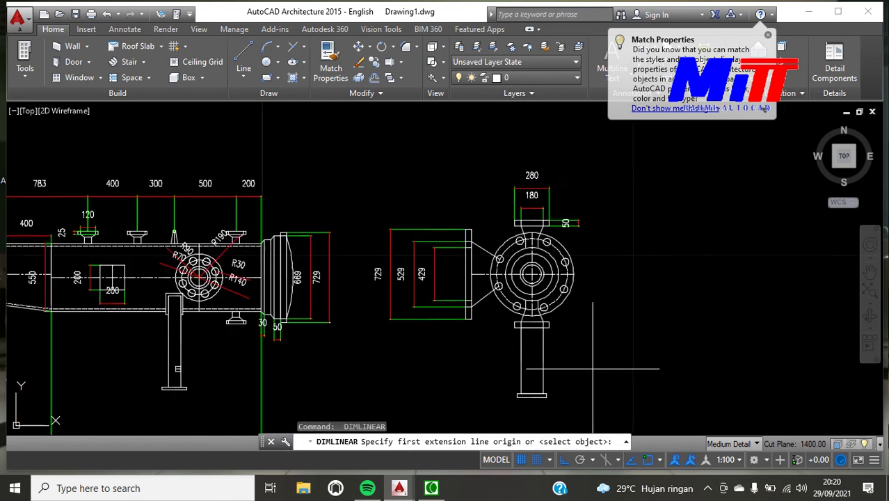
scroll(554, 315, up, 2)
scroll(524, 416, up, 2)
click(489, 340)
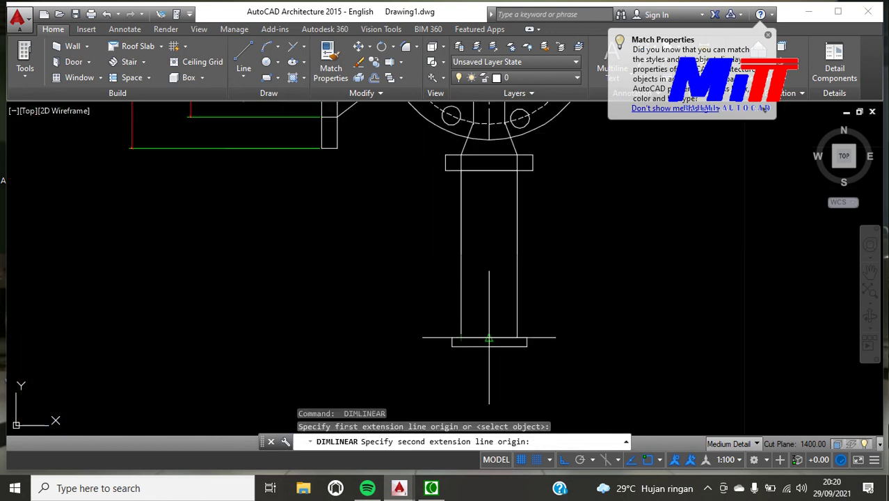
click(517, 339)
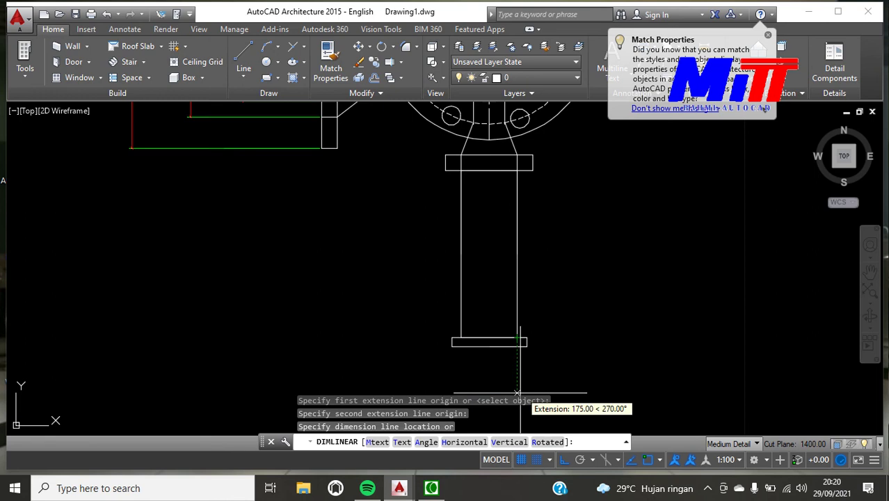
scroll(520, 394, down, 2)
scroll(519, 386, down, 2)
scroll(516, 379, up, 4)
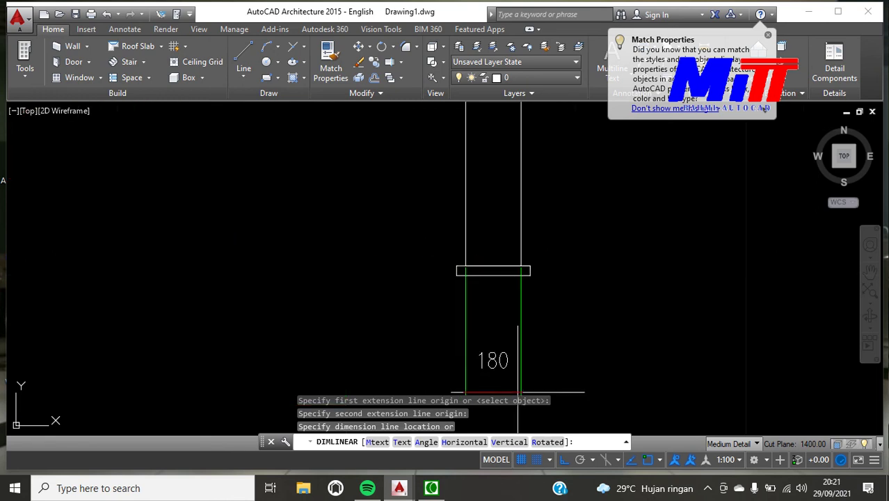
click(516, 344)
key(Return)
click(457, 275)
click(529, 275)
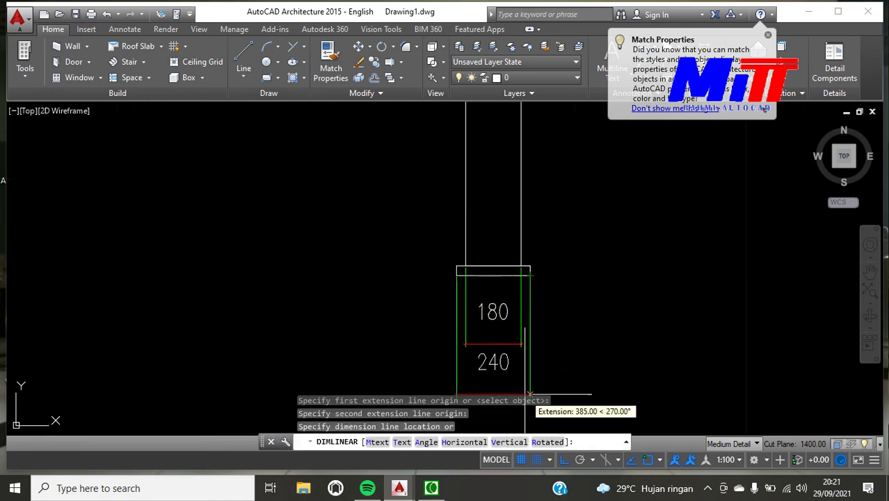
click(525, 395)
key(Return)
scroll(558, 359, down, 4)
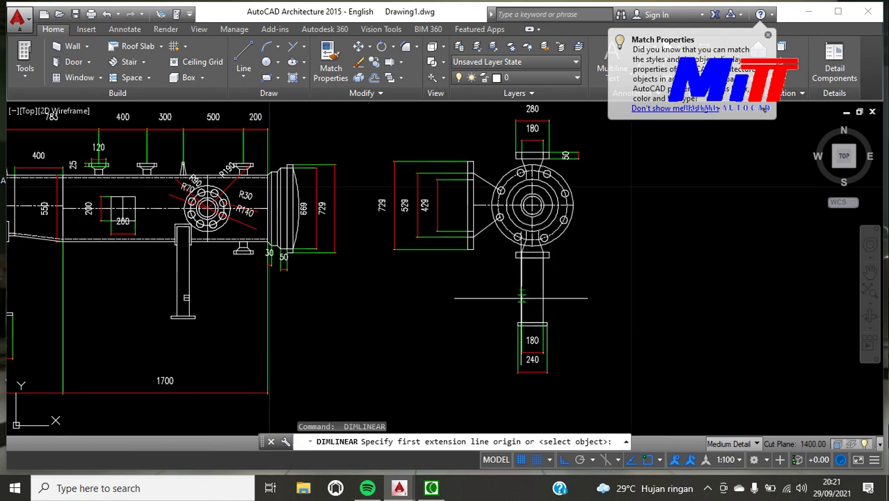
scroll(589, 269, up, 4)
key(Escape)
scroll(589, 272, down, 4)
scroll(592, 317, up, 2)
text(dr)
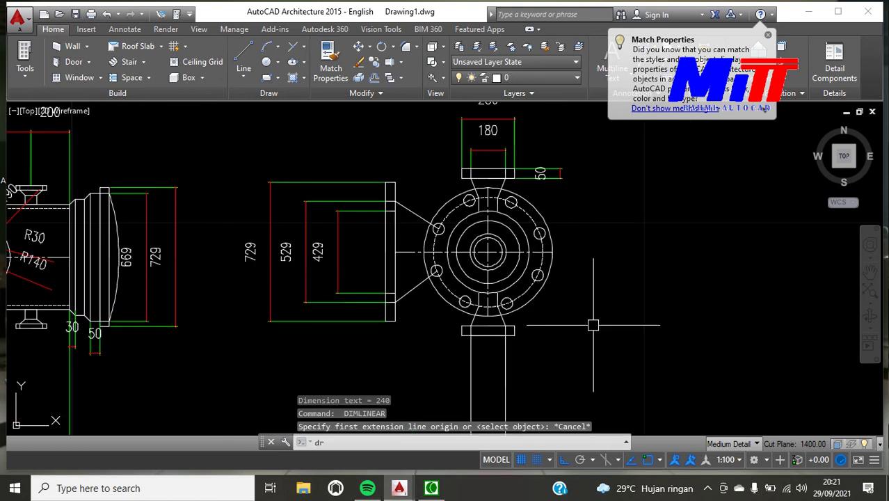
Step: Add radius dimensions R337 to the outer flange circle, R287 to the bolt circle, and R30 to a bolt hole
text(a)
key(Return)
scroll(546, 249, up, 4)
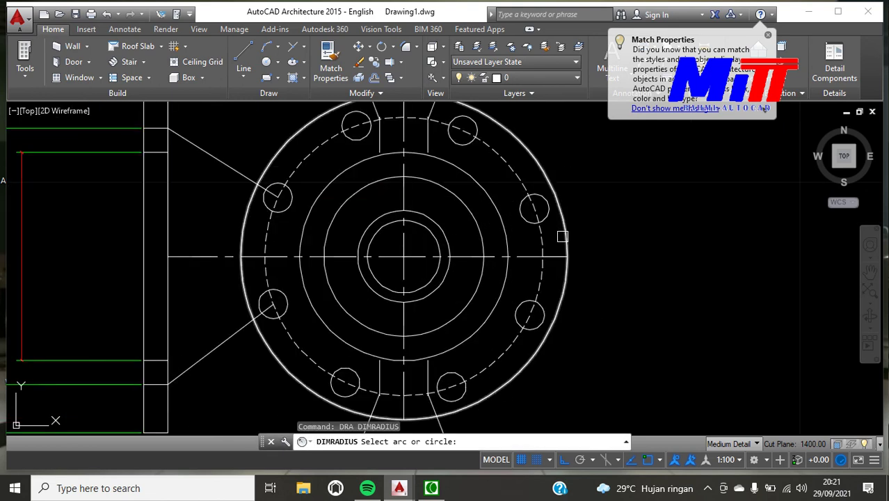
scroll(538, 174, down, 2)
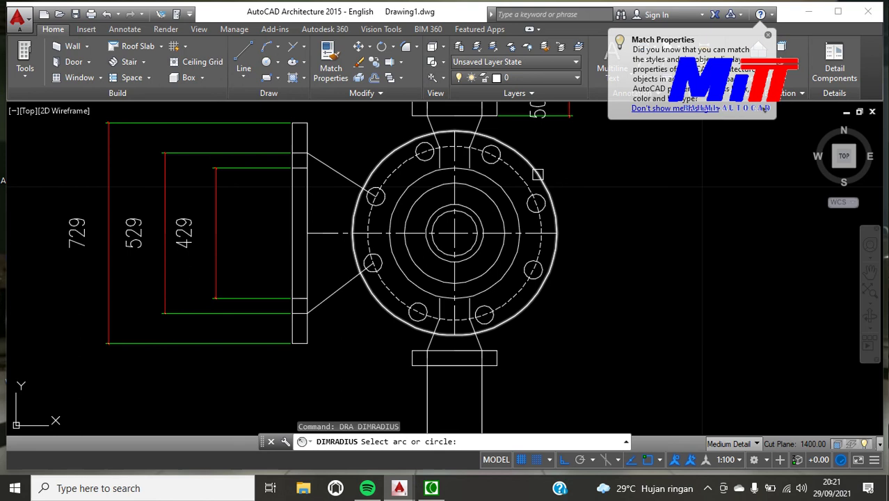
click(526, 160)
click(562, 189)
key(Return)
click(525, 183)
click(565, 179)
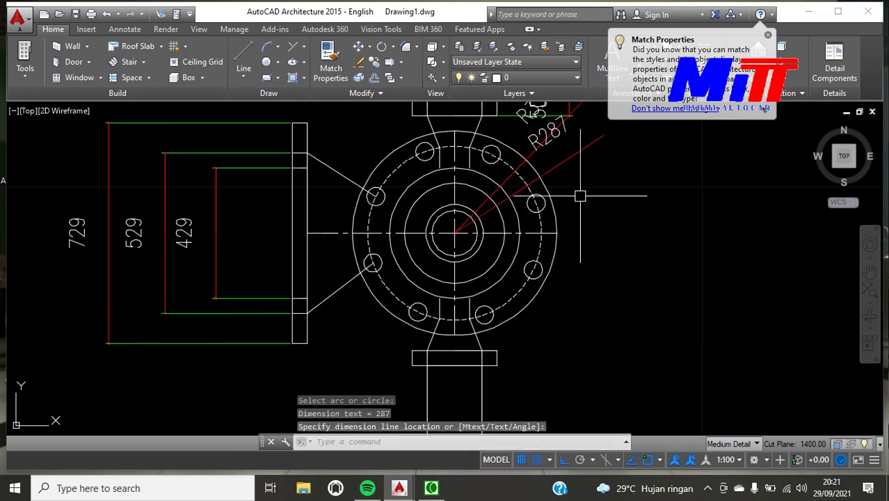
key(Return)
click(536, 203)
click(567, 174)
Step: Add radius dimensions R215, R165 and R95 to the inner flange circles
key(Return)
click(522, 252)
click(597, 278)
key(Return)
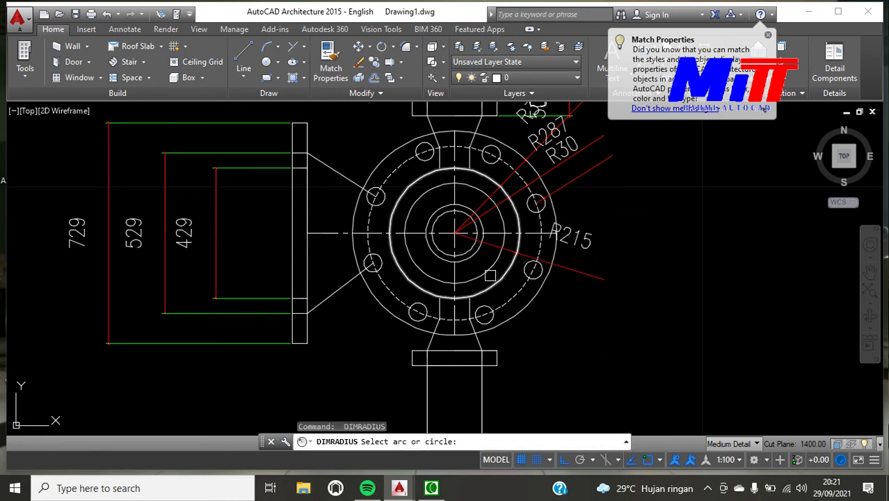
click(491, 269)
click(552, 341)
key(Return)
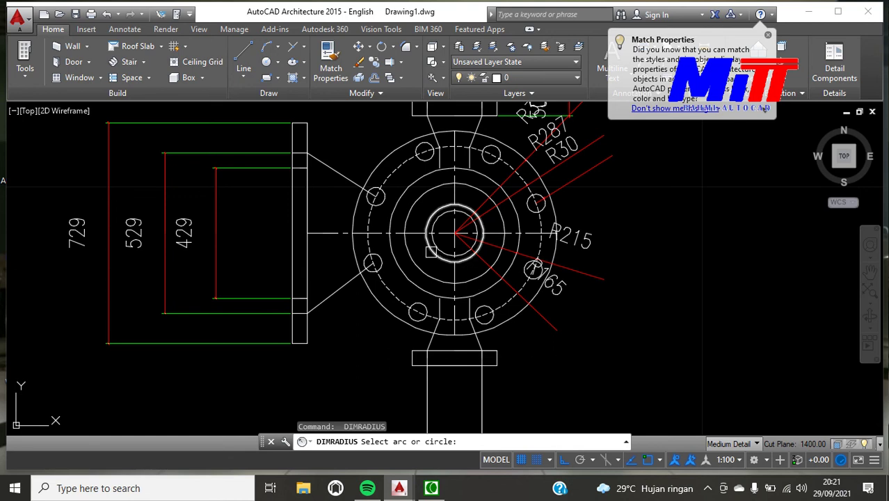
click(433, 210)
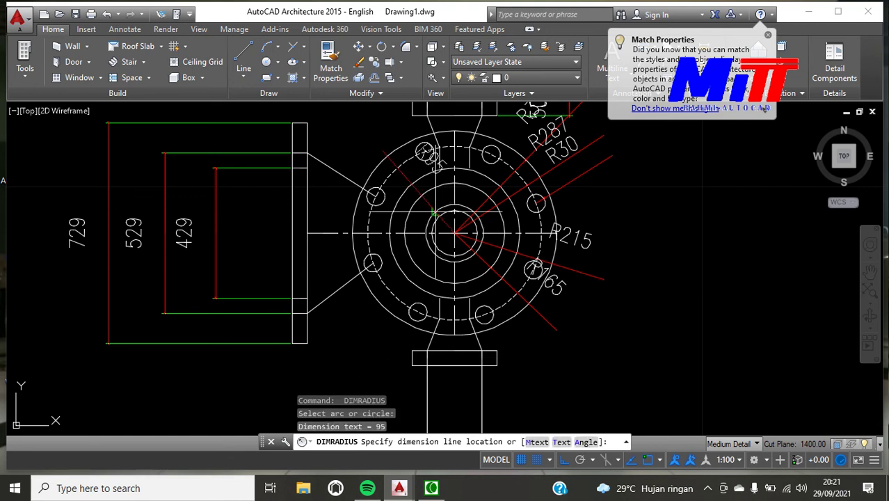
click(429, 232)
Step: Restart the radius dimension and select the innermost flange circle
key(Return)
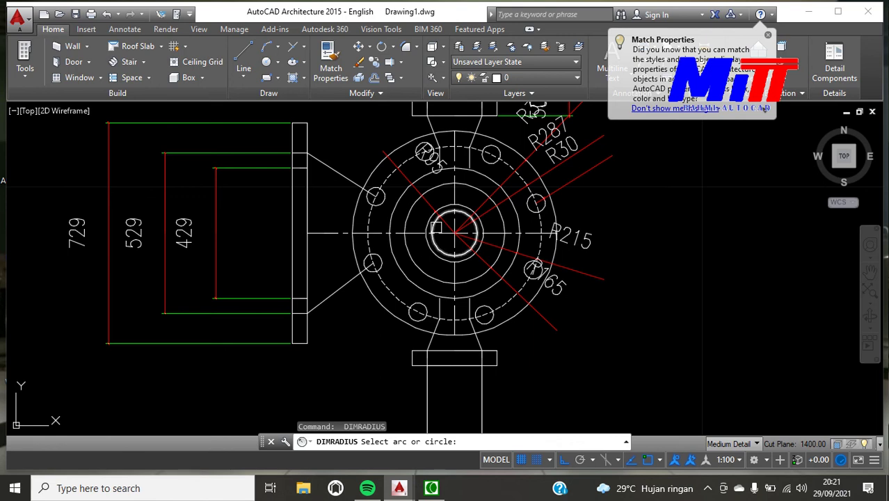
click(436, 228)
click(436, 234)
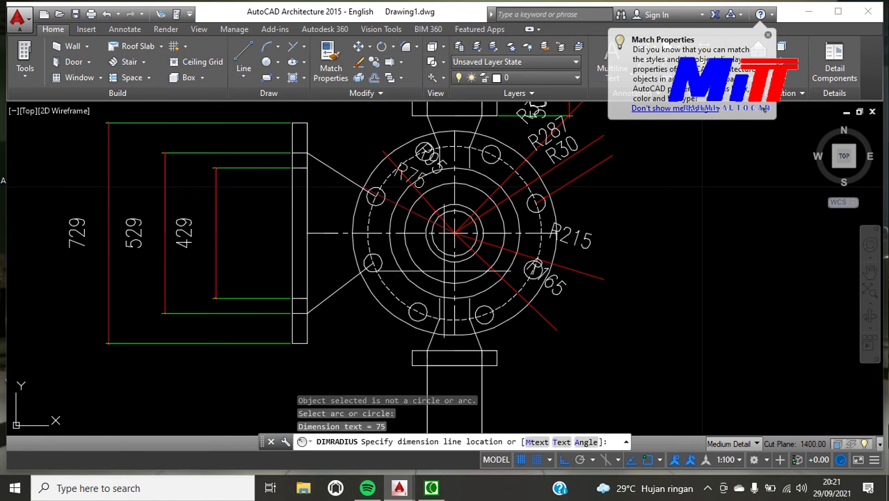
key(Escape)
text(v)
key(Return)
click(431, 217)
Step: Place the R75 radius on the innermost circle, view the whole drawing, and close the tip balloon
click(402, 182)
scroll(390, 291, down, 5)
scroll(390, 290, down, 4)
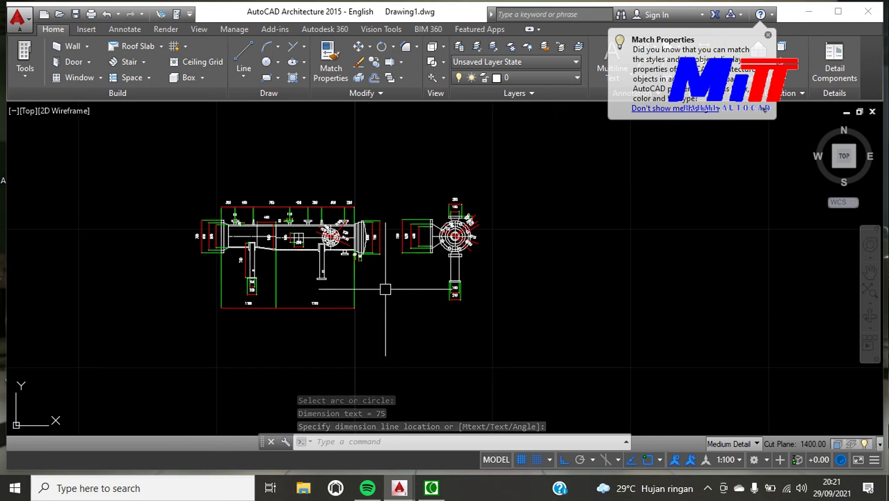
scroll(418, 287, up, 2)
scroll(425, 288, up, 1)
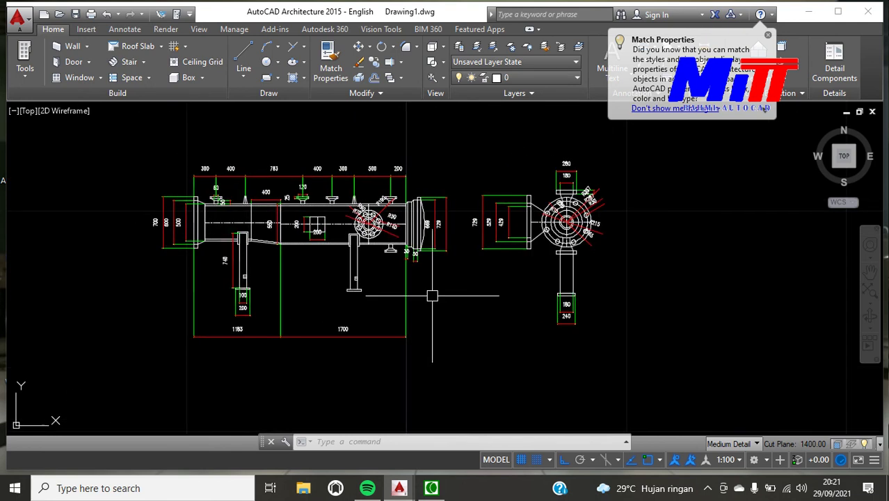
scroll(336, 238, up, 2)
scroll(337, 237, down, 2)
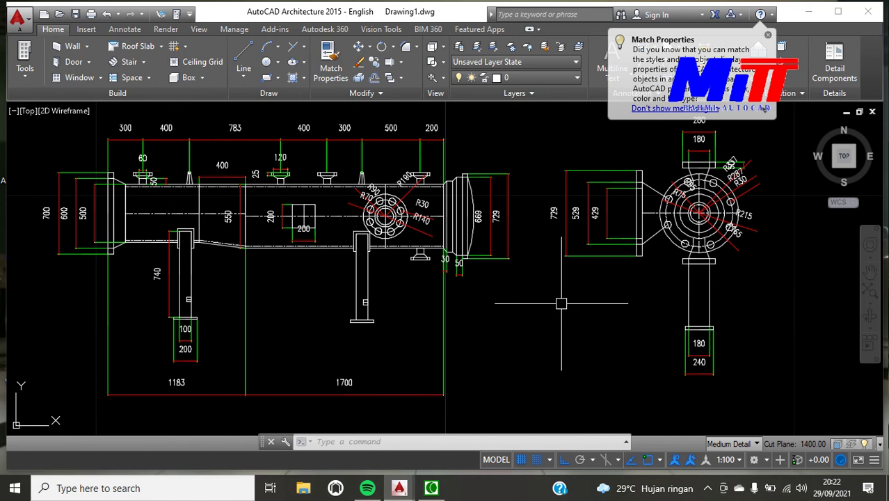
click(769, 36)
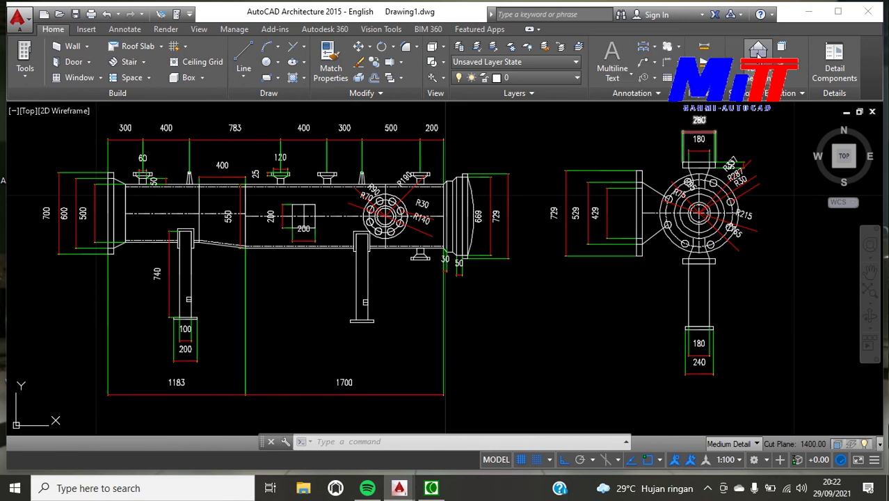